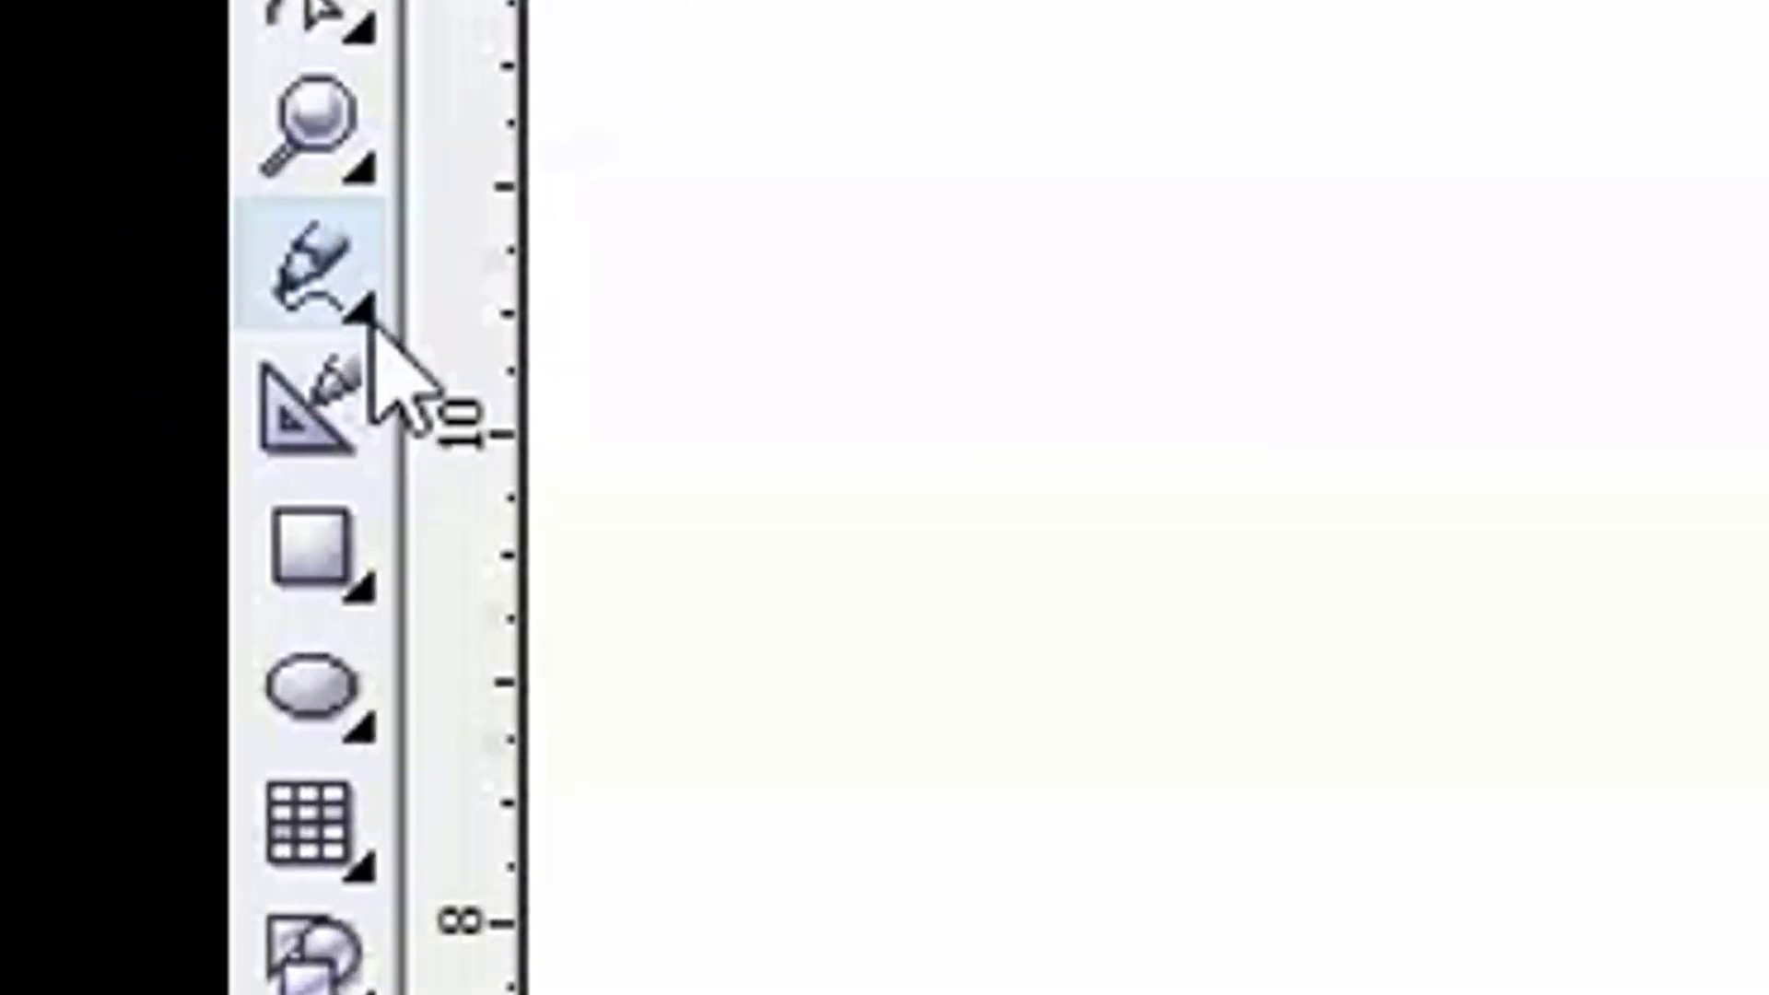
- Draw an open S-shaped wave about 15 inches wide across the page with the Bezier tool, an arch followed by a trough
click(368, 309)
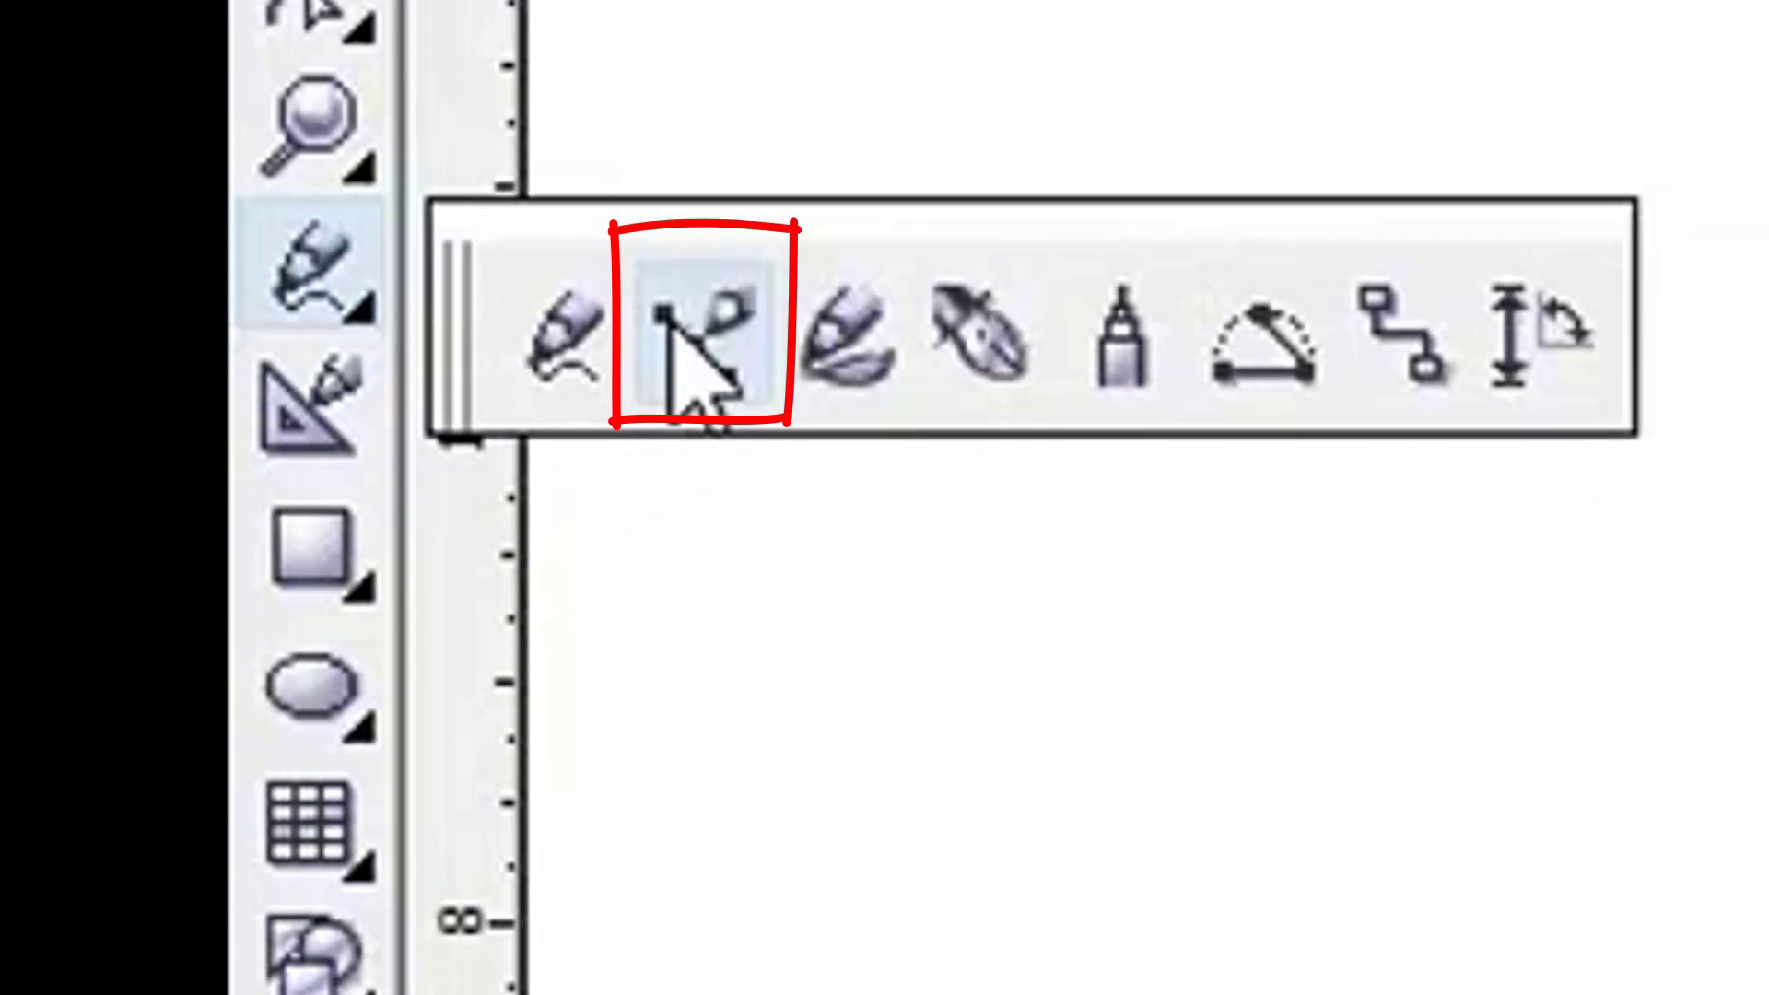
click(670, 319)
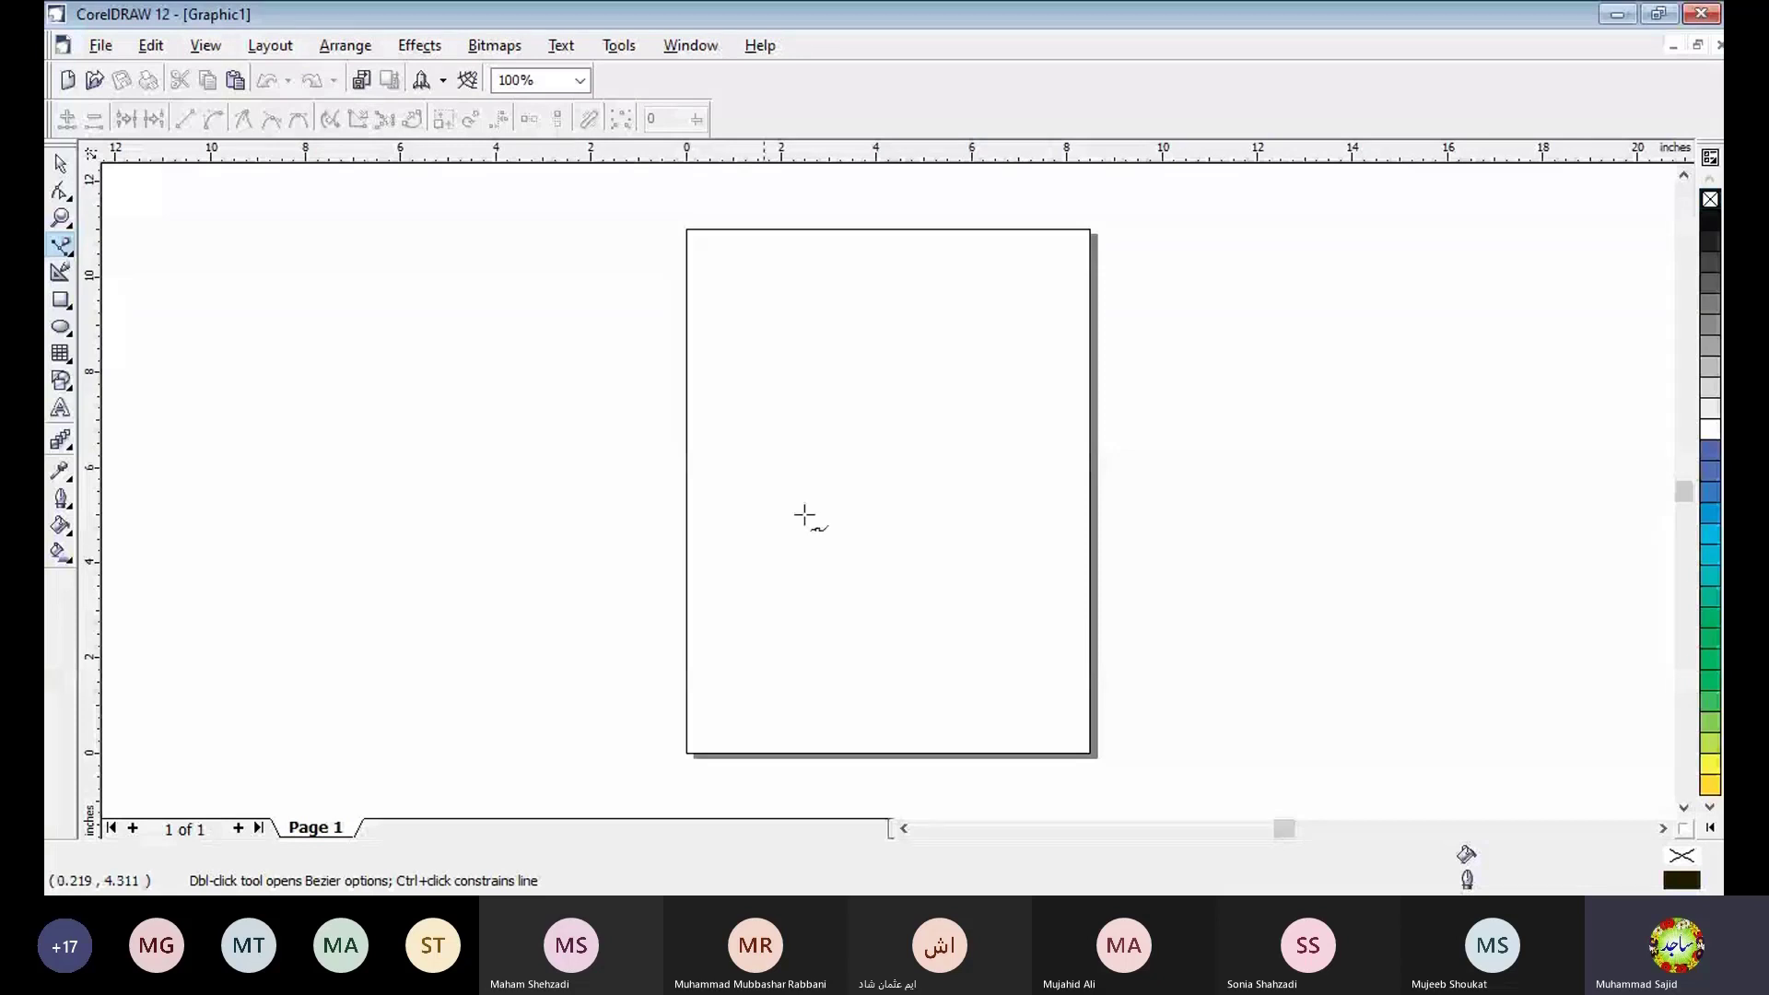
click(437, 503)
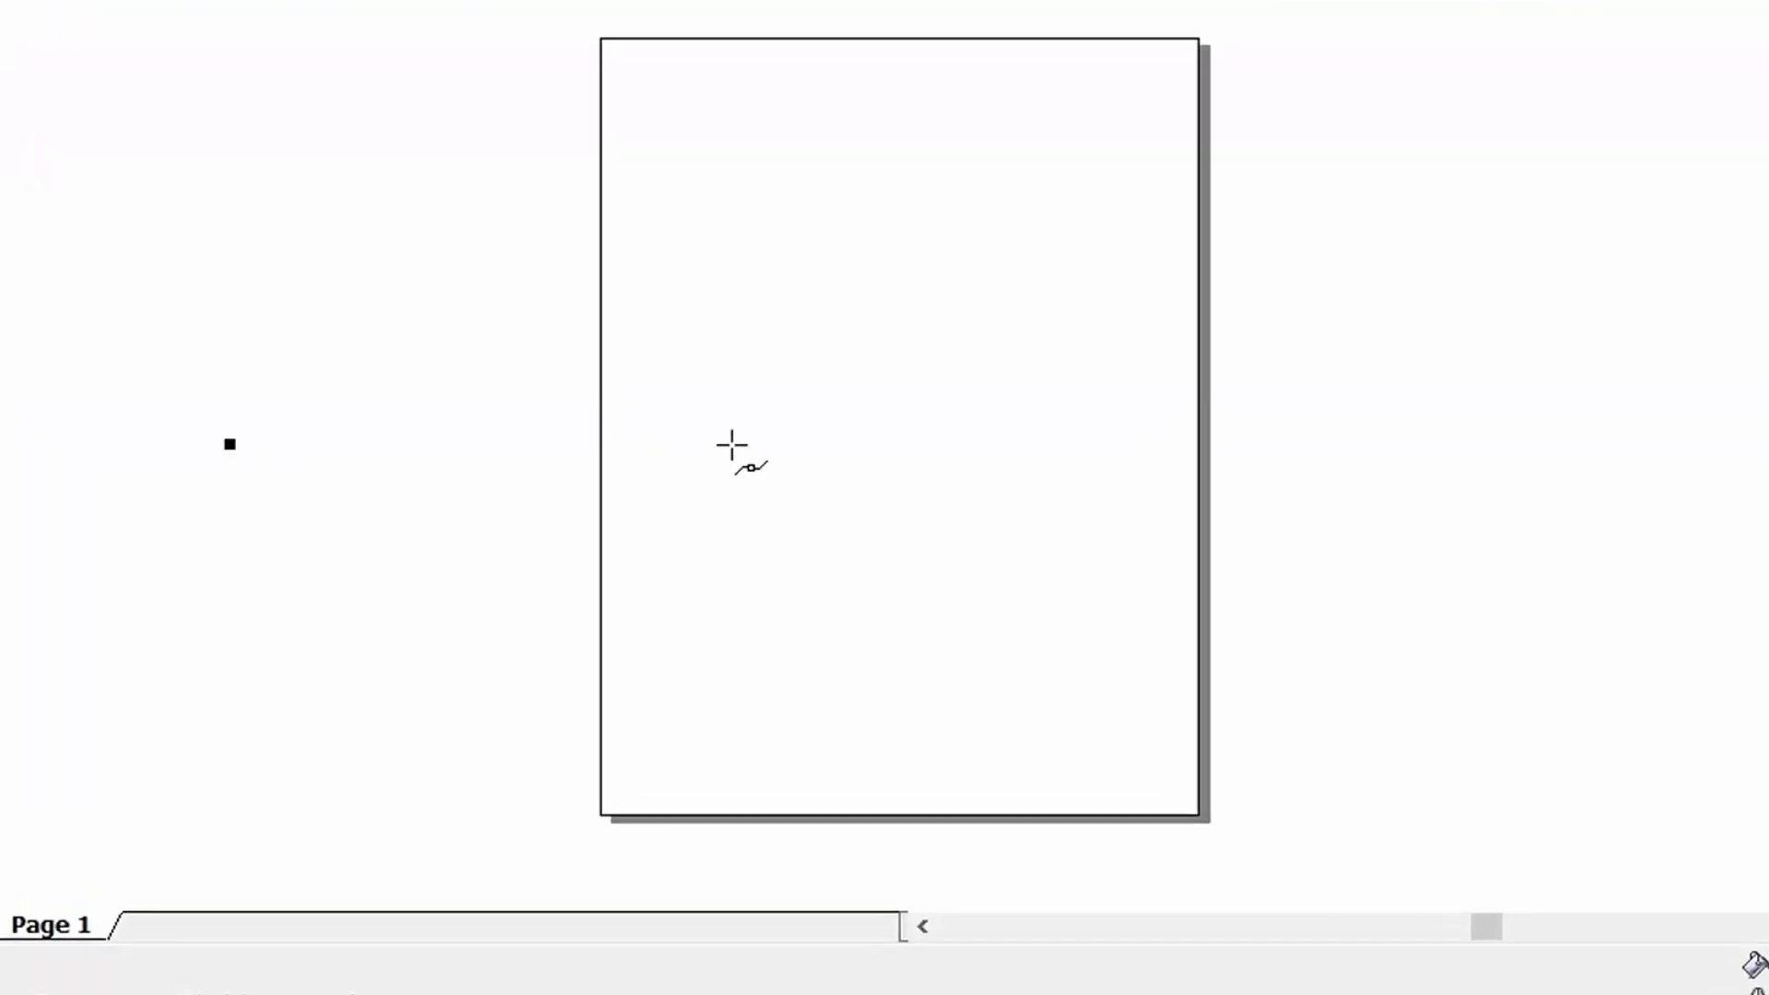
click(774, 503)
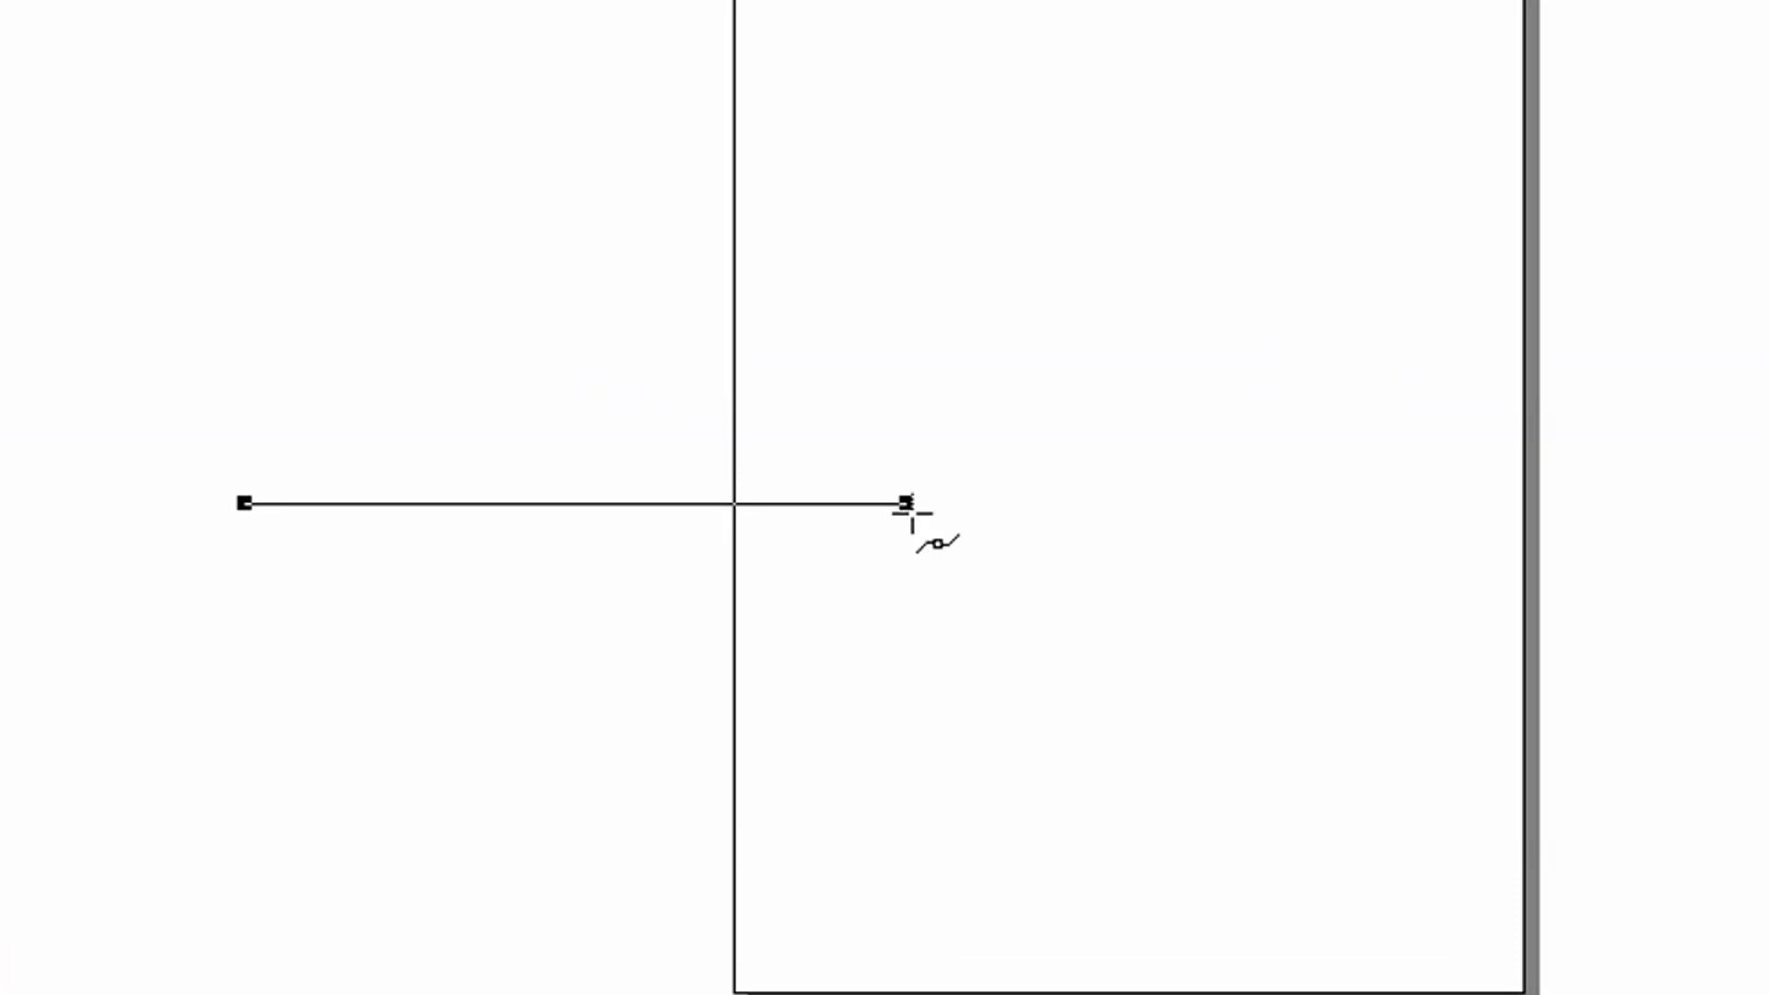
drag(912, 513, 1259, 979)
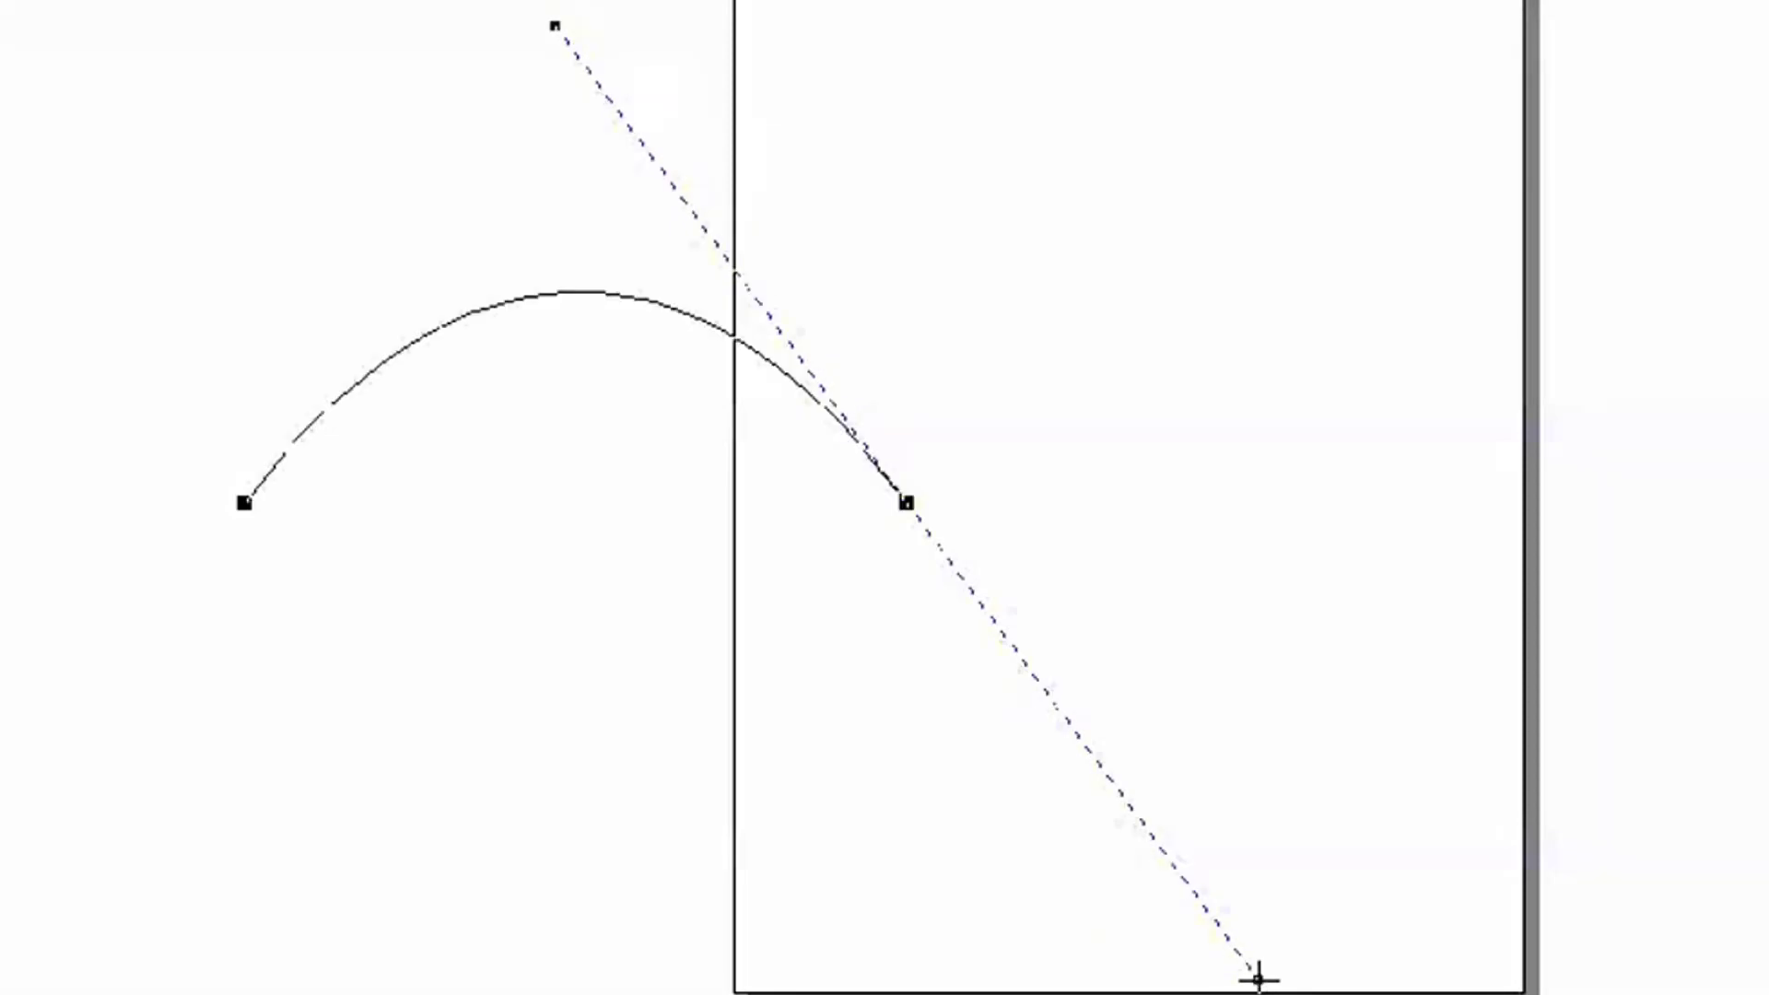
drag(1258, 978, 1228, 994)
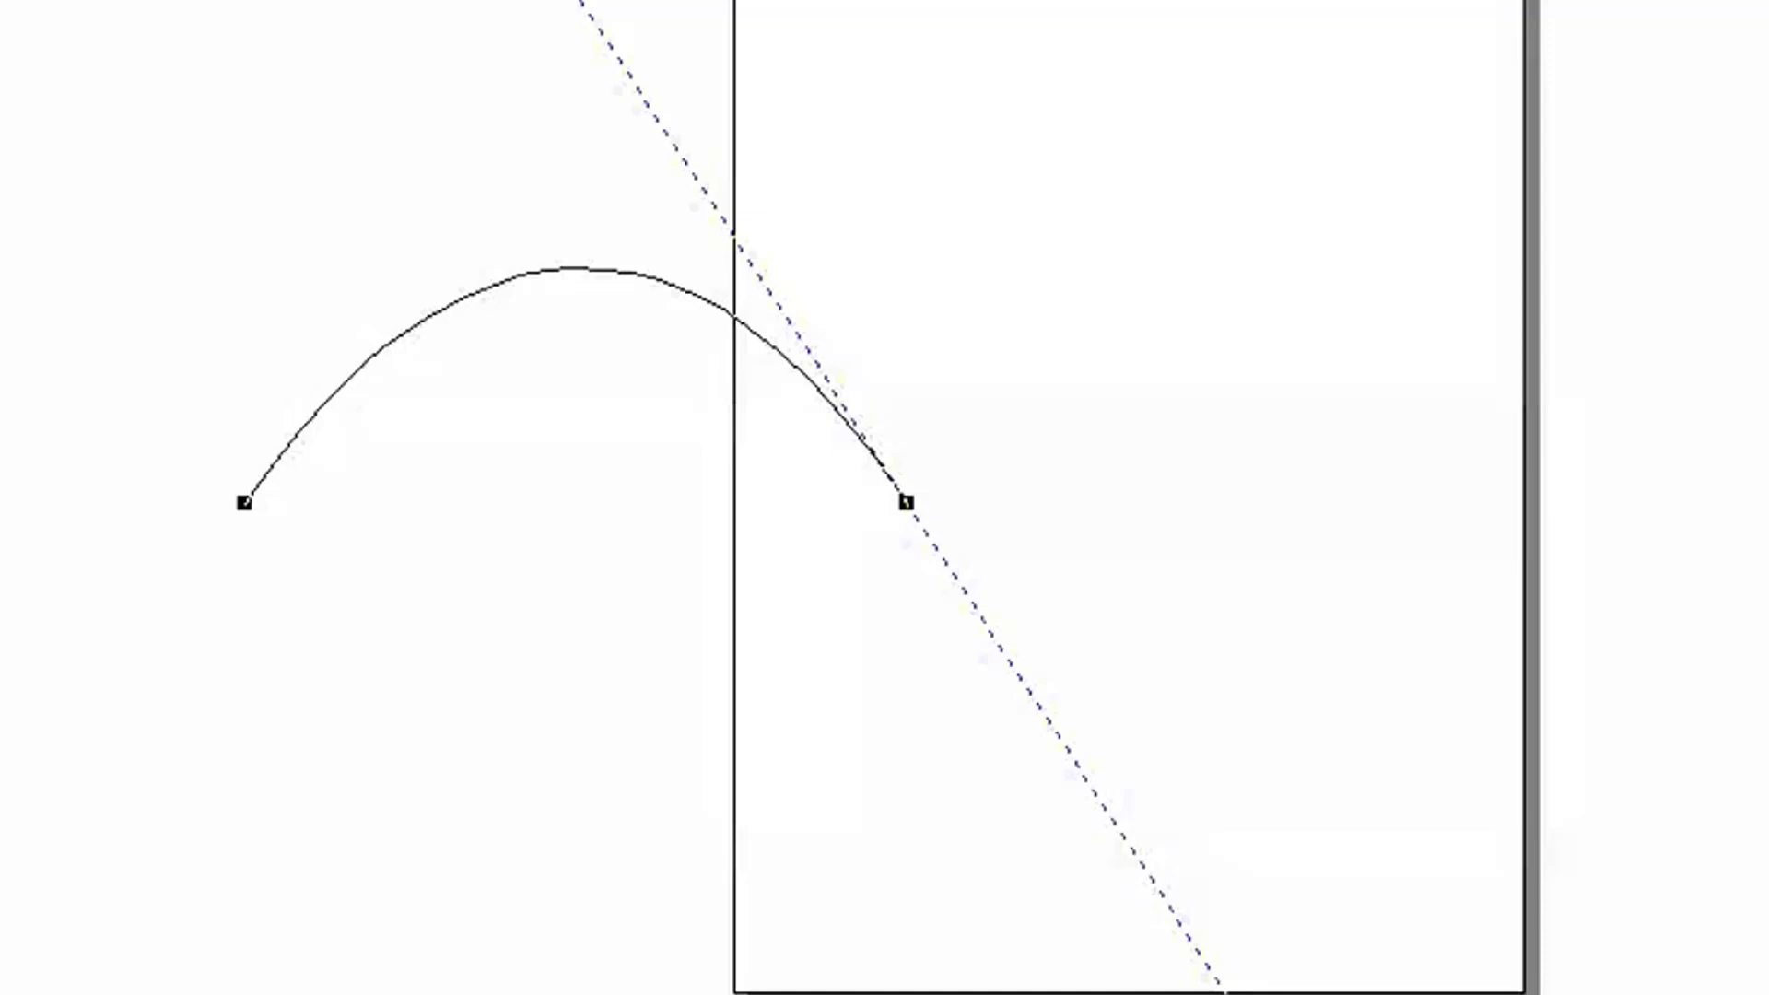
mouse_move(1226, 993)
mouse_down()
mouse_move(1197, 986)
mouse_move(1221, 992)
mouse_up()
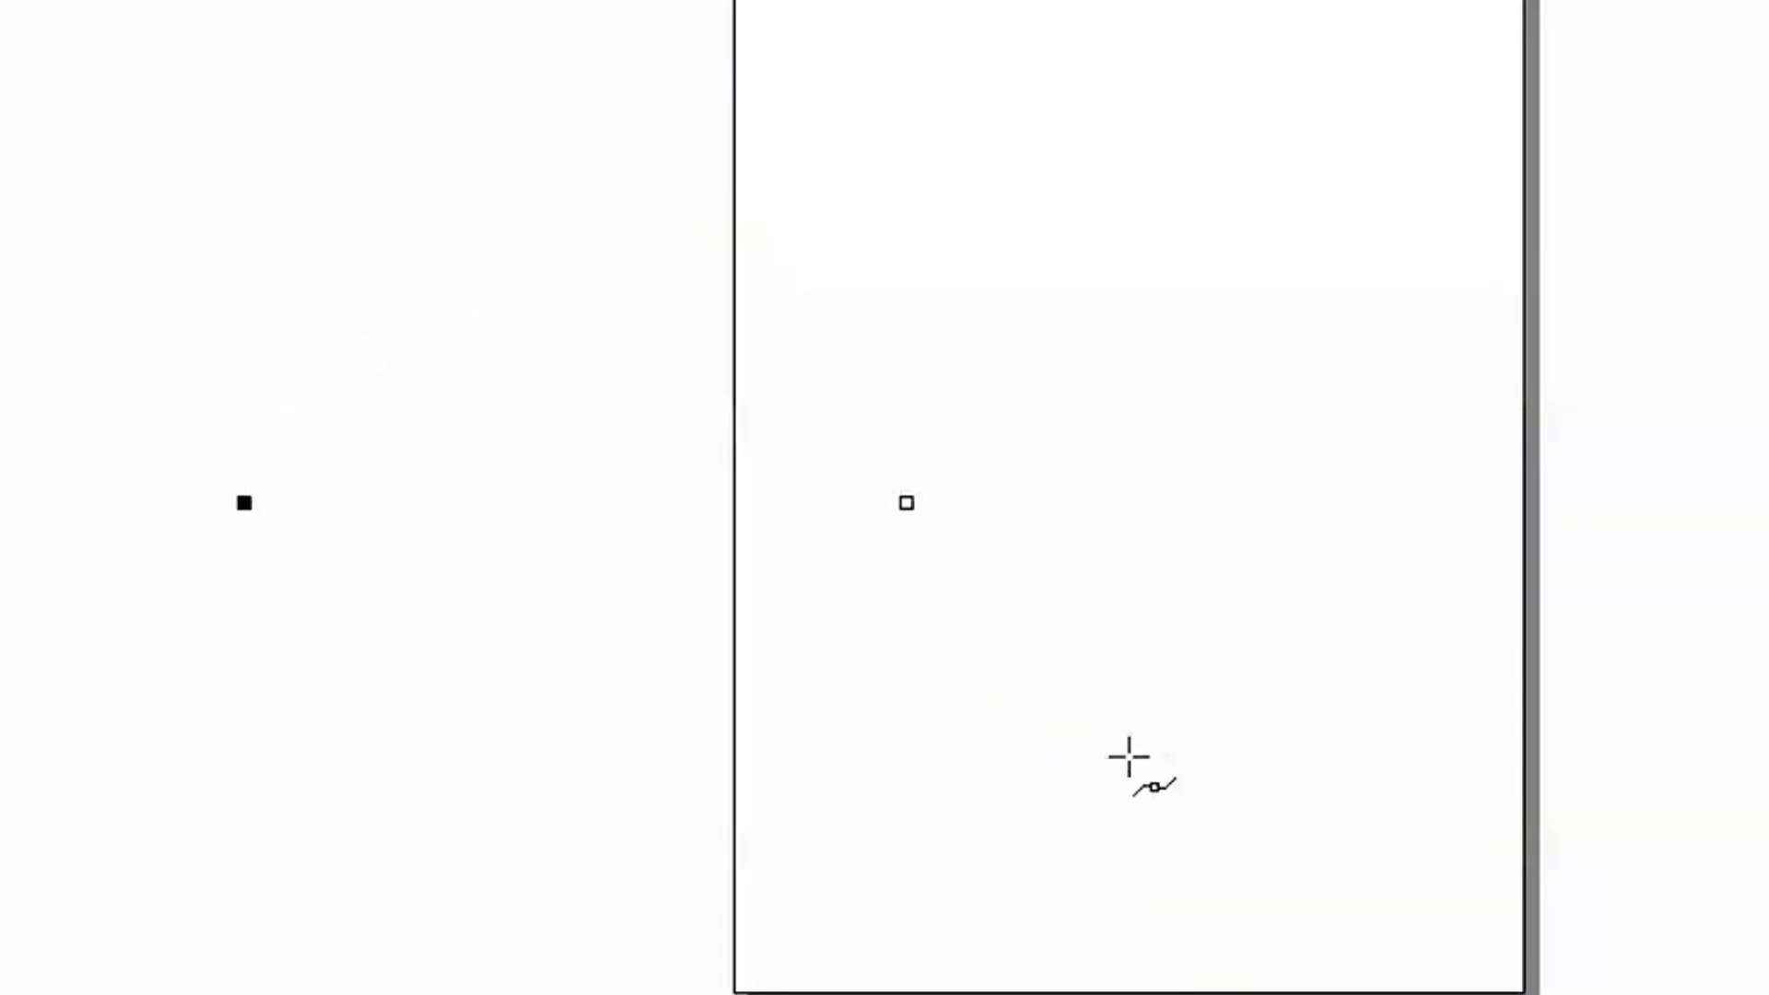
drag(907, 502, 1217, 915)
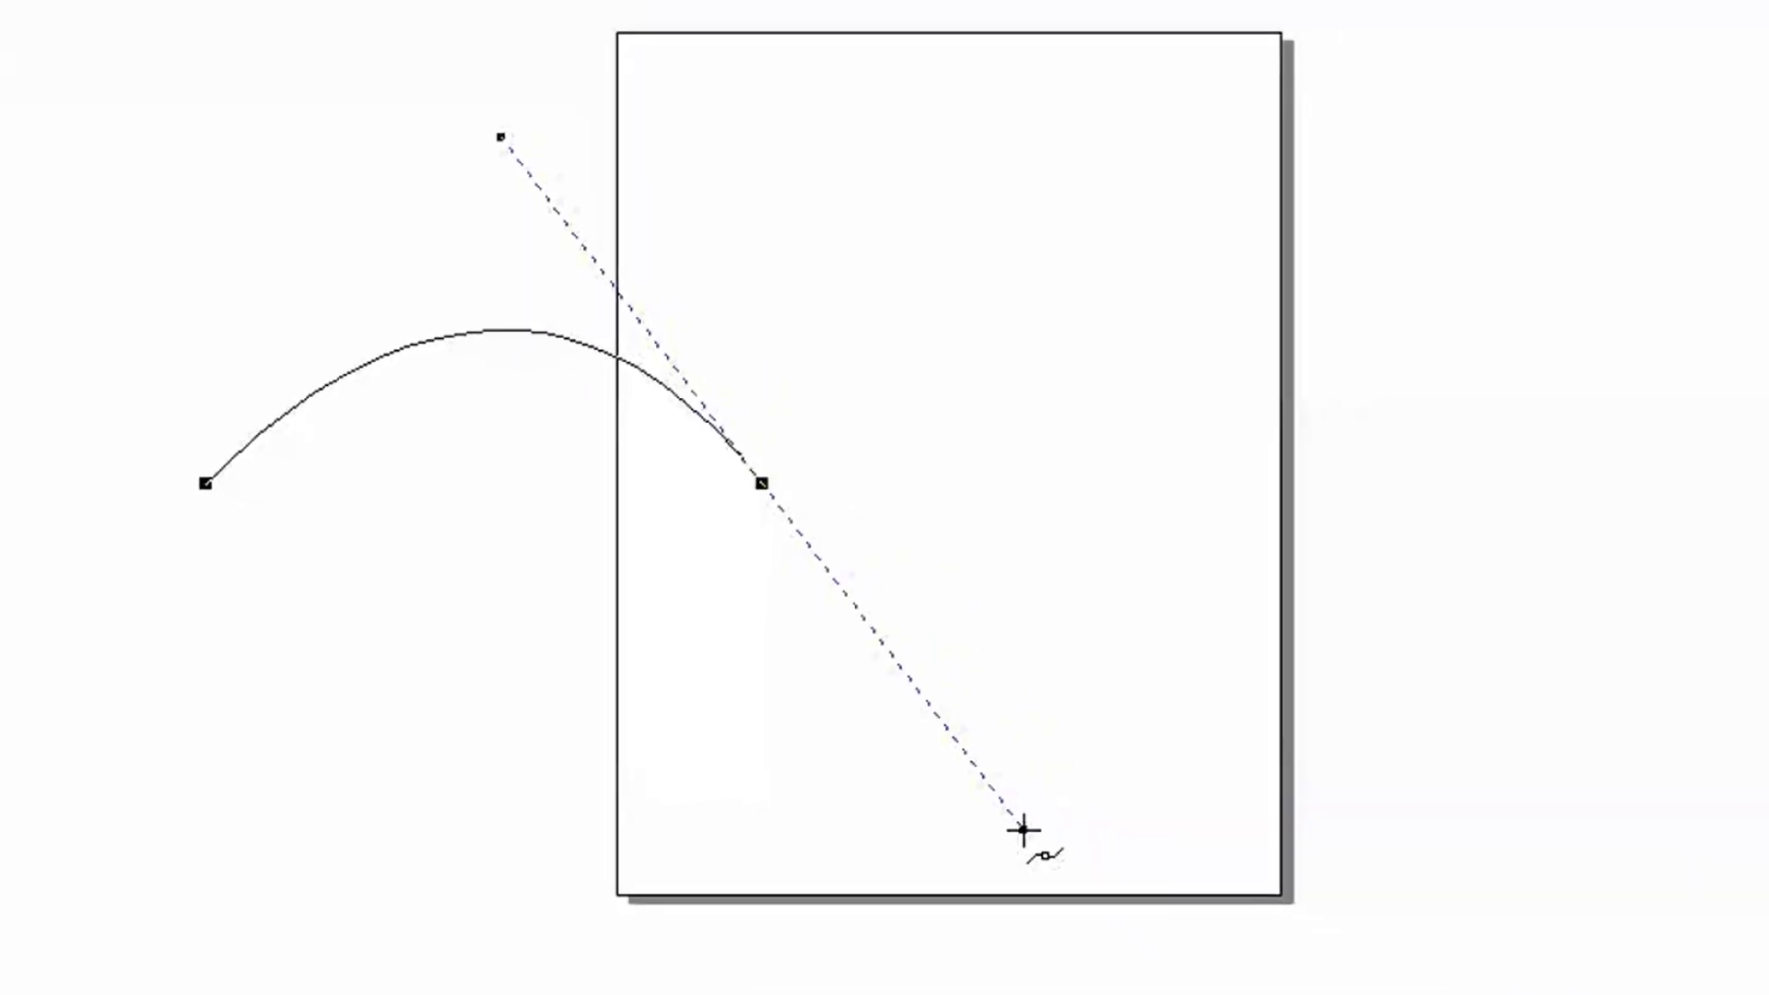
drag(772, 718, 773, 718)
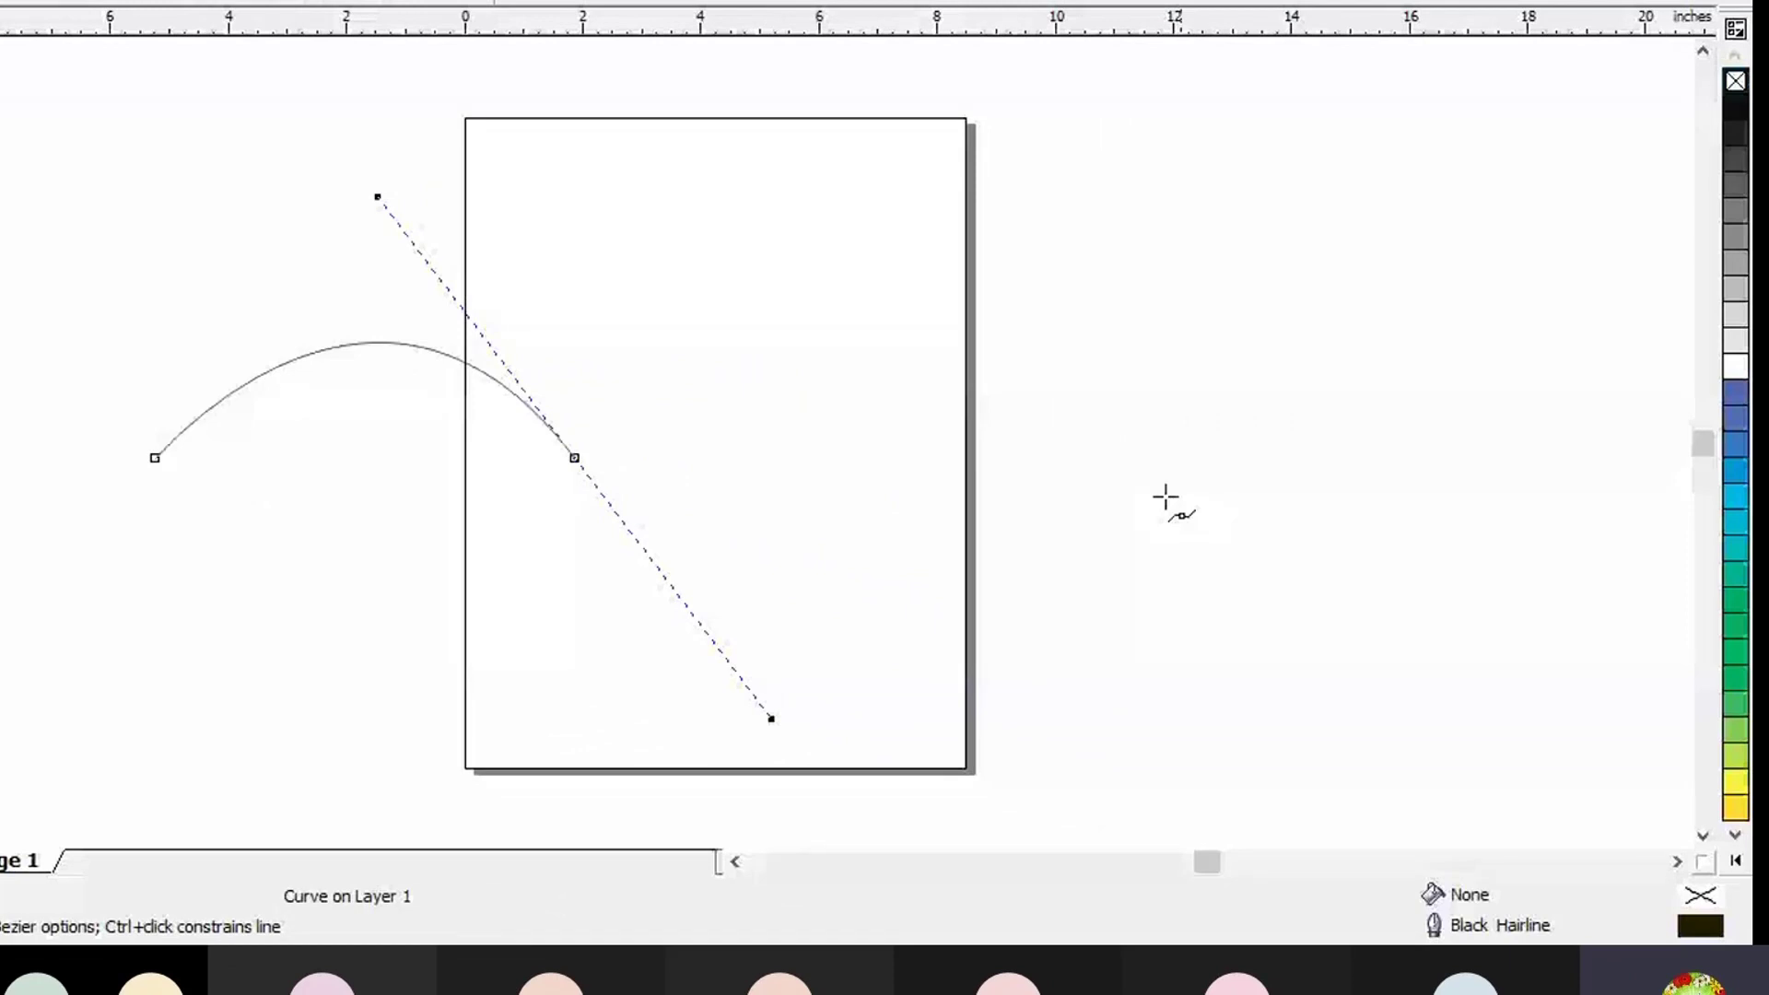
click(1052, 467)
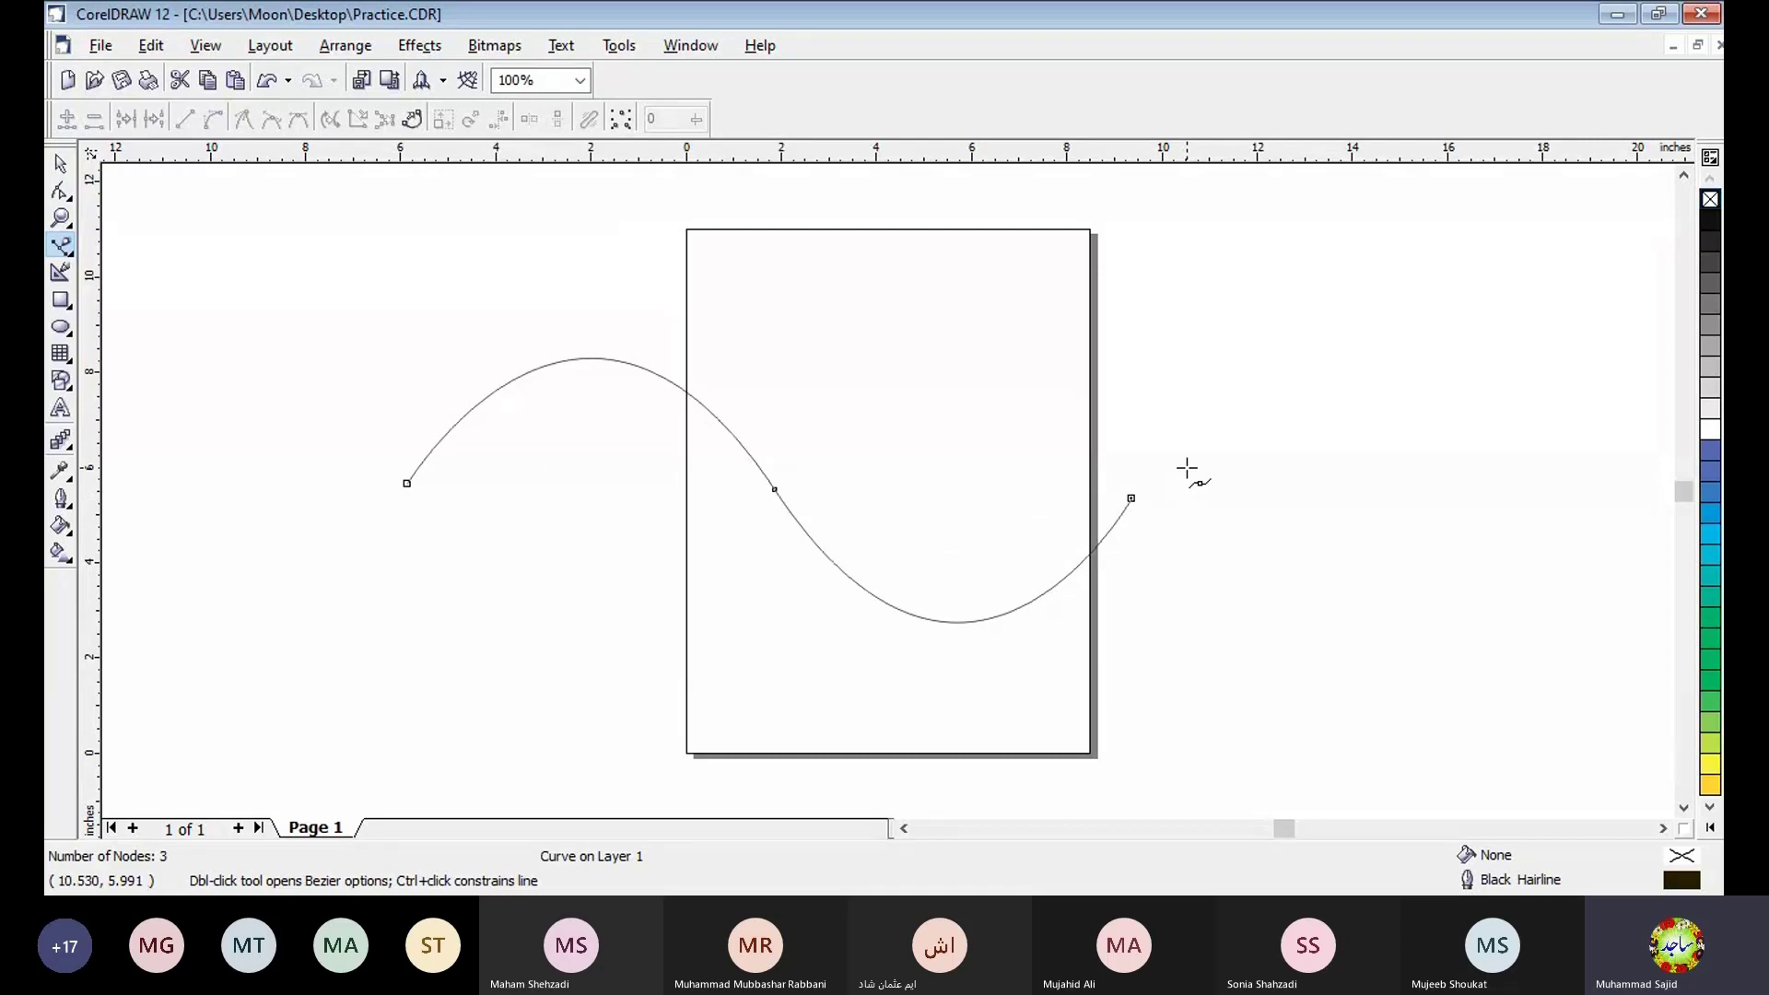
- Close the wave into a flag shape with two straight sides and a wavy lower edge, and fill it with RGB Blue
click(1158, 747)
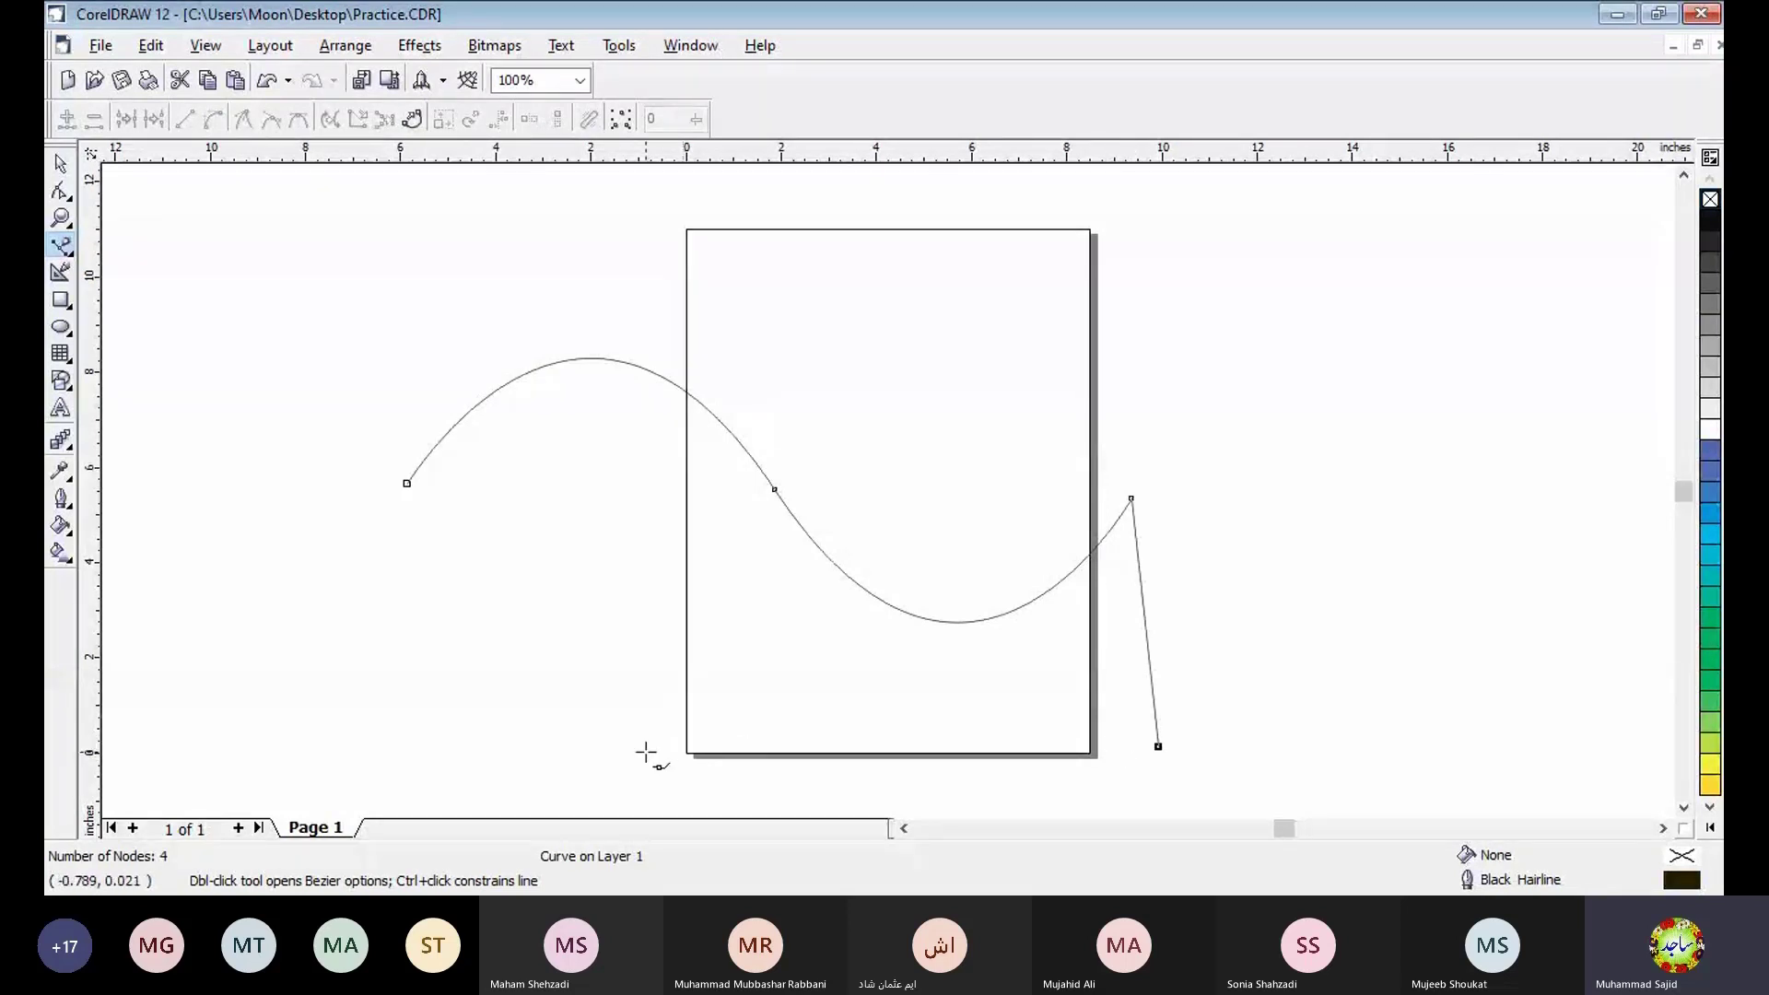
drag(704, 748, 552, 540)
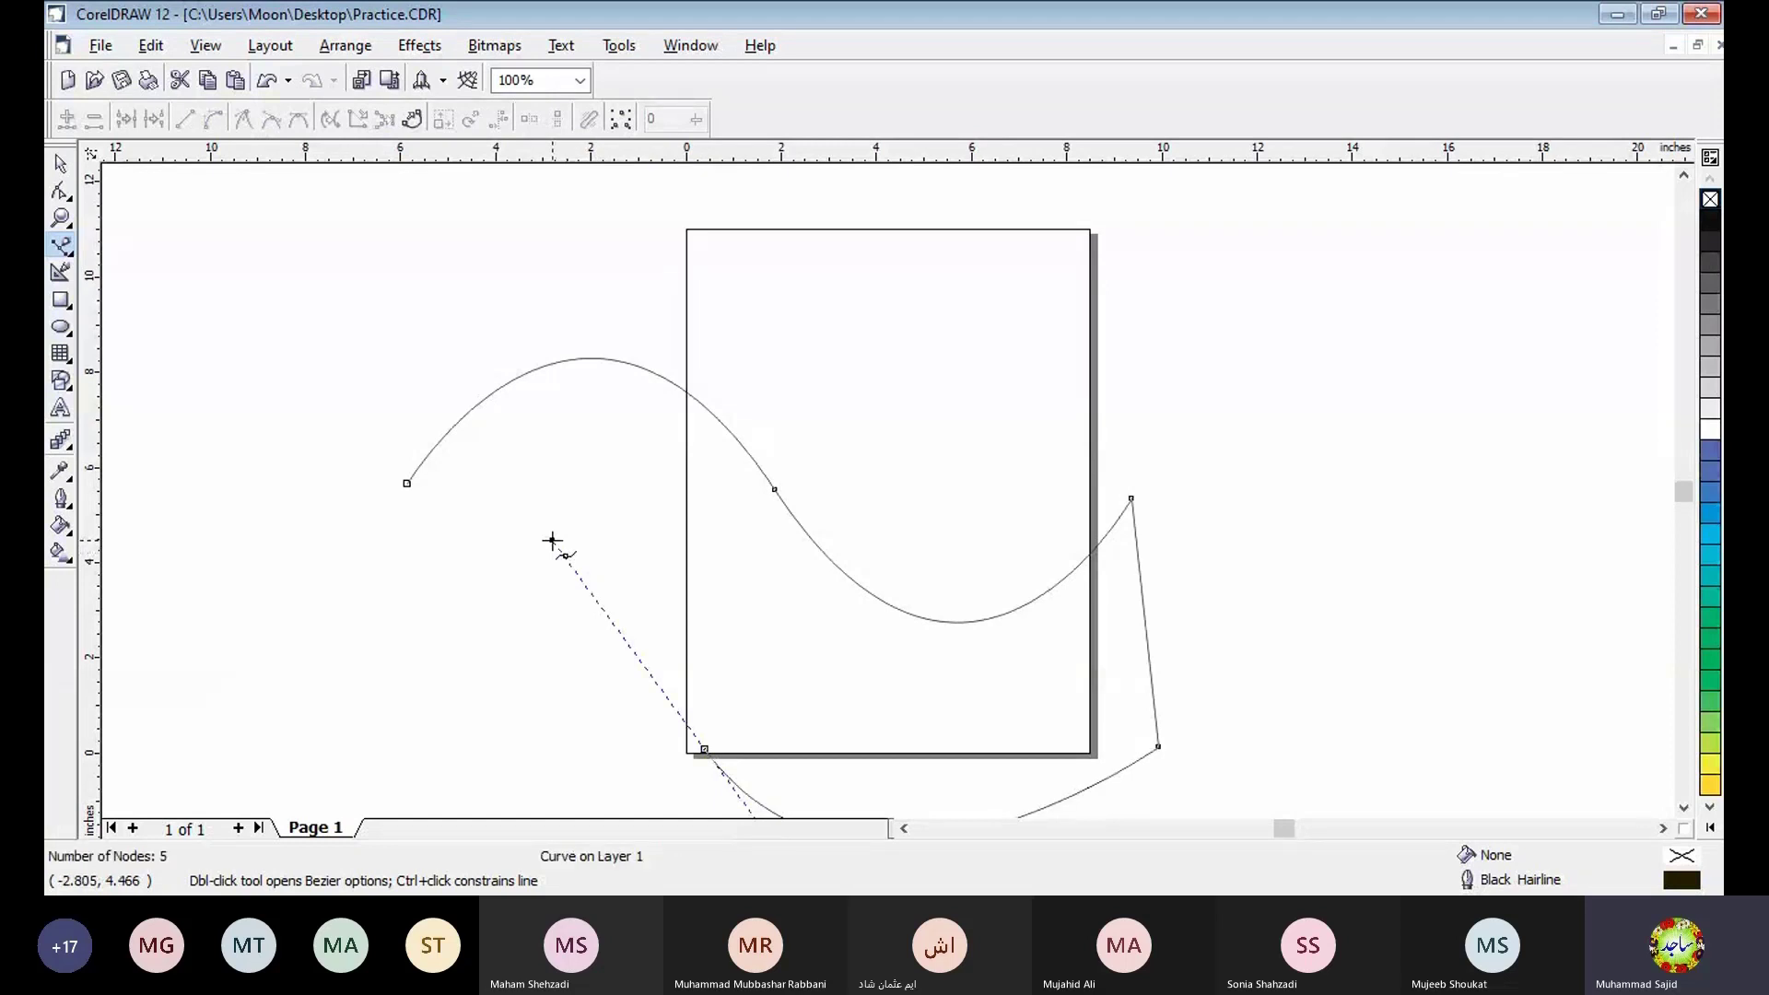
click(397, 702)
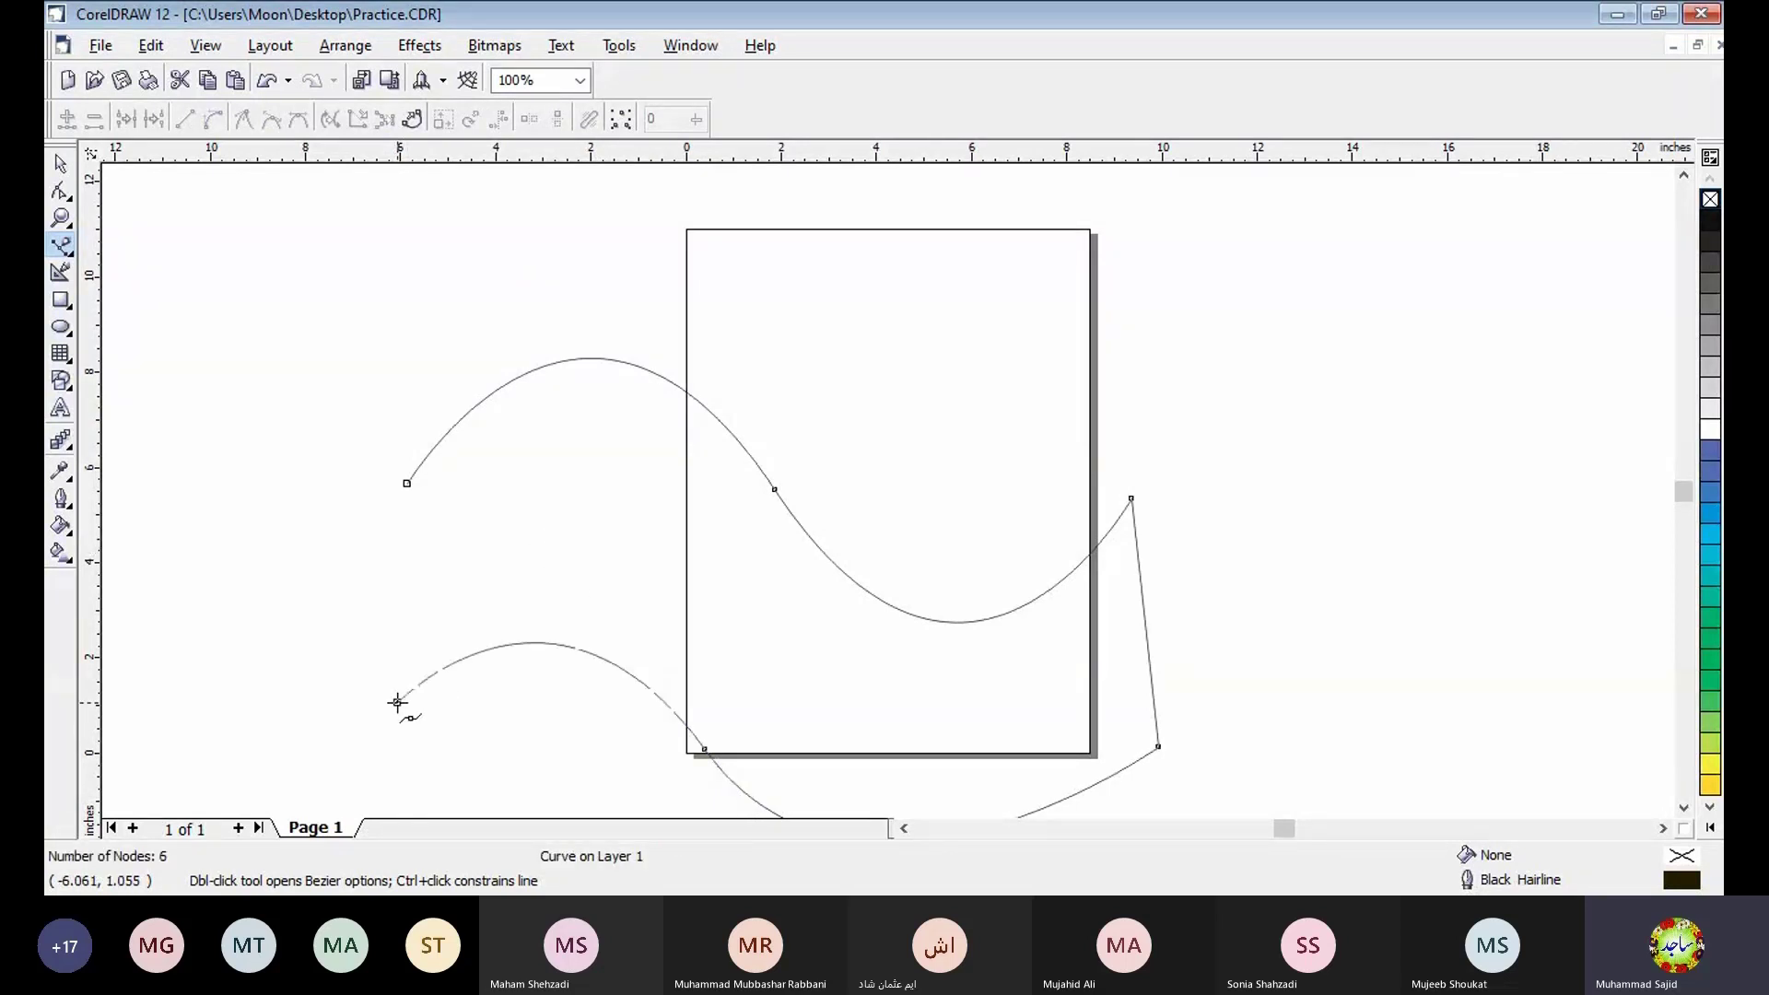
click(406, 482)
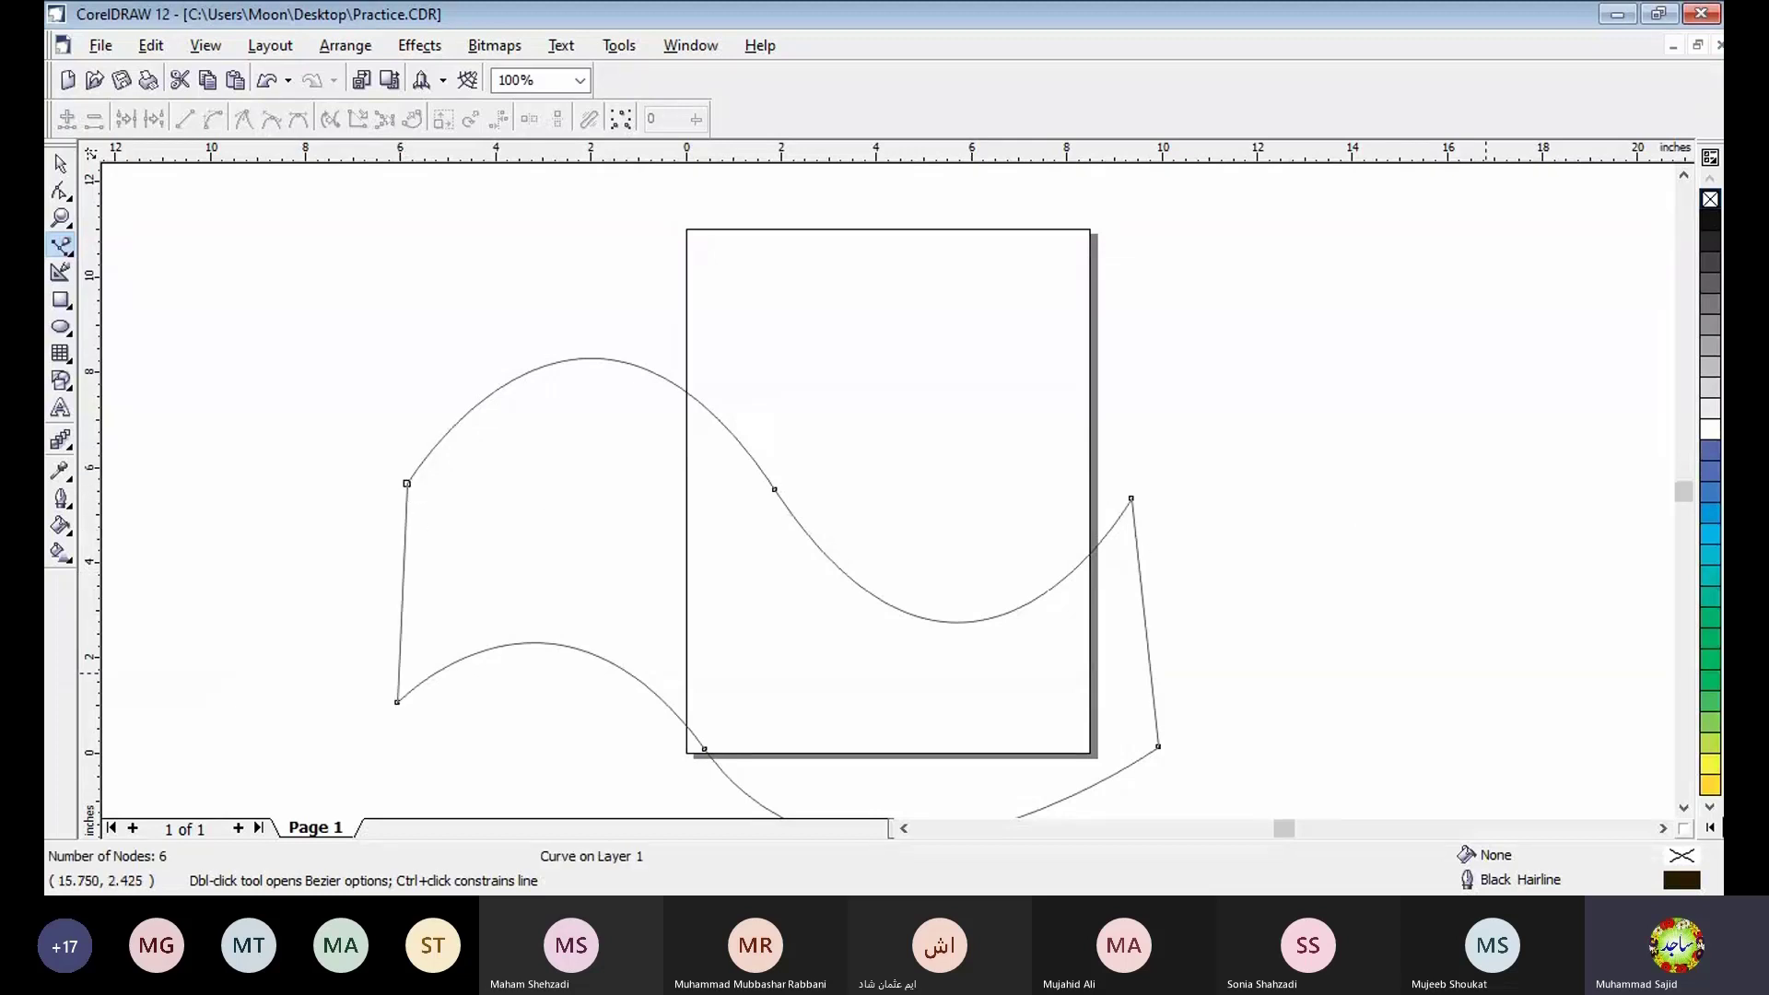
click(1686, 808)
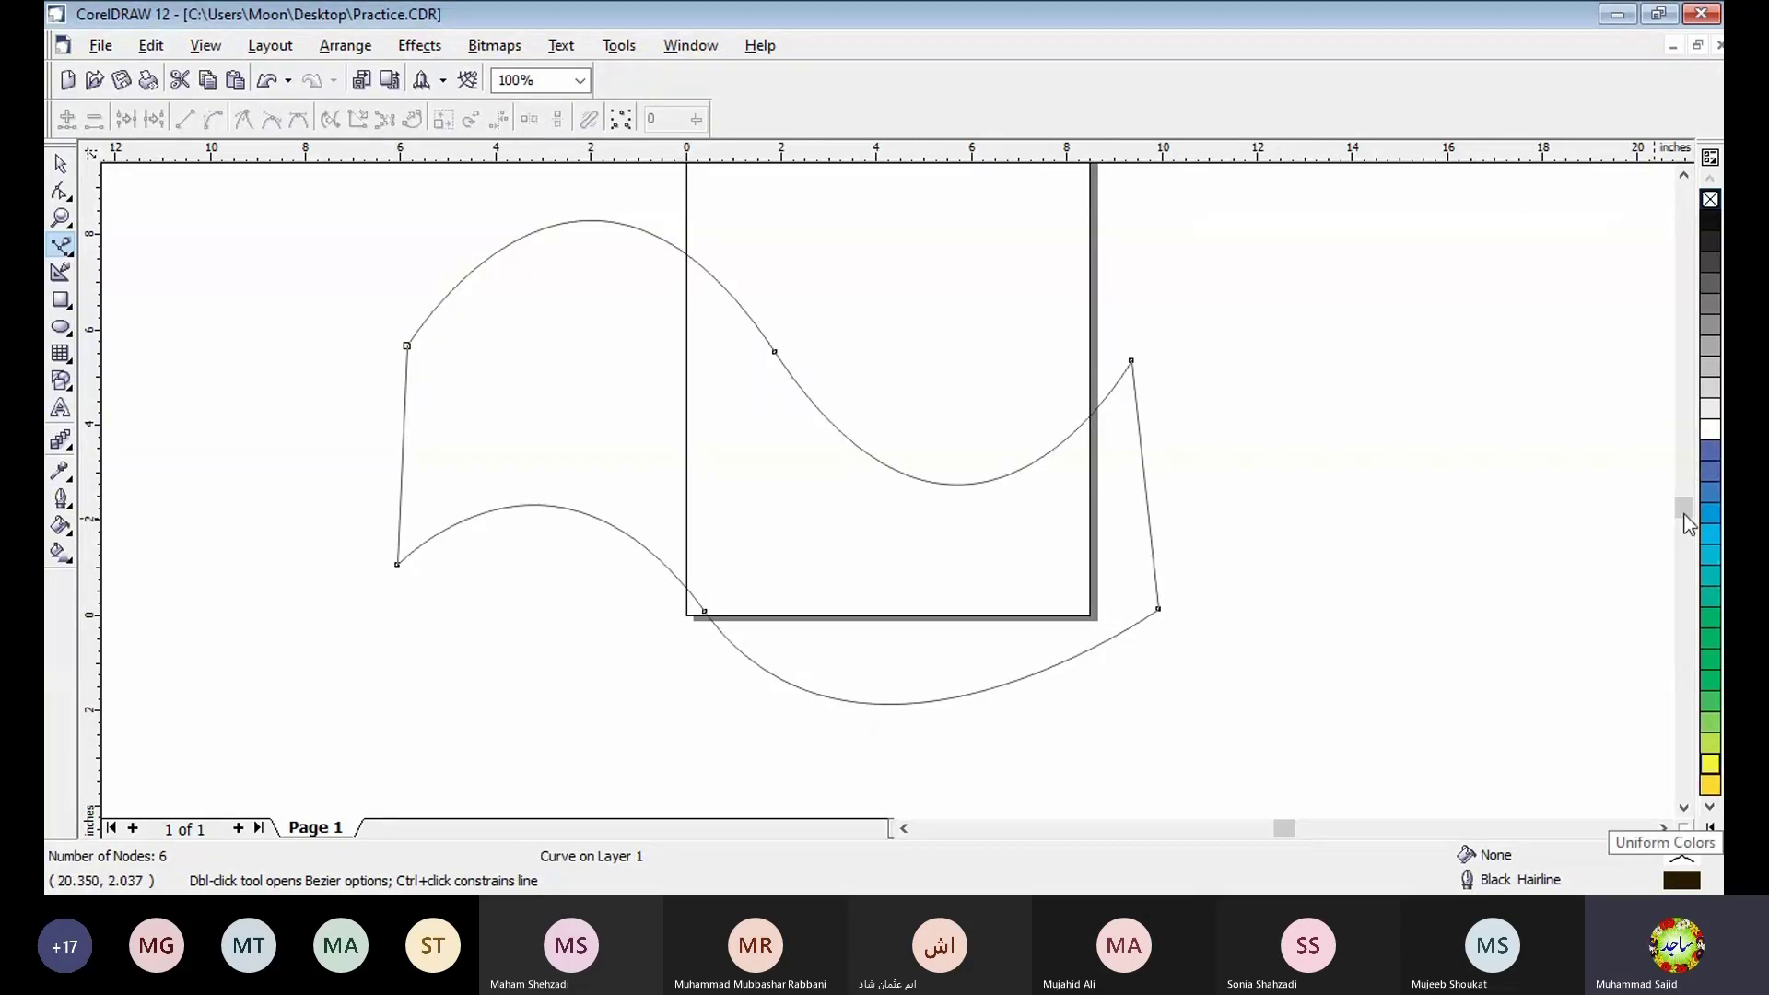
click(1710, 451)
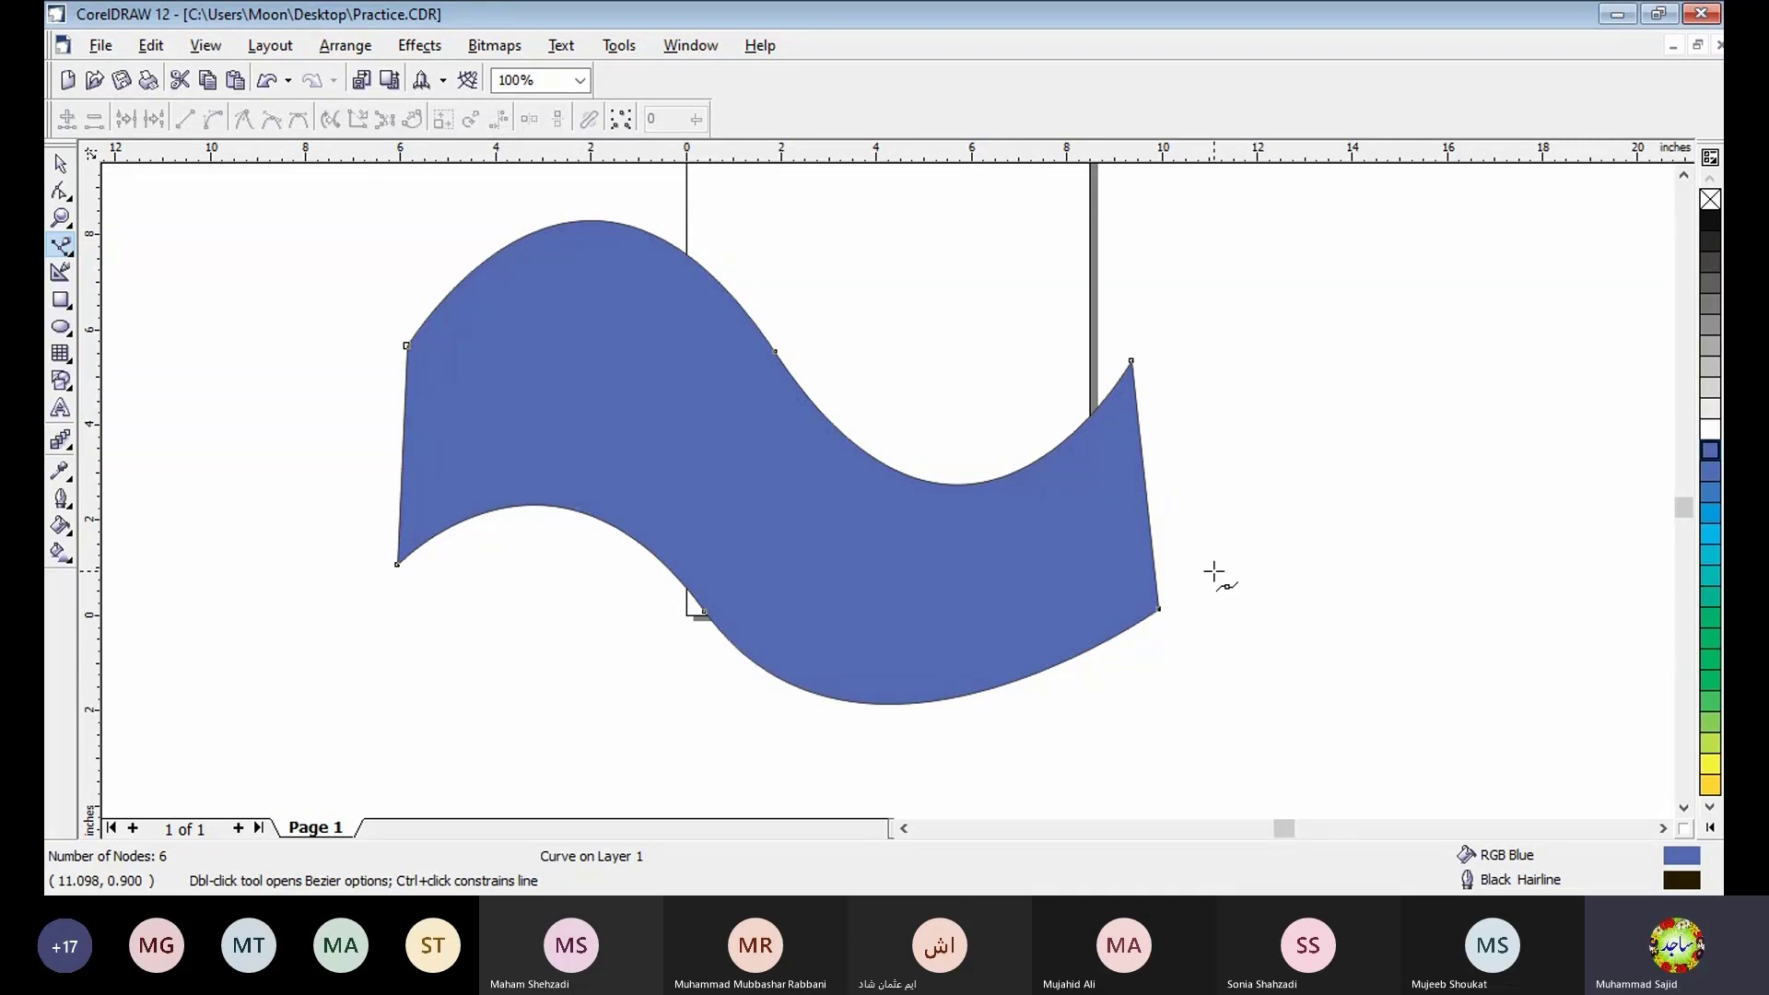
- Draw a closed teardrop about 5 inches tall below the blue shape, pointed end down, and fill it with RGB Yellow
click(1682, 808)
click(1682, 808)
click(1682, 808)
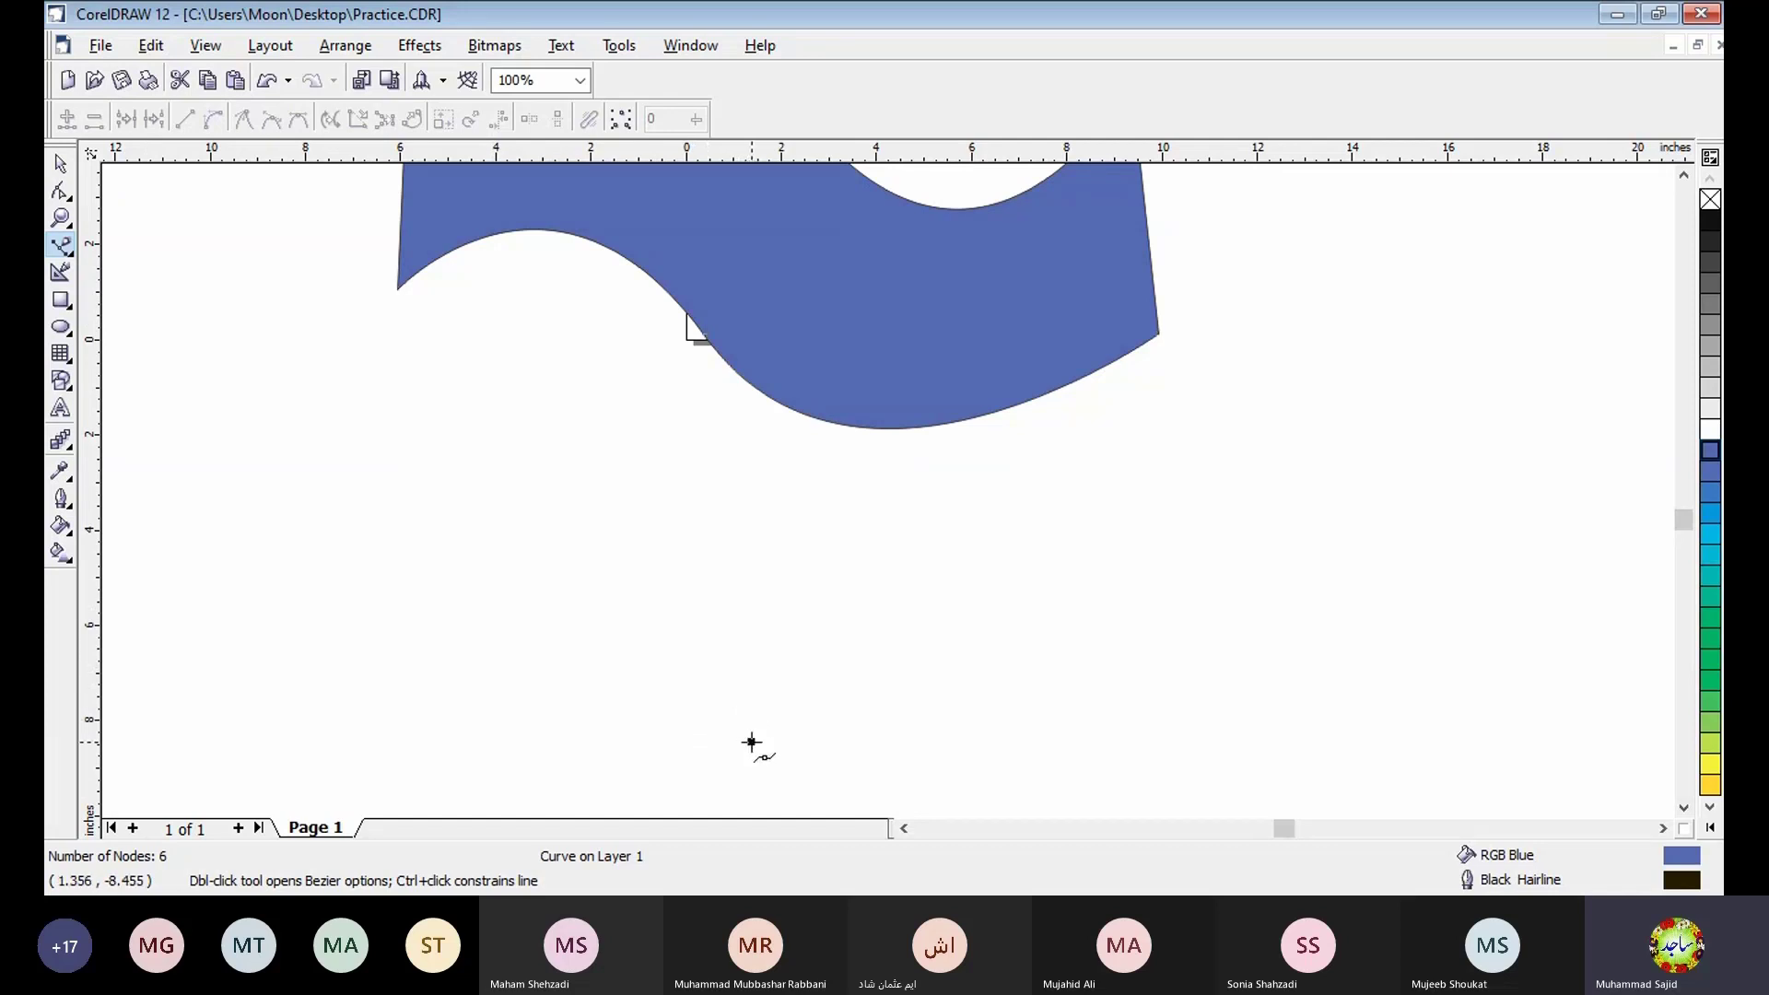
click(751, 742)
click(755, 512)
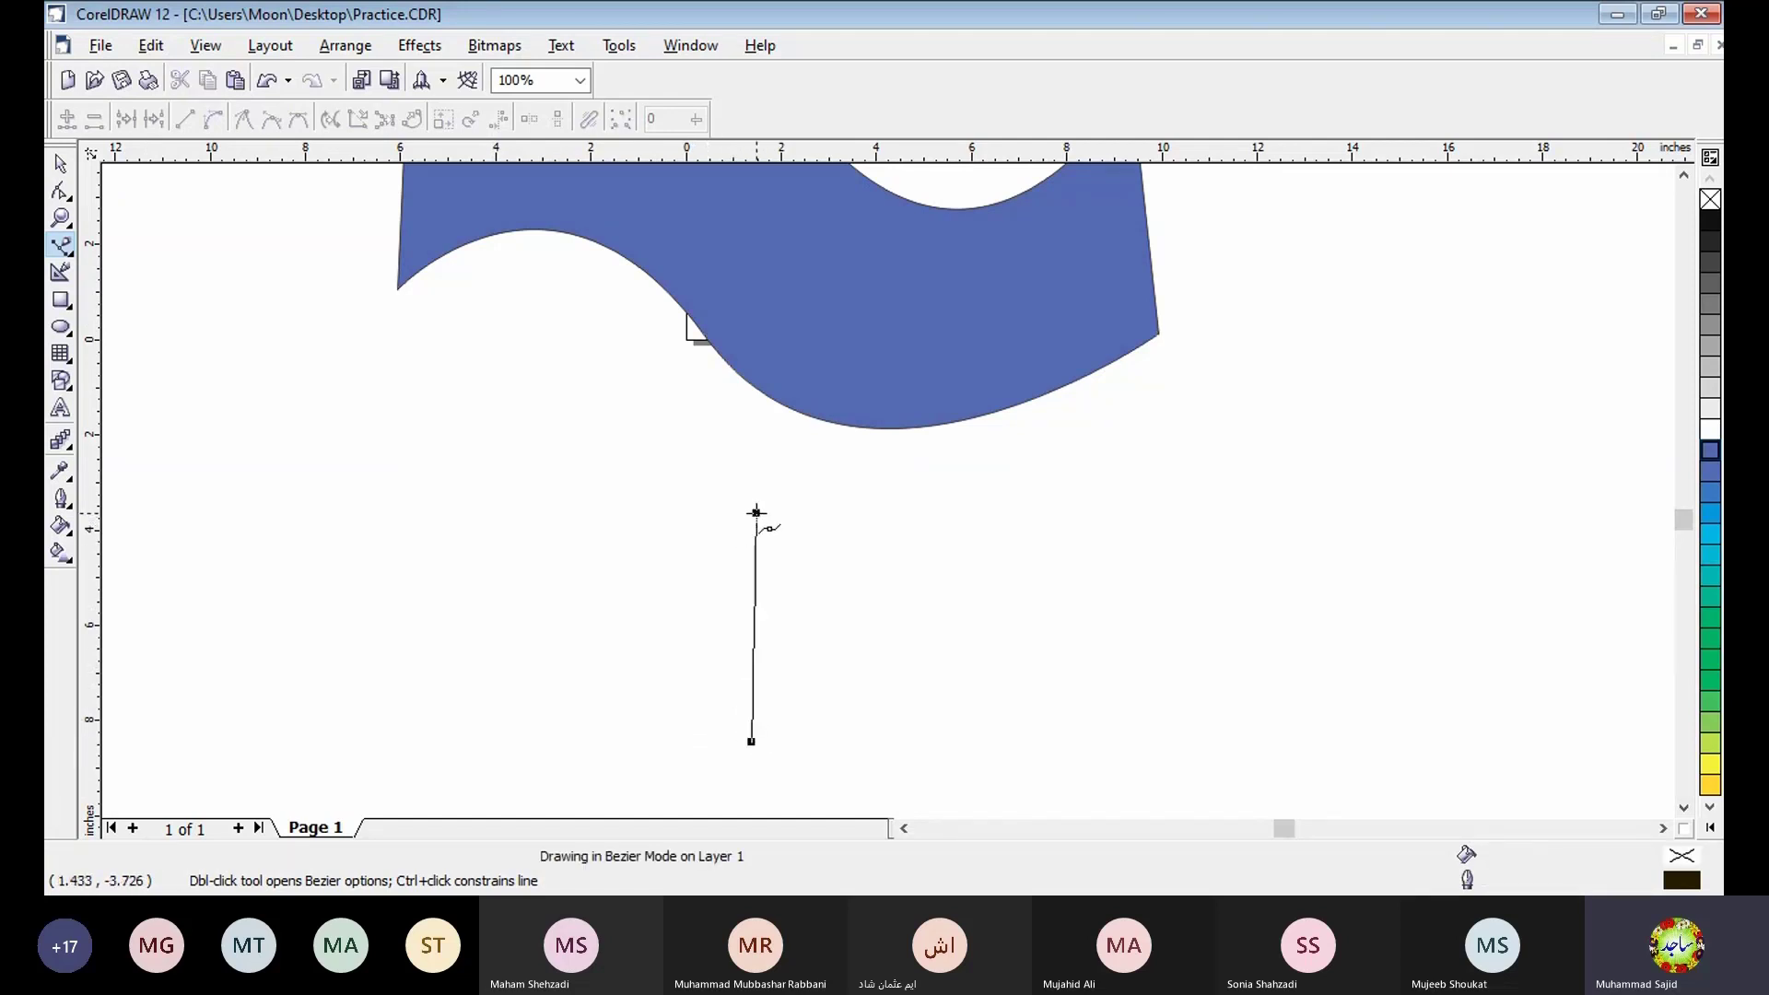
mouse_move(755, 512)
mouse_down()
mouse_move(821, 506)
mouse_move(910, 453)
mouse_move(953, 472)
mouse_up()
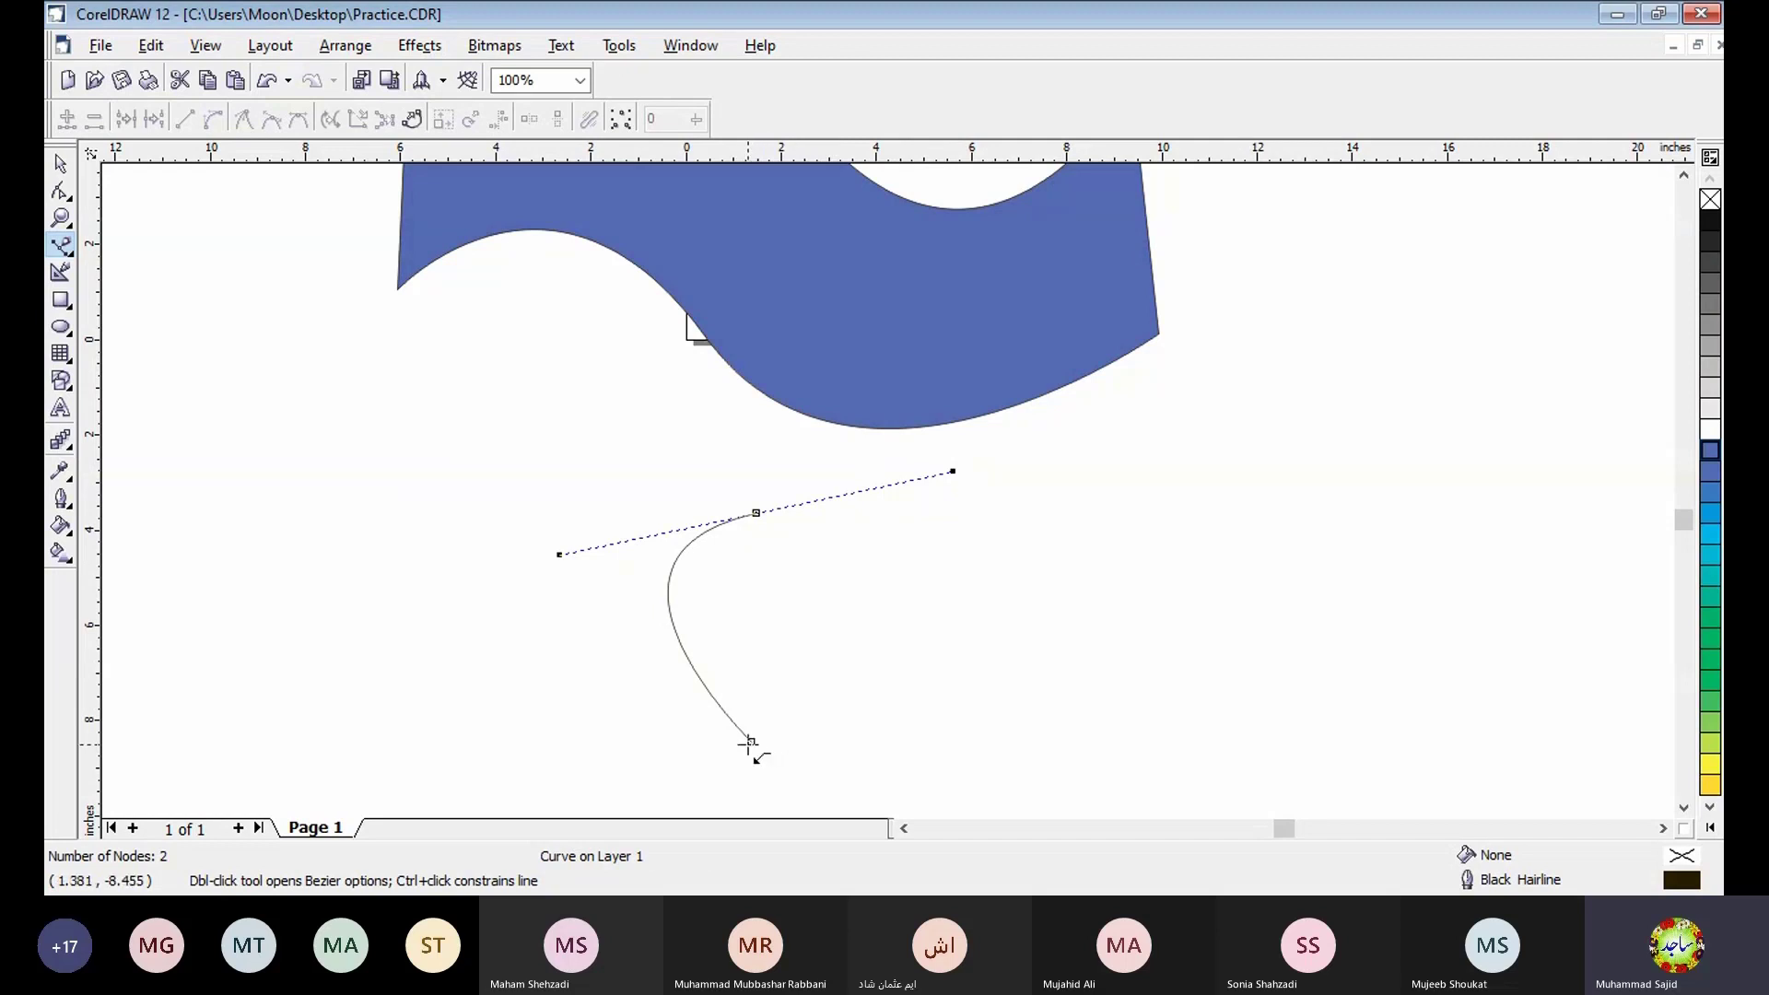
click(751, 742)
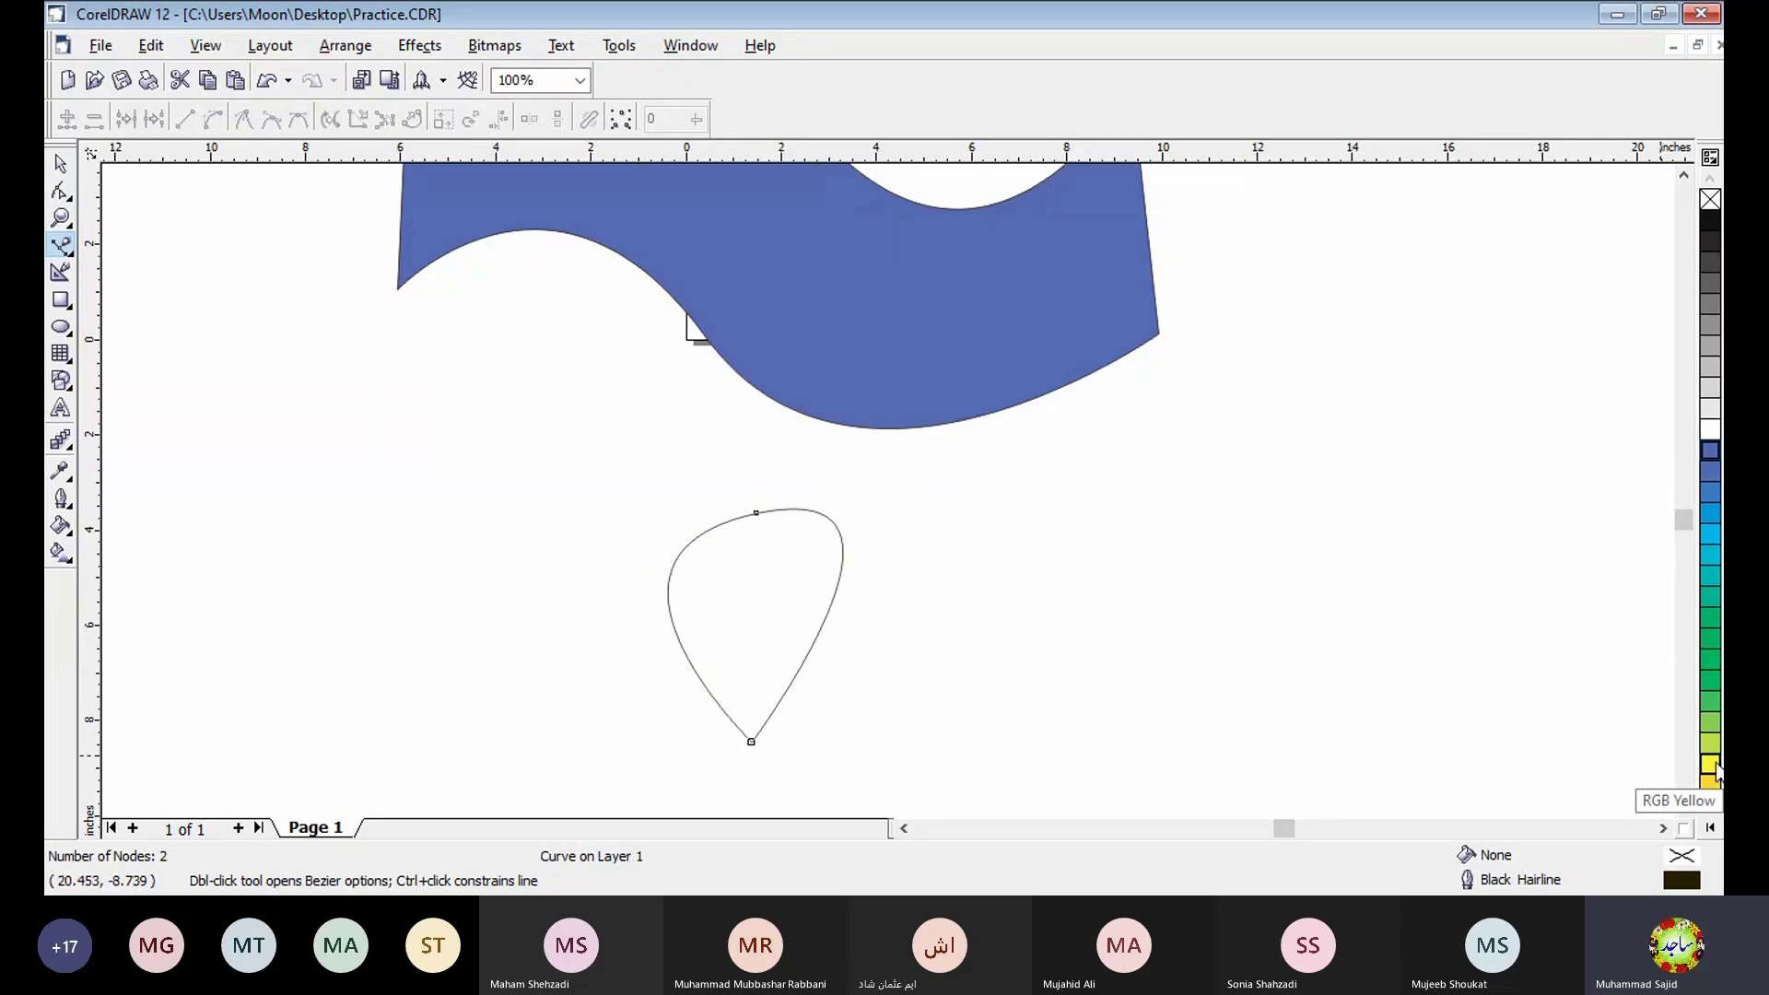
click(1710, 764)
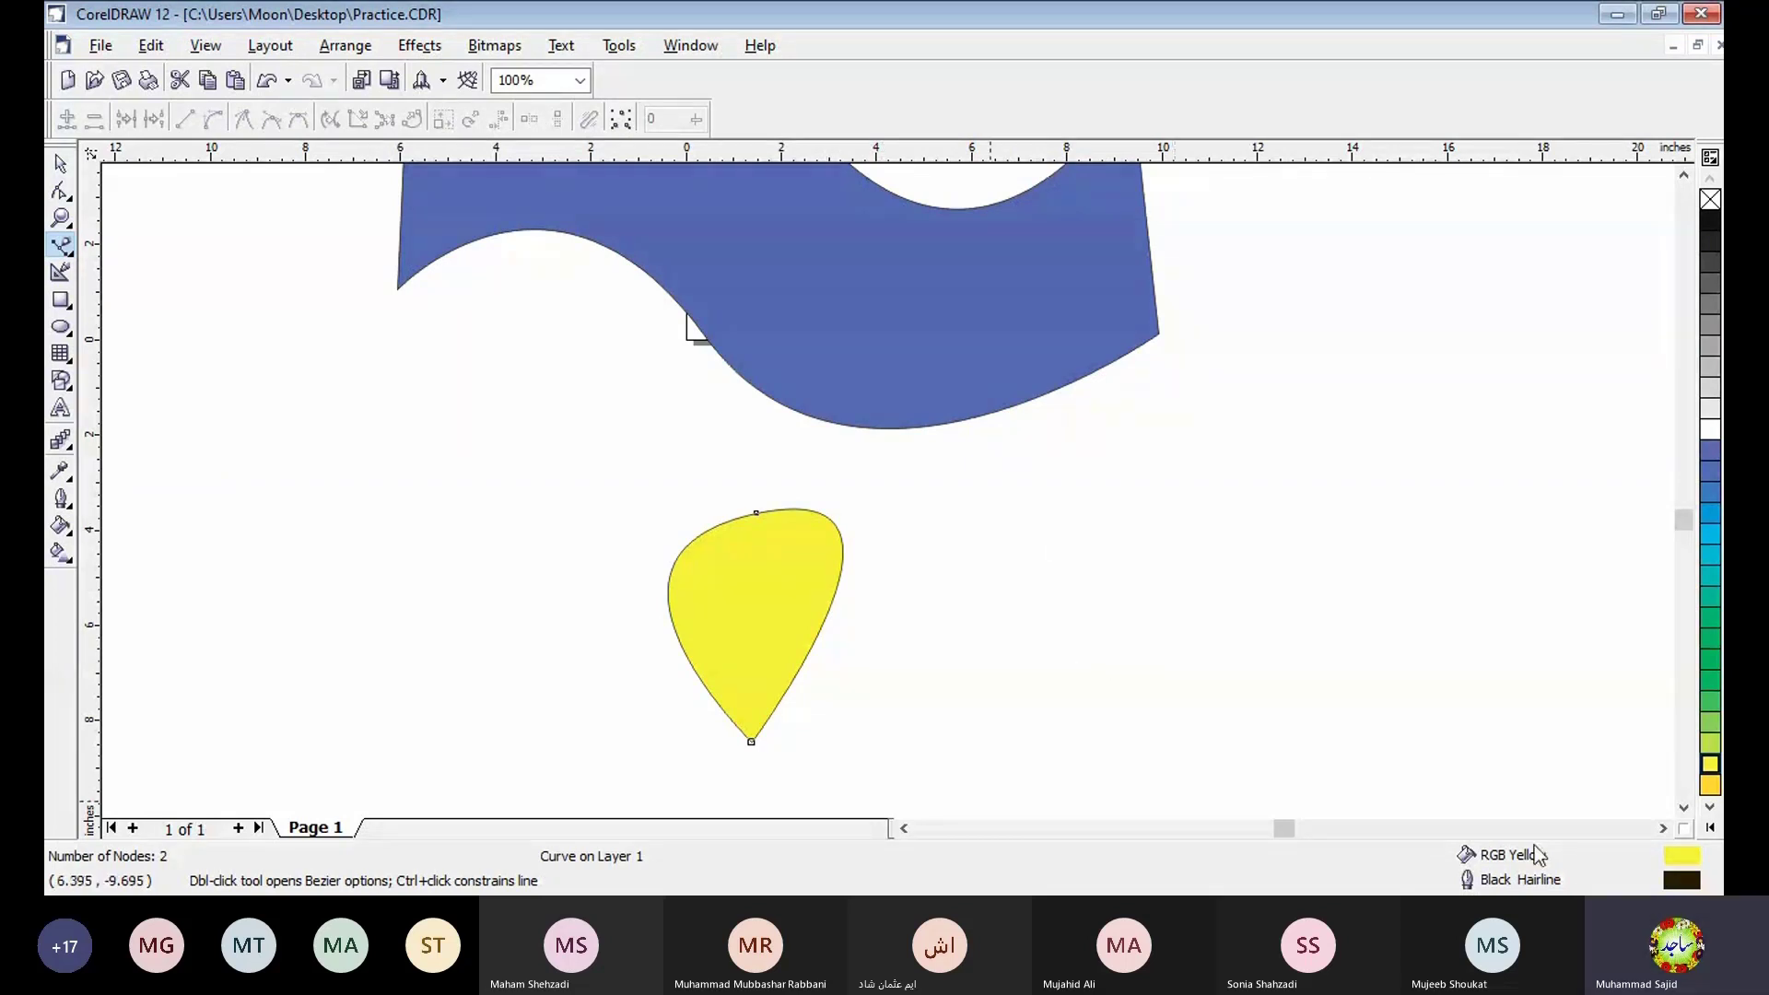
- Draw an open Bezier path below the teardrop: a slanted straight line, a deep U-shaped curve and two short straight segments
click(1684, 808)
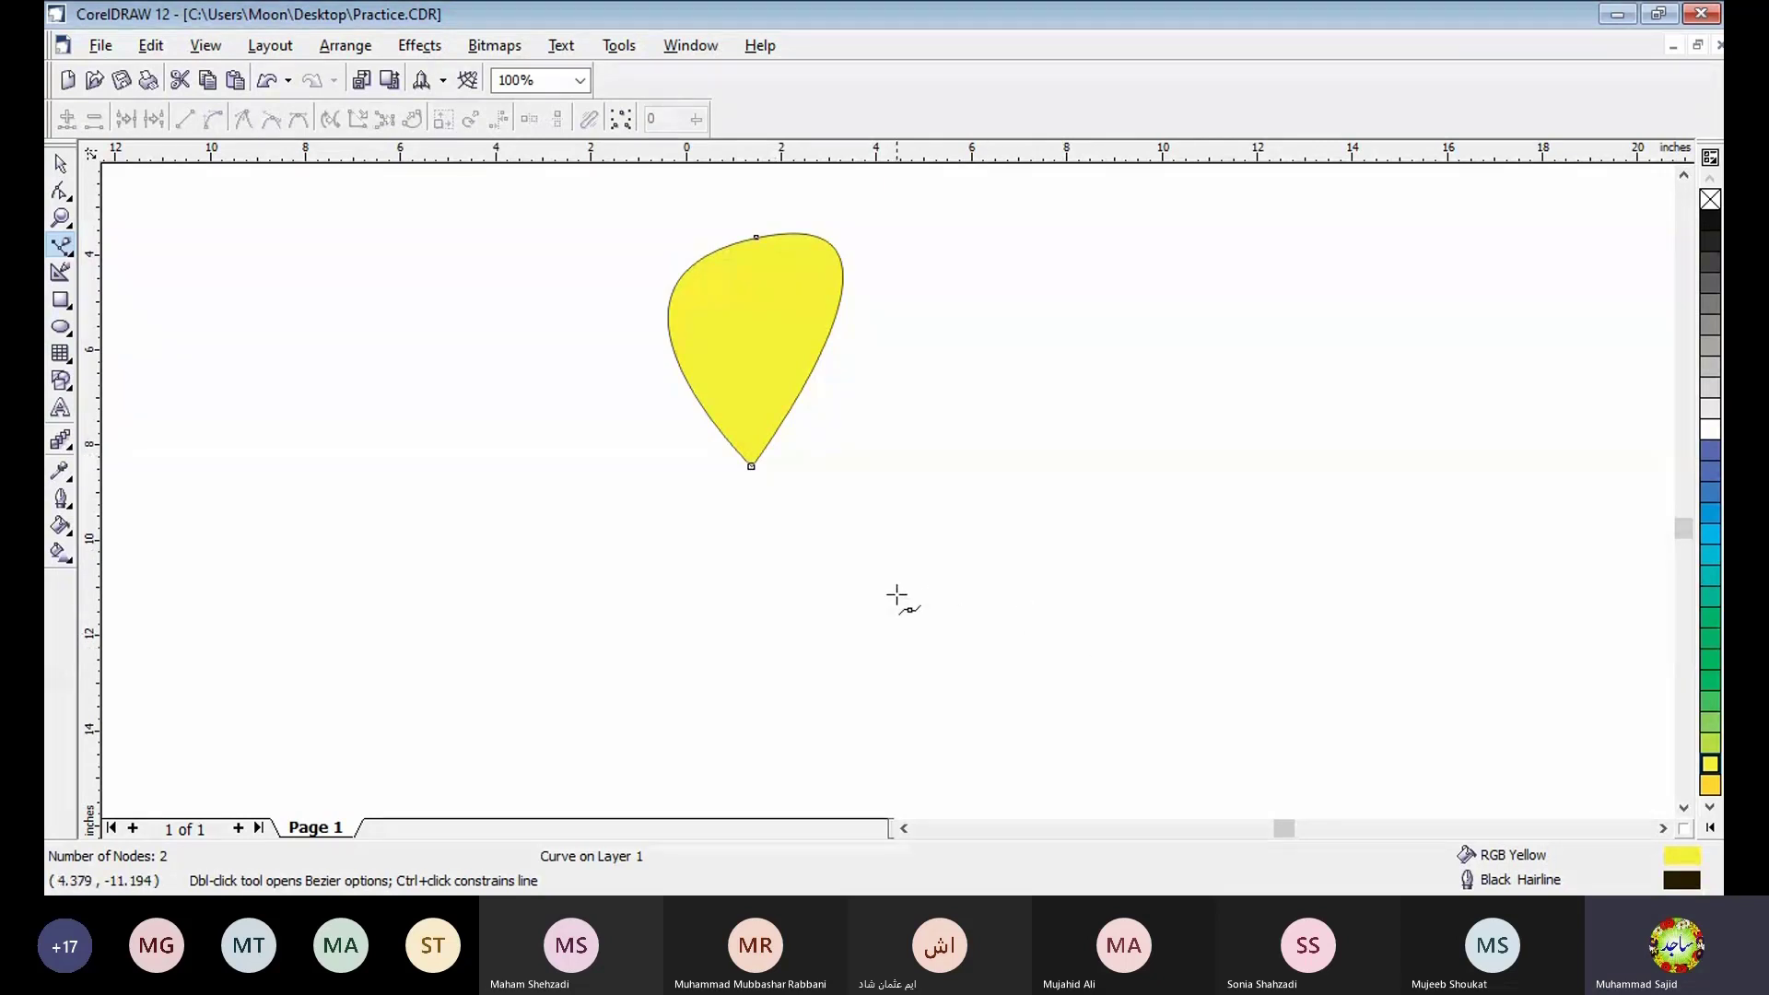
key(Escape)
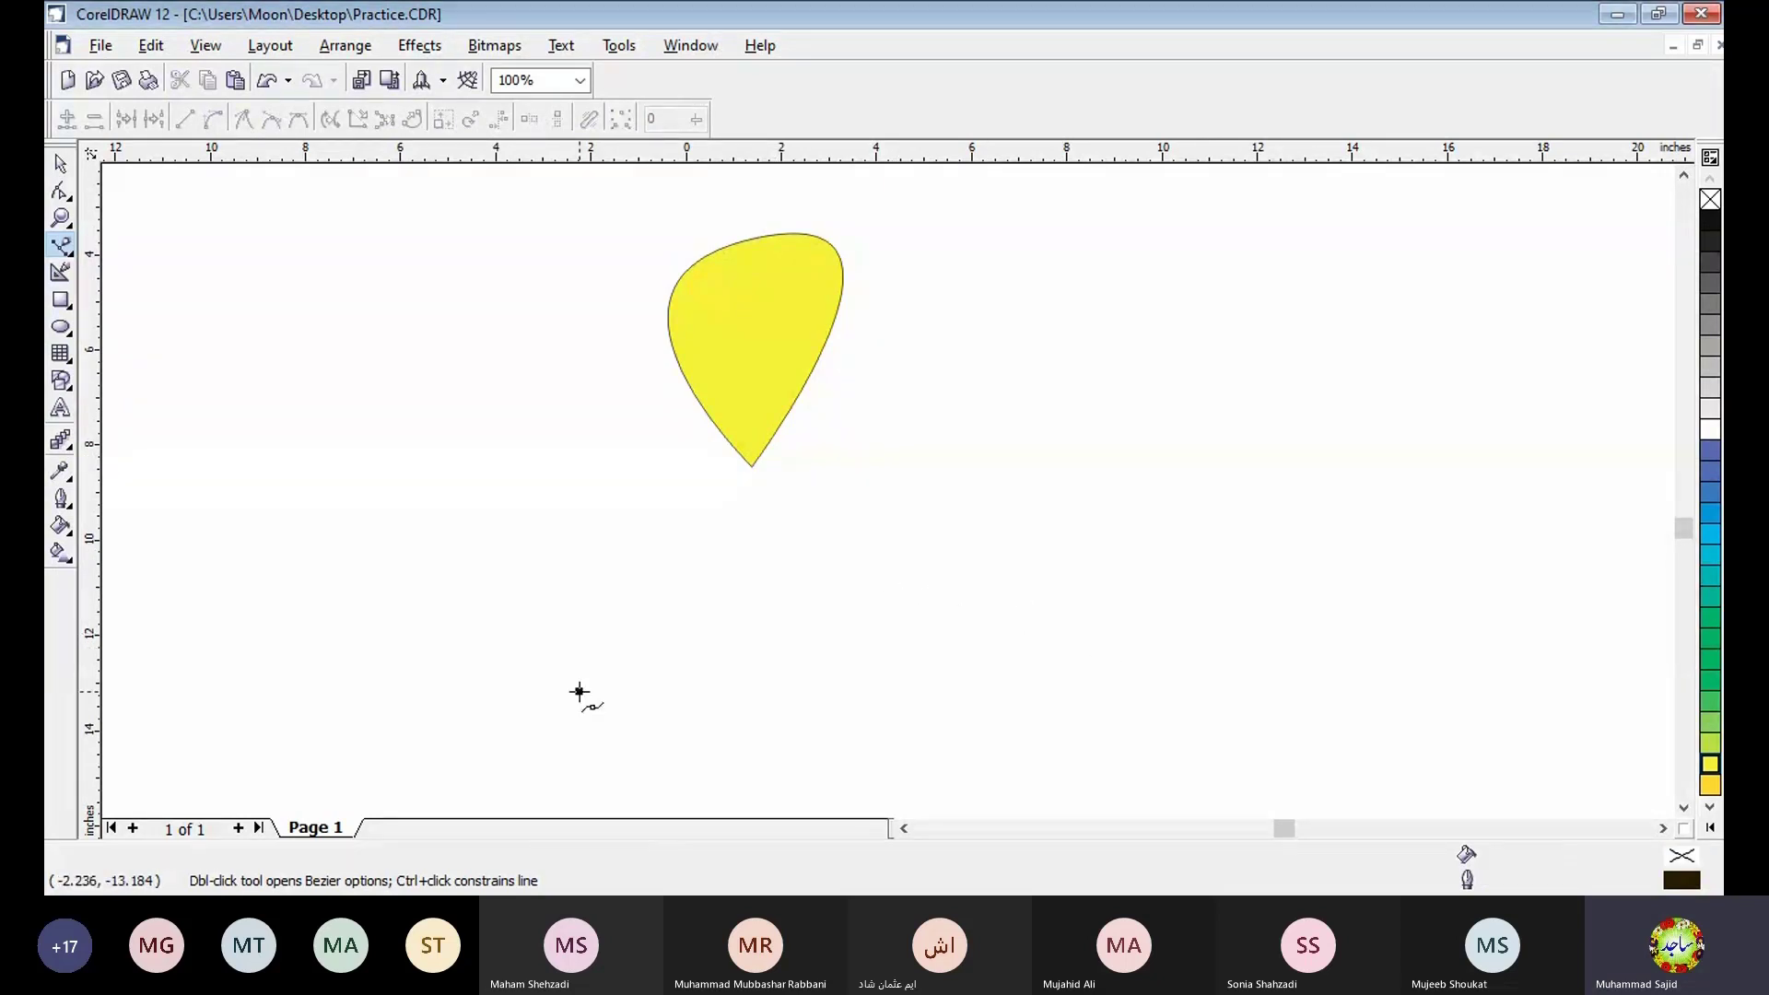
click(579, 691)
click(703, 562)
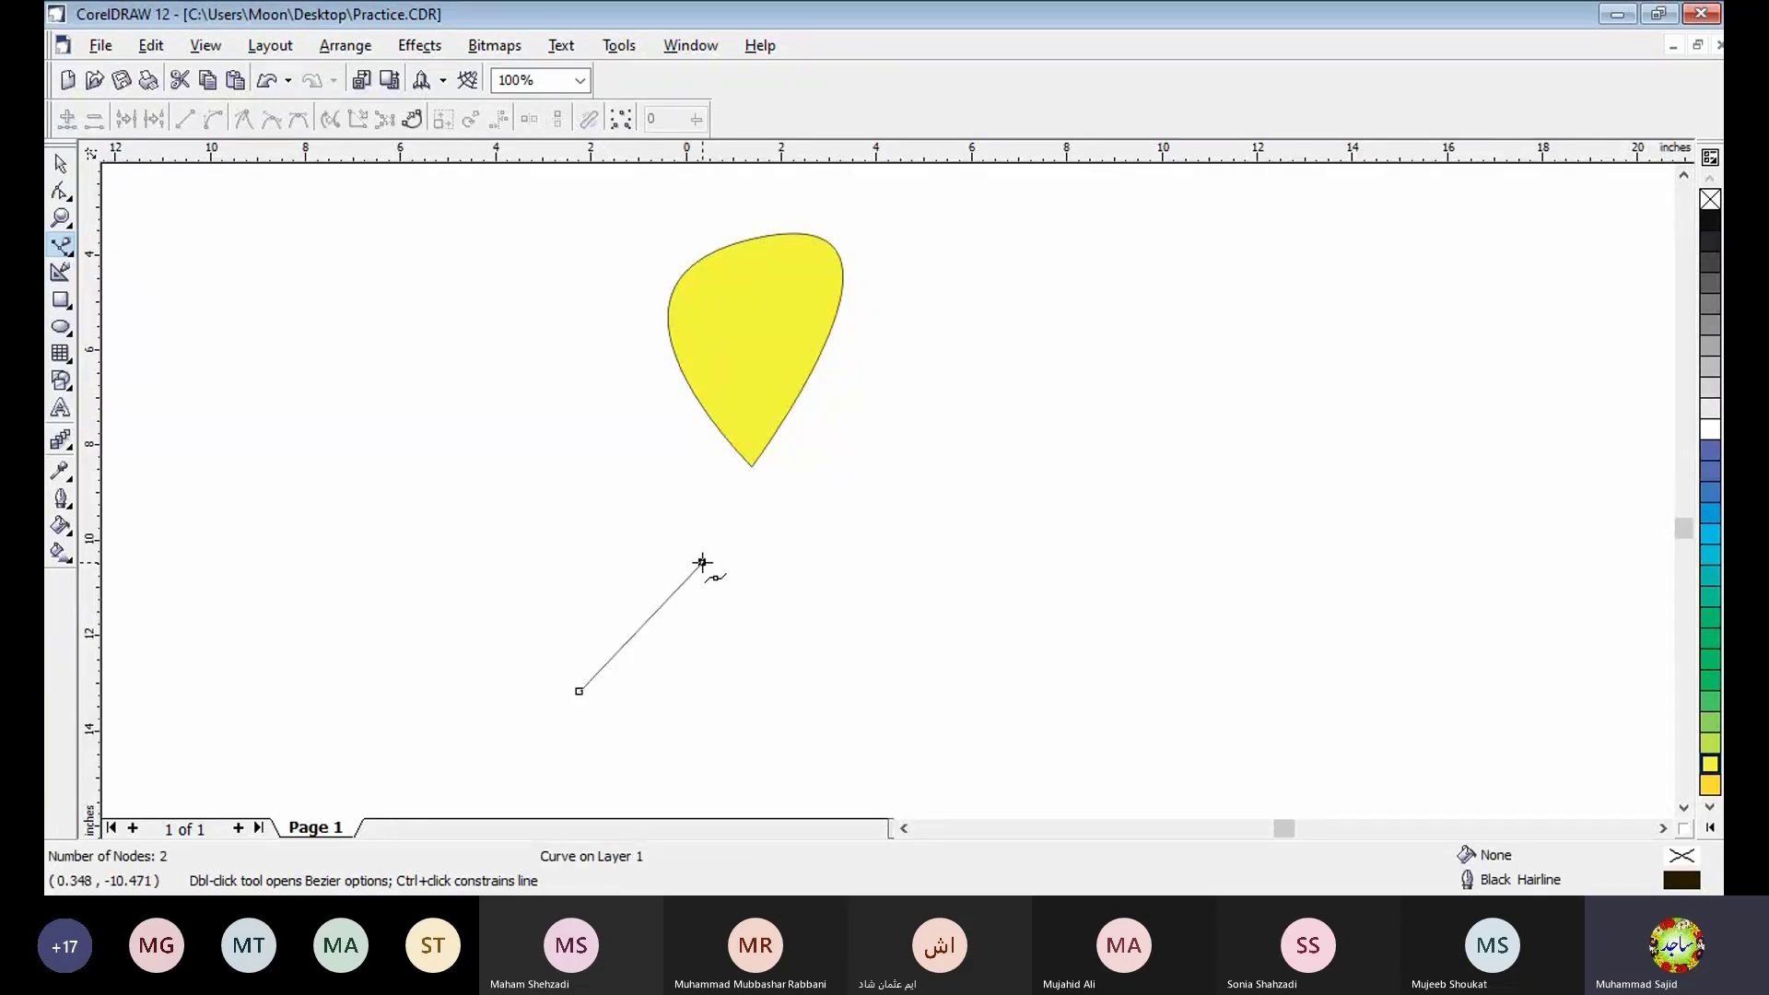
drag(846, 744, 998, 696)
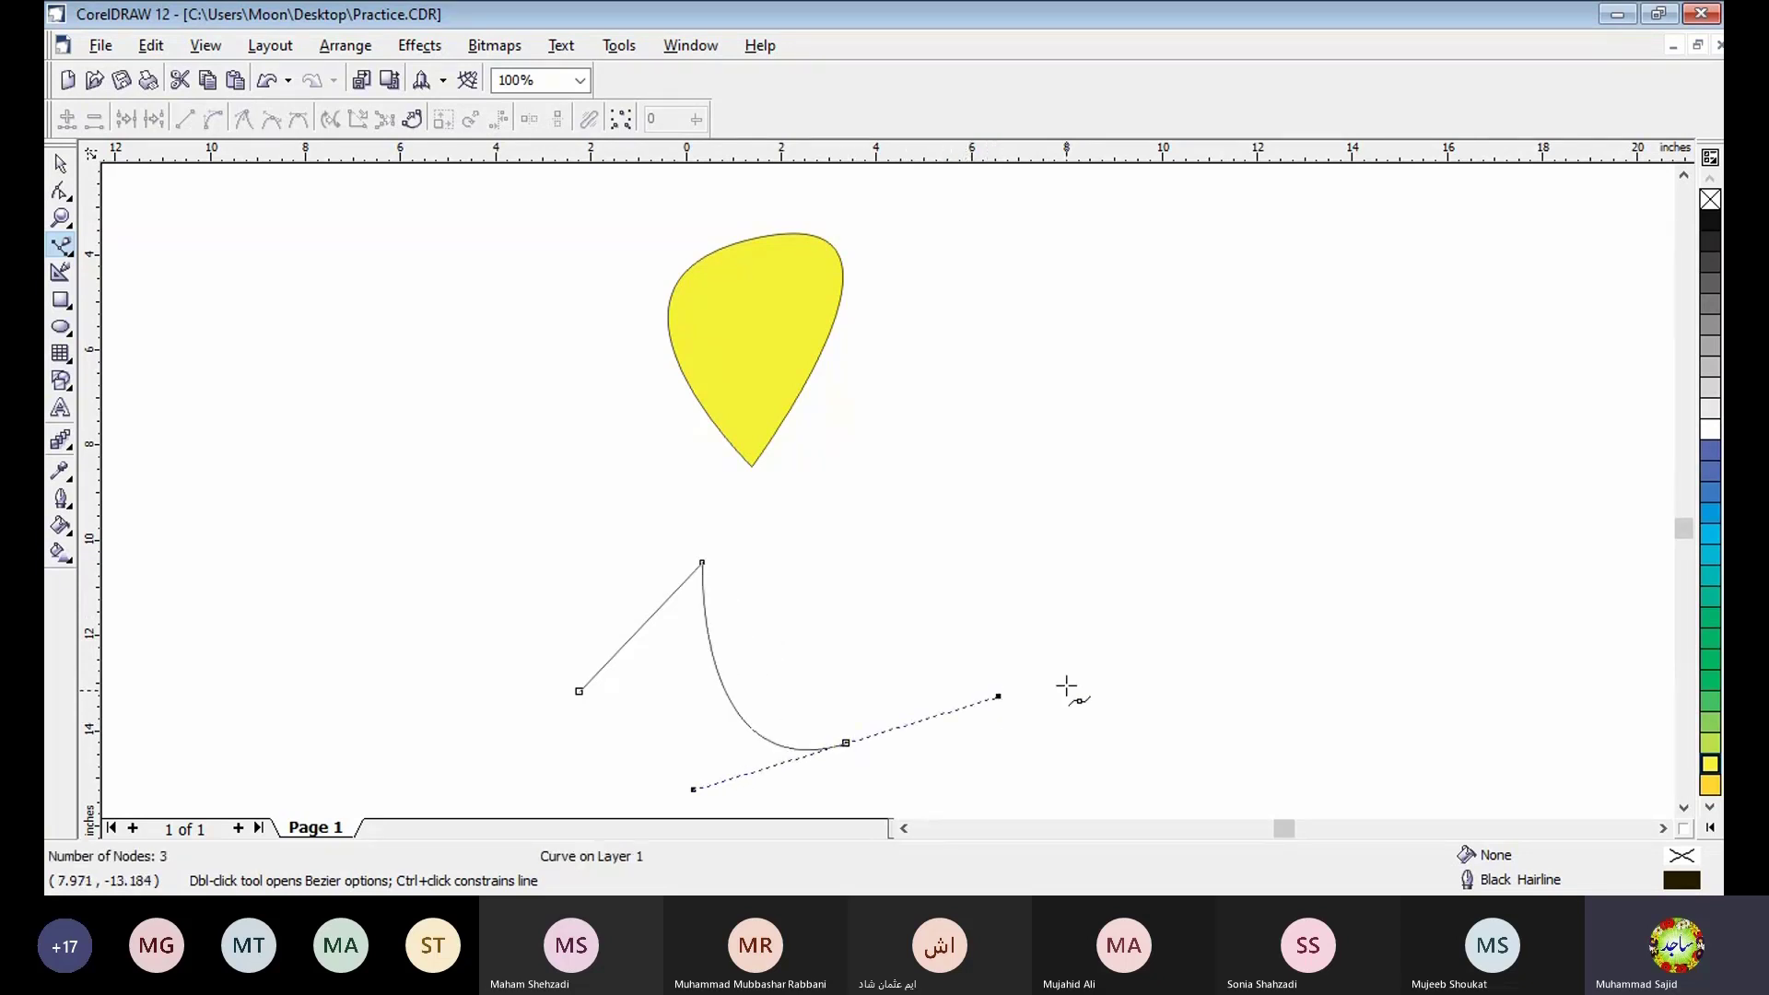
click(1052, 549)
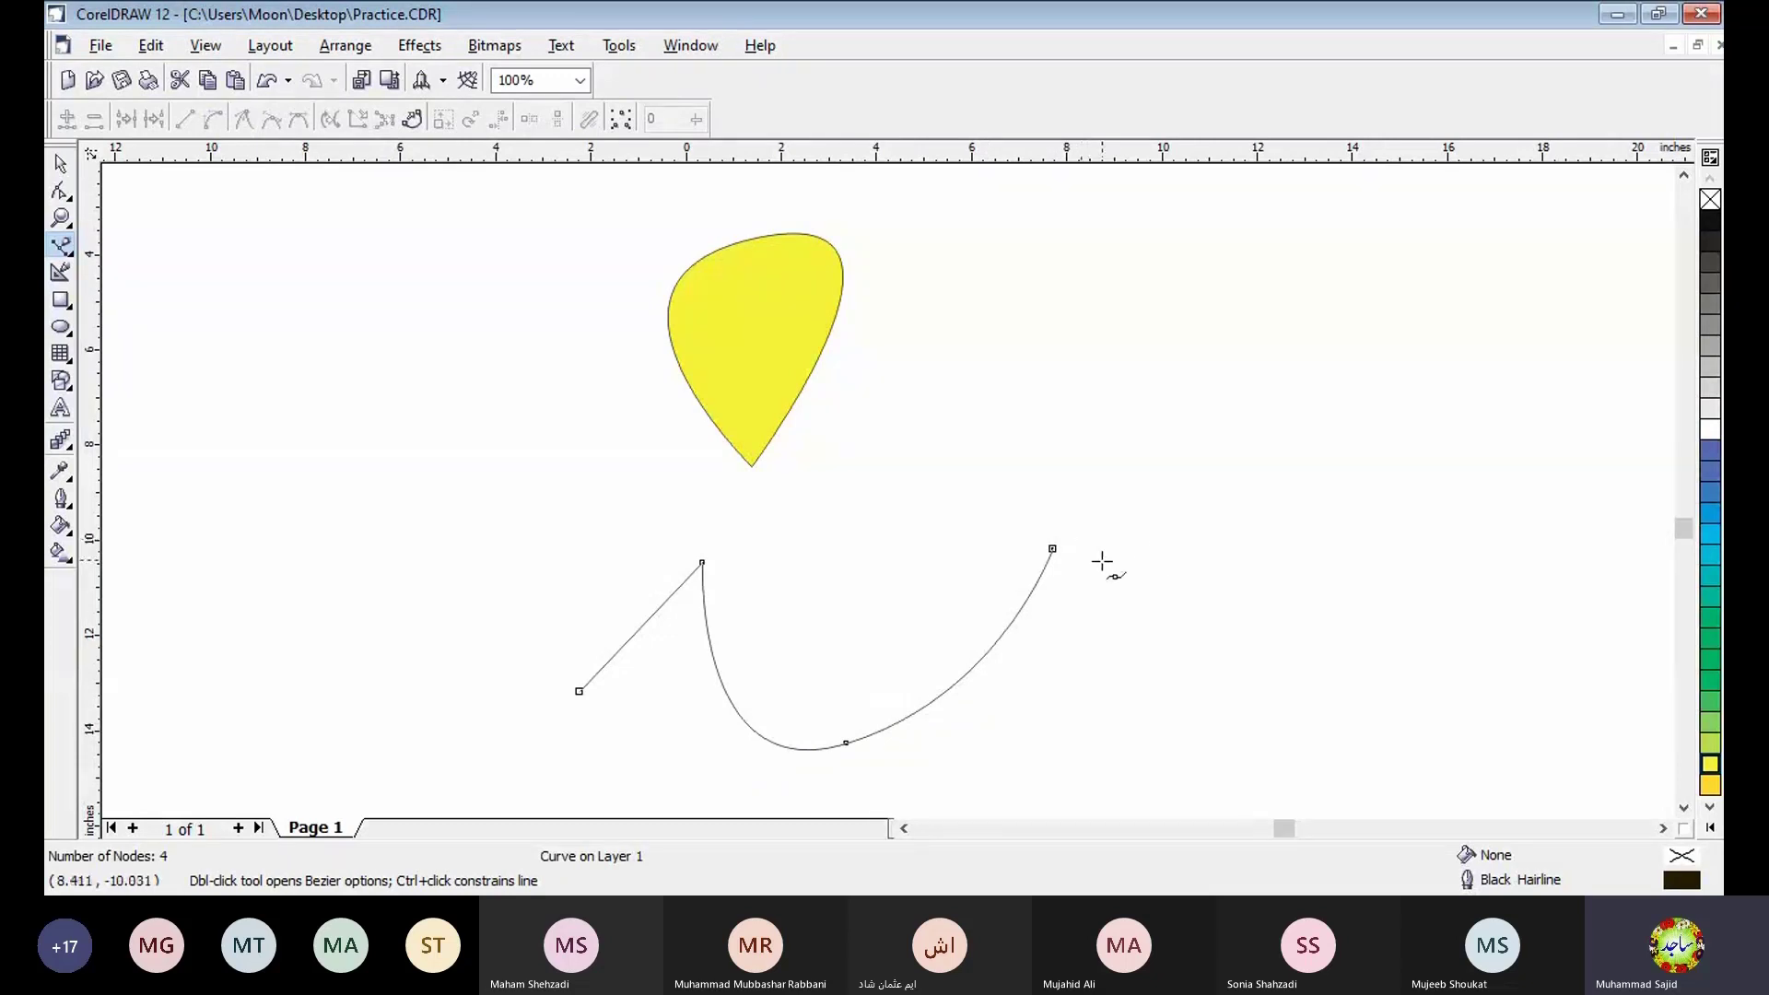
click(1189, 542)
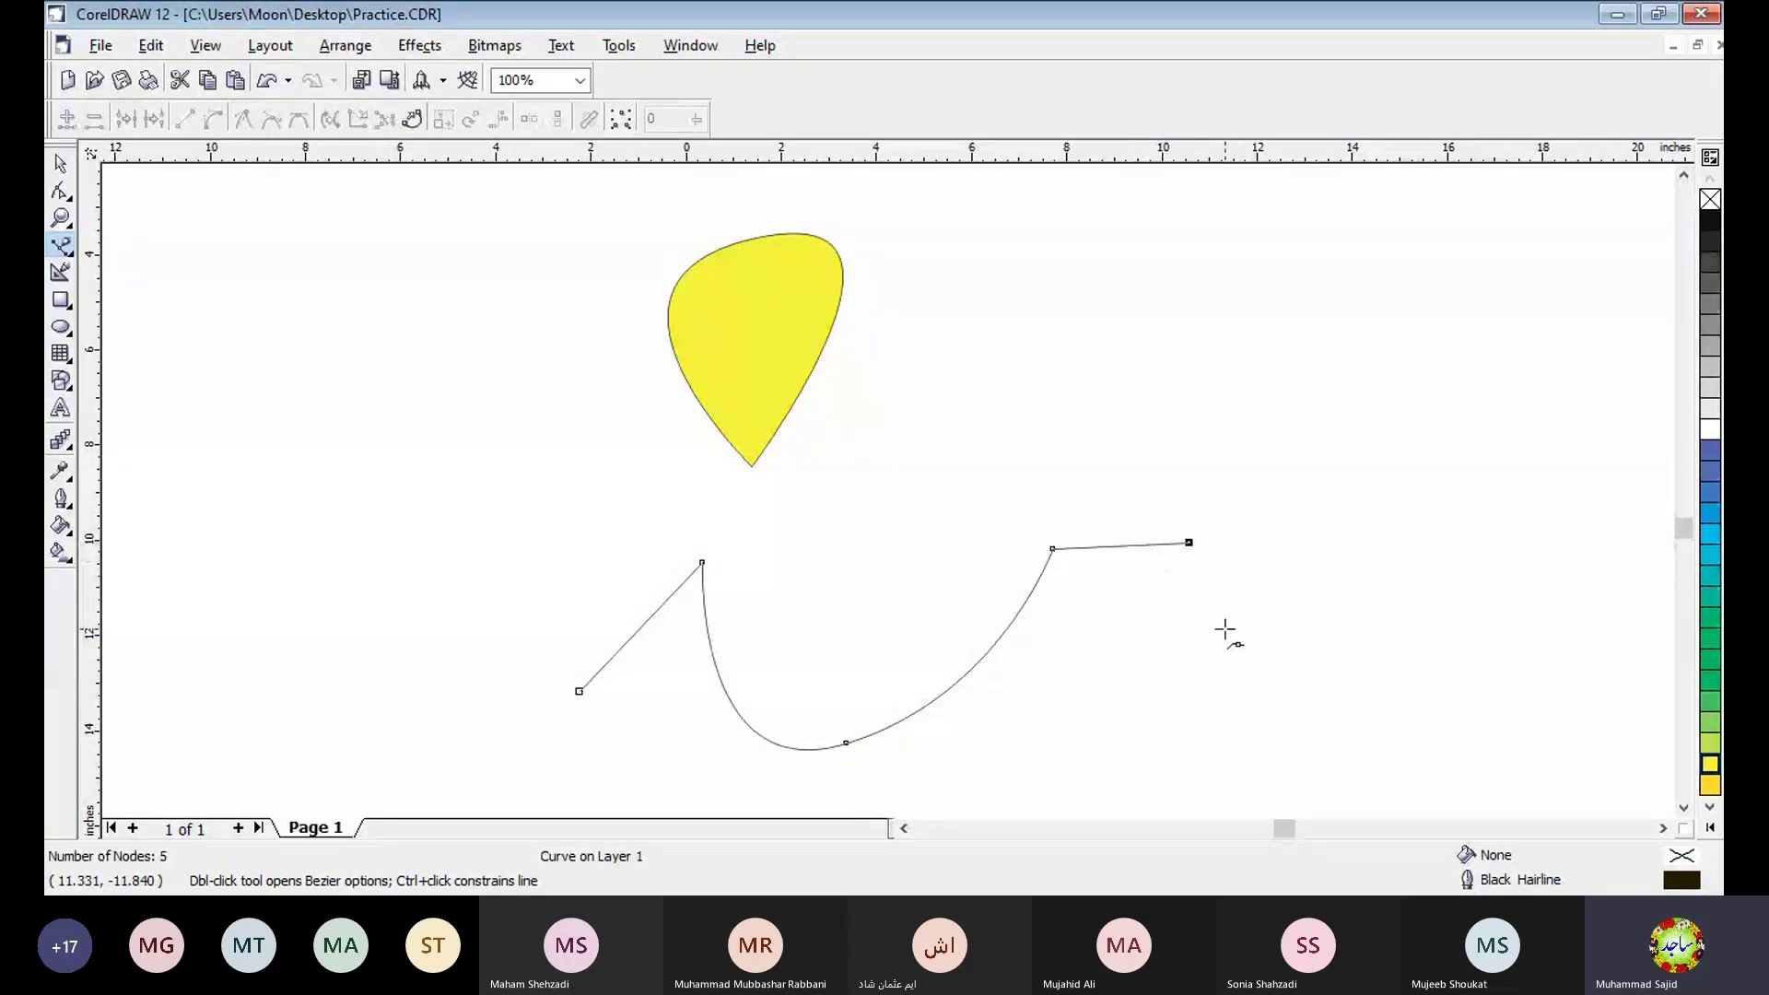
click(1225, 628)
- Close the path back to its start with a curved lower edge and fill it with RGB 100%G 80%R
click(1684, 809)
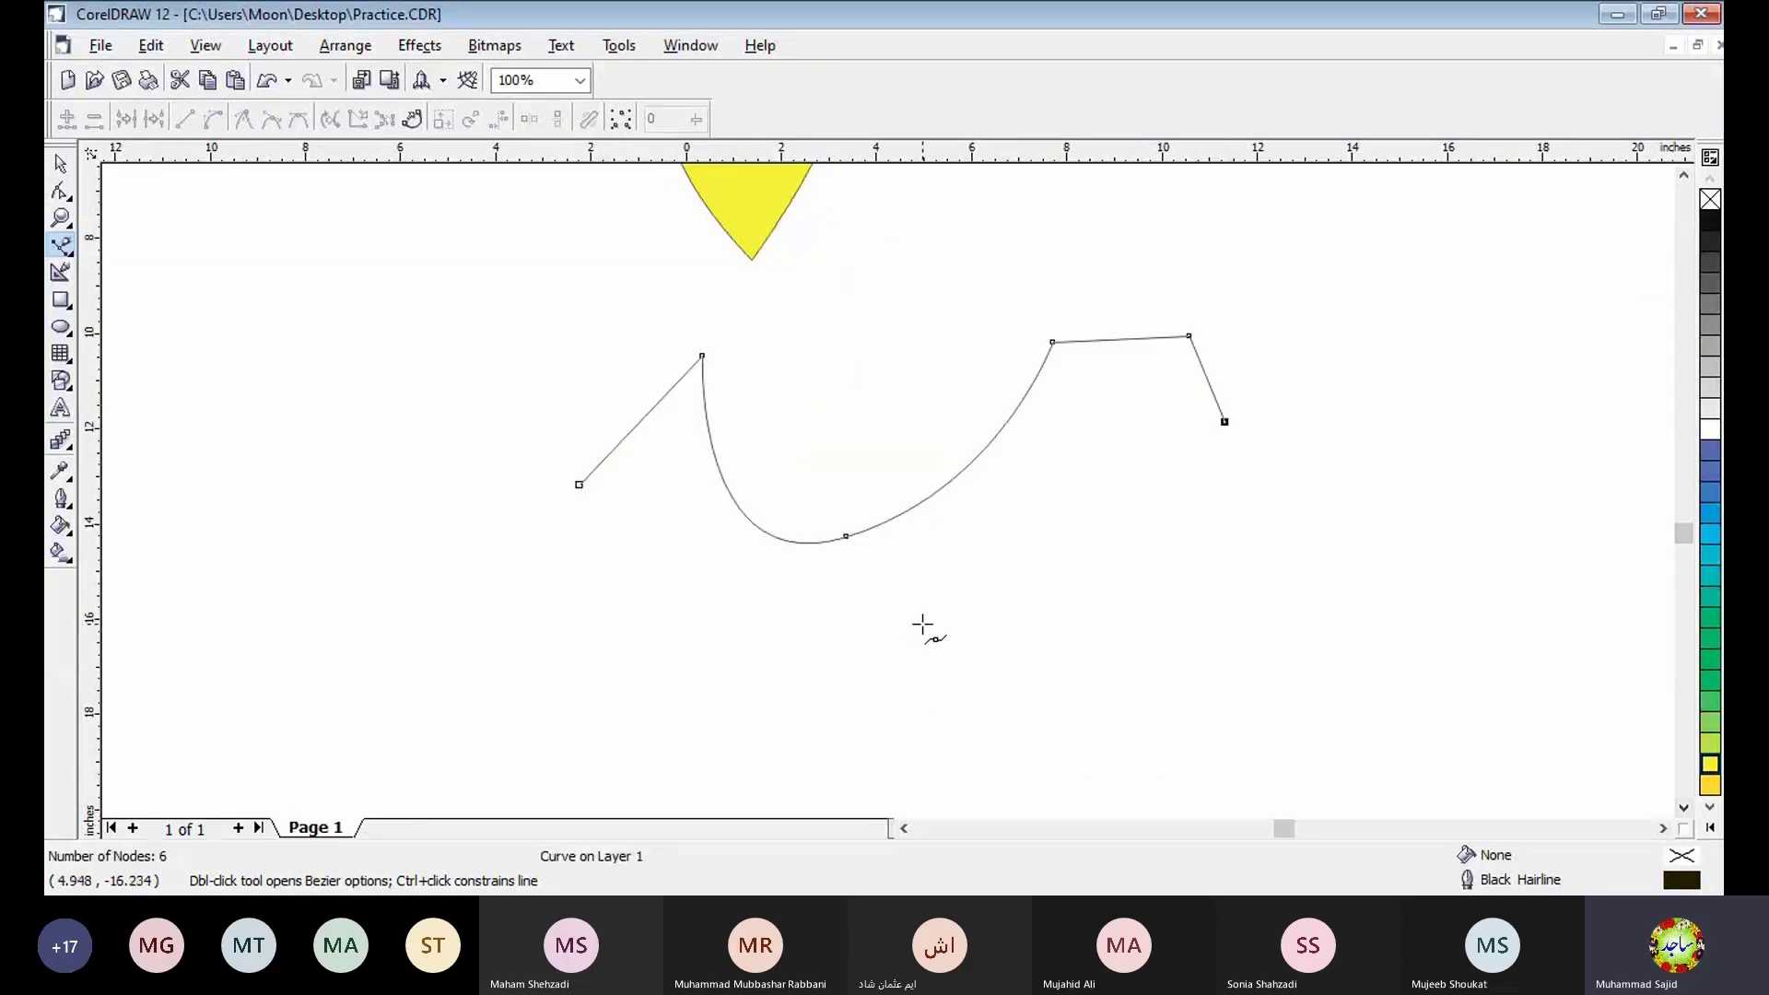
drag(920, 621, 714, 572)
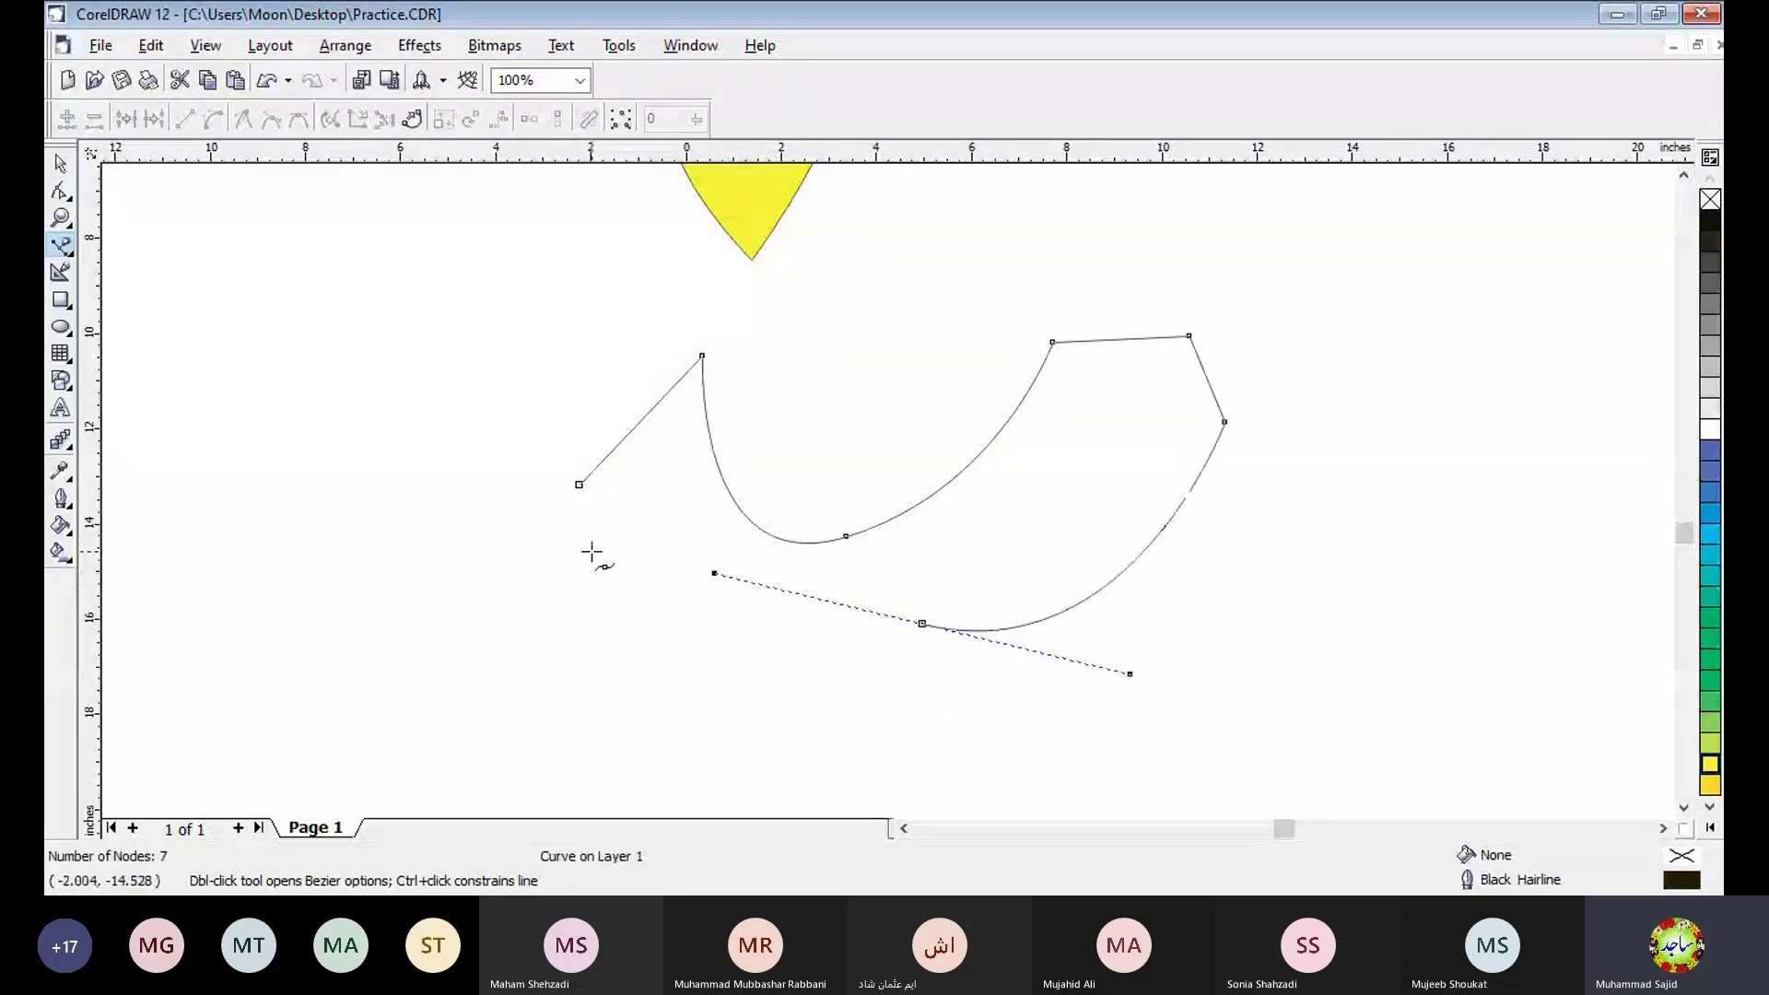
mouse_move(577, 483)
mouse_down()
mouse_move(589, 403)
mouse_move(572, 368)
mouse_move(461, 309)
mouse_move(462, 275)
mouse_move(440, 263)
mouse_up()
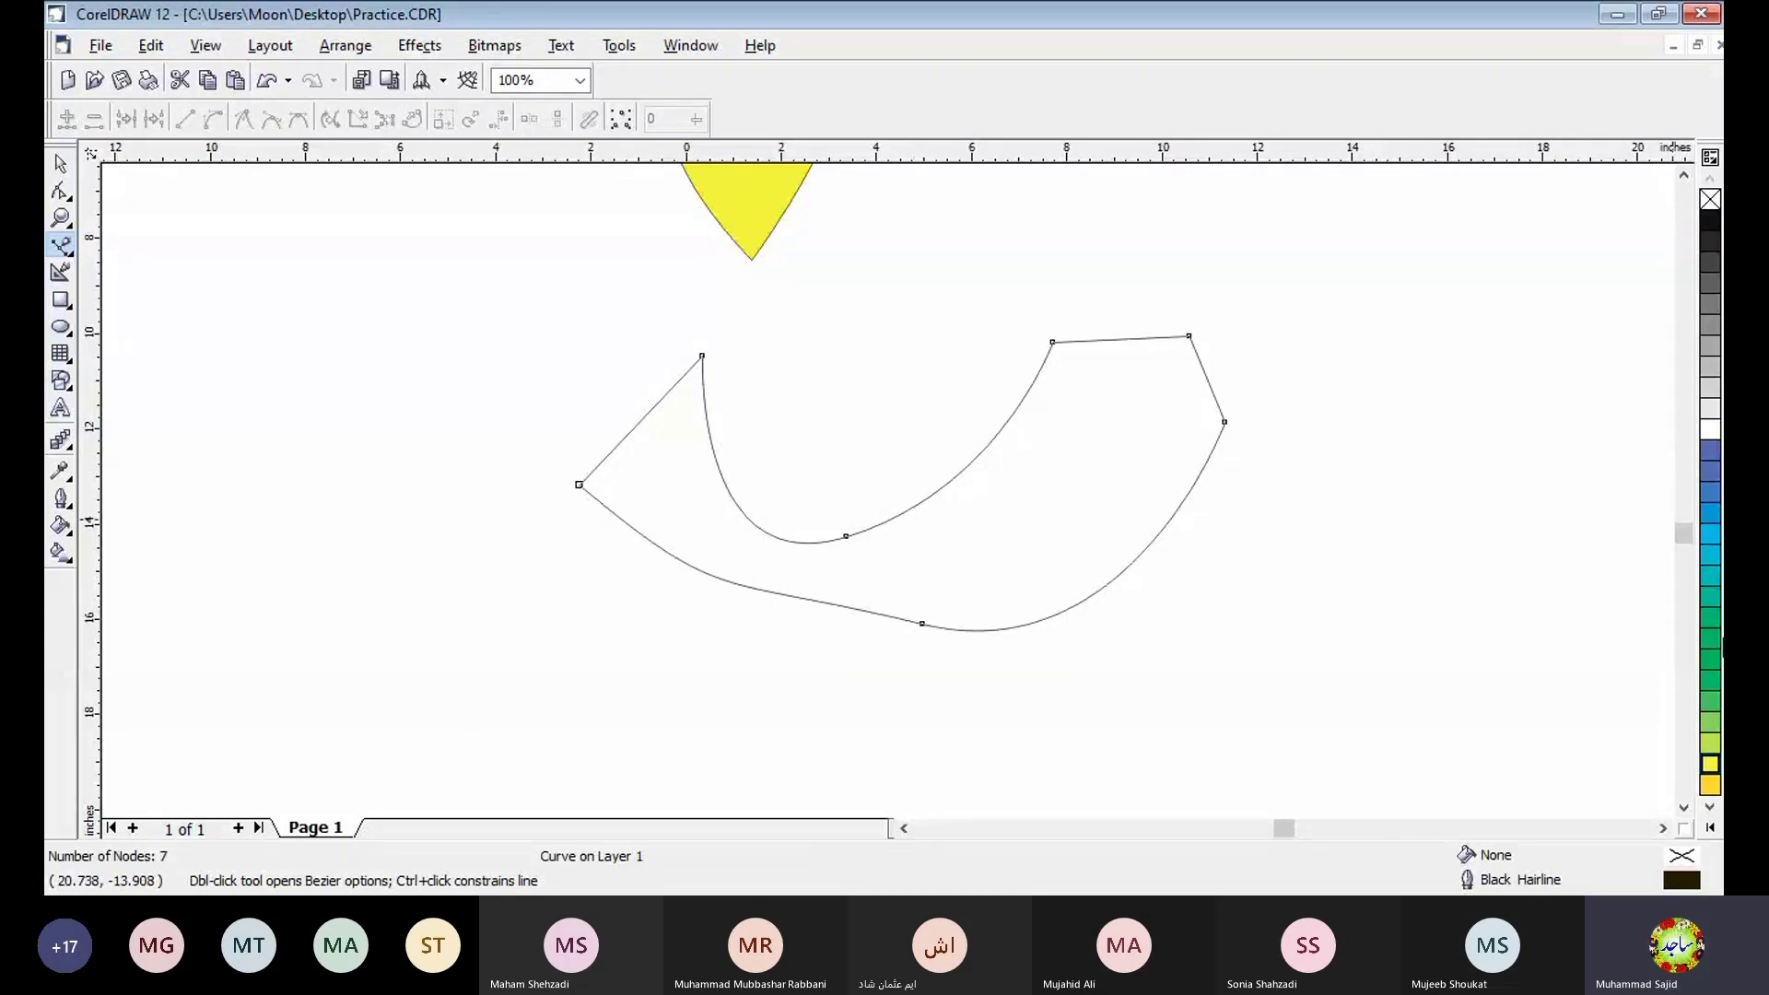
click(1709, 738)
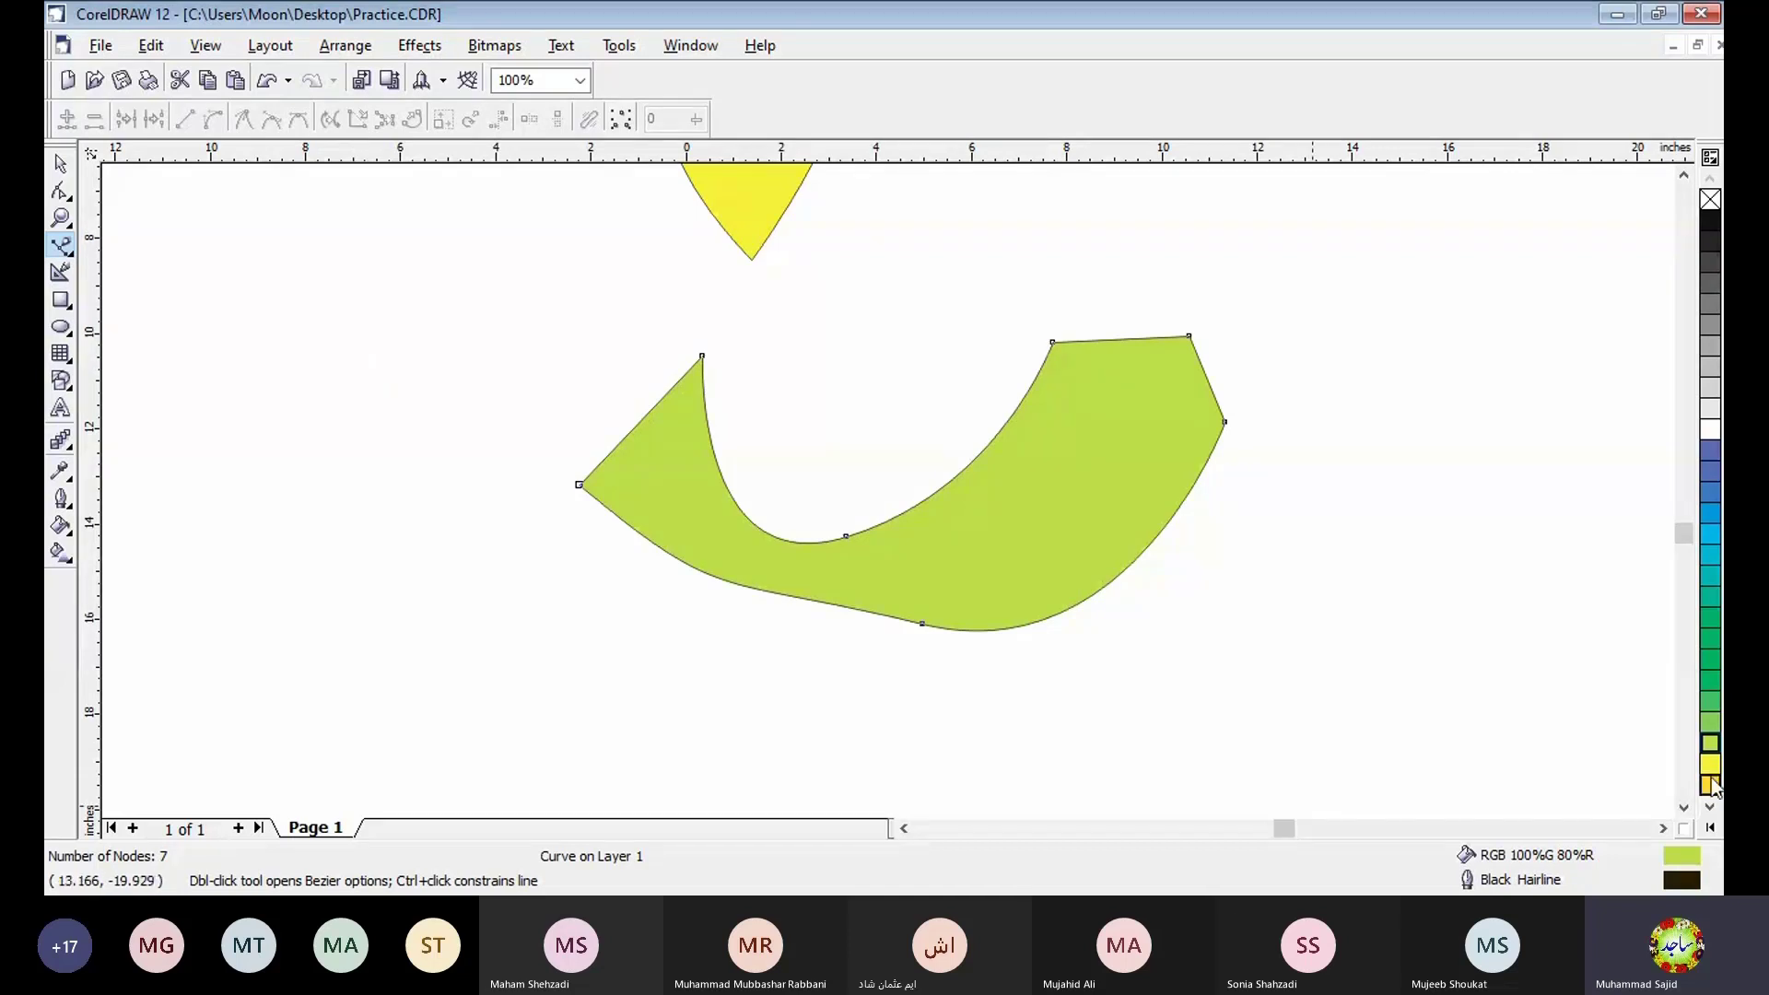
- Activate the Artistic Media tool over the empty area below the green shape
click(1684, 808)
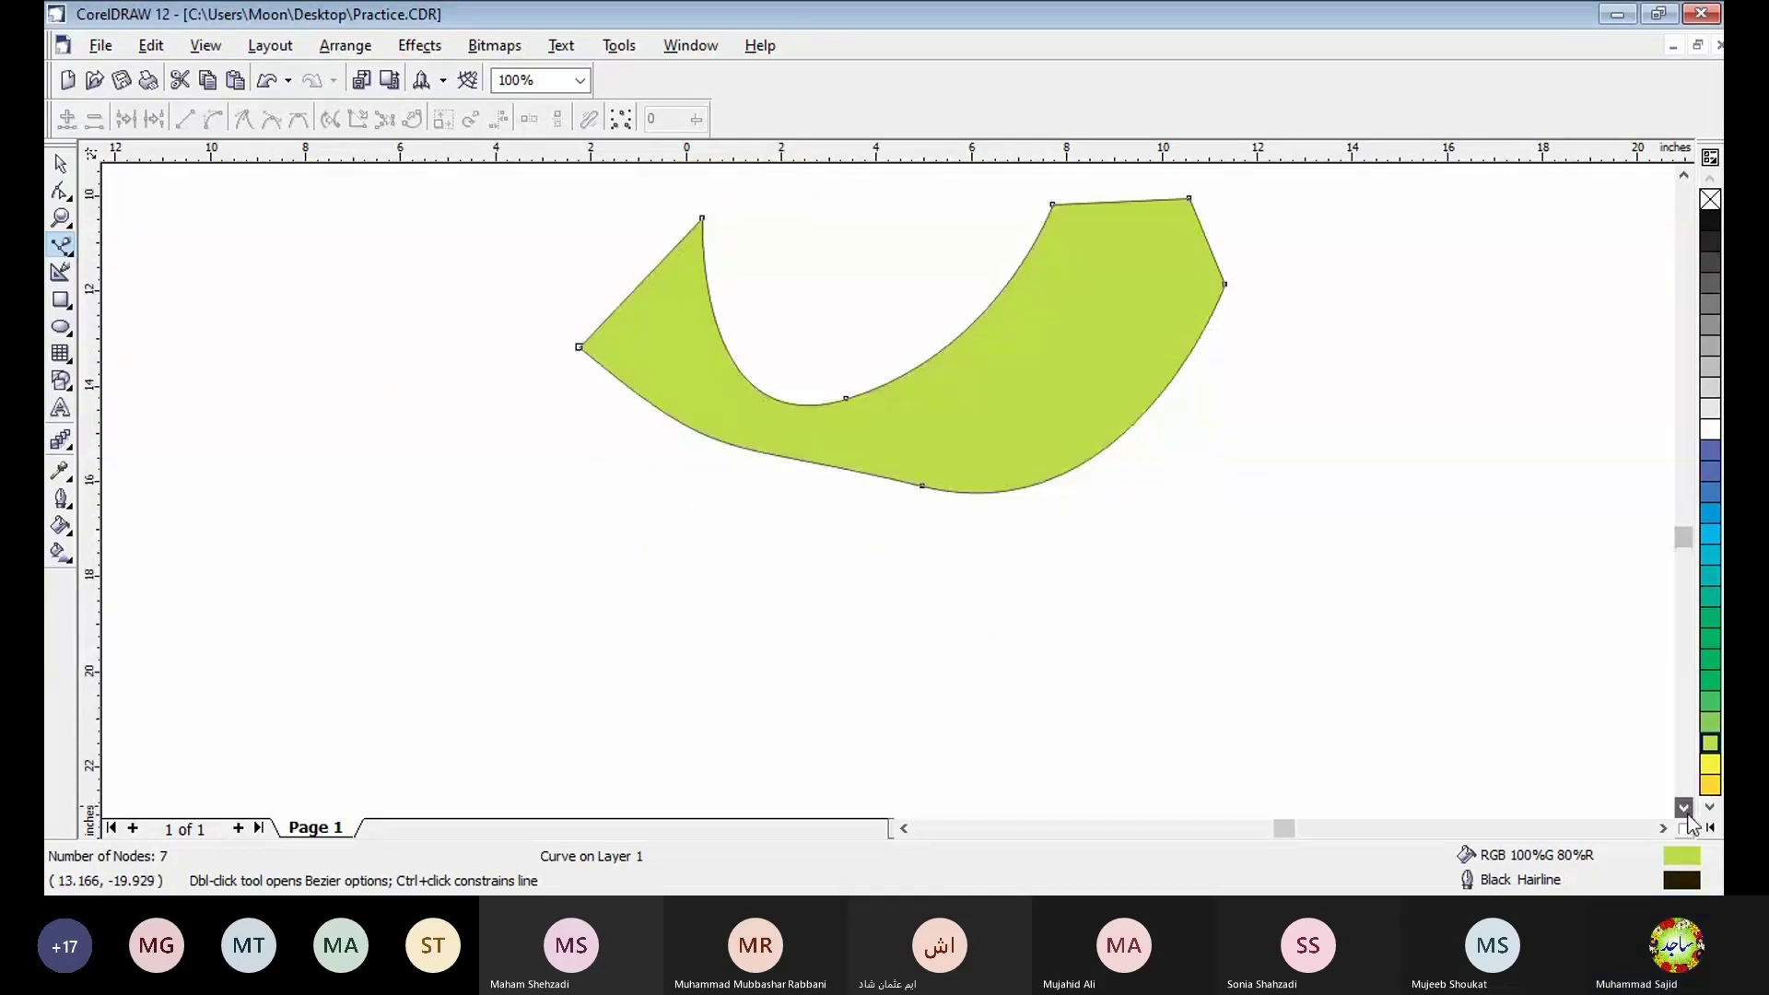
click(1684, 808)
click(1685, 808)
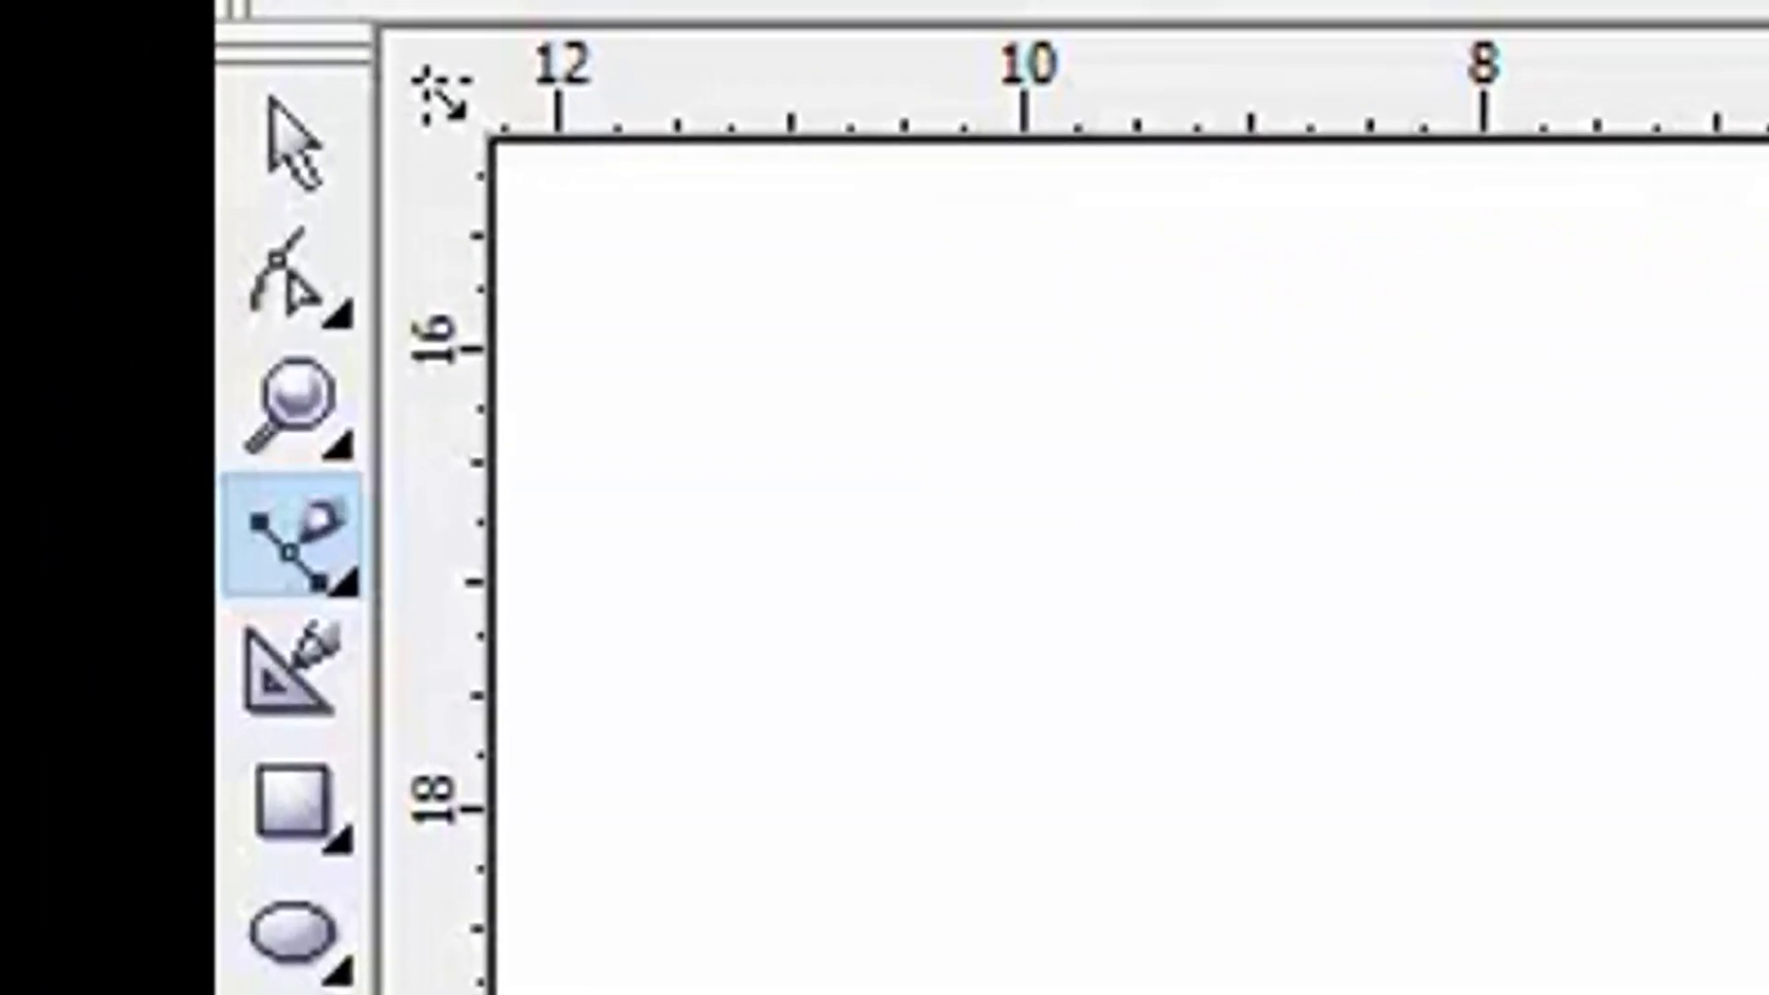
click(343, 580)
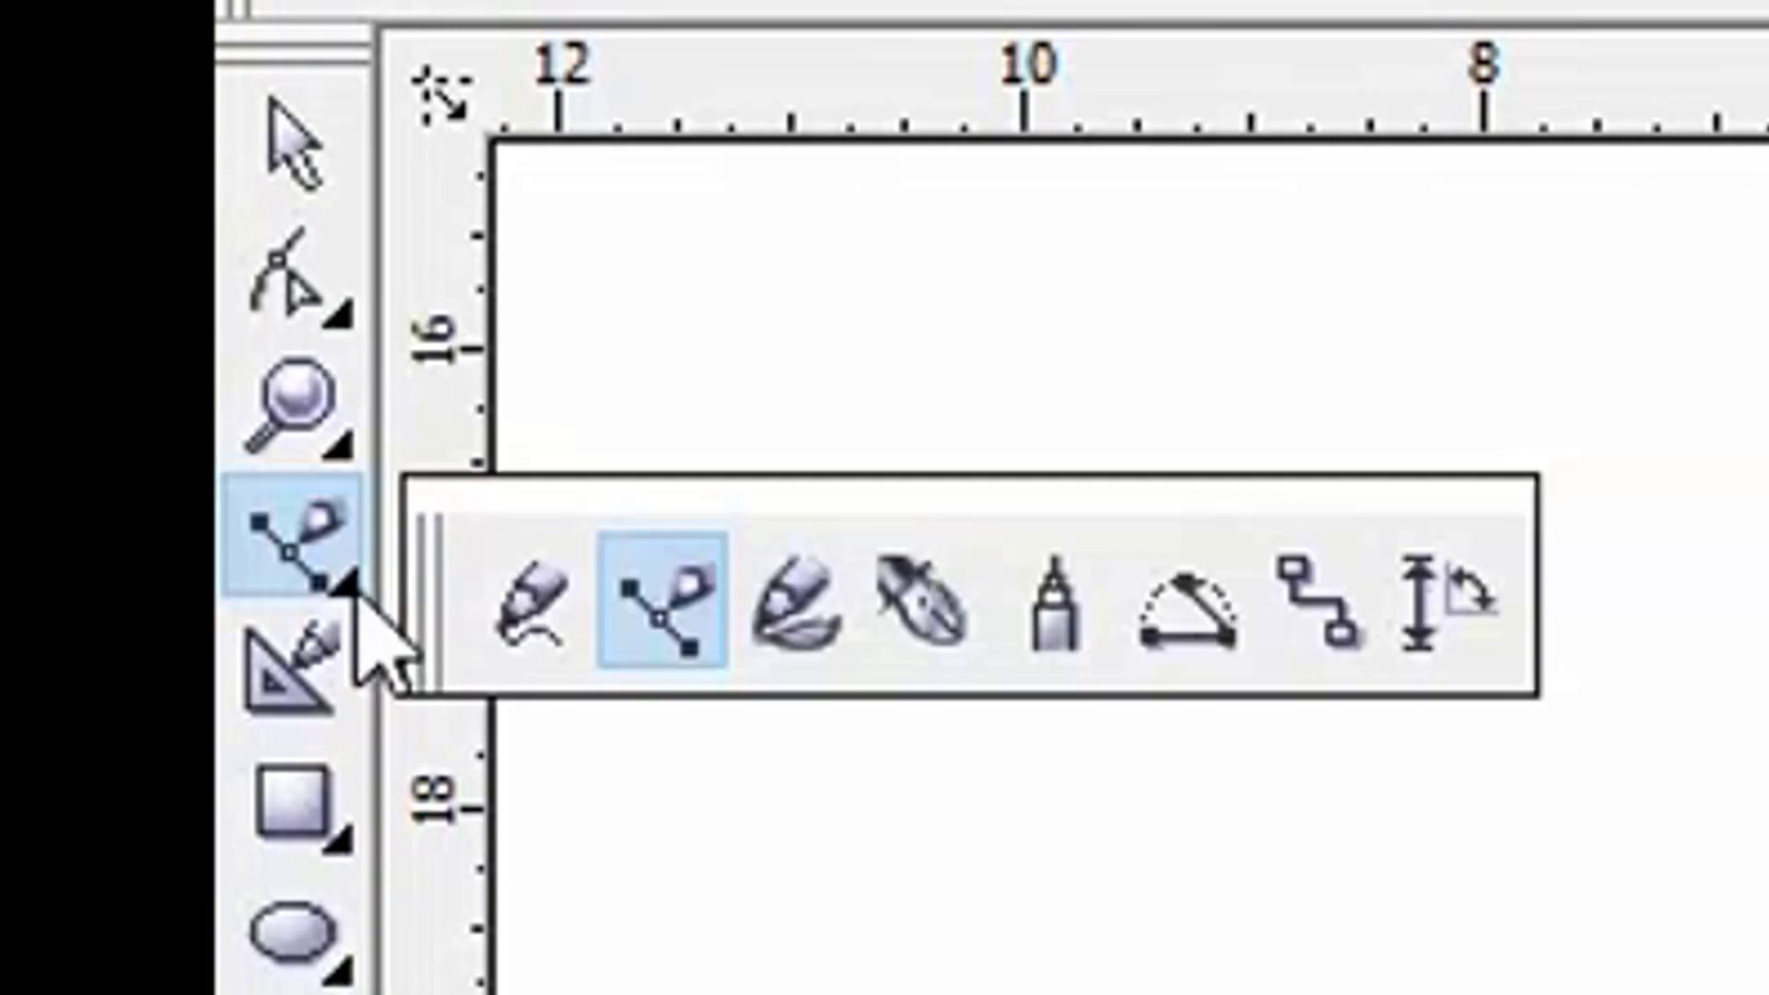
click(772, 636)
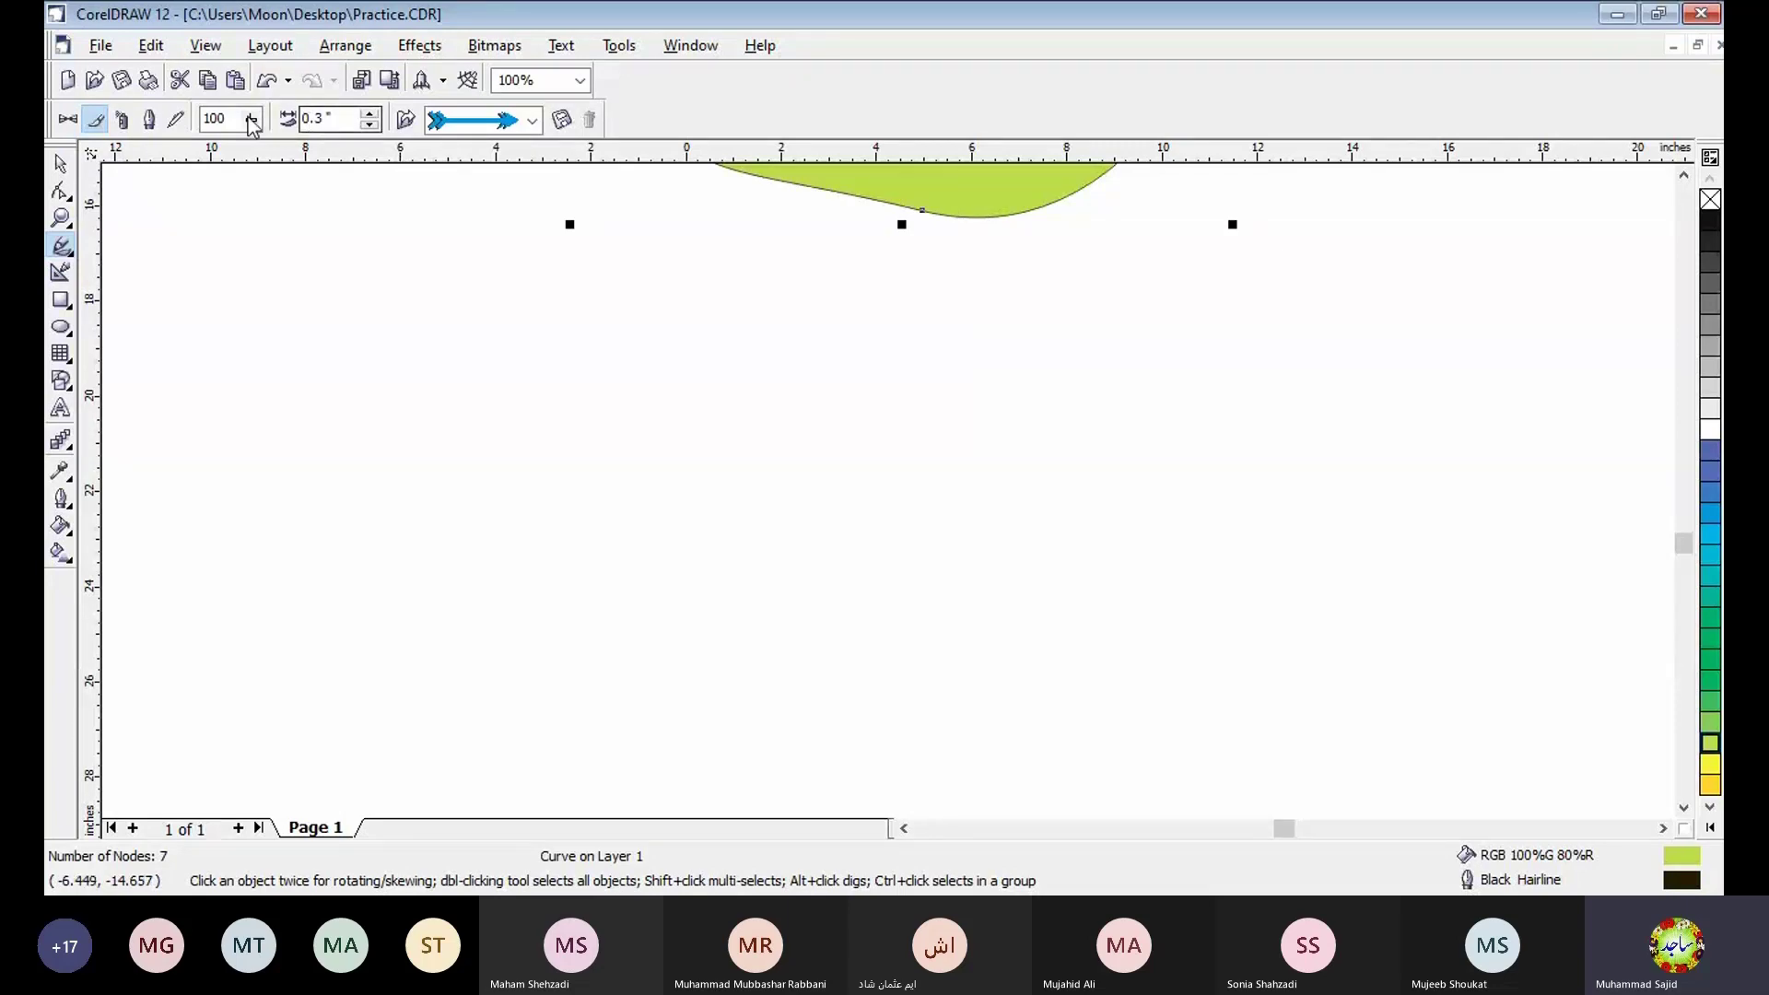
- Draw two curved artistic strokes below the green shape using the Preset mode's tapered stroke, and fill the second one black
click(67, 121)
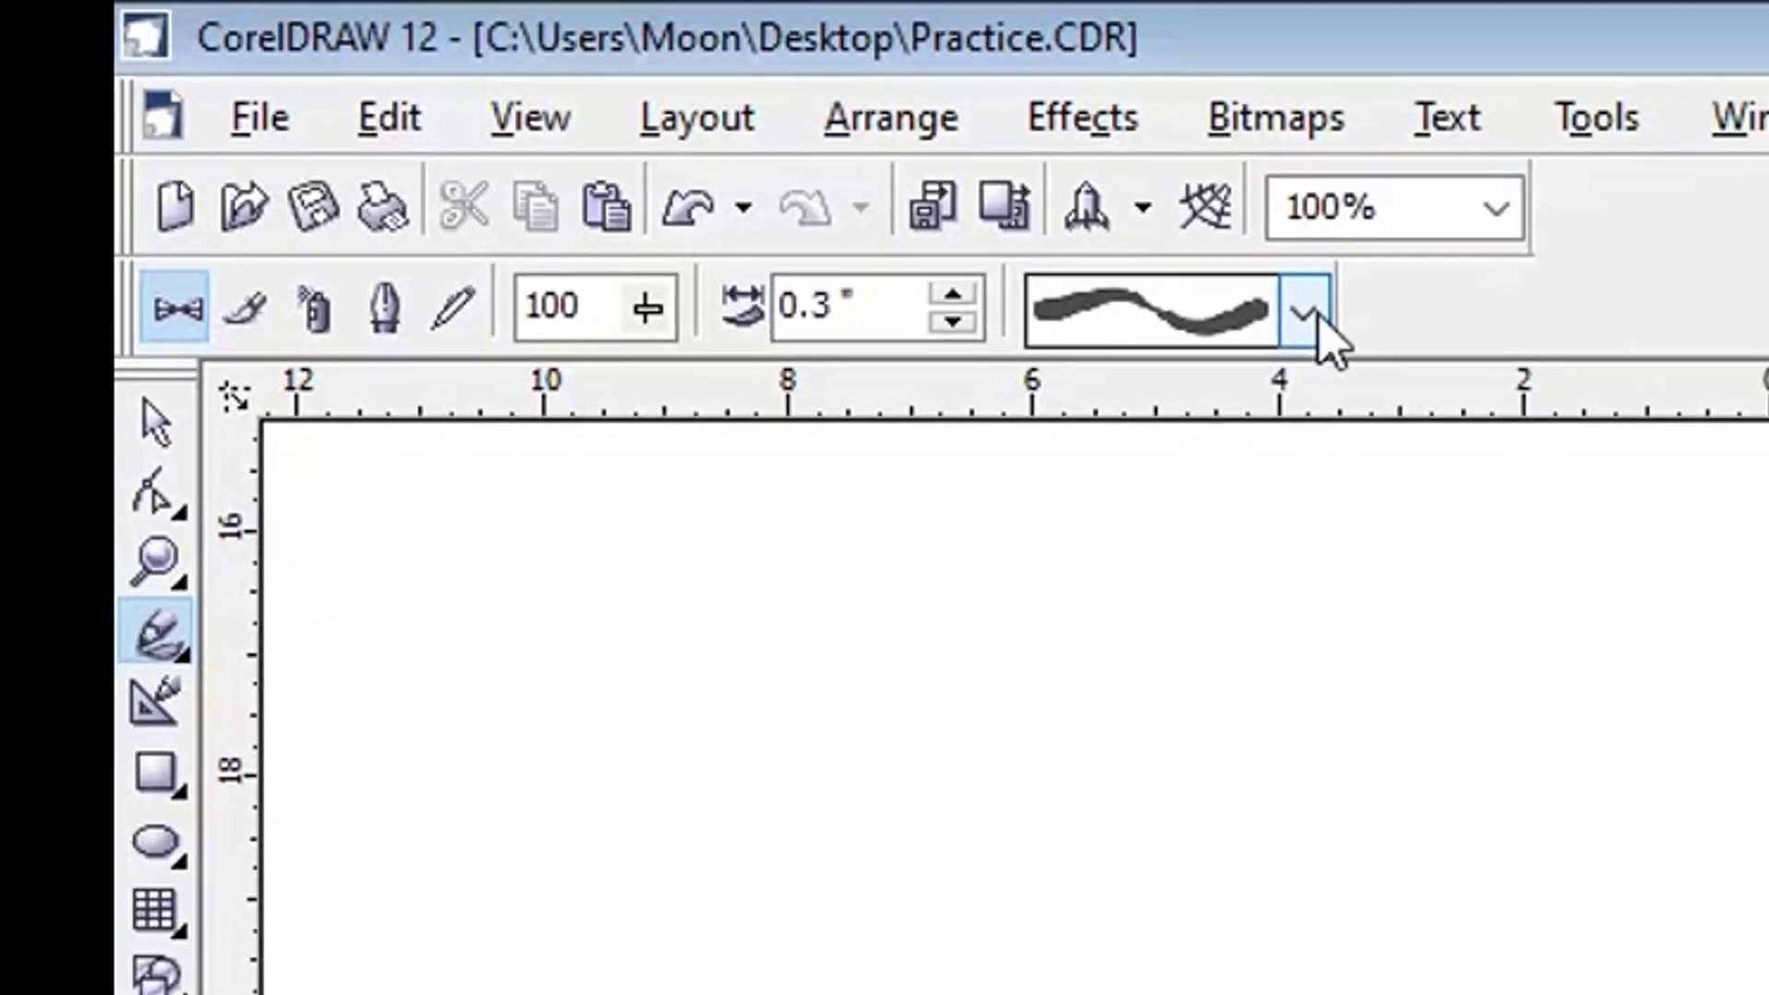
click(1317, 312)
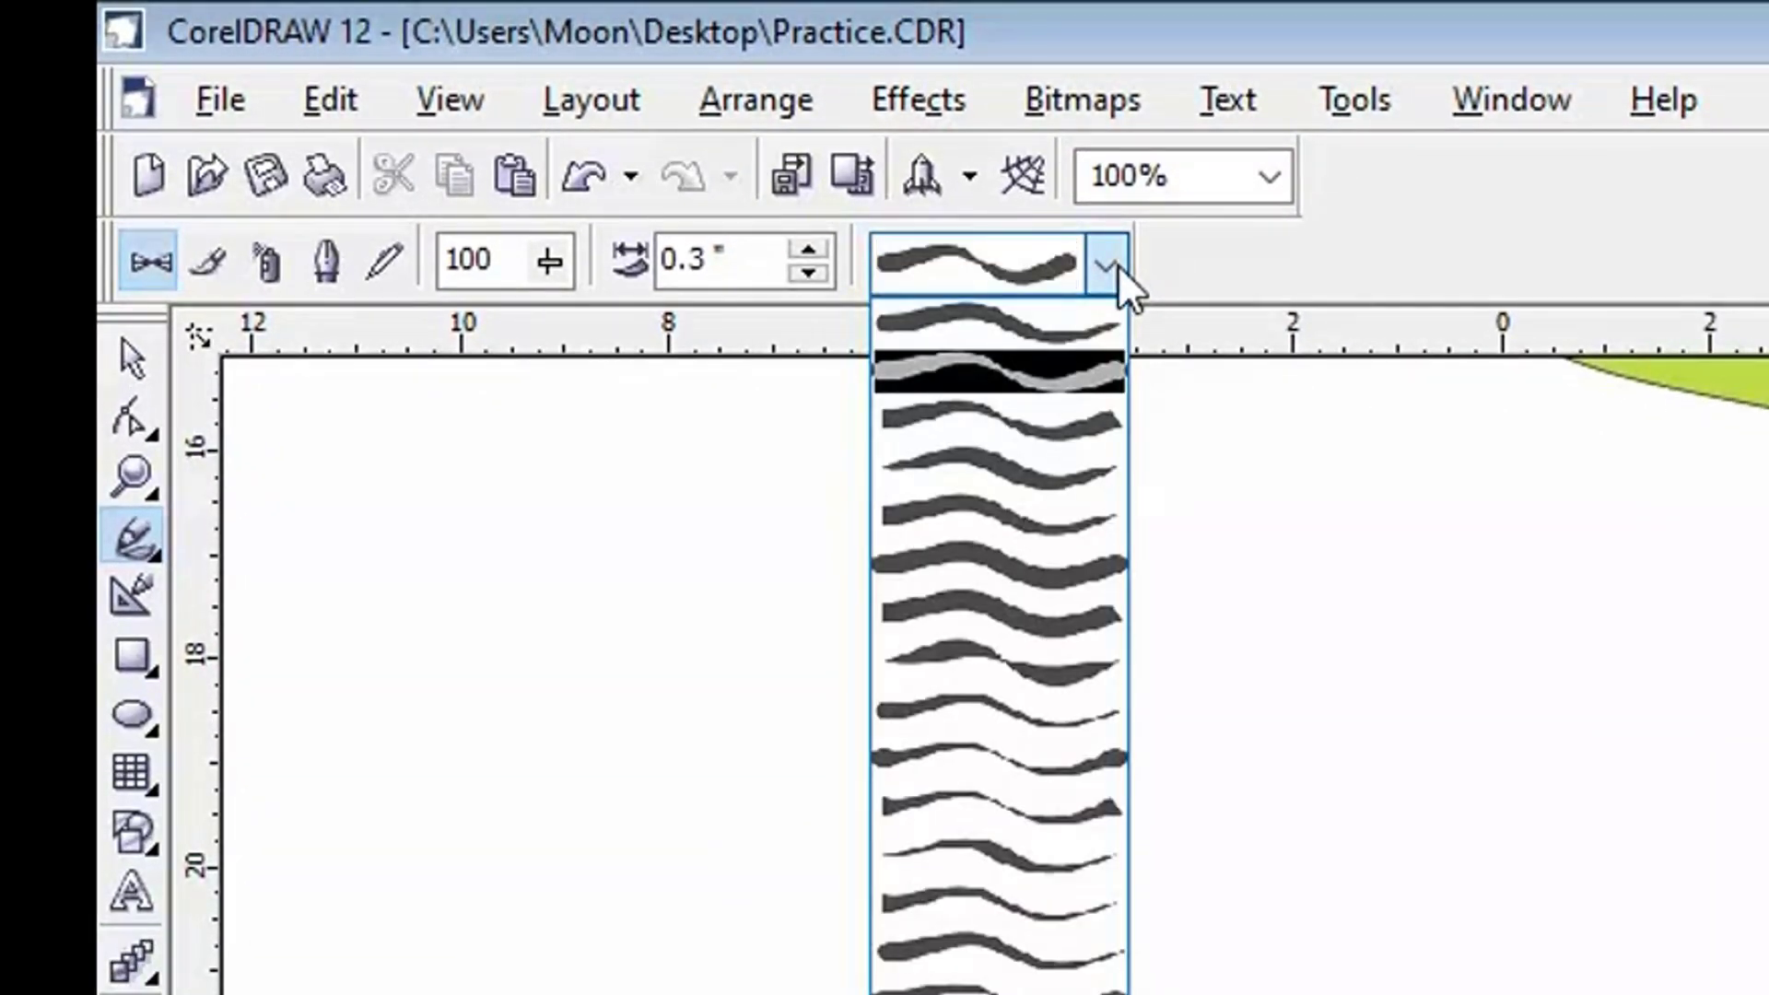
click(1021, 333)
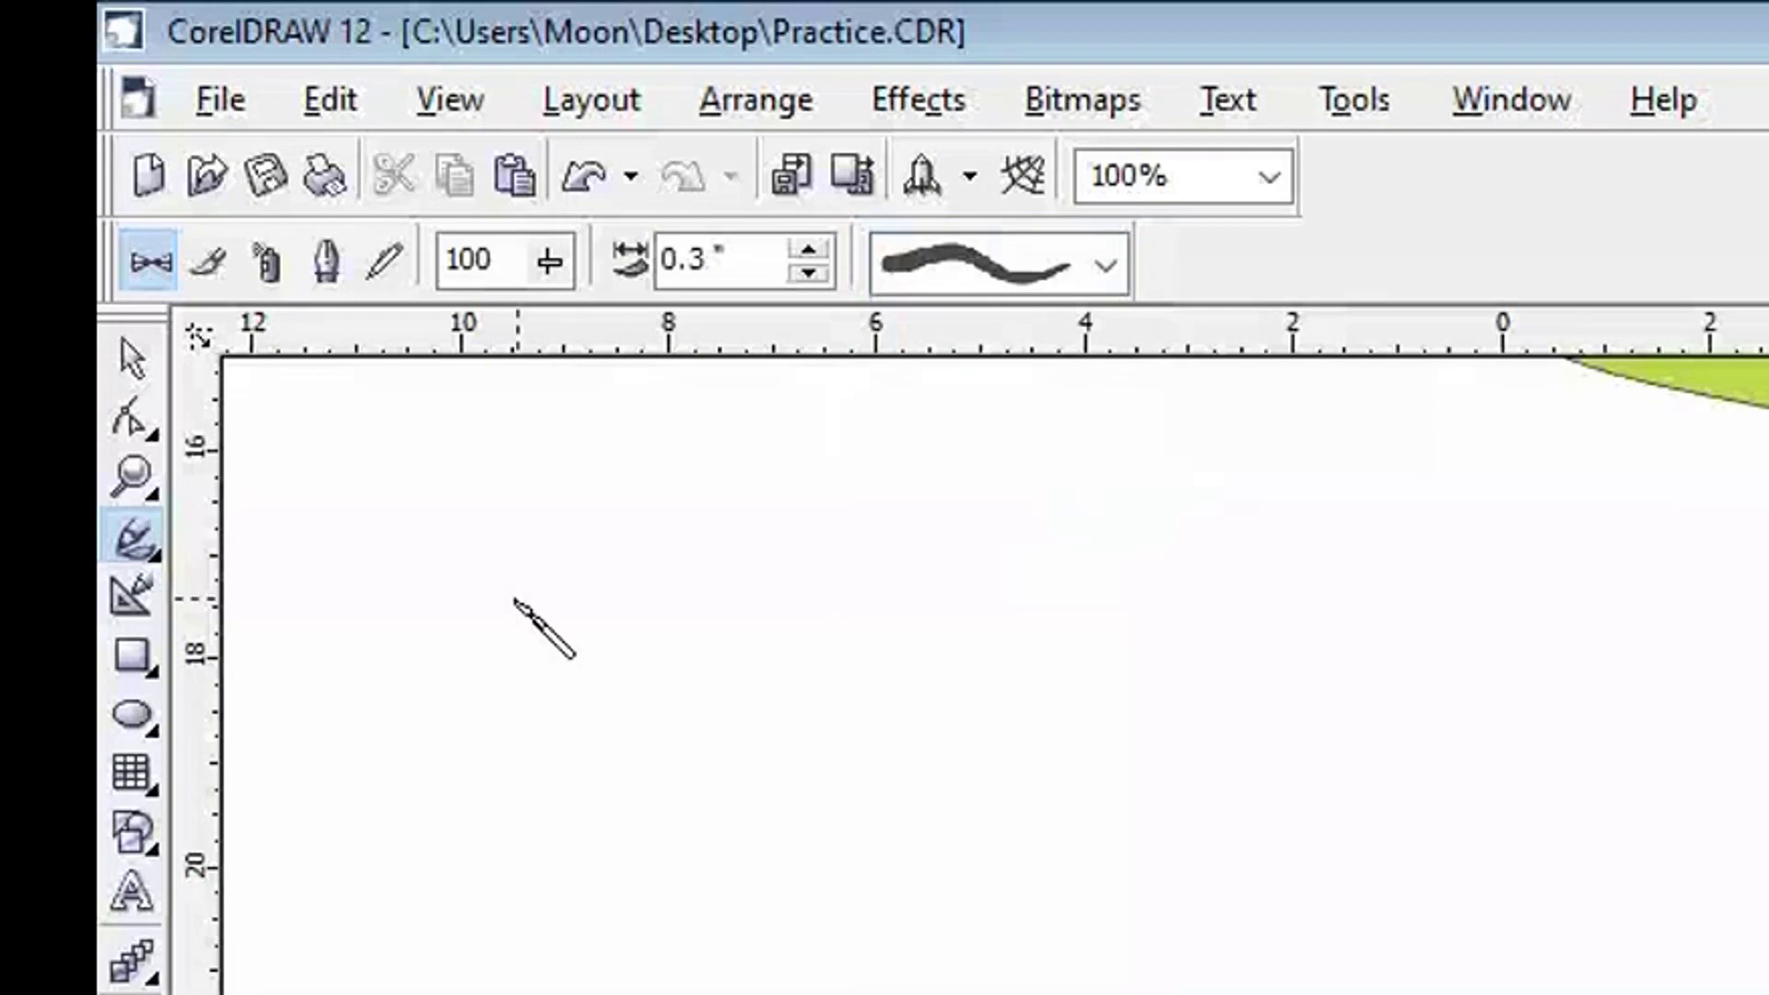
mouse_move(468, 579)
mouse_down()
mouse_move(904, 822)
mouse_move(1097, 825)
mouse_move(1154, 771)
mouse_up()
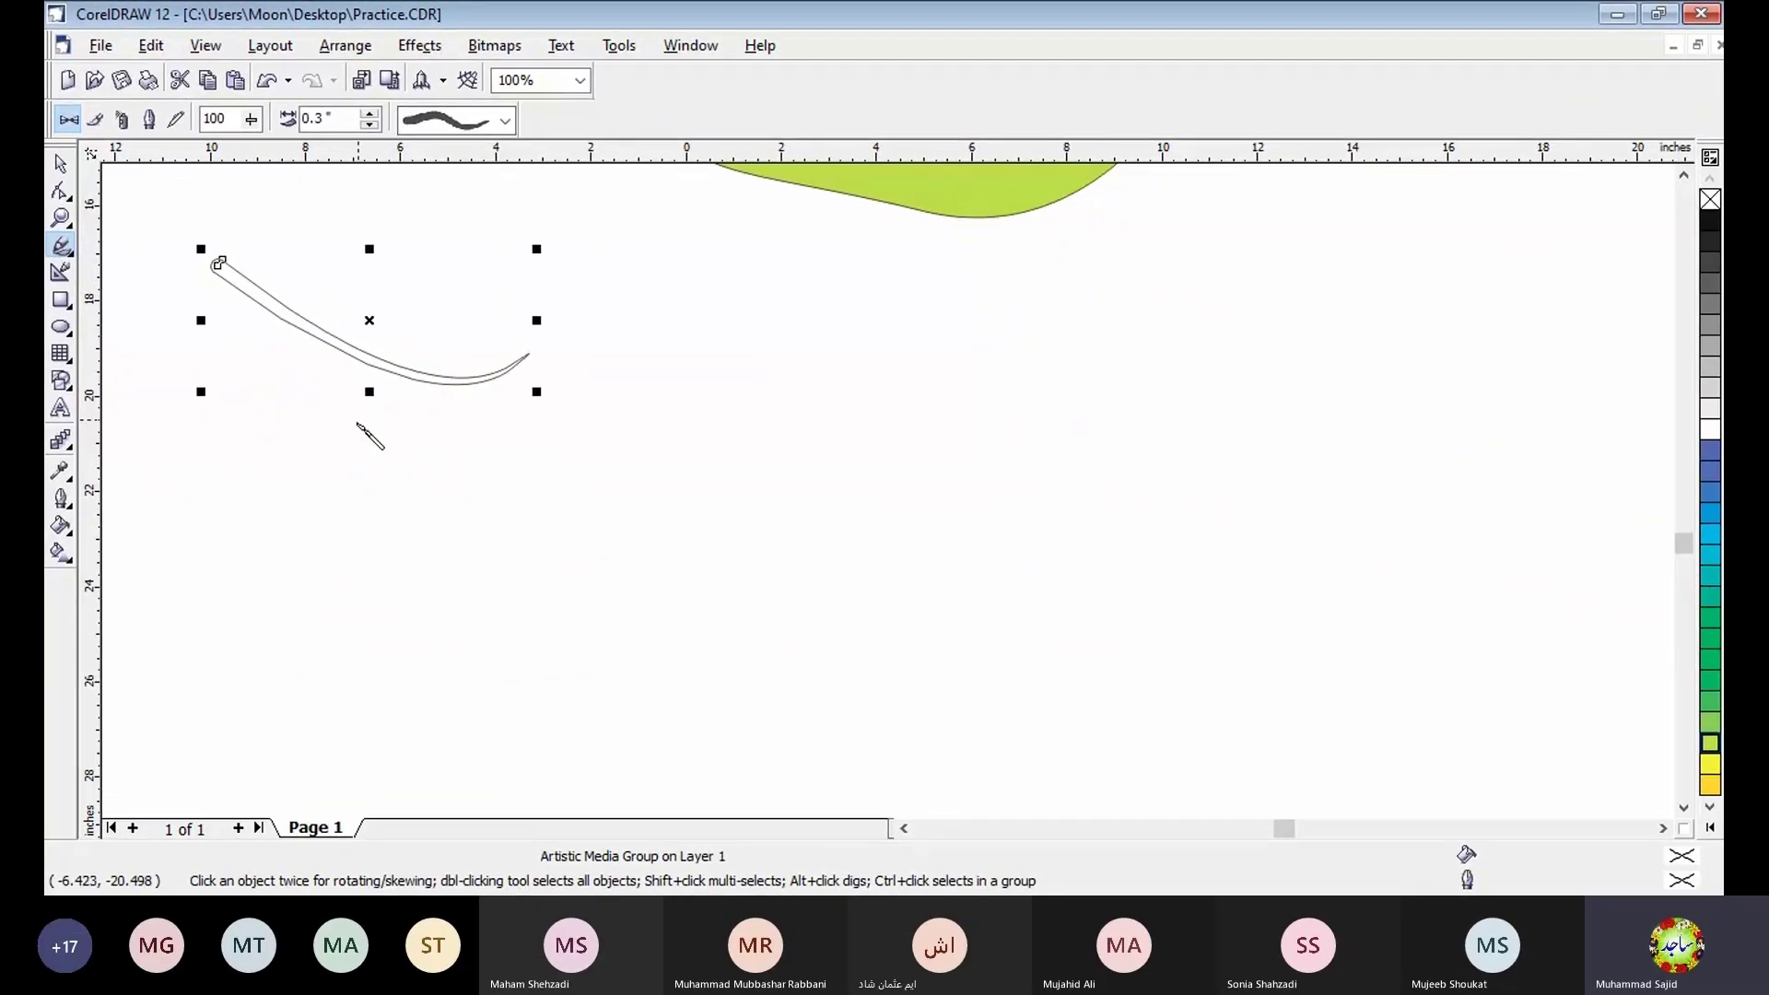
drag(890, 594, 645, 712)
mouse_move(423, 466)
mouse_down()
mouse_move(330, 468)
mouse_move(300, 512)
mouse_up()
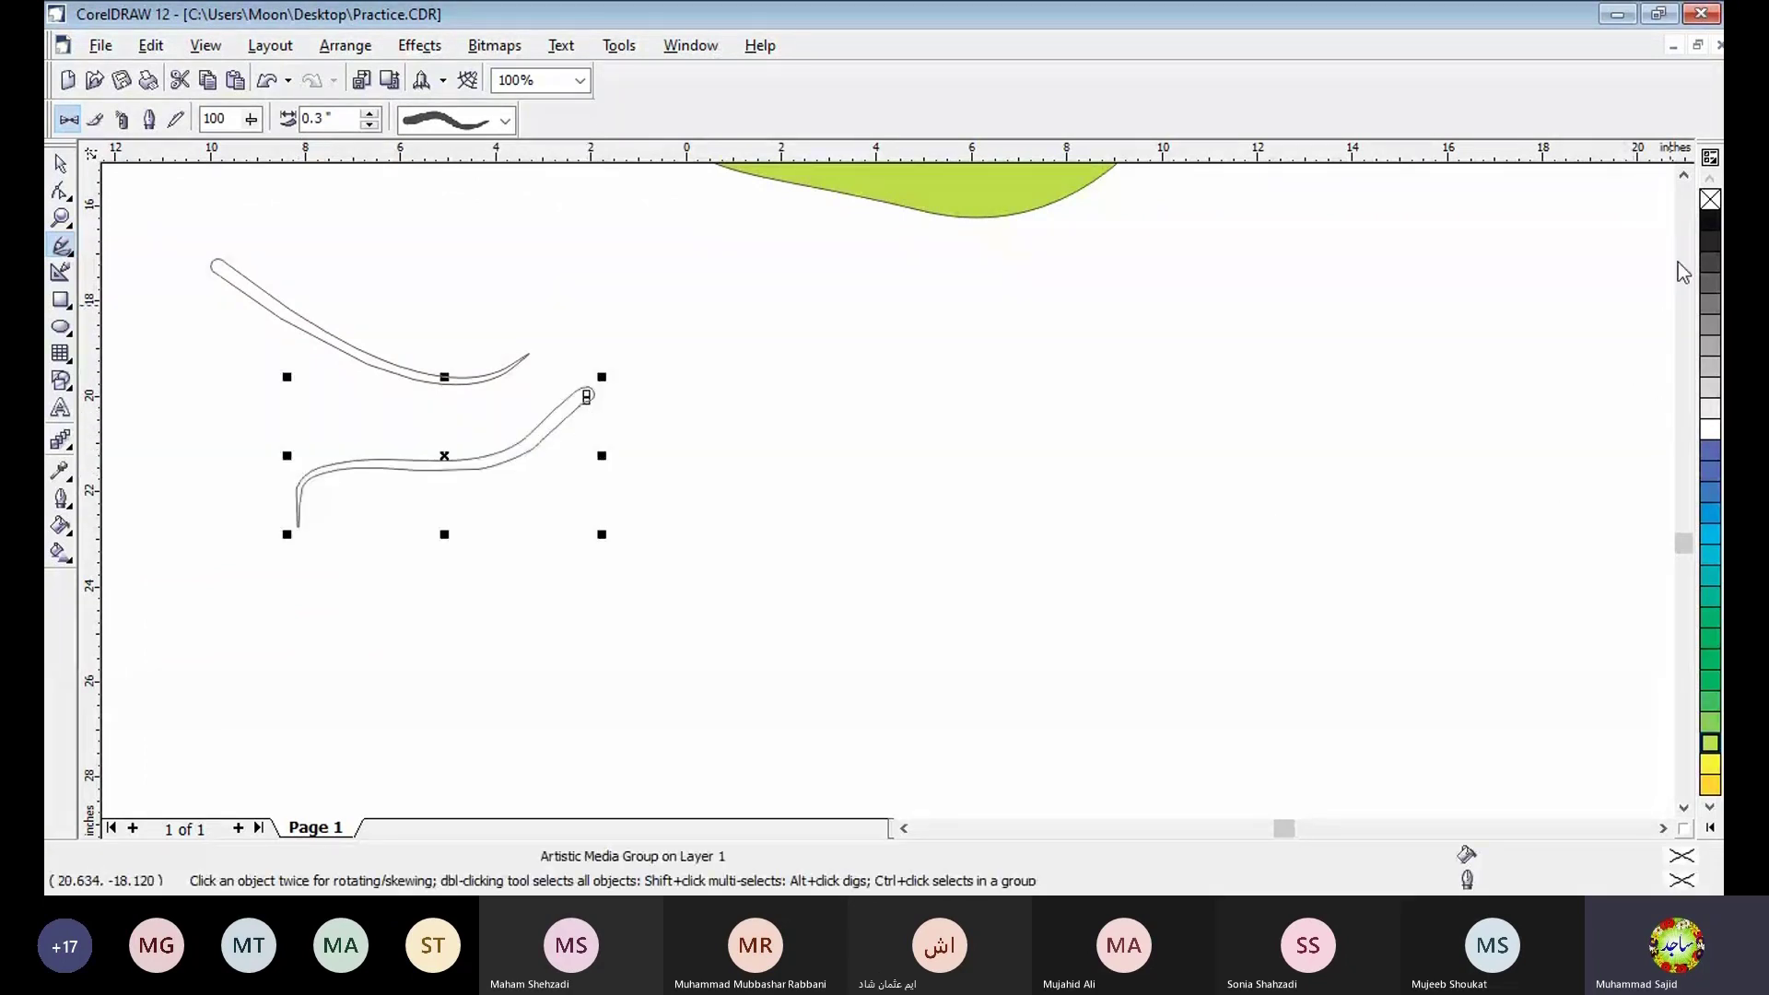
click(1710, 221)
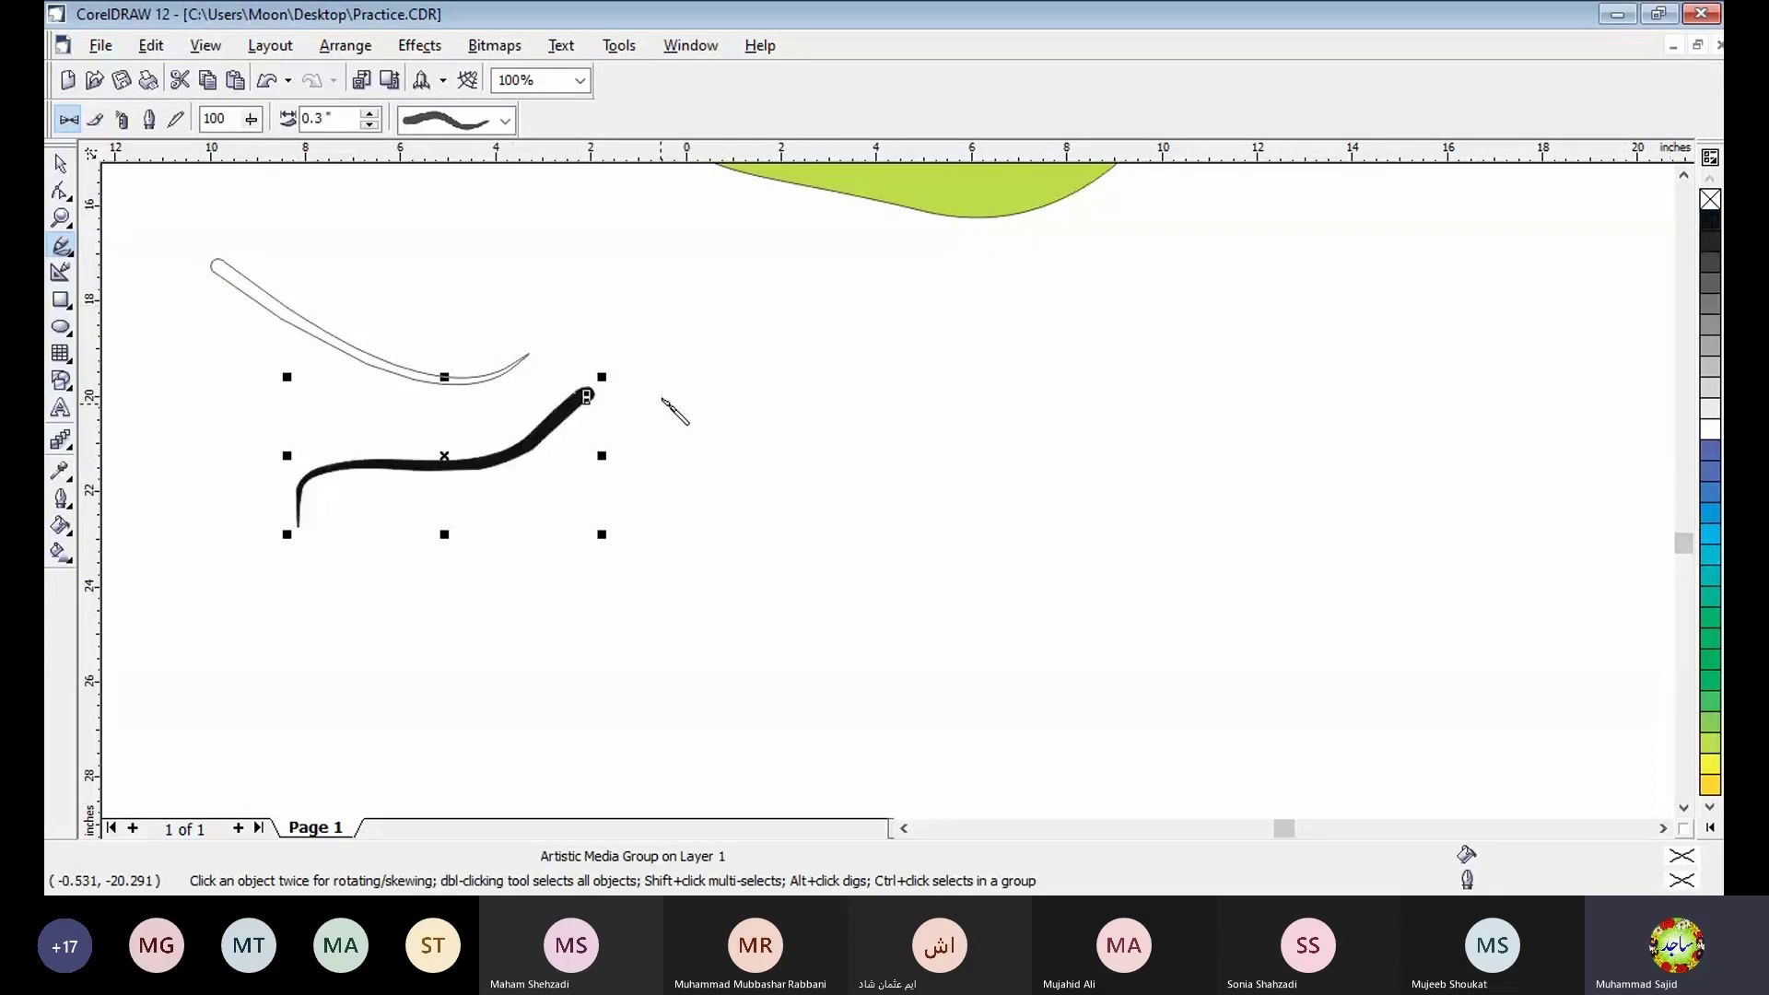
- Draw a short slanted tapered stroke beside the black one, fill it blue and set its width to 0.65"
drag(658, 395, 791, 479)
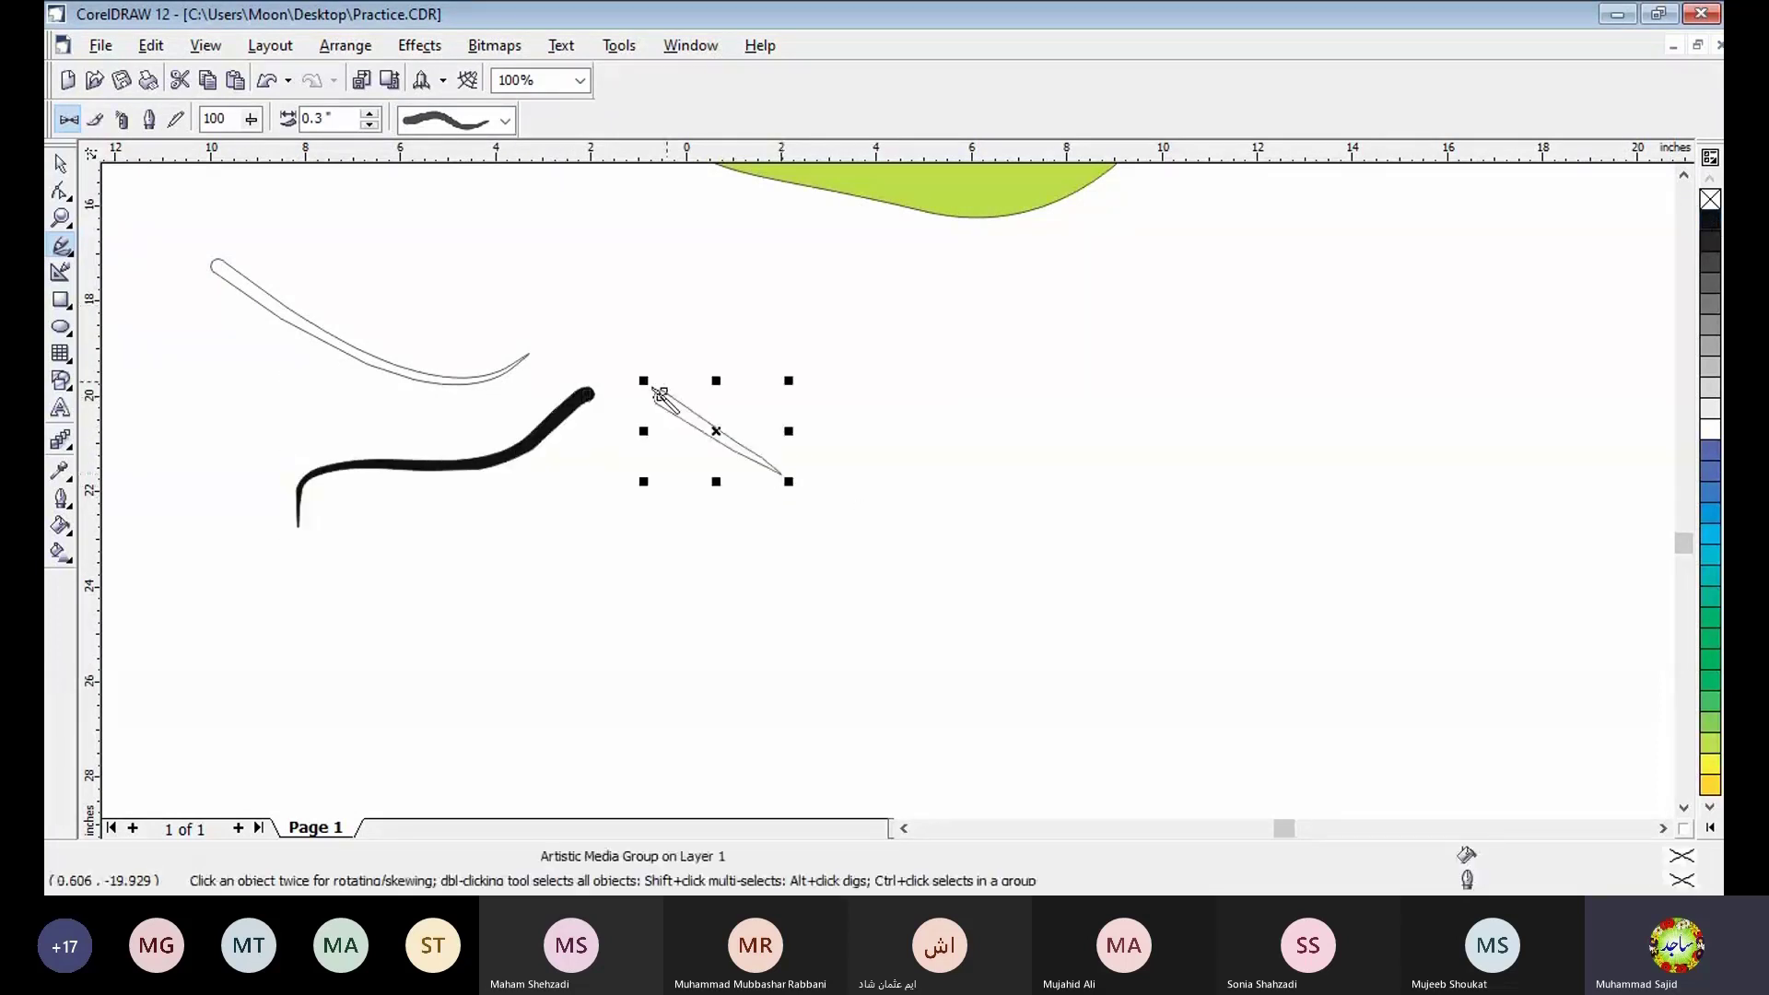
click(1710, 449)
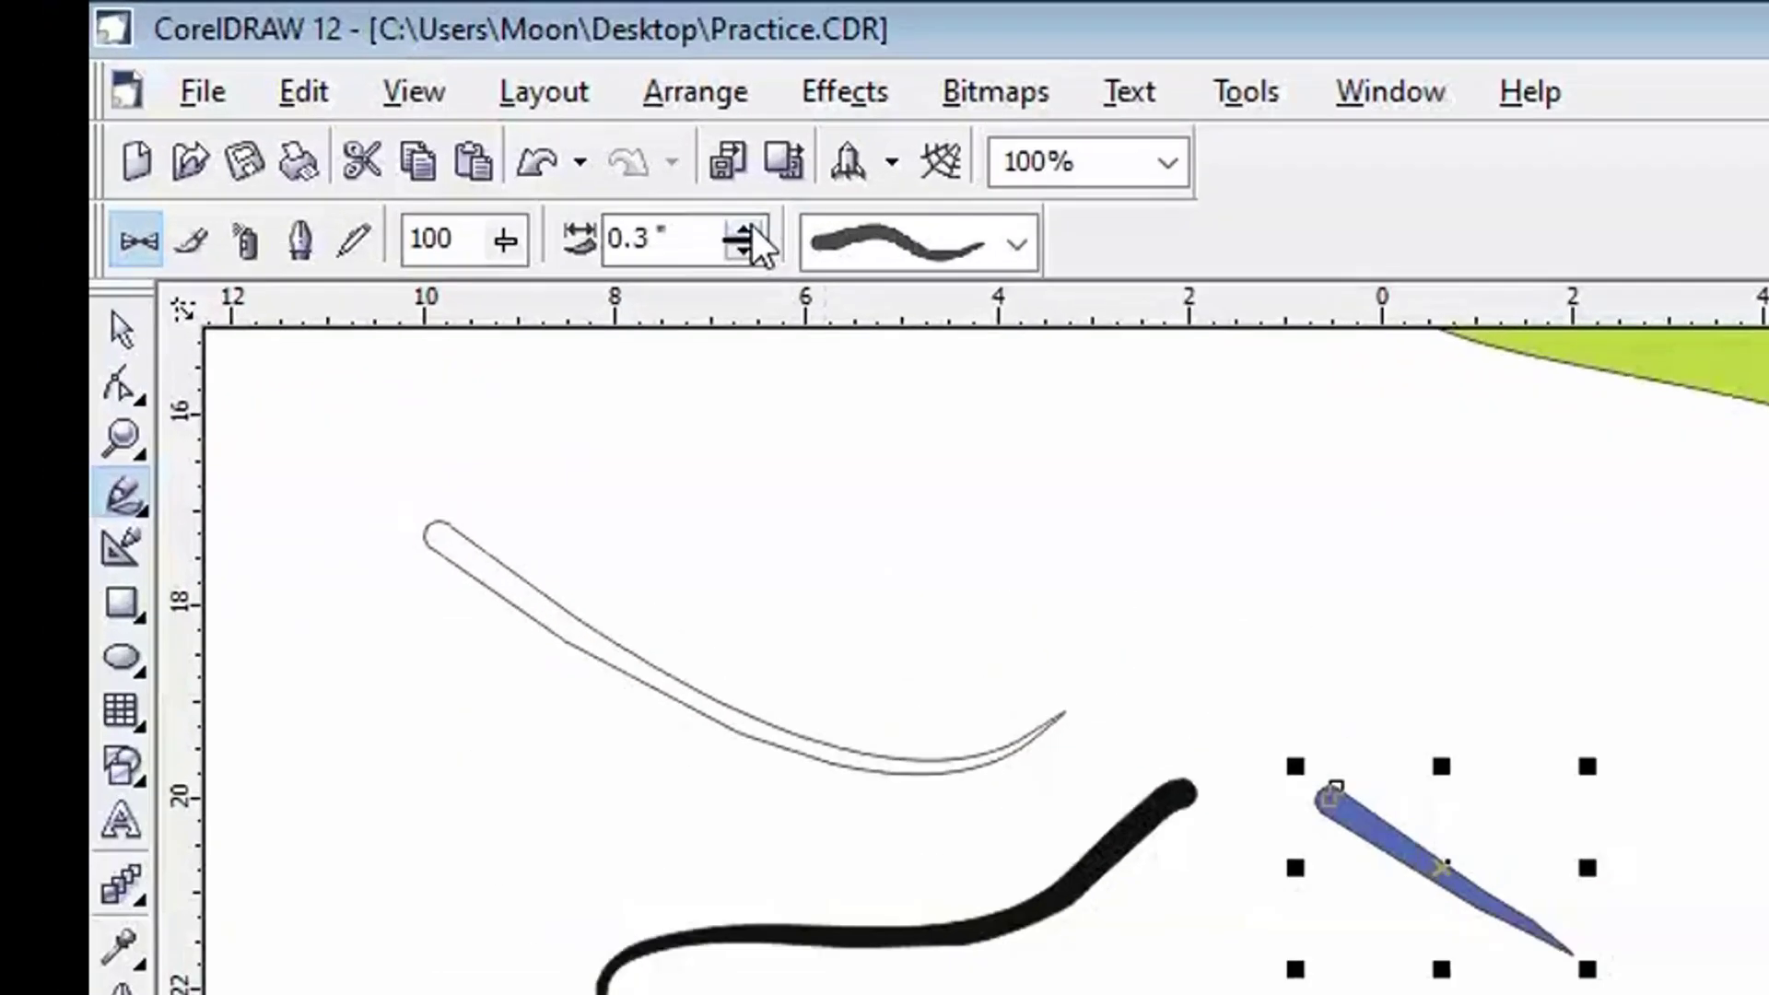
click(370, 114)
click(1044, 318)
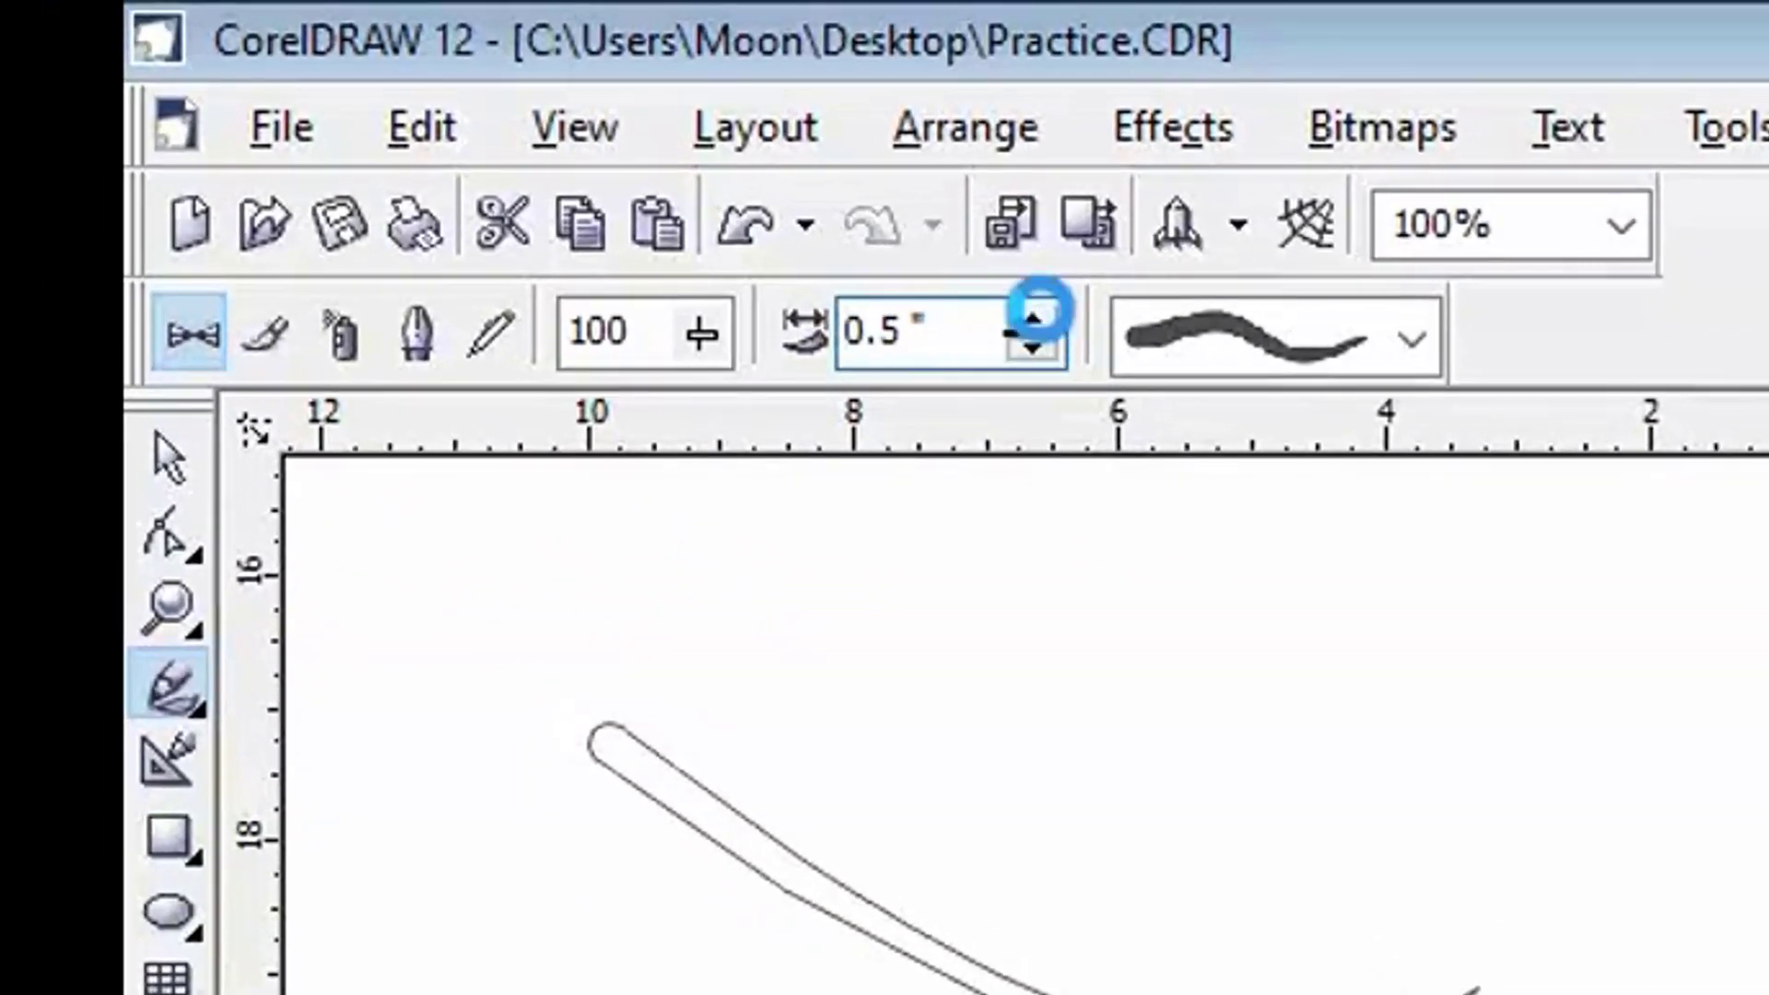
click(1044, 318)
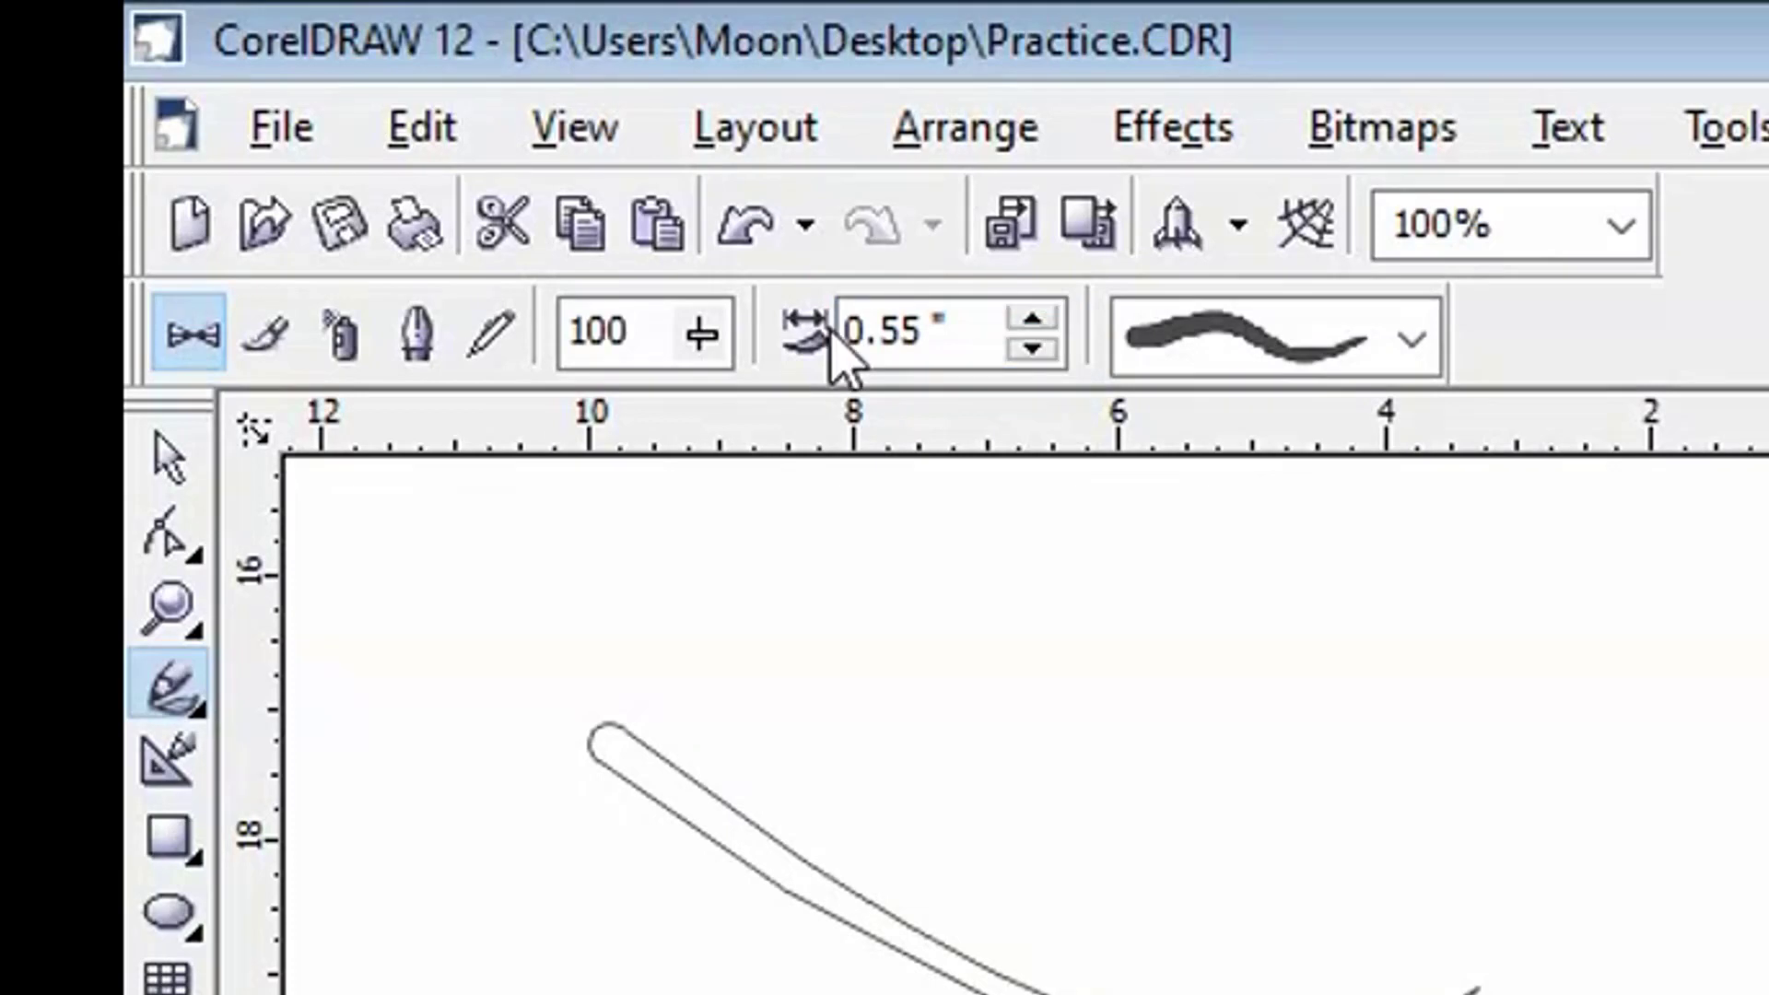
click(1033, 318)
click(1032, 318)
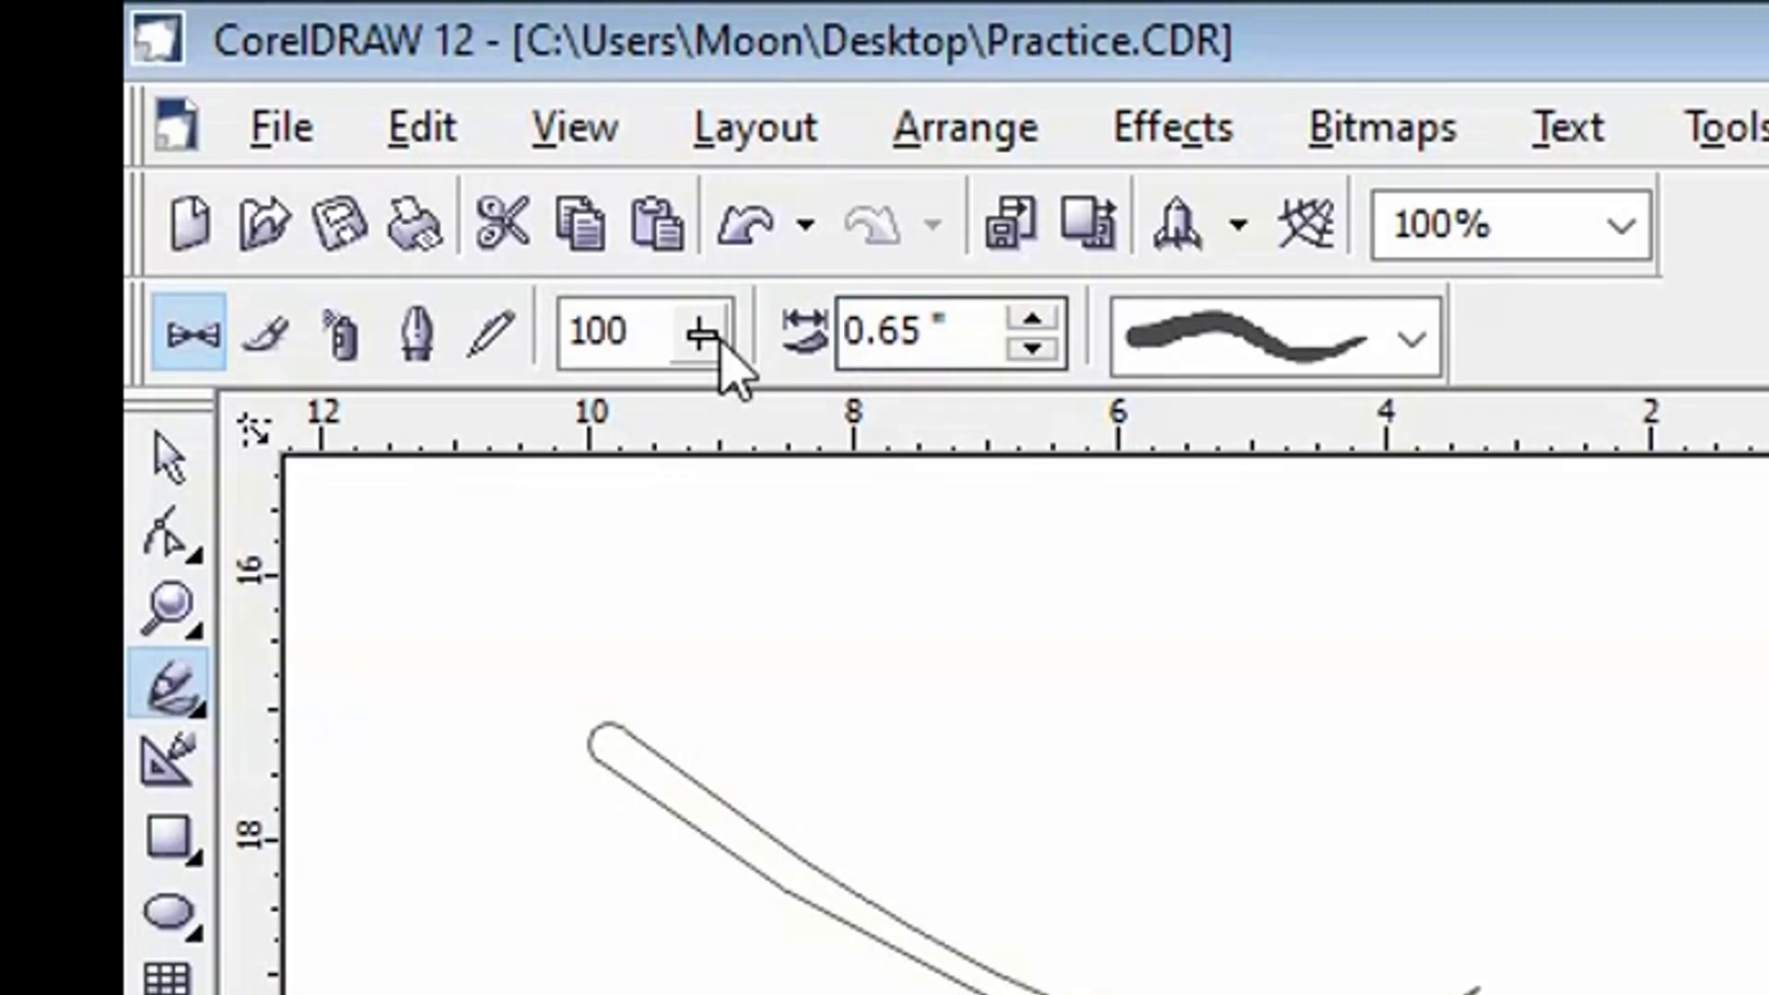
- Try a freehand smoothing of 58 and return it to 100
click(722, 348)
drag(703, 434, 584, 434)
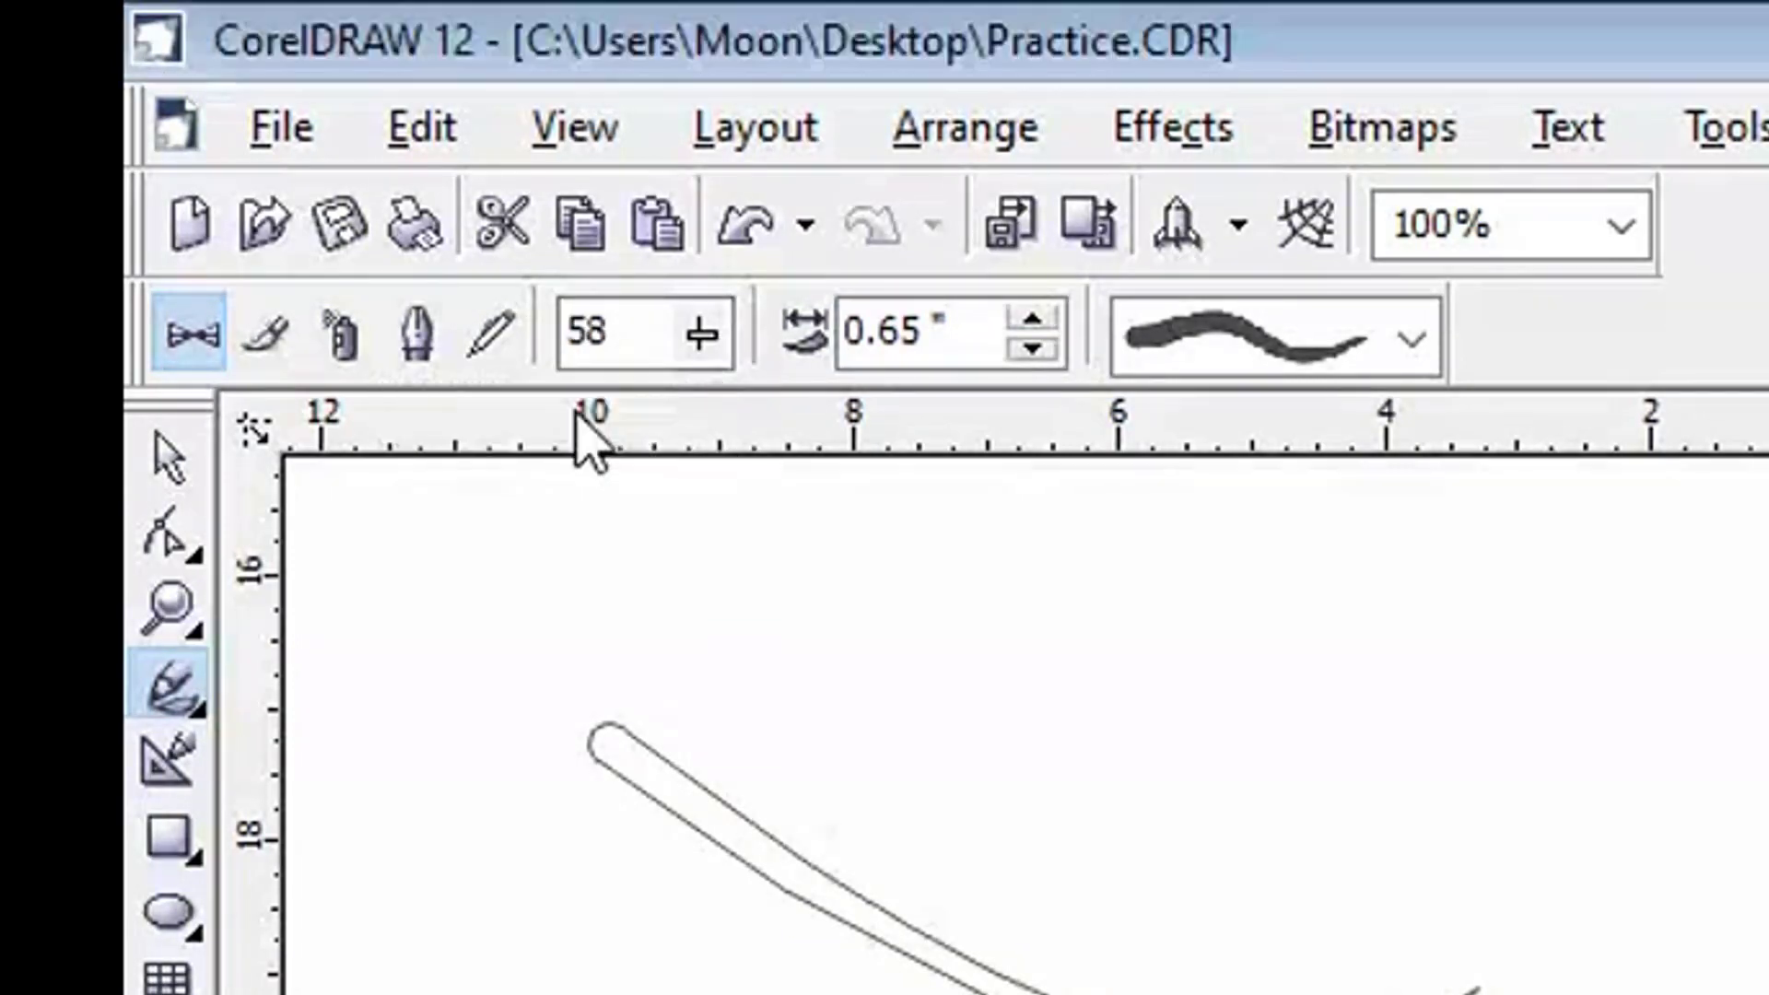
click(722, 347)
drag(691, 434, 889, 454)
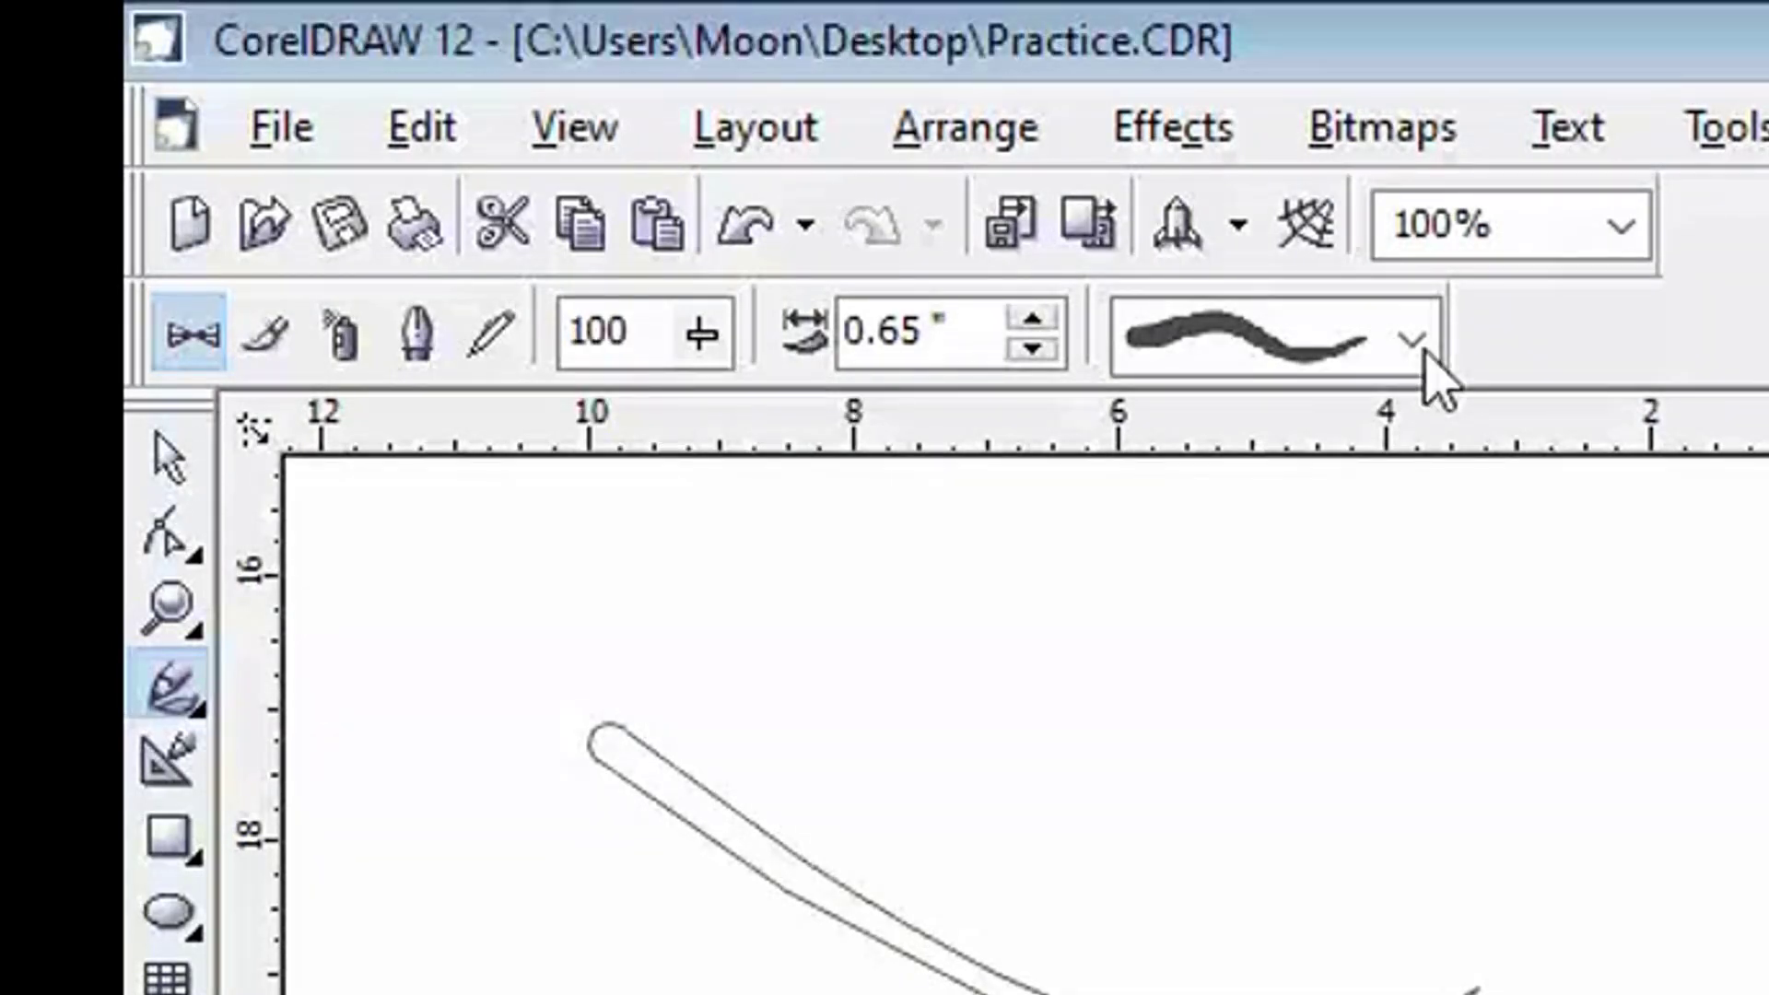
- Change the blue stroke to the bow-tie preset, draw a horizontal stroke about 4.3 inches long with it, and deselect
click(1414, 343)
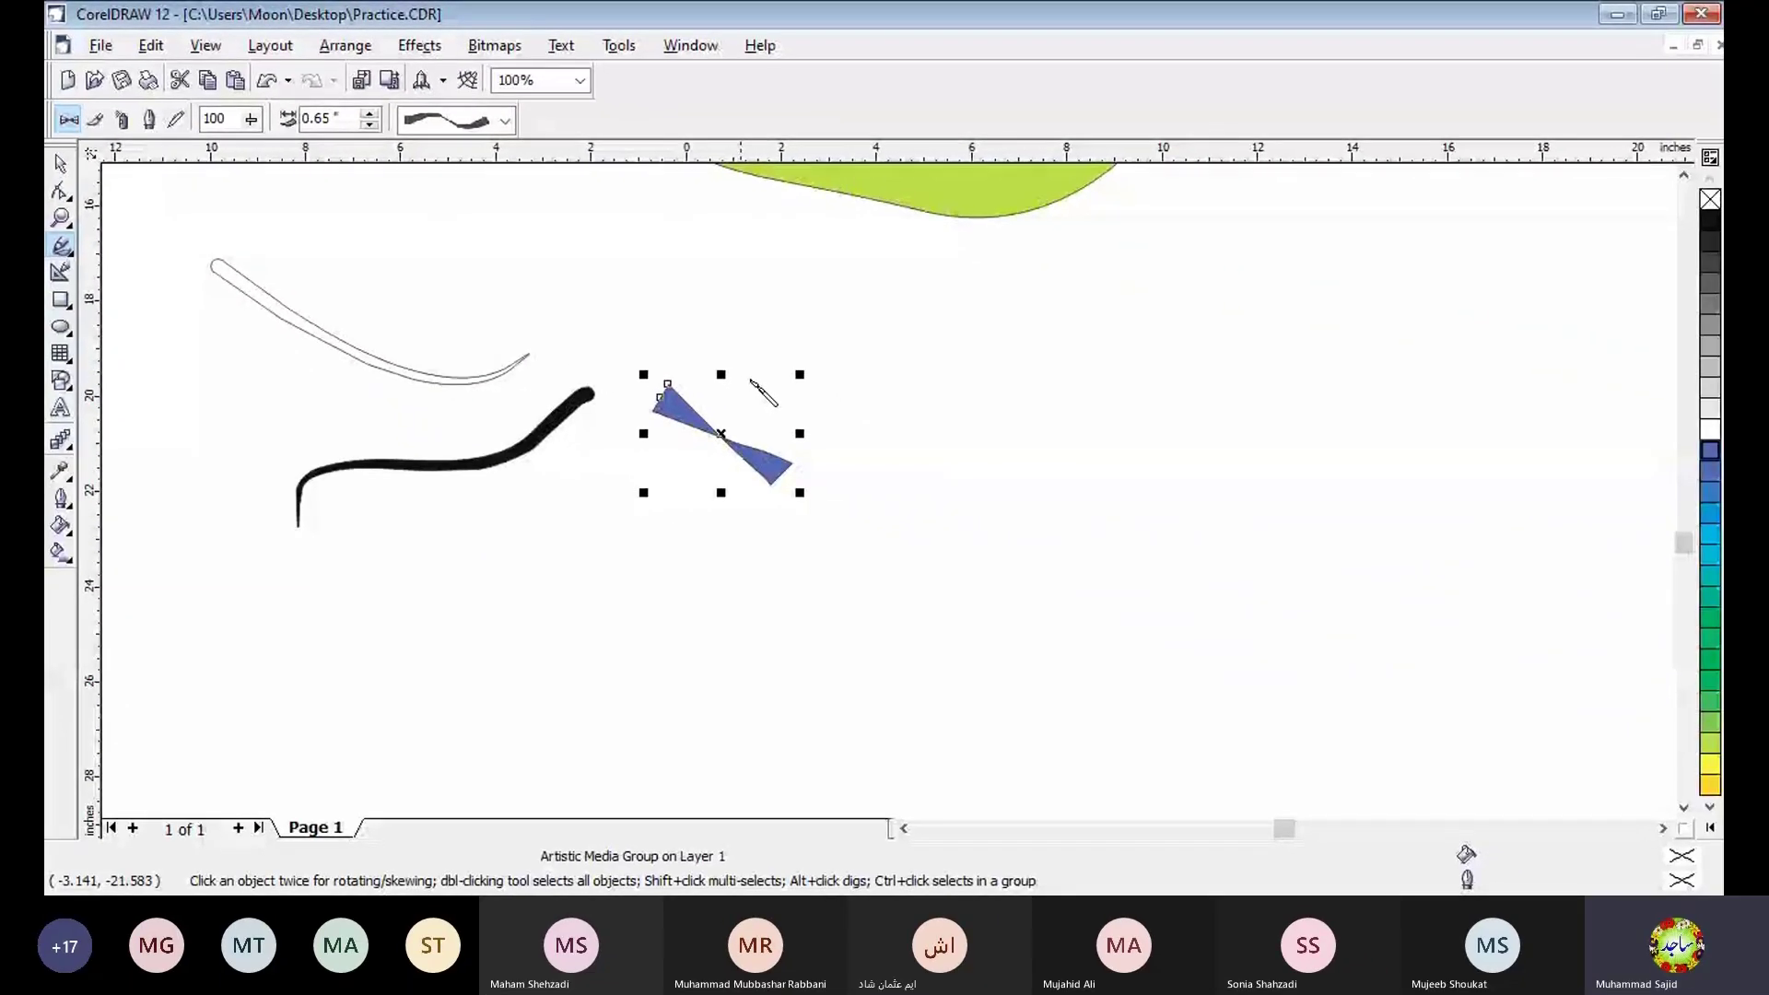
drag(820, 328, 1032, 333)
click(1109, 265)
key(space)
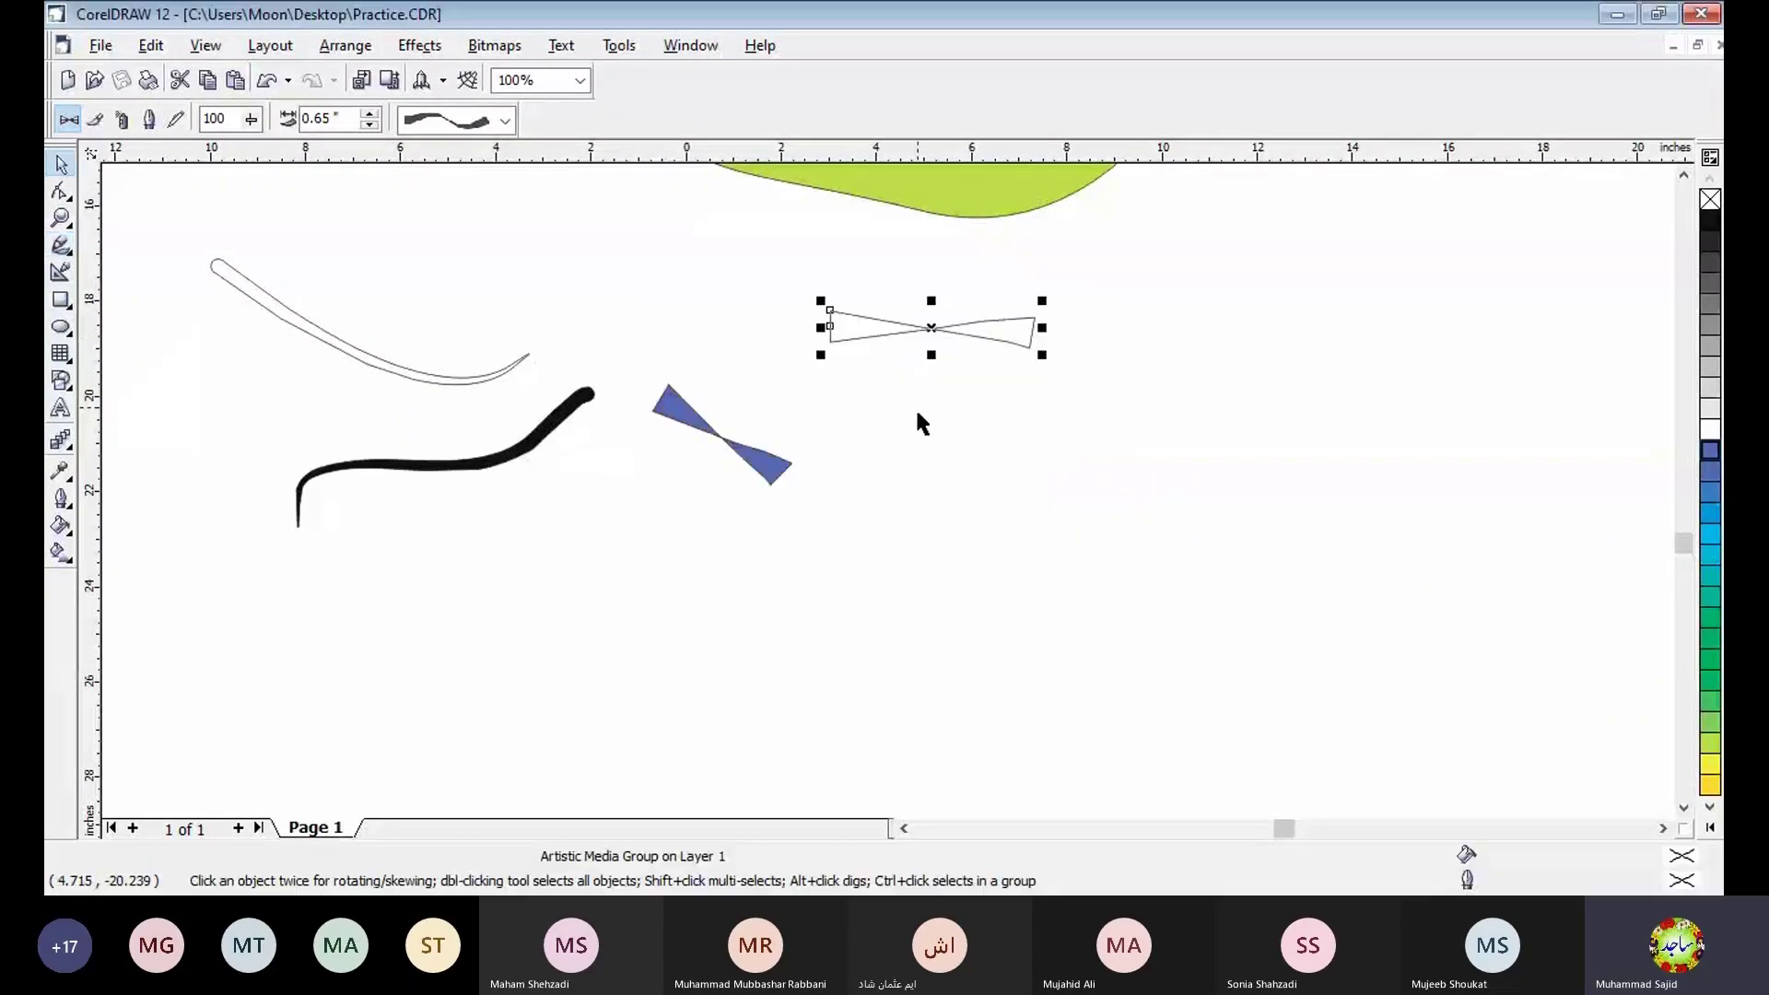
click(890, 443)
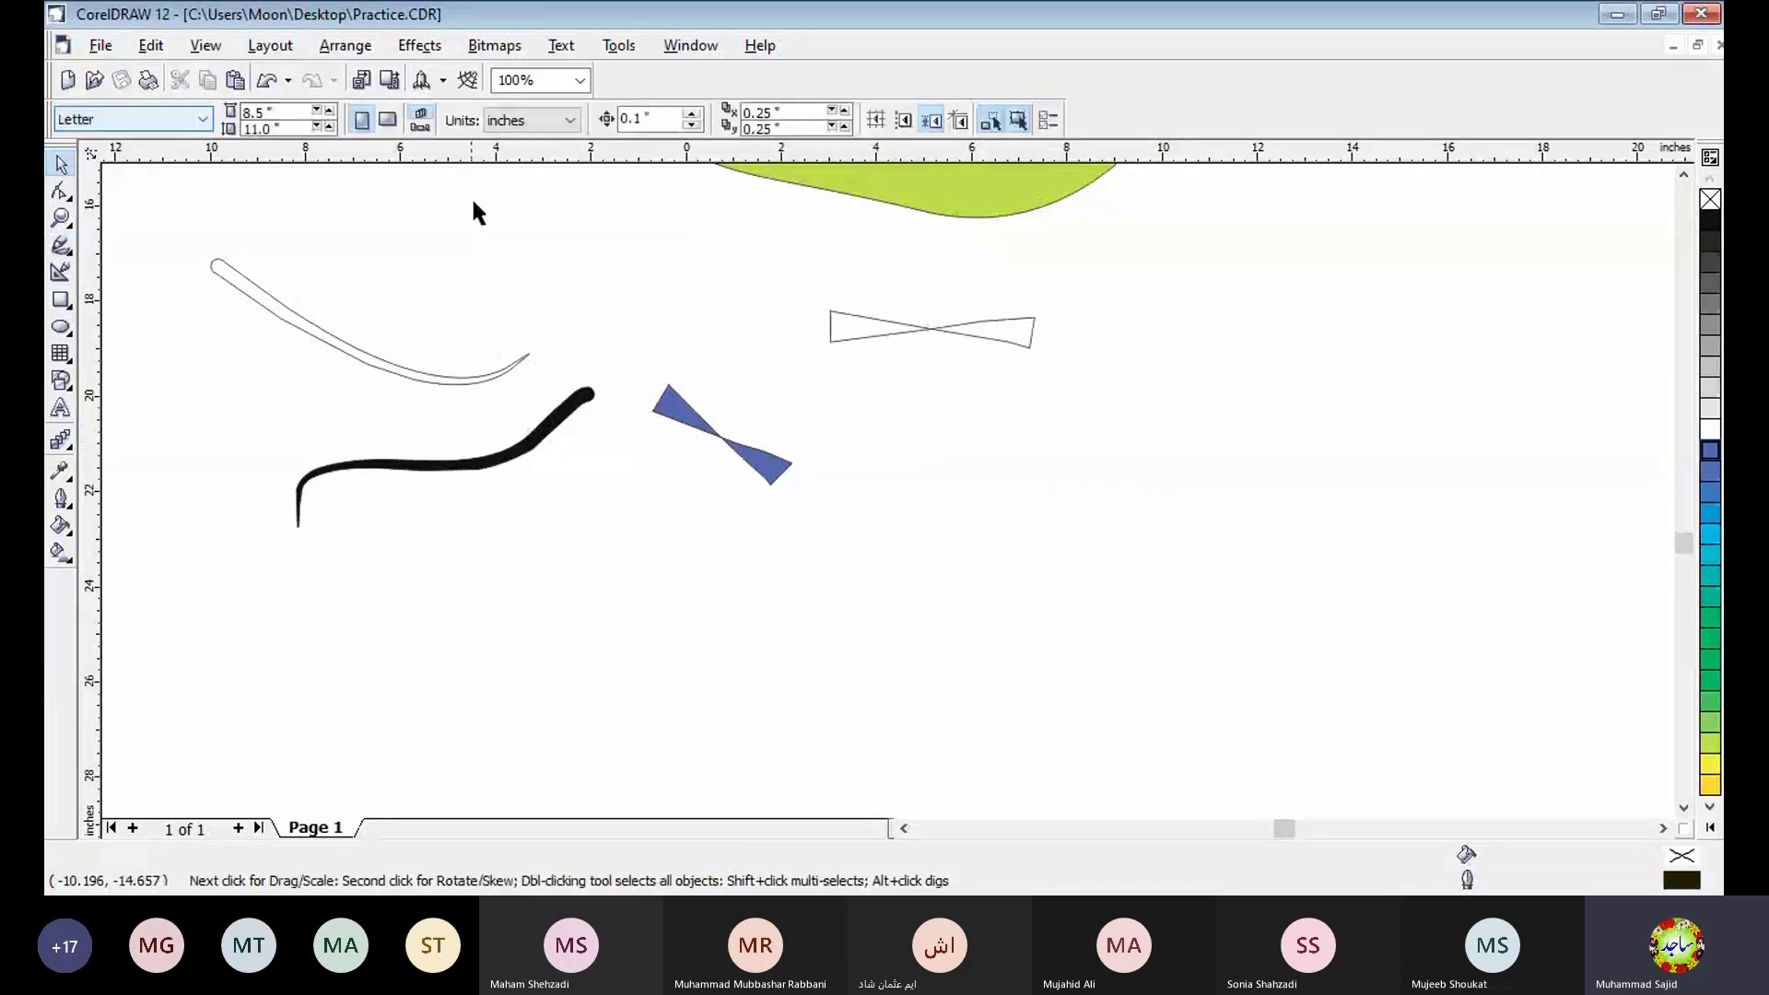
- Draw a slanted stroke below the outlined bow tie, change it to the leaf-shaped preset, and add two more such strokes beneath the bow ties
click(61, 245)
drag(888, 434, 1028, 470)
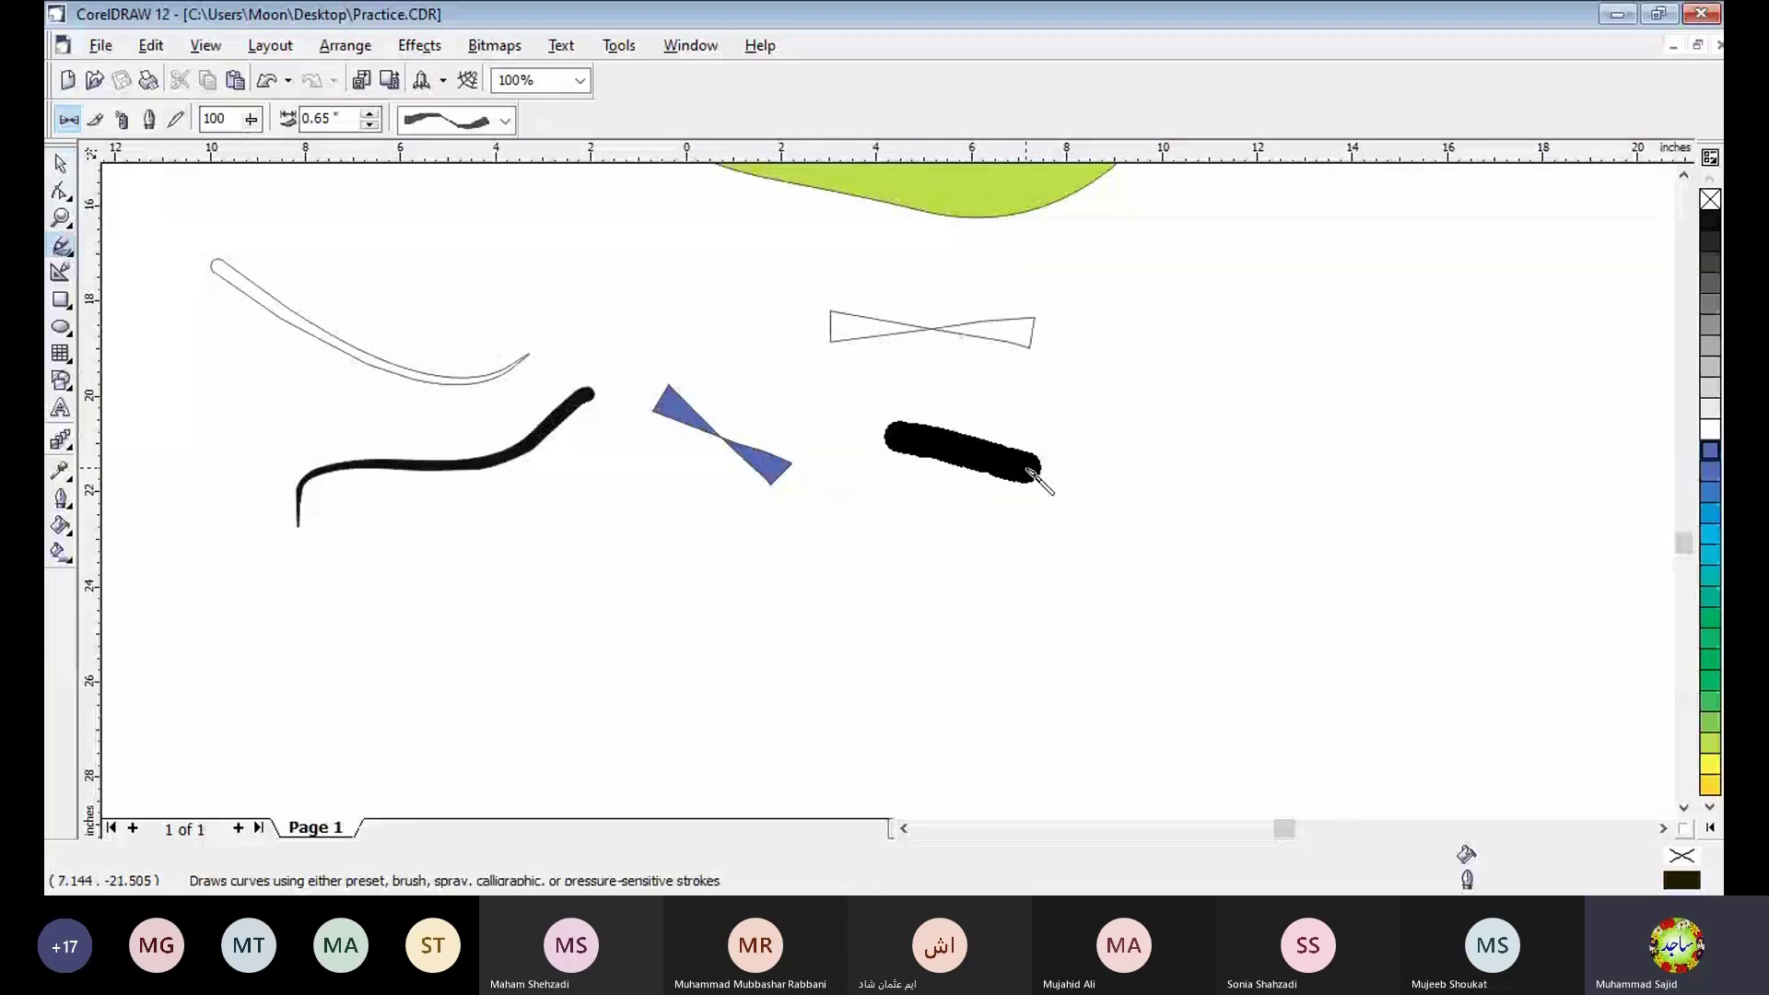
drag(1028, 471, 1032, 472)
click(505, 120)
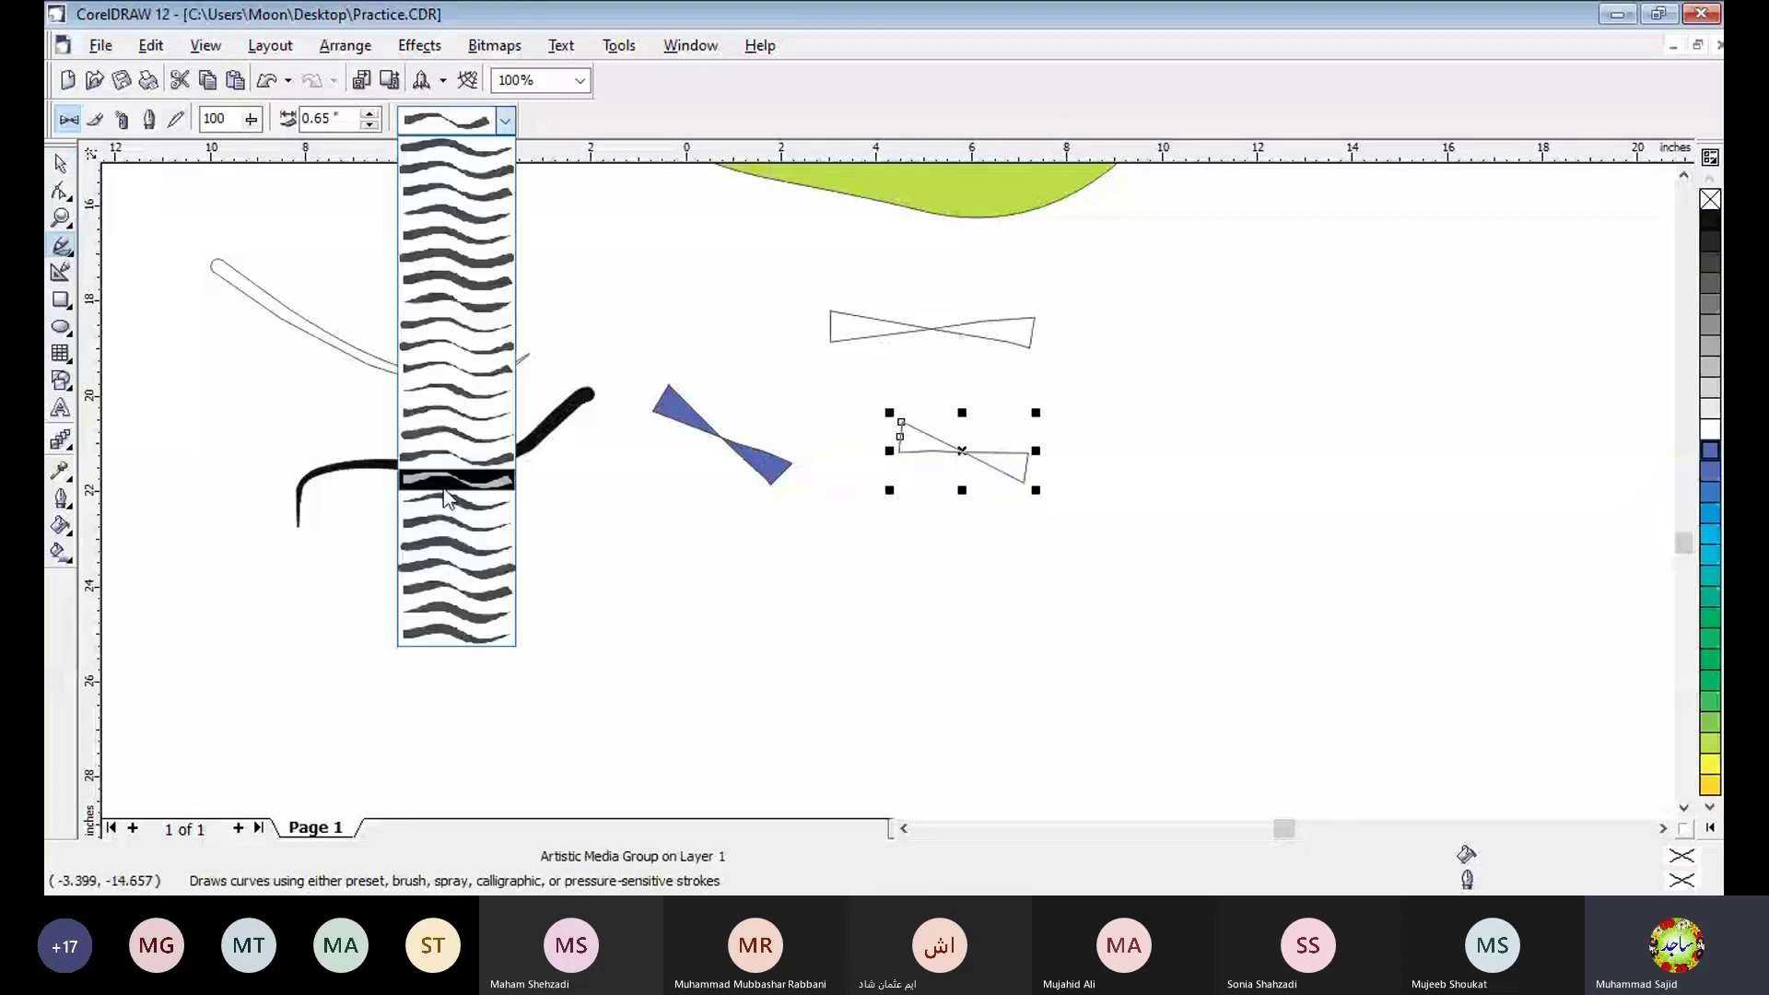
click(502, 520)
drag(516, 539, 778, 580)
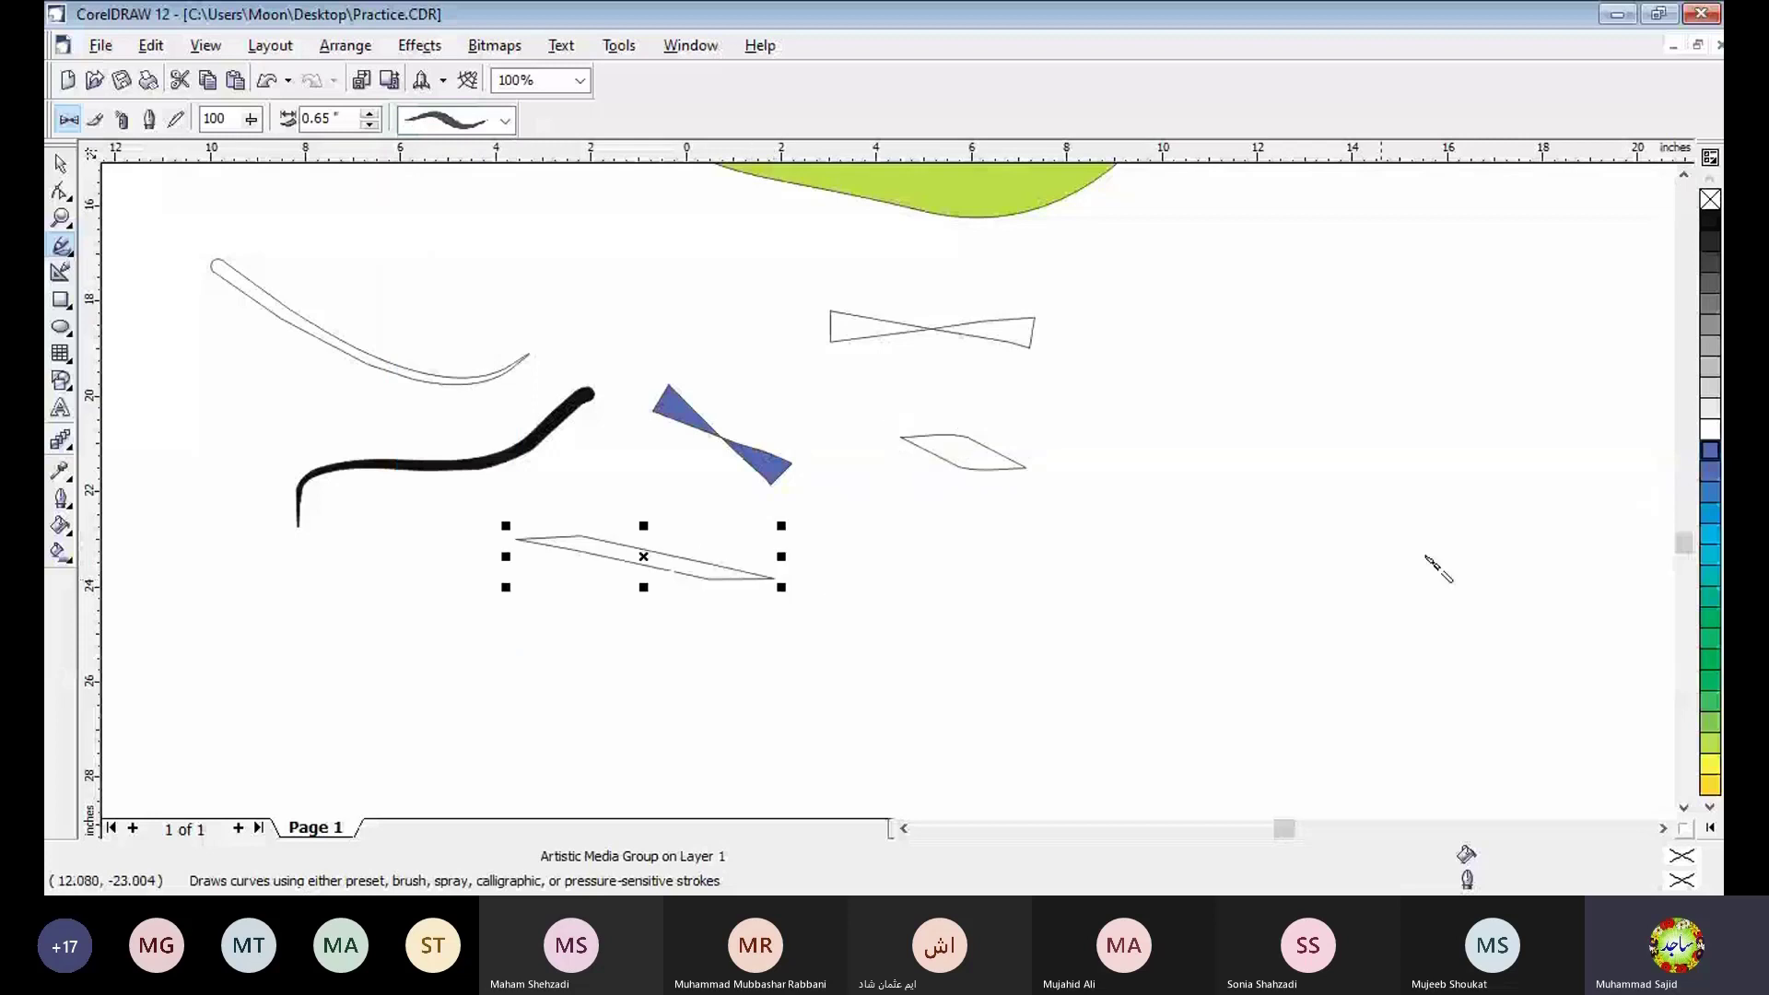
drag(889, 519, 1071, 548)
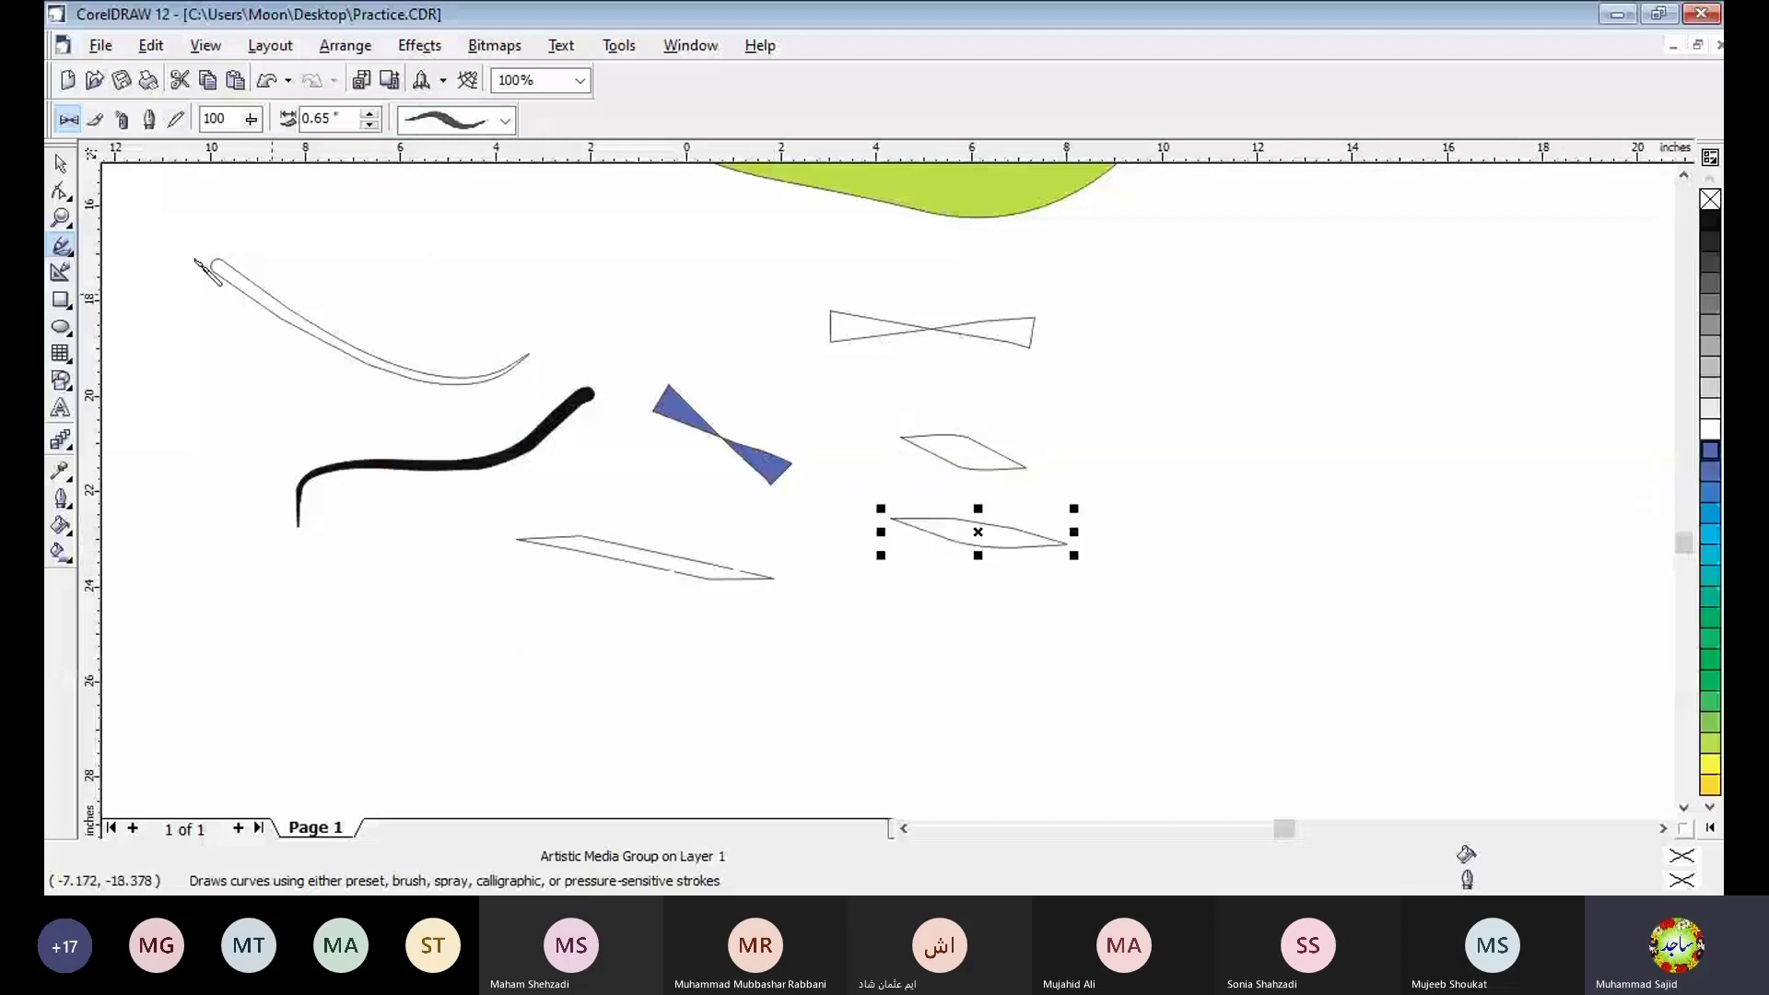
- Draw four slanted strokes stacked beside the outlined shapes in Brush mode, using the red speckled brush
click(94, 121)
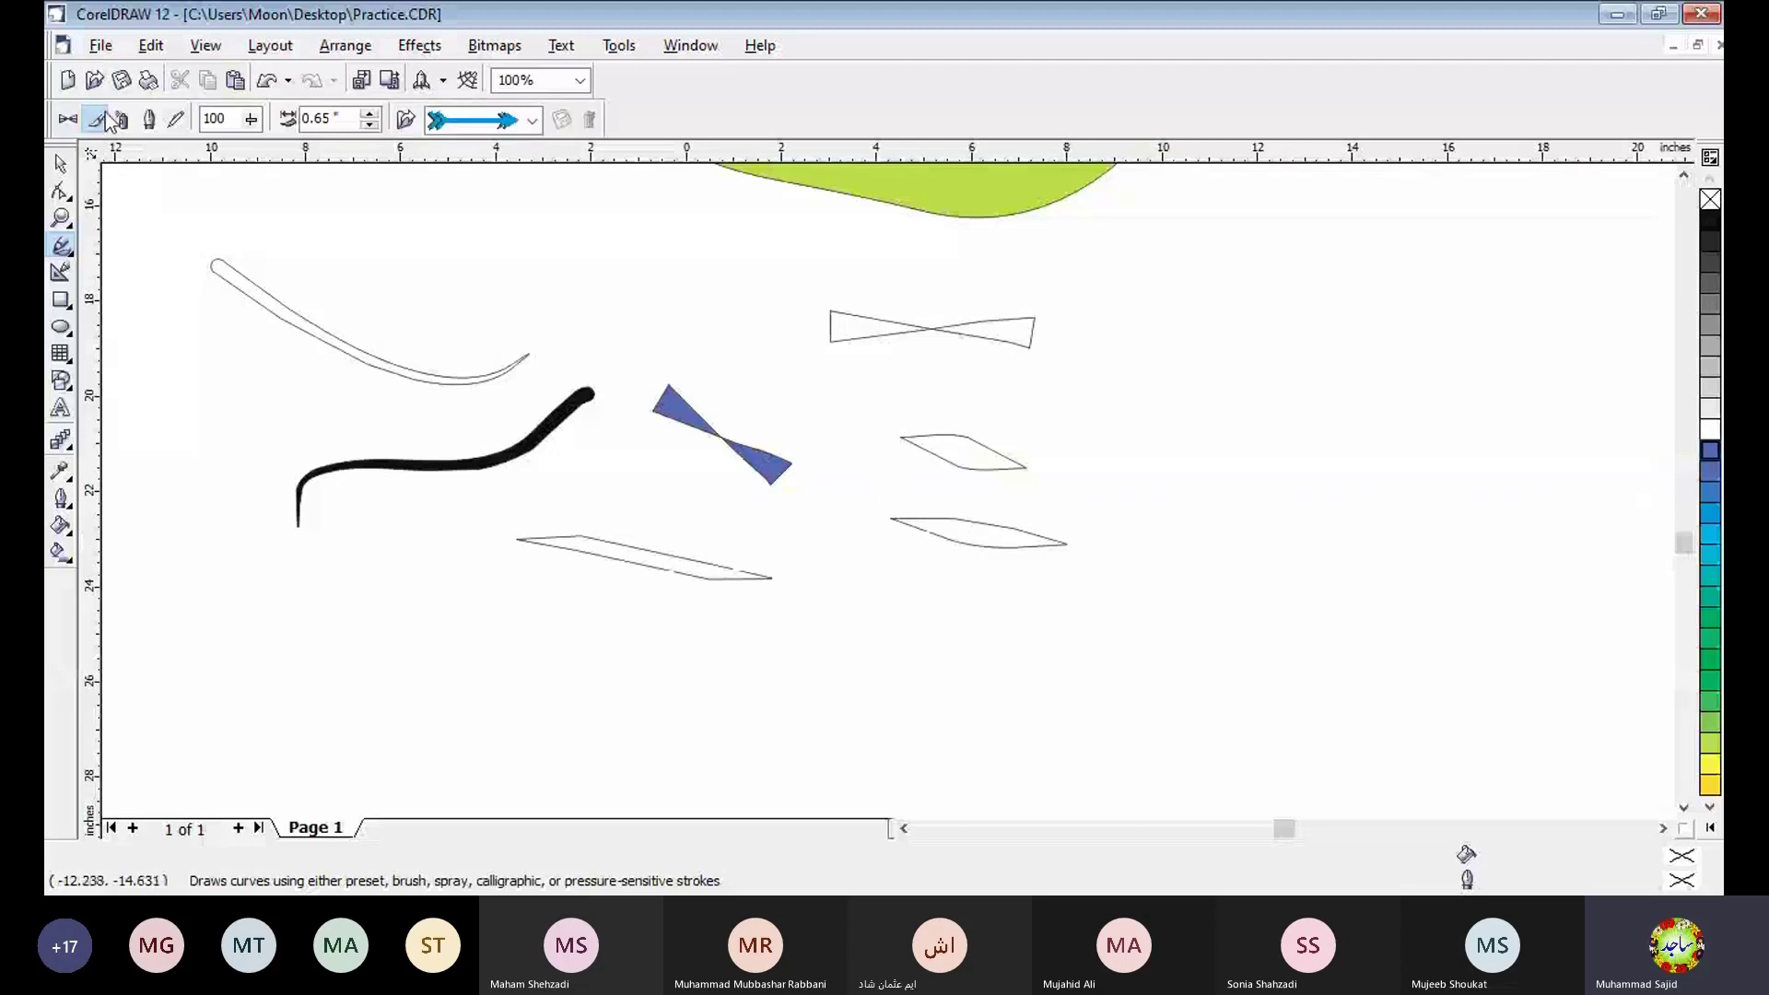
click(533, 121)
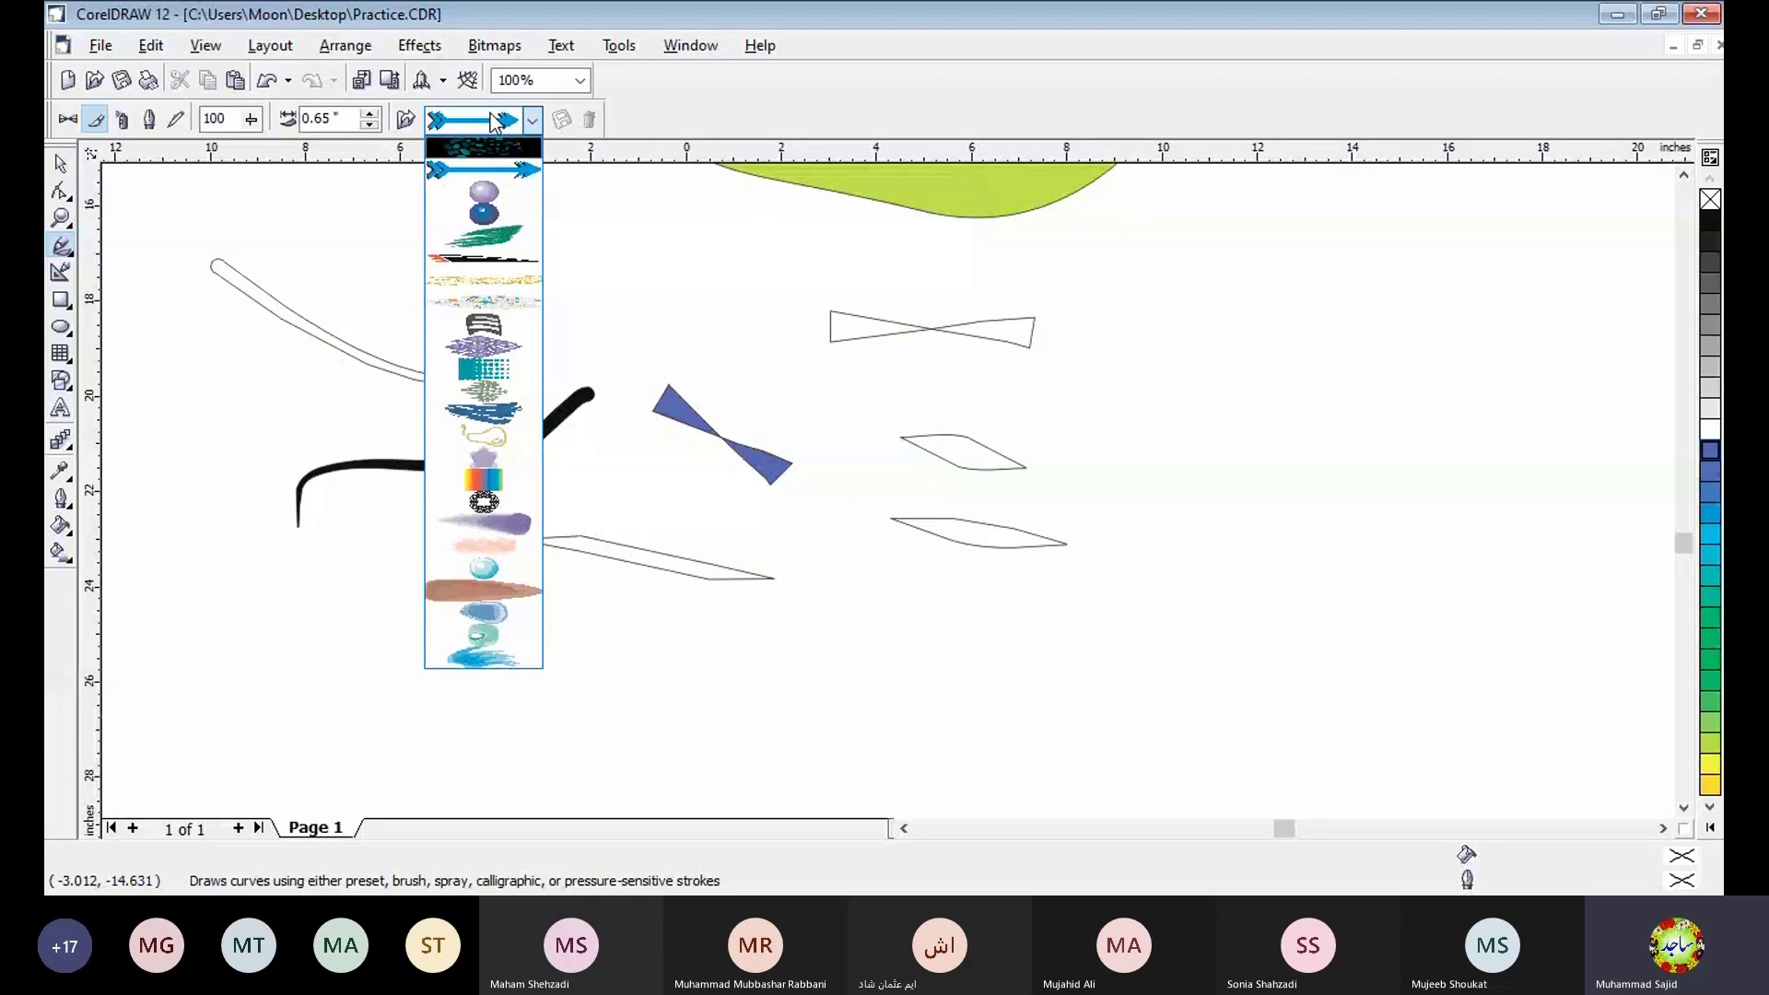
click(535, 127)
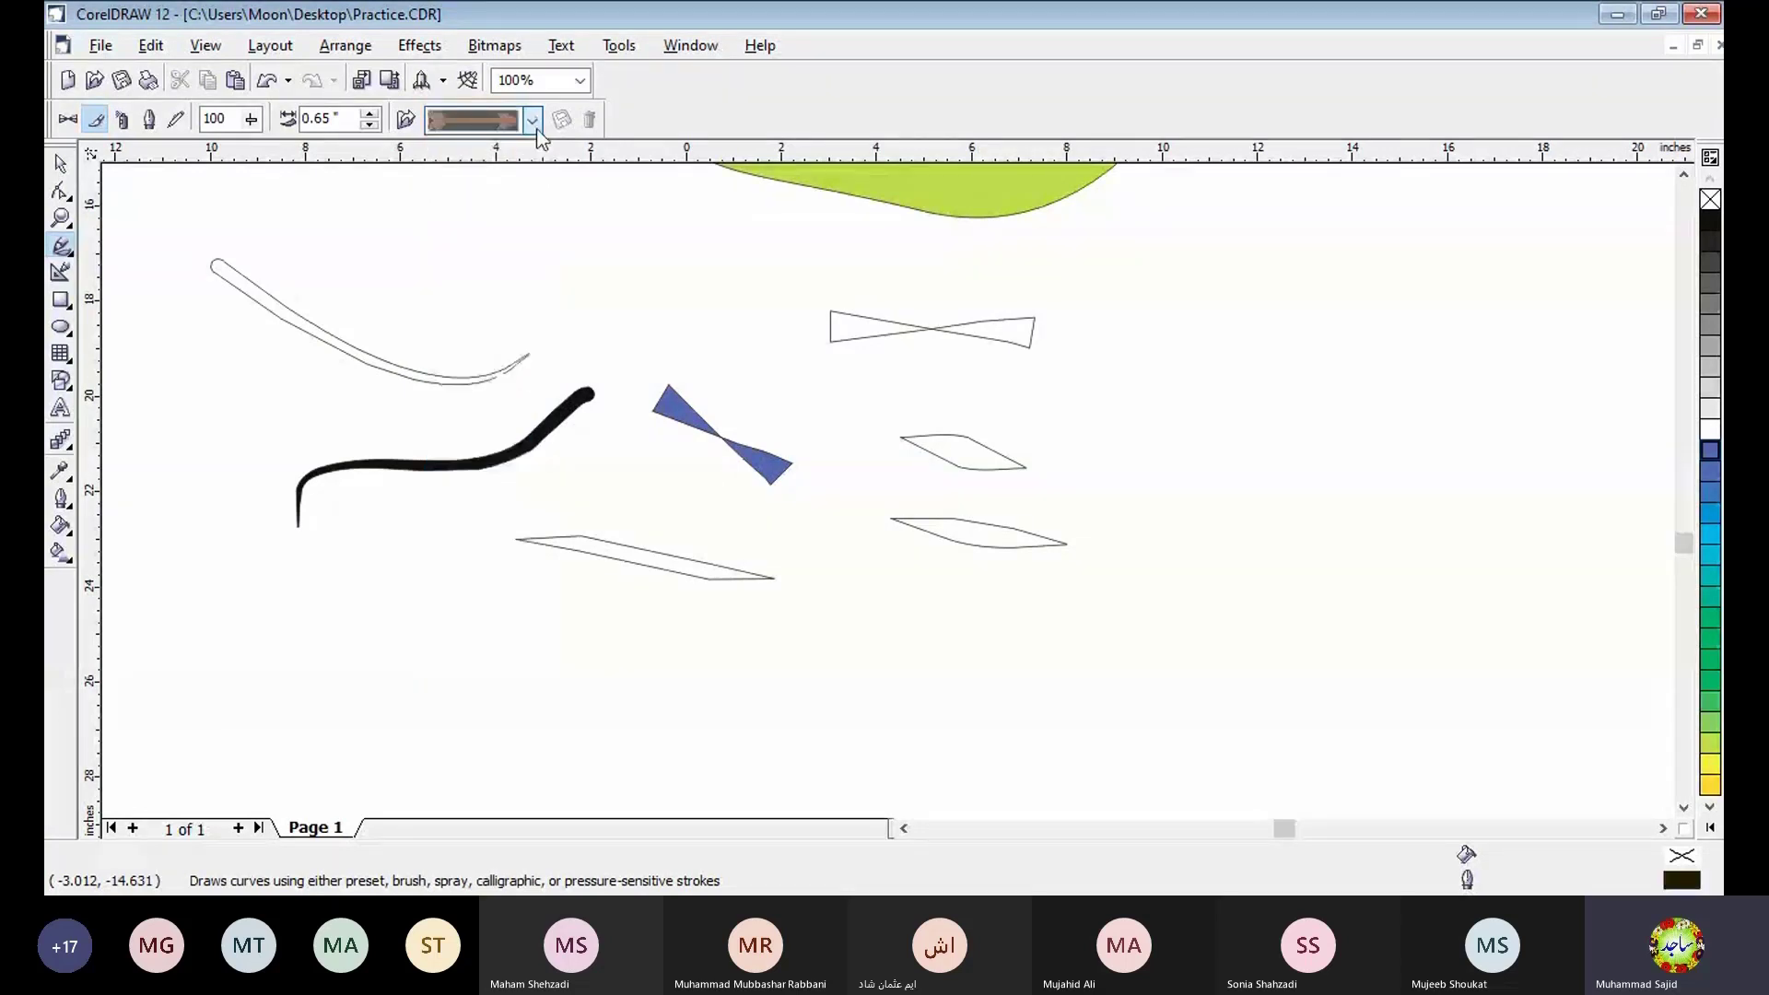
click(532, 120)
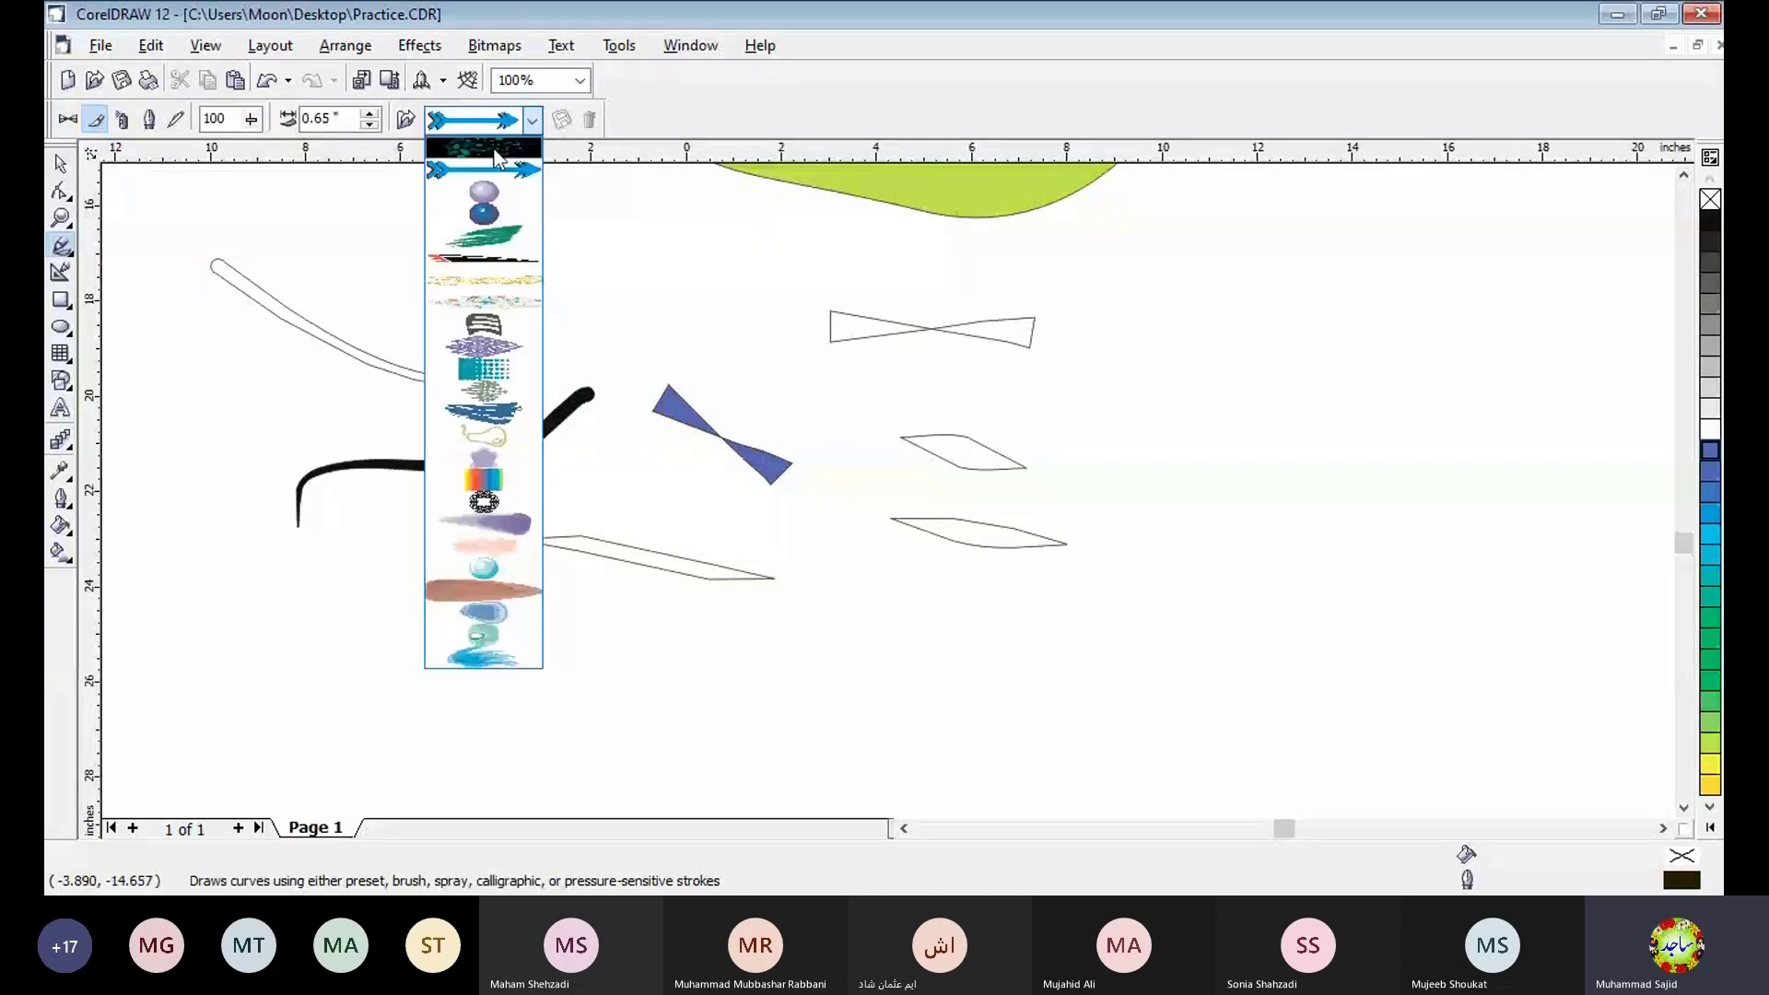
click(494, 149)
drag(1098, 265, 1358, 300)
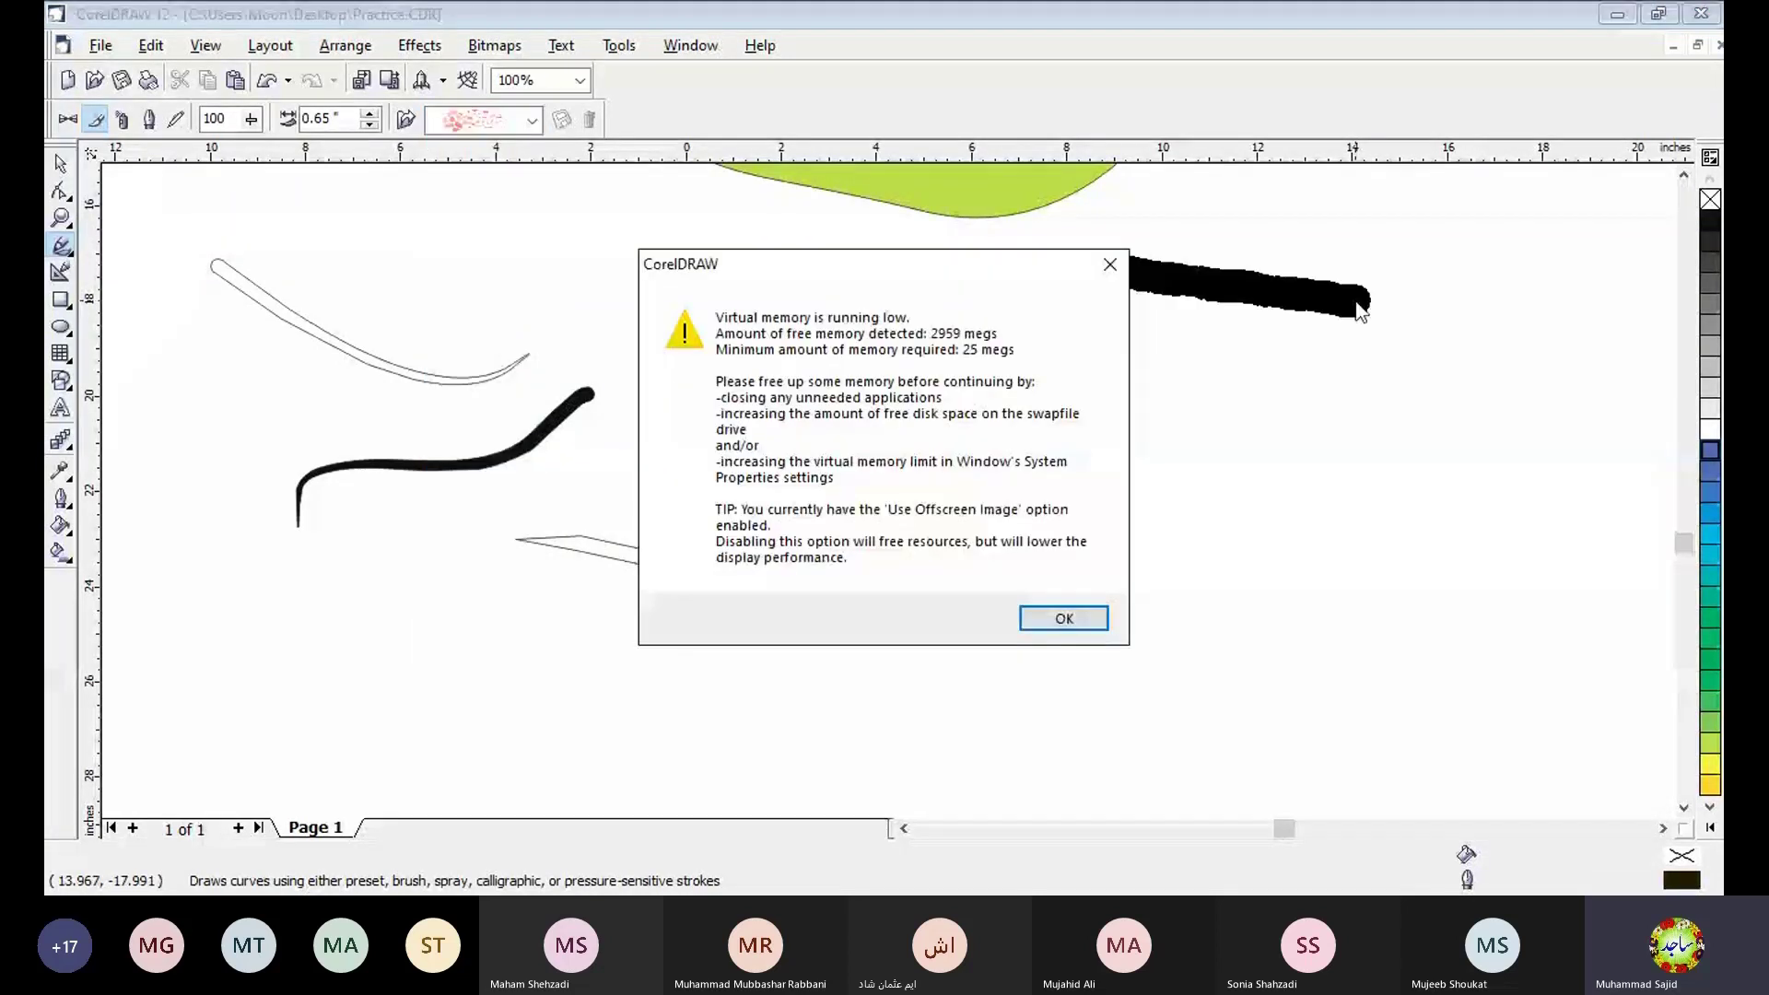
key(Return)
drag(1133, 336, 1362, 387)
drag(1147, 424, 1362, 466)
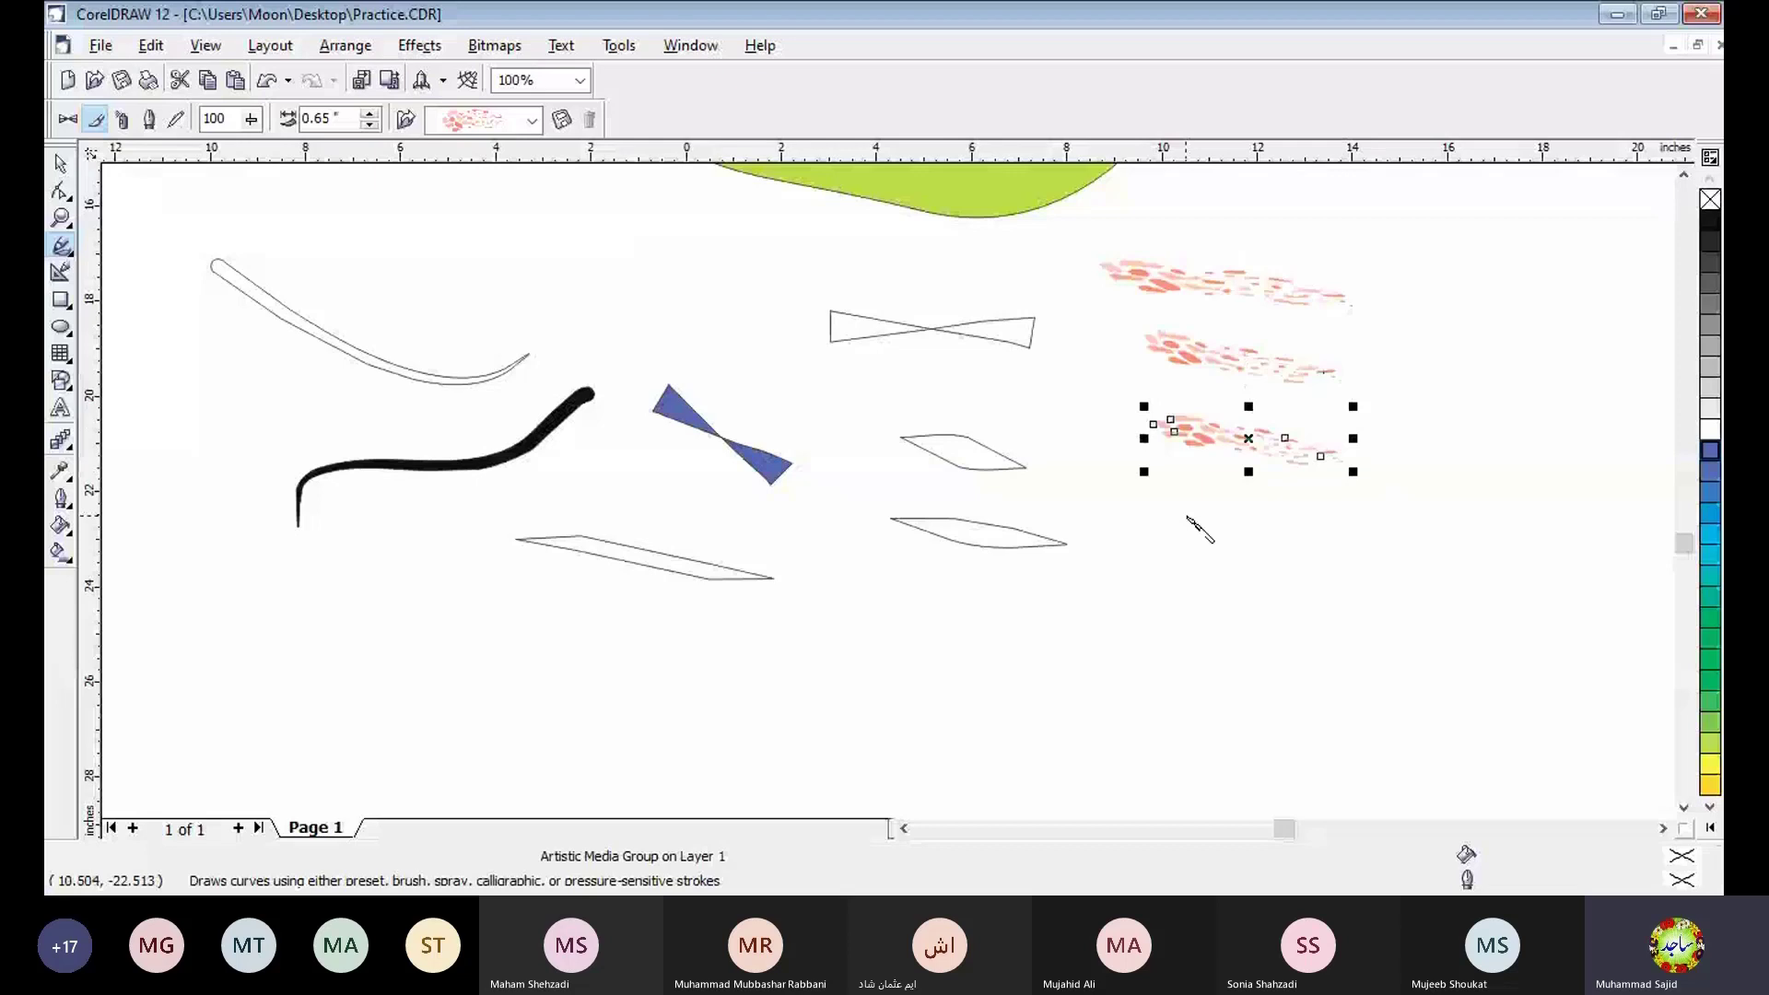
drag(1187, 517, 1405, 543)
key(space)
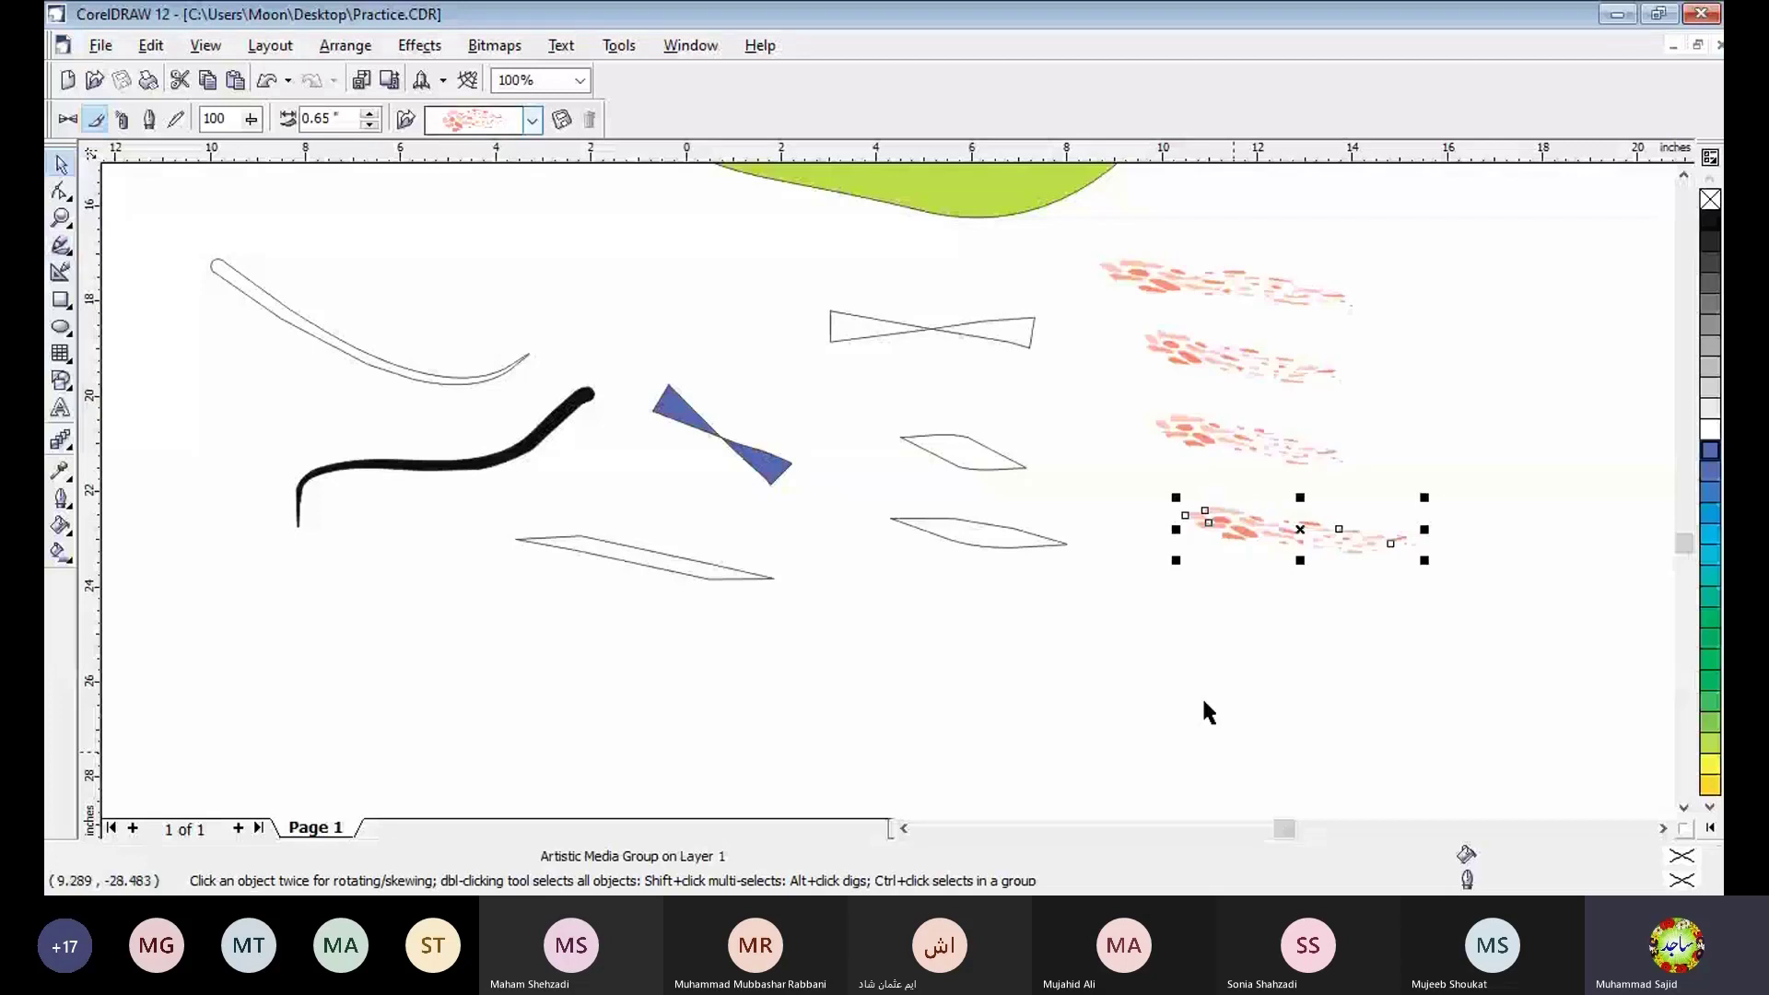
- Change the lowest speckled stroke to the blue arrow brush and dismiss the memory warning
click(533, 120)
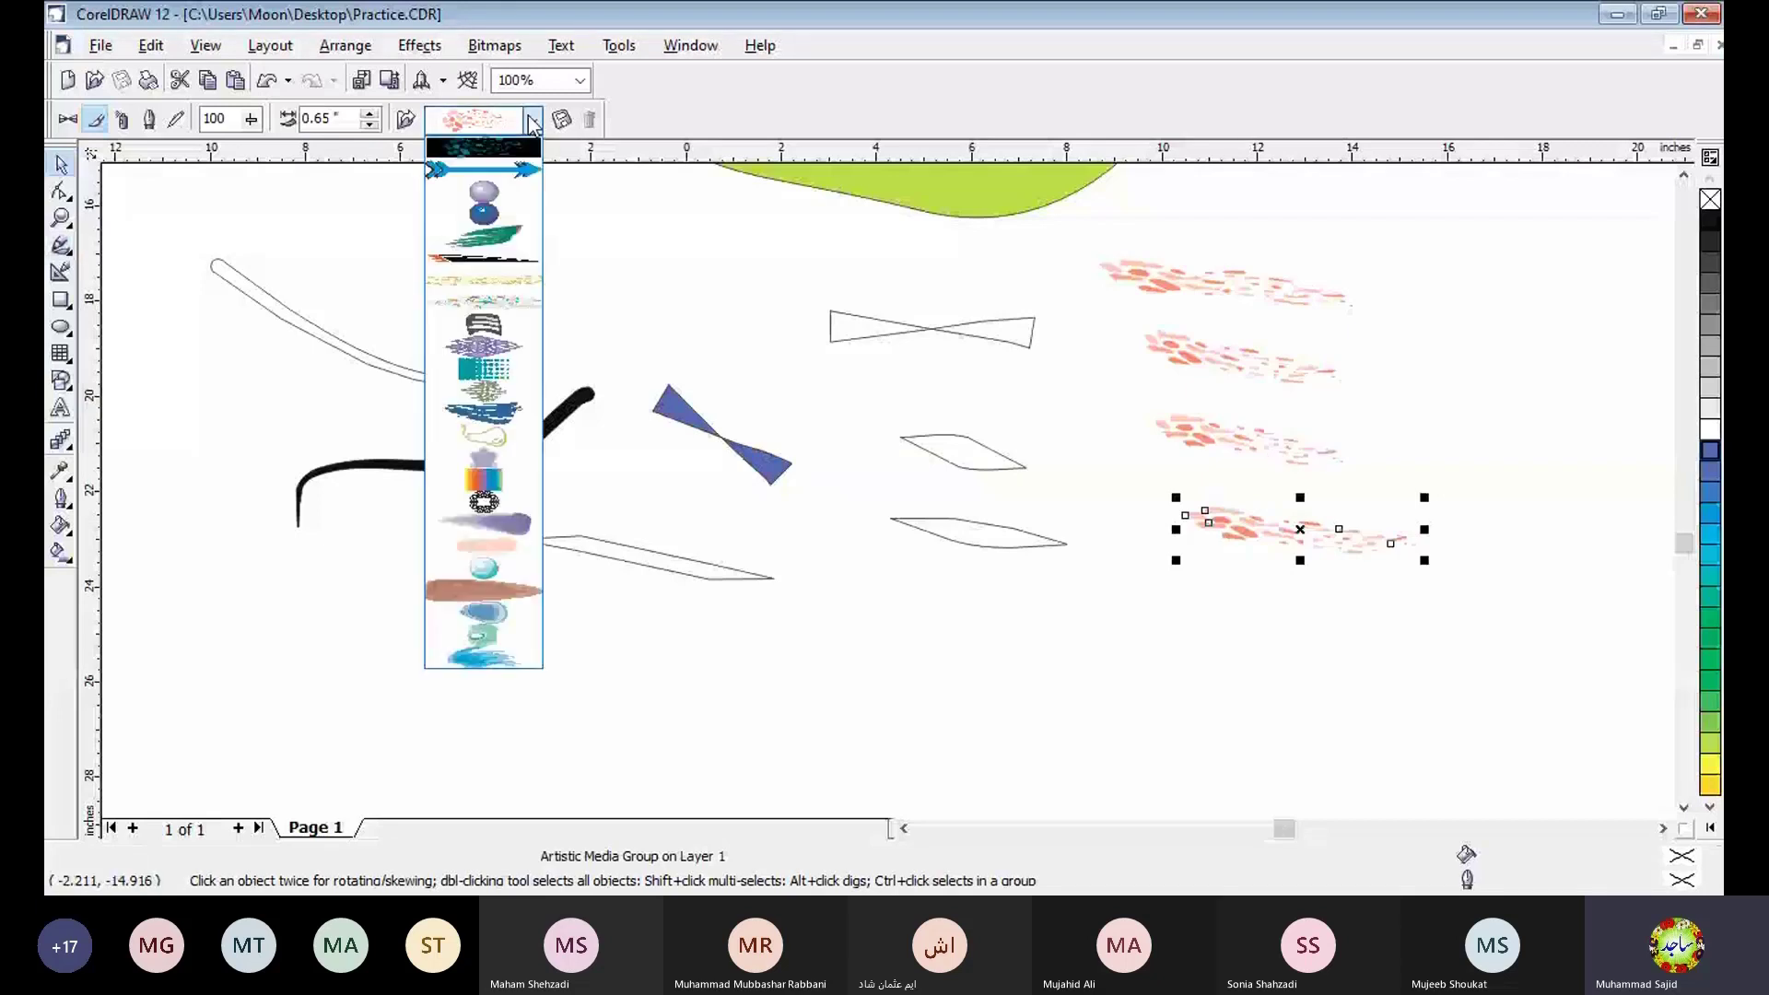
click(510, 172)
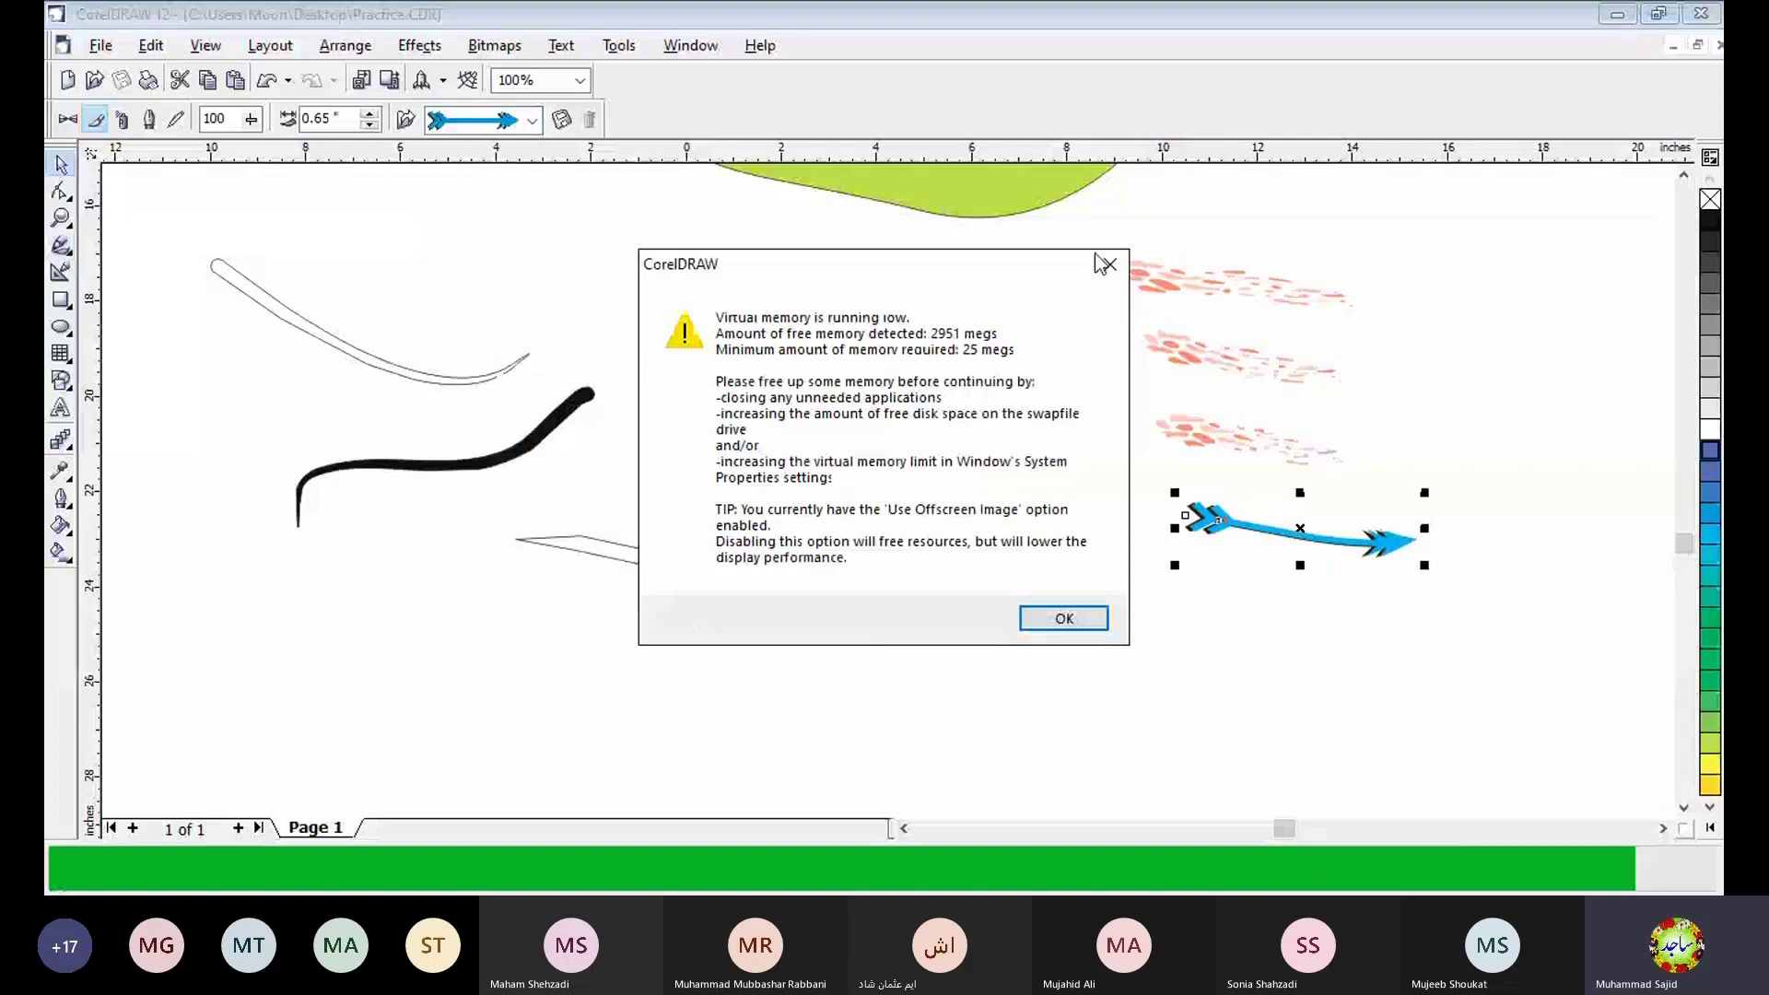
click(1105, 265)
- Draw six more blue arrow strokes in two rows below the existing strokes
mouse_move(634, 660)
mouse_down()
mouse_move(957, 689)
mouse_move(1323, 645)
mouse_up()
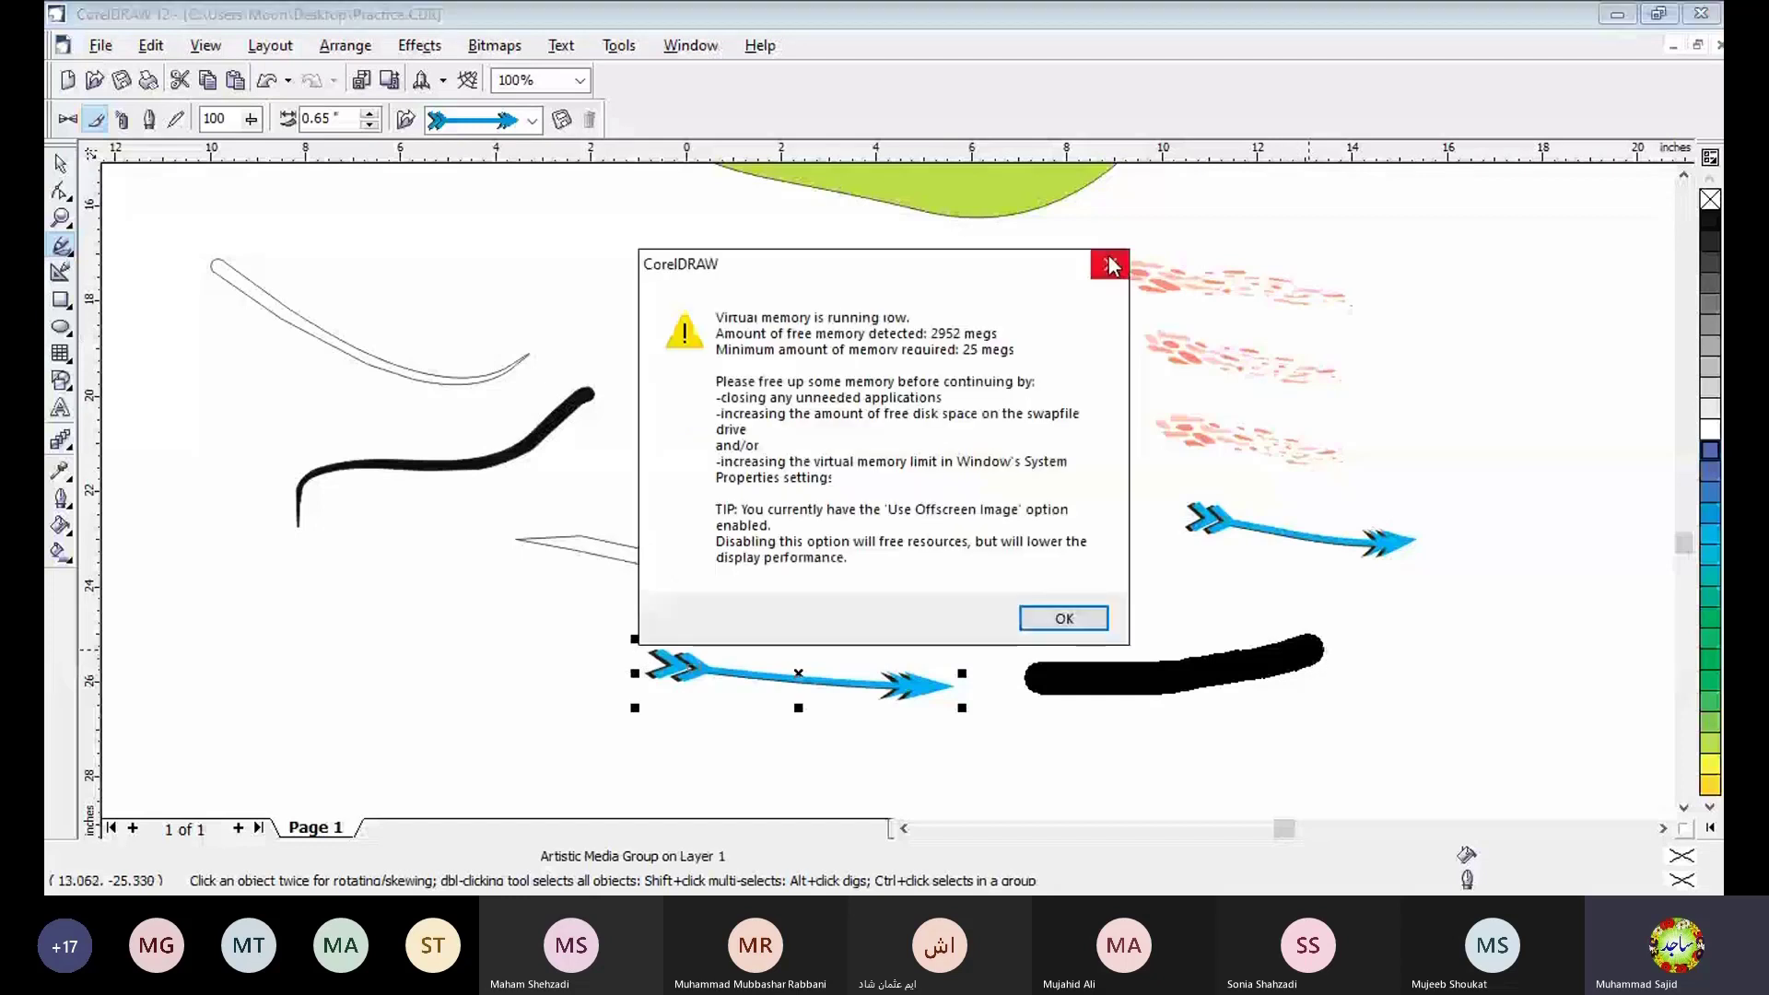
click(1109, 267)
scroll(1677, 801, down, 2)
drag(325, 557, 461, 607)
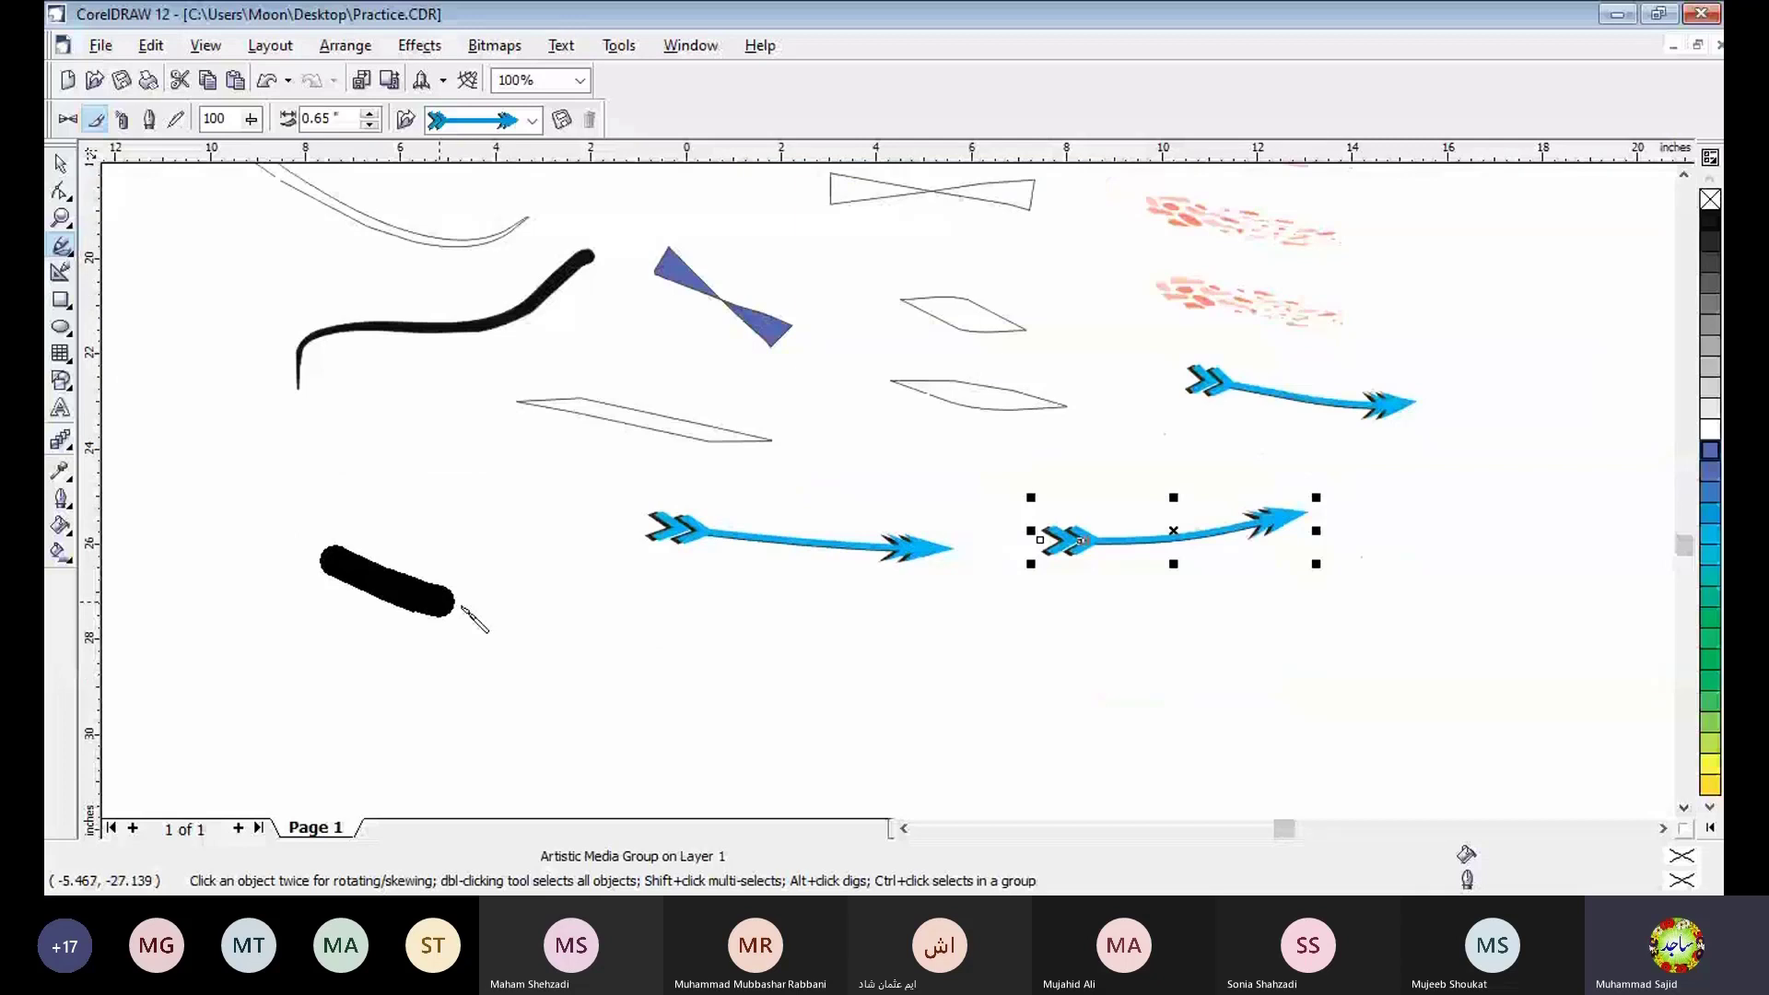
drag(620, 638, 779, 642)
drag(811, 648, 1087, 637)
drag(1147, 648, 1340, 628)
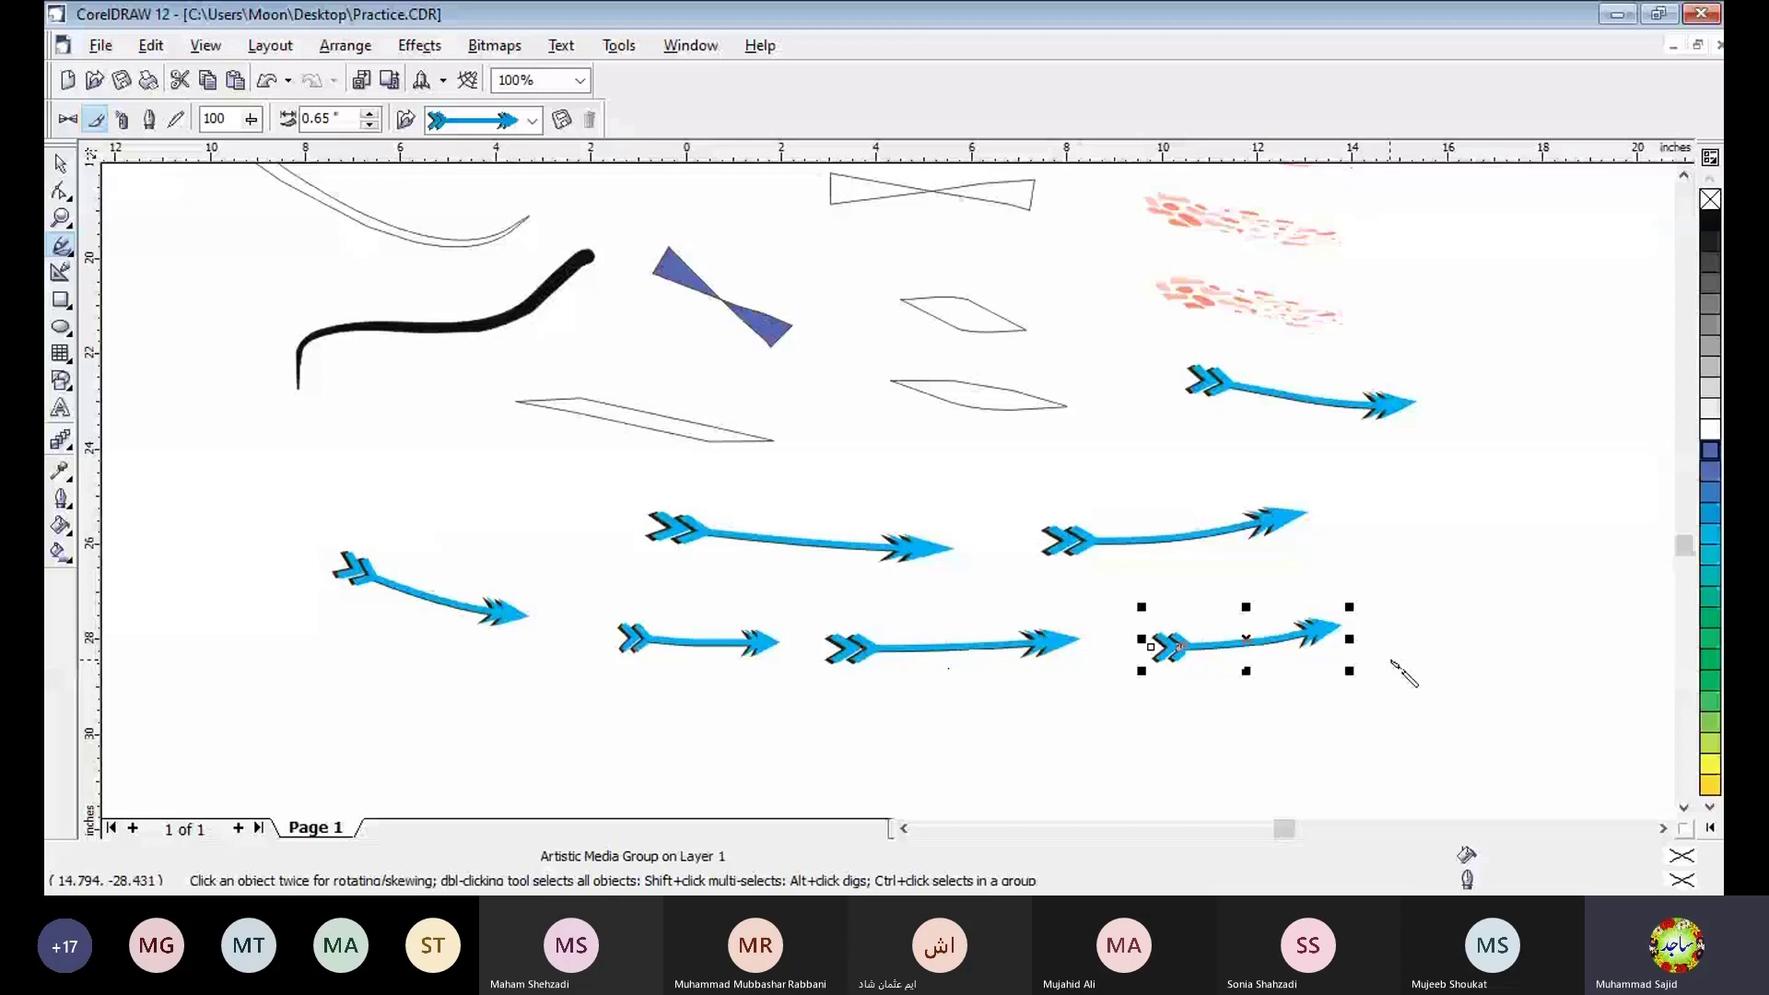
- Change the last arrow to the smooth brown brush and draw more short brown strokes below the arrows
click(532, 120)
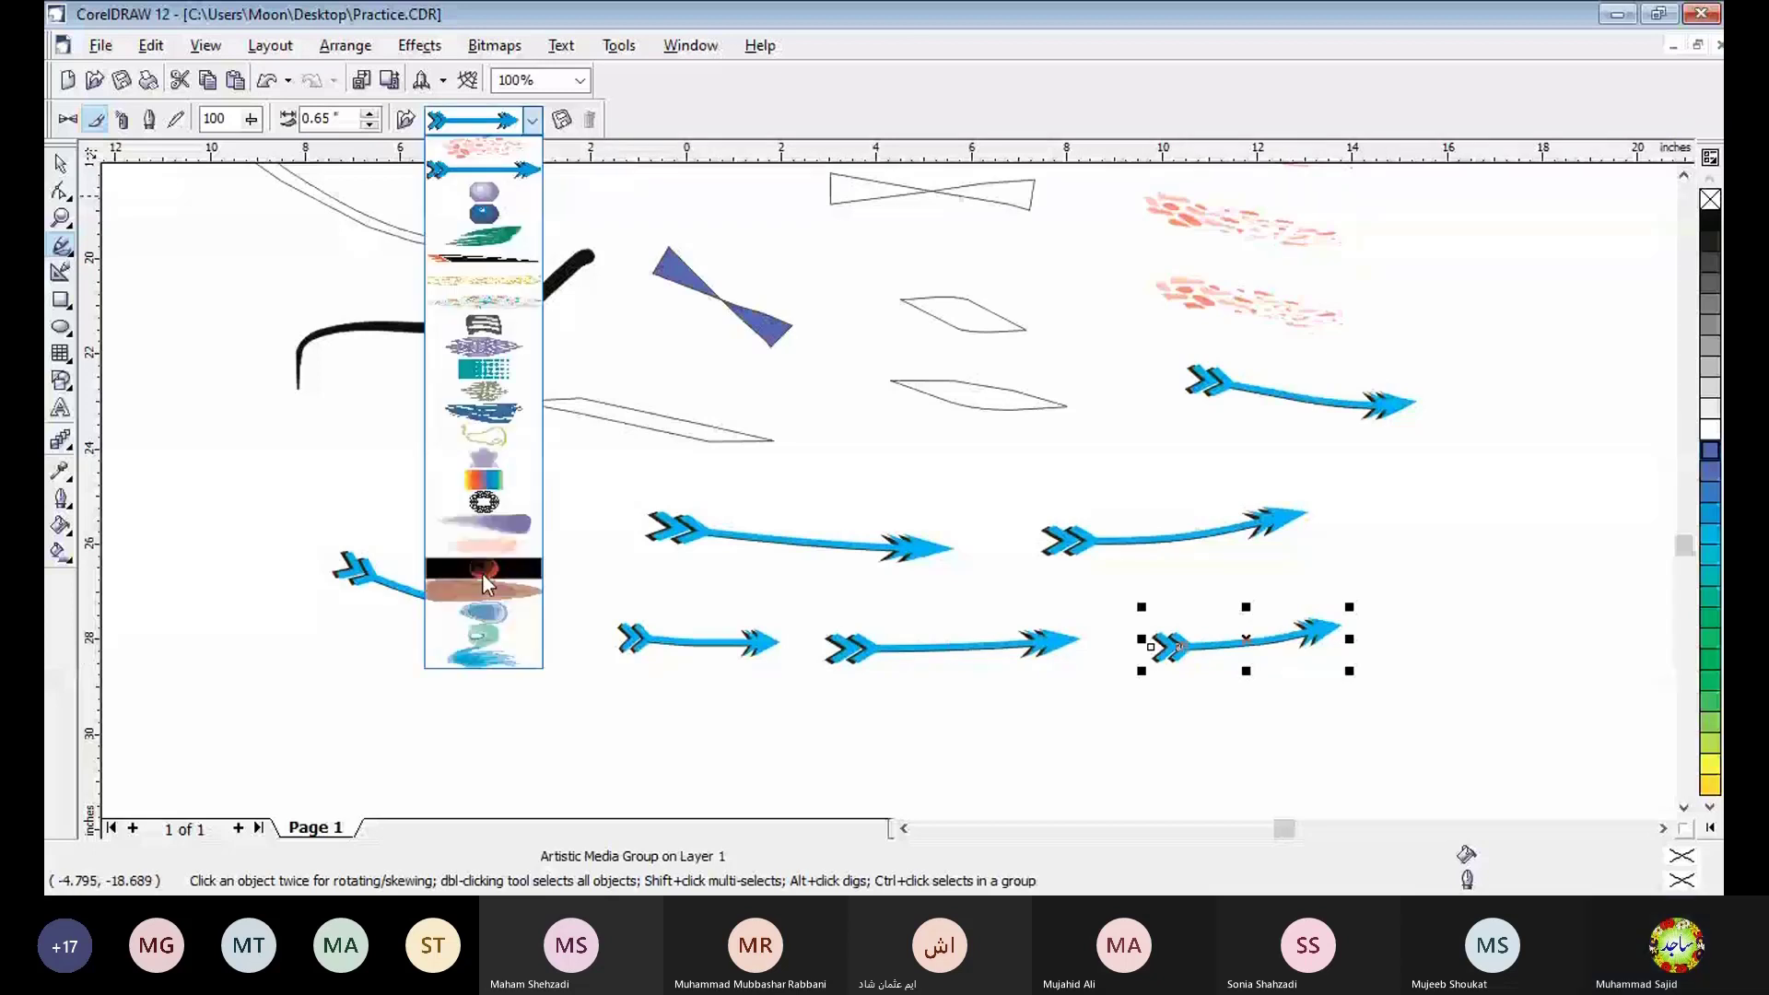
click(483, 572)
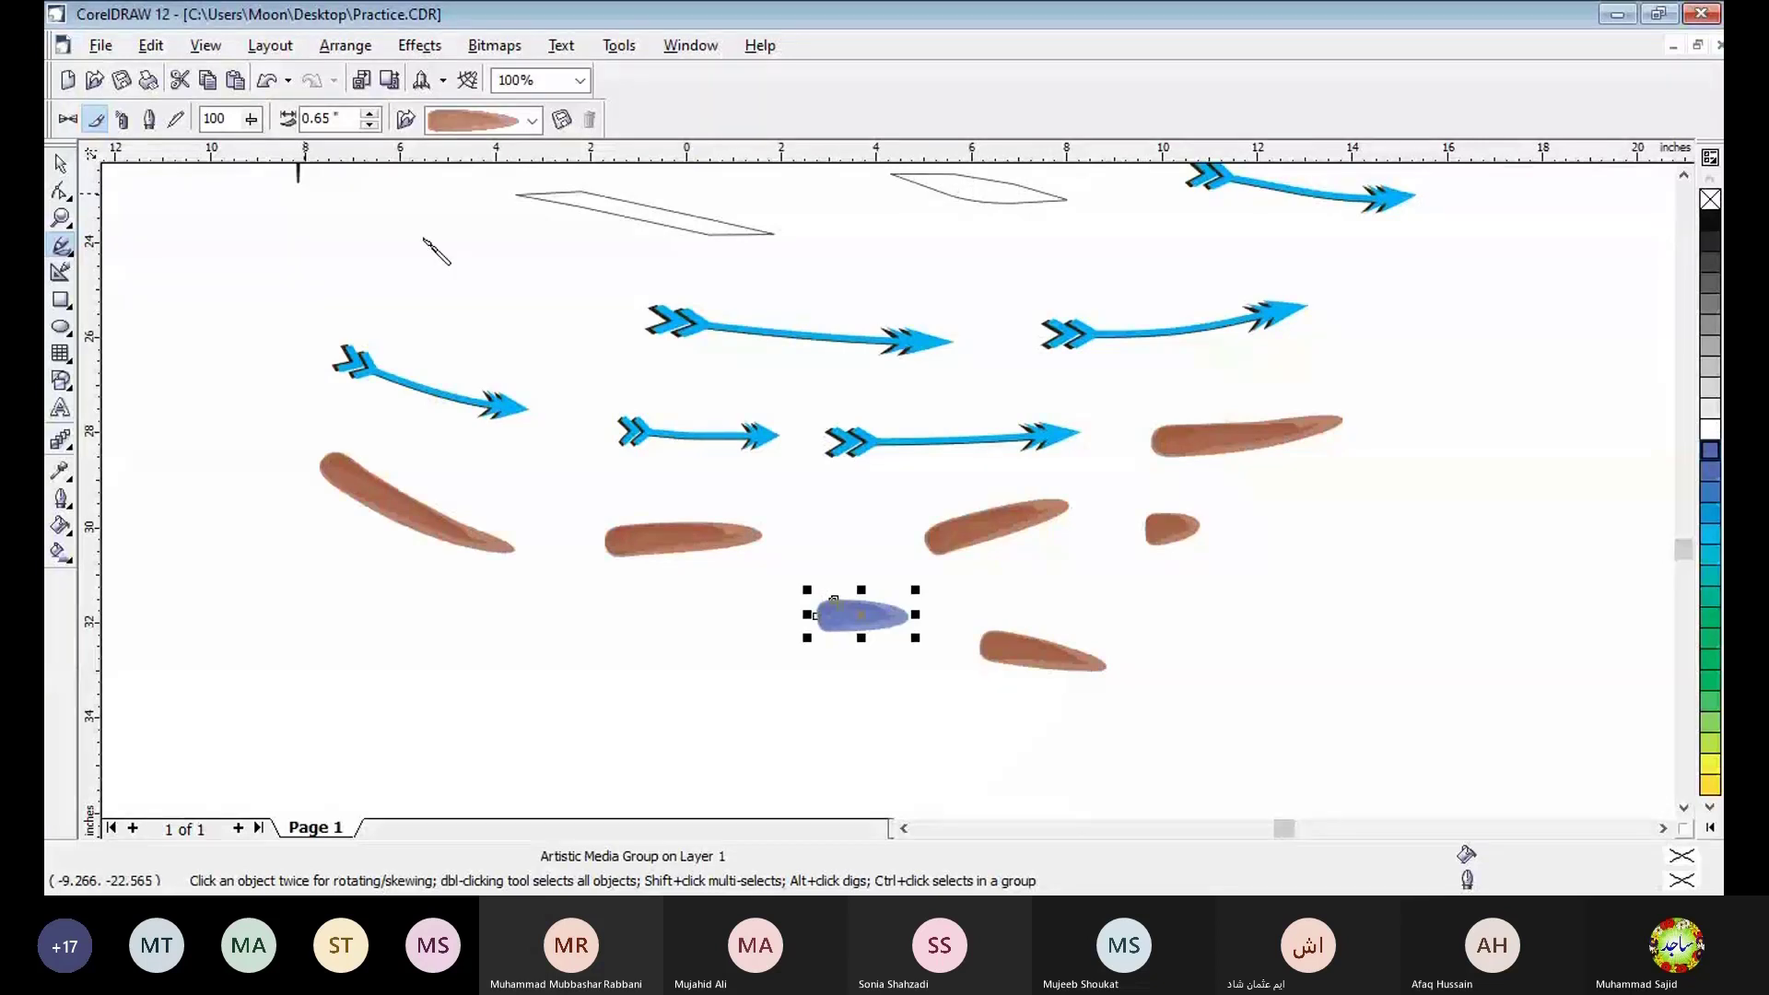
- Change the small blue stroke to the feathery blue brush and draw five feathery strokes around the brown ones
click(535, 122)
click(498, 258)
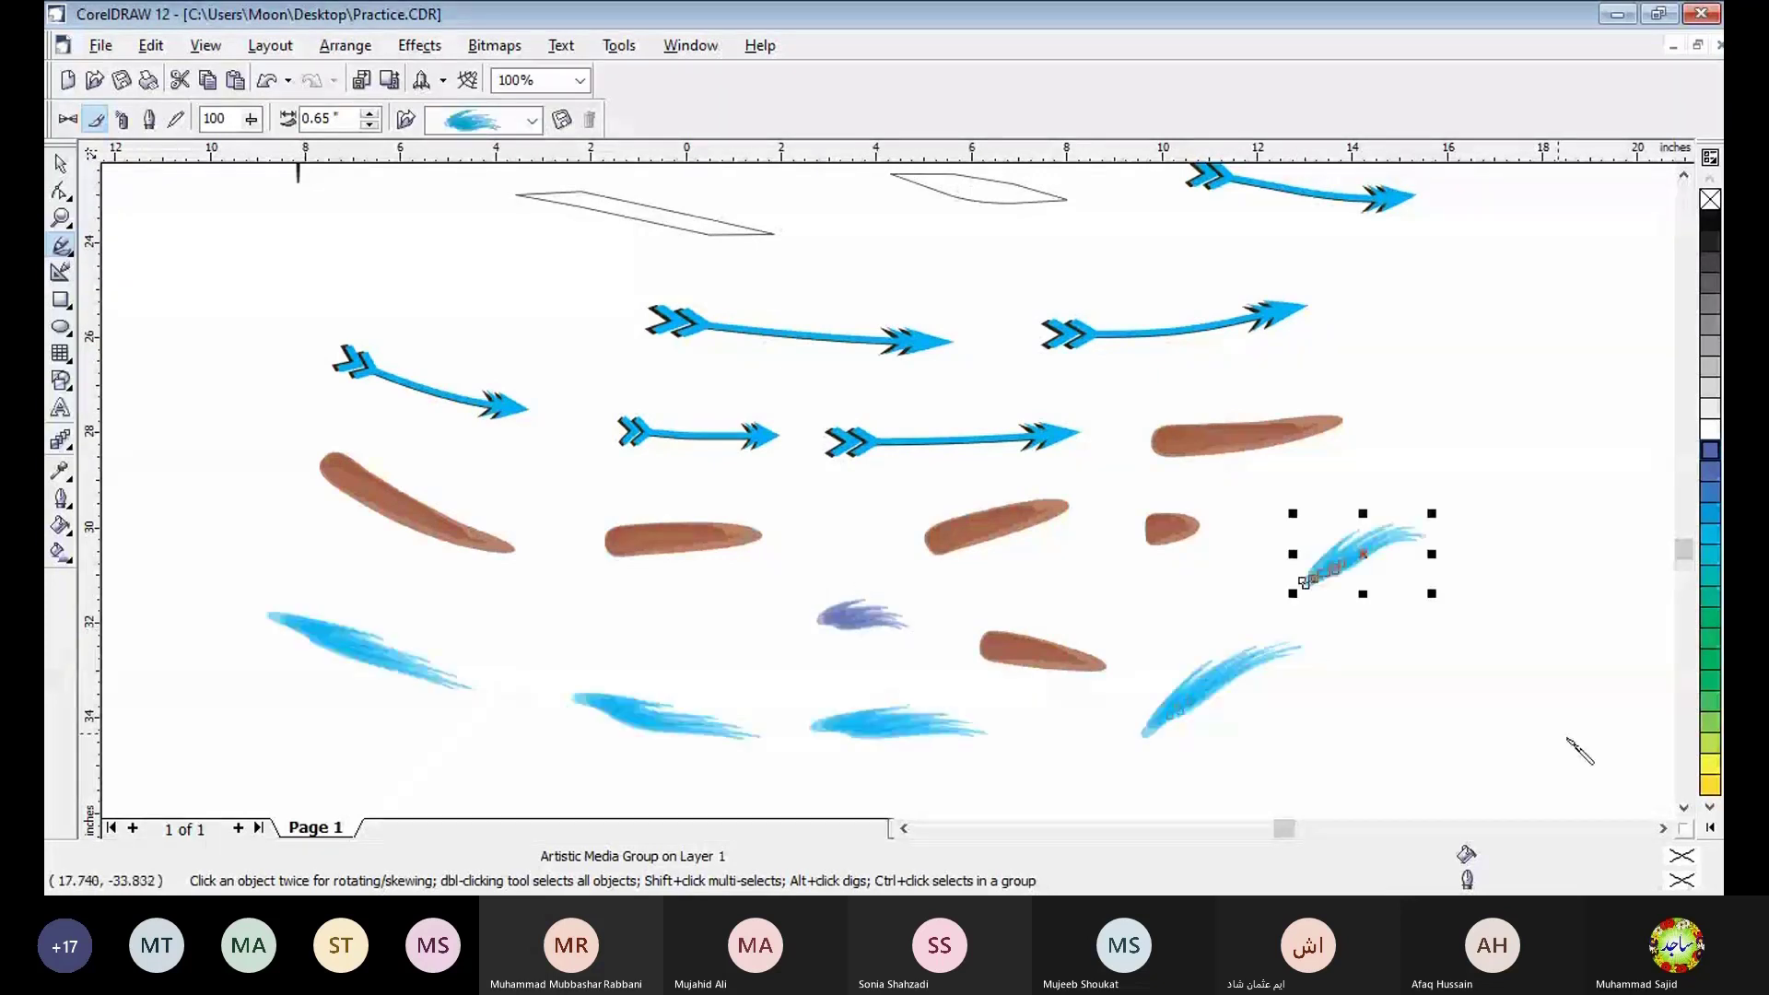
- Switch to the Sprayer with the balloon spraylist and draw three balloon strokes in a row below the feathery blue strokes
click(1683, 807)
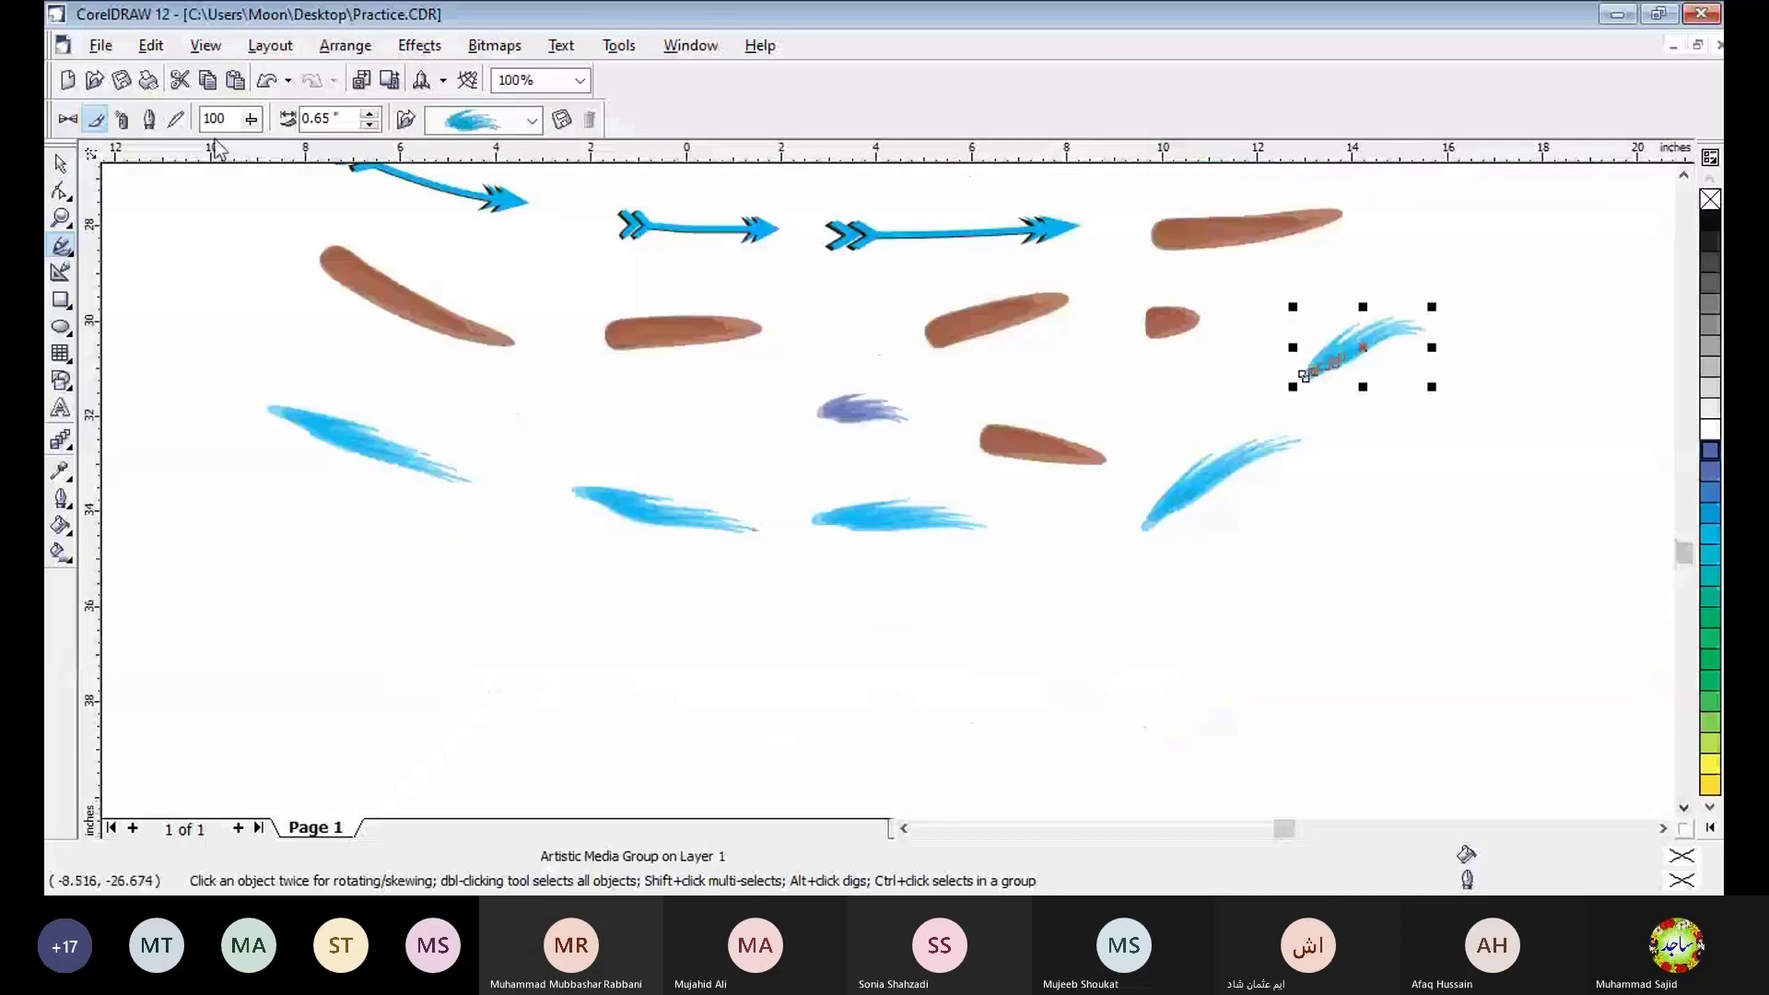
click(122, 121)
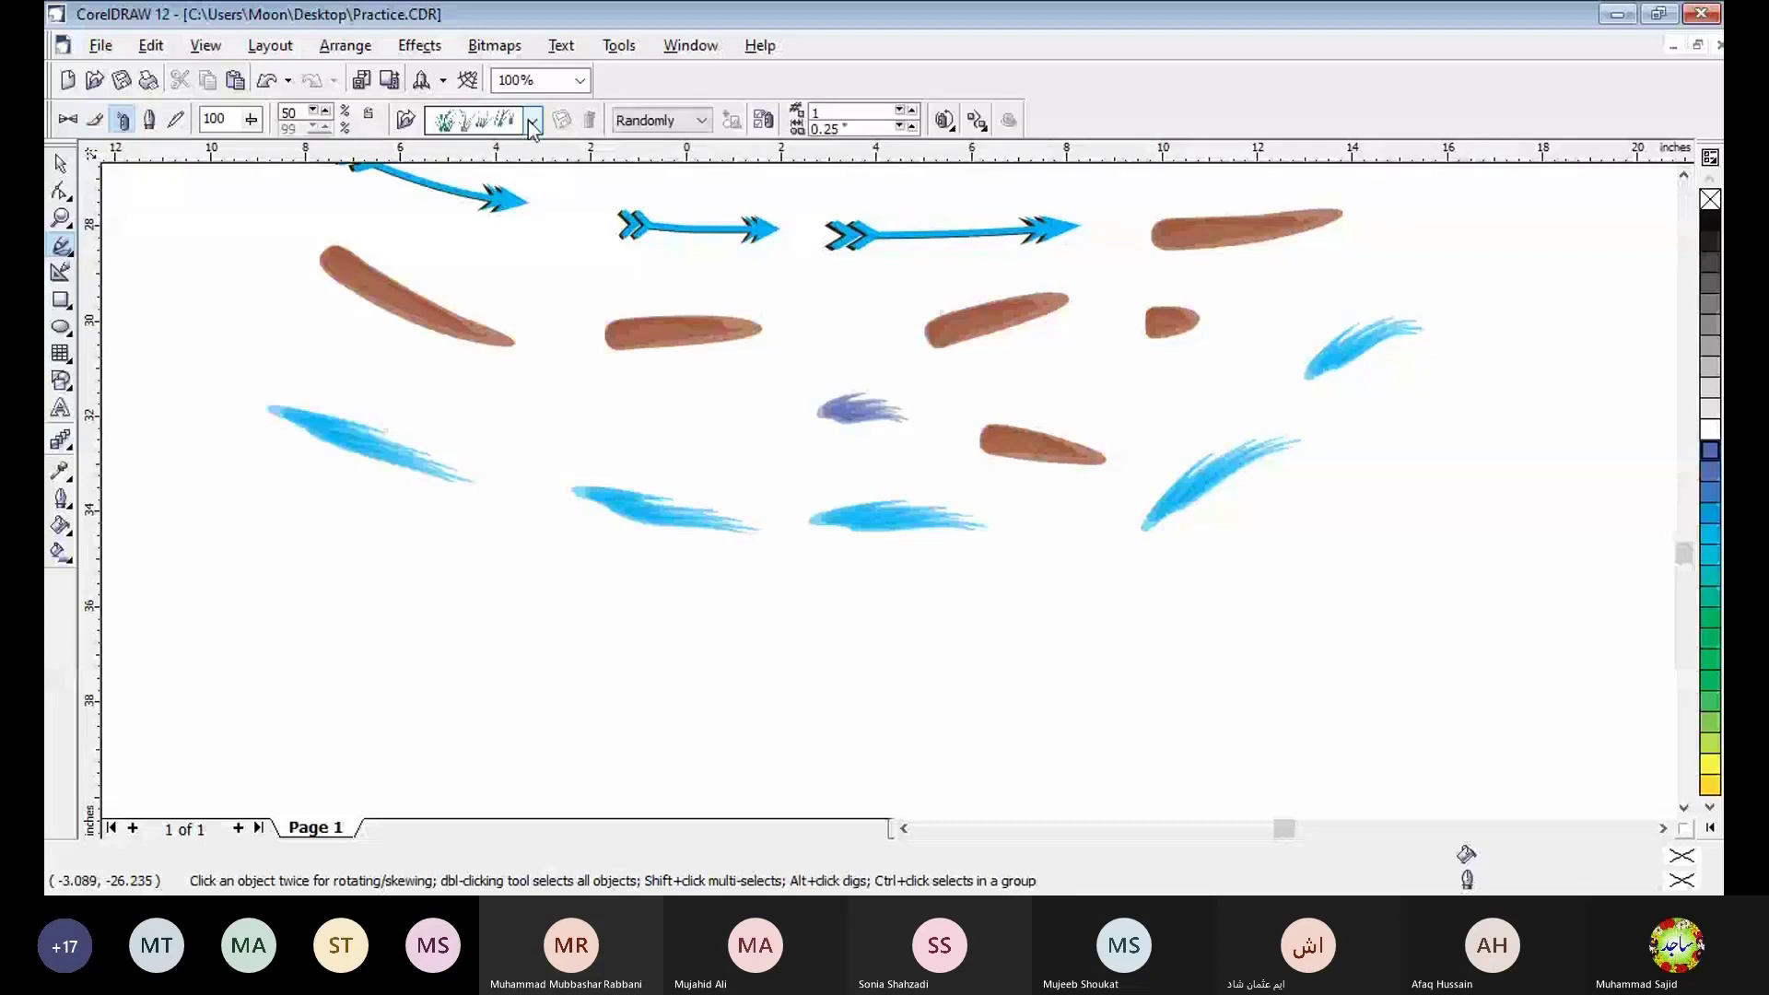
click(533, 121)
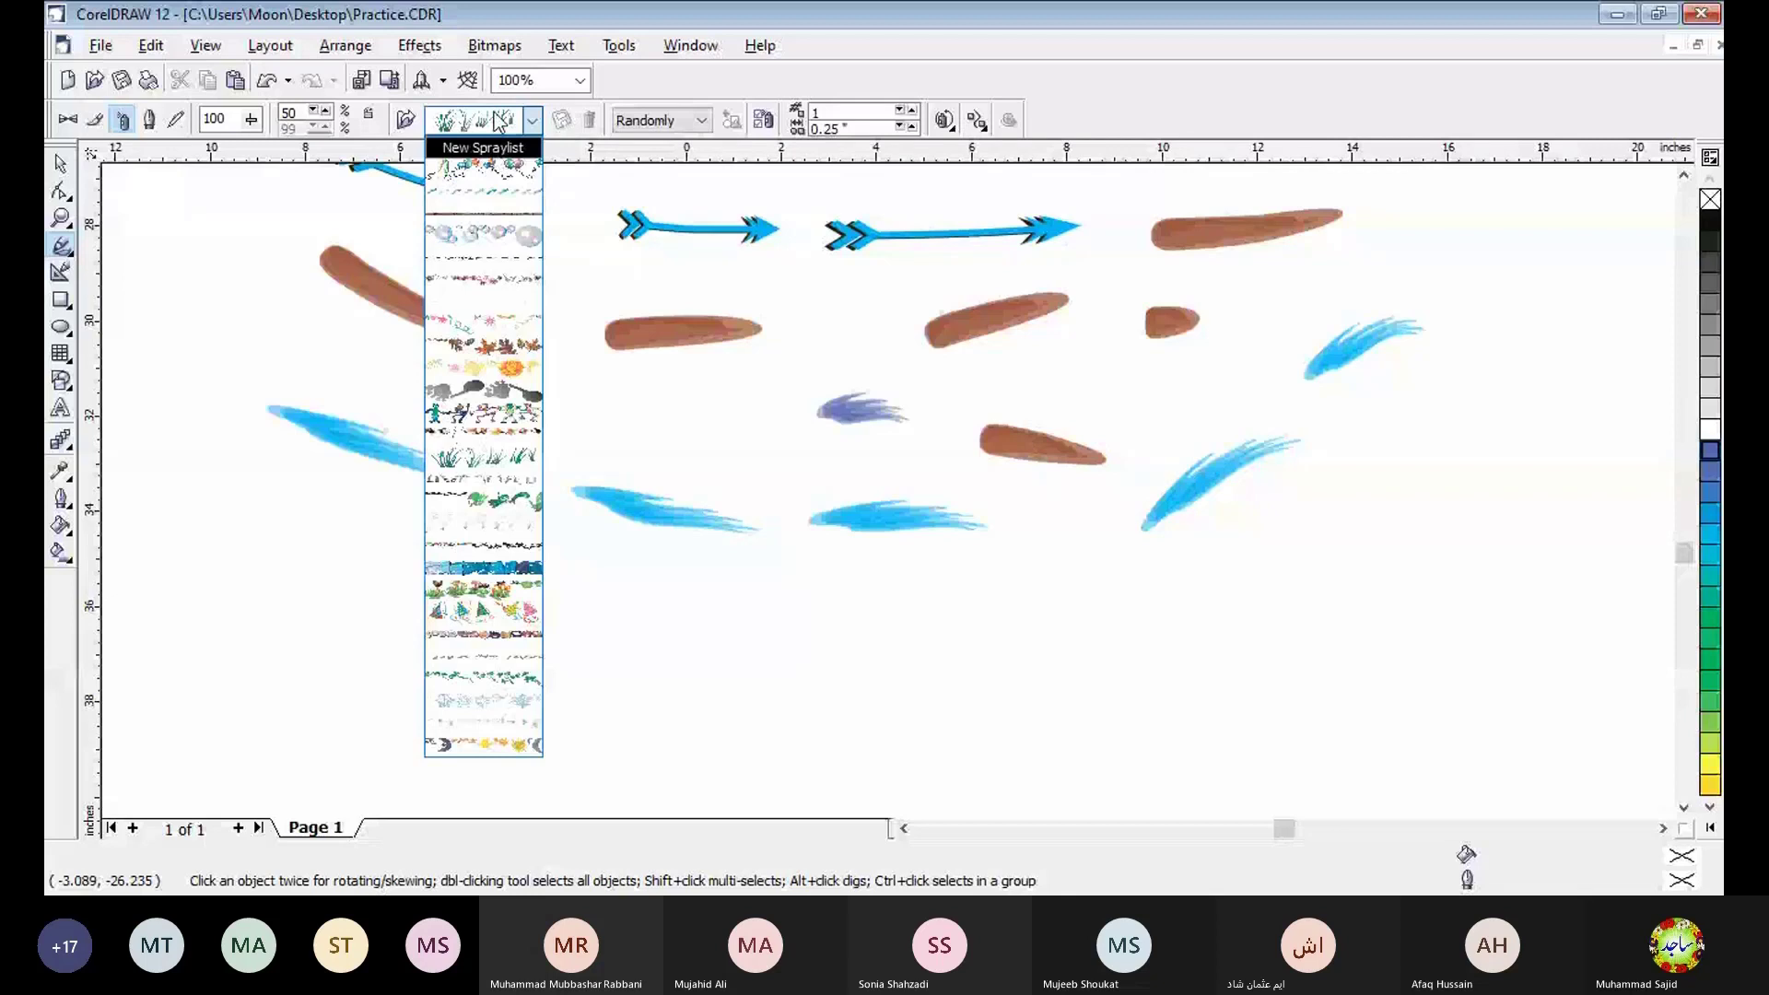
click(494, 124)
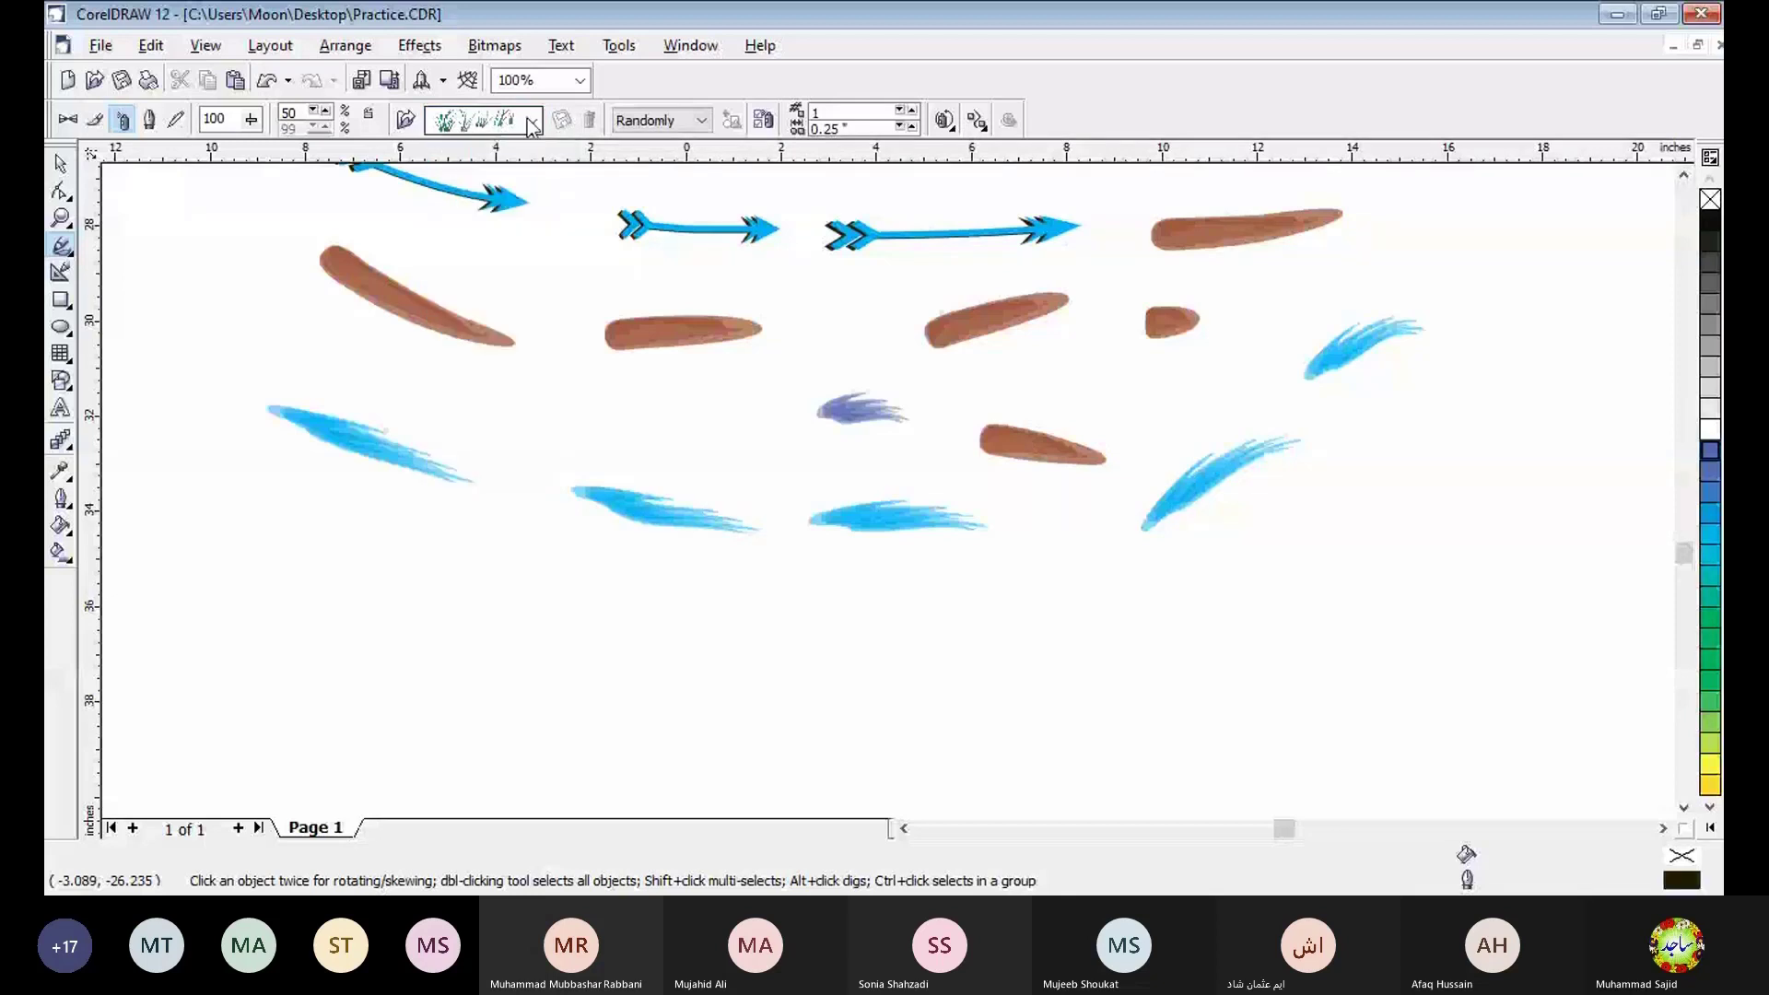
click(533, 124)
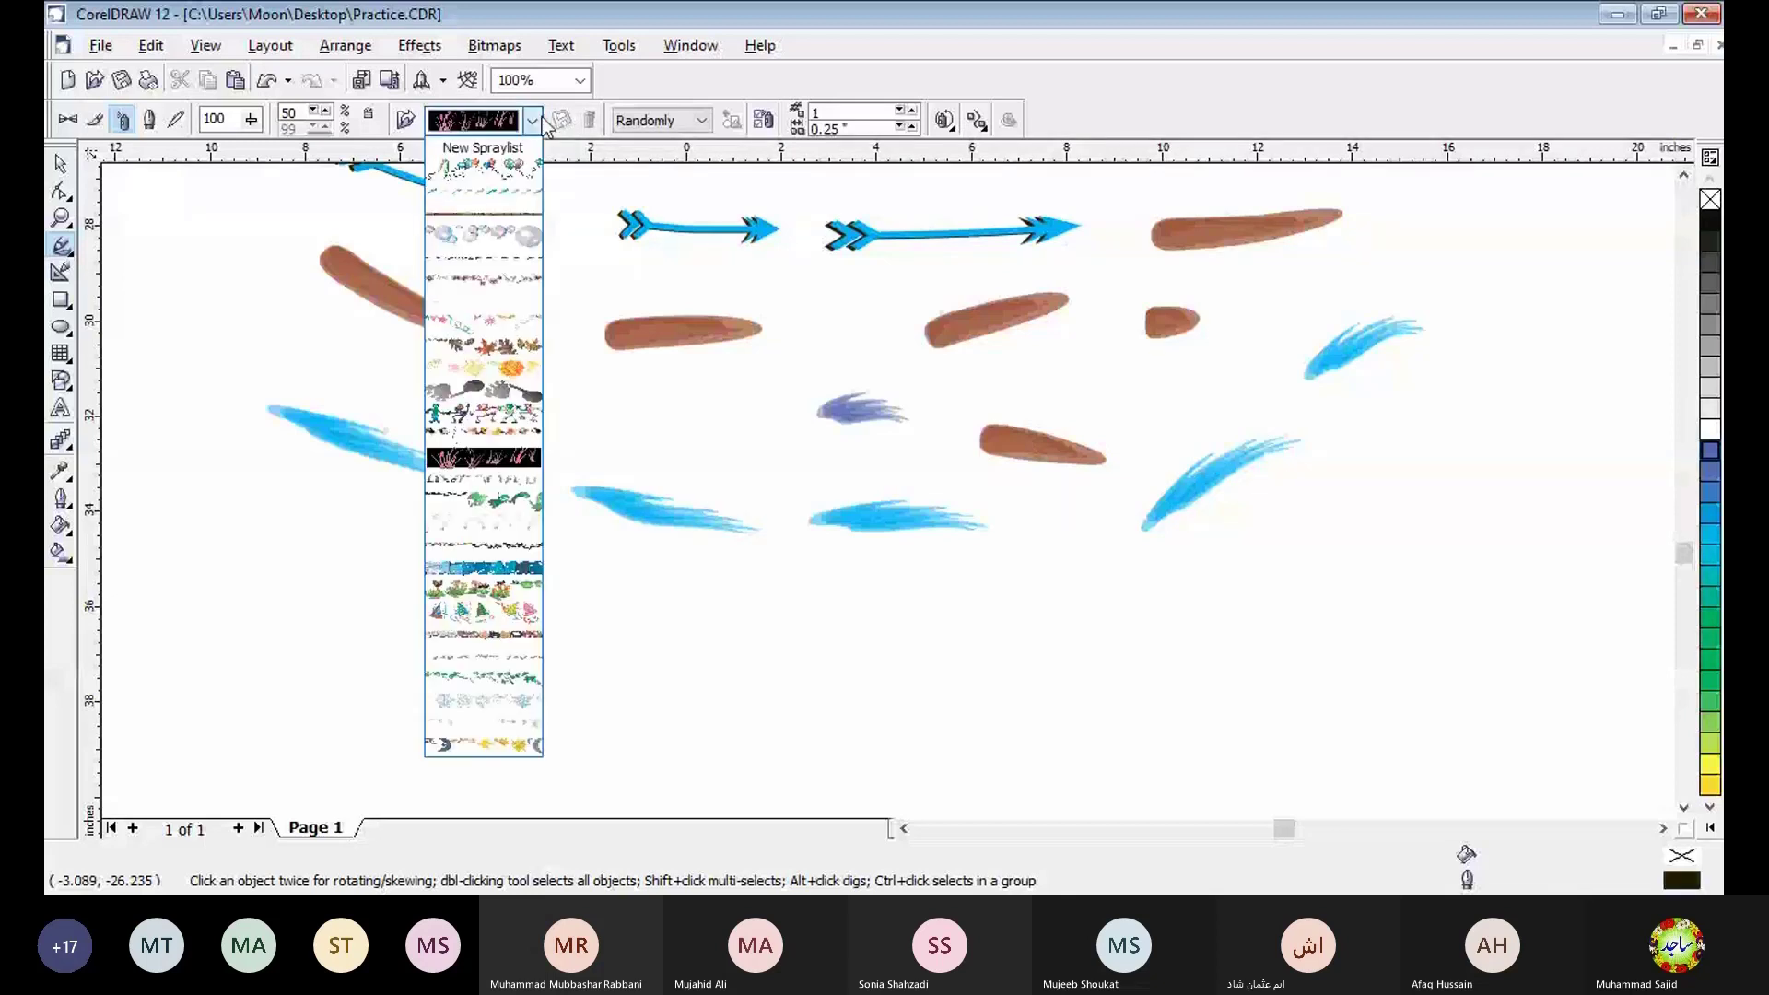
click(494, 164)
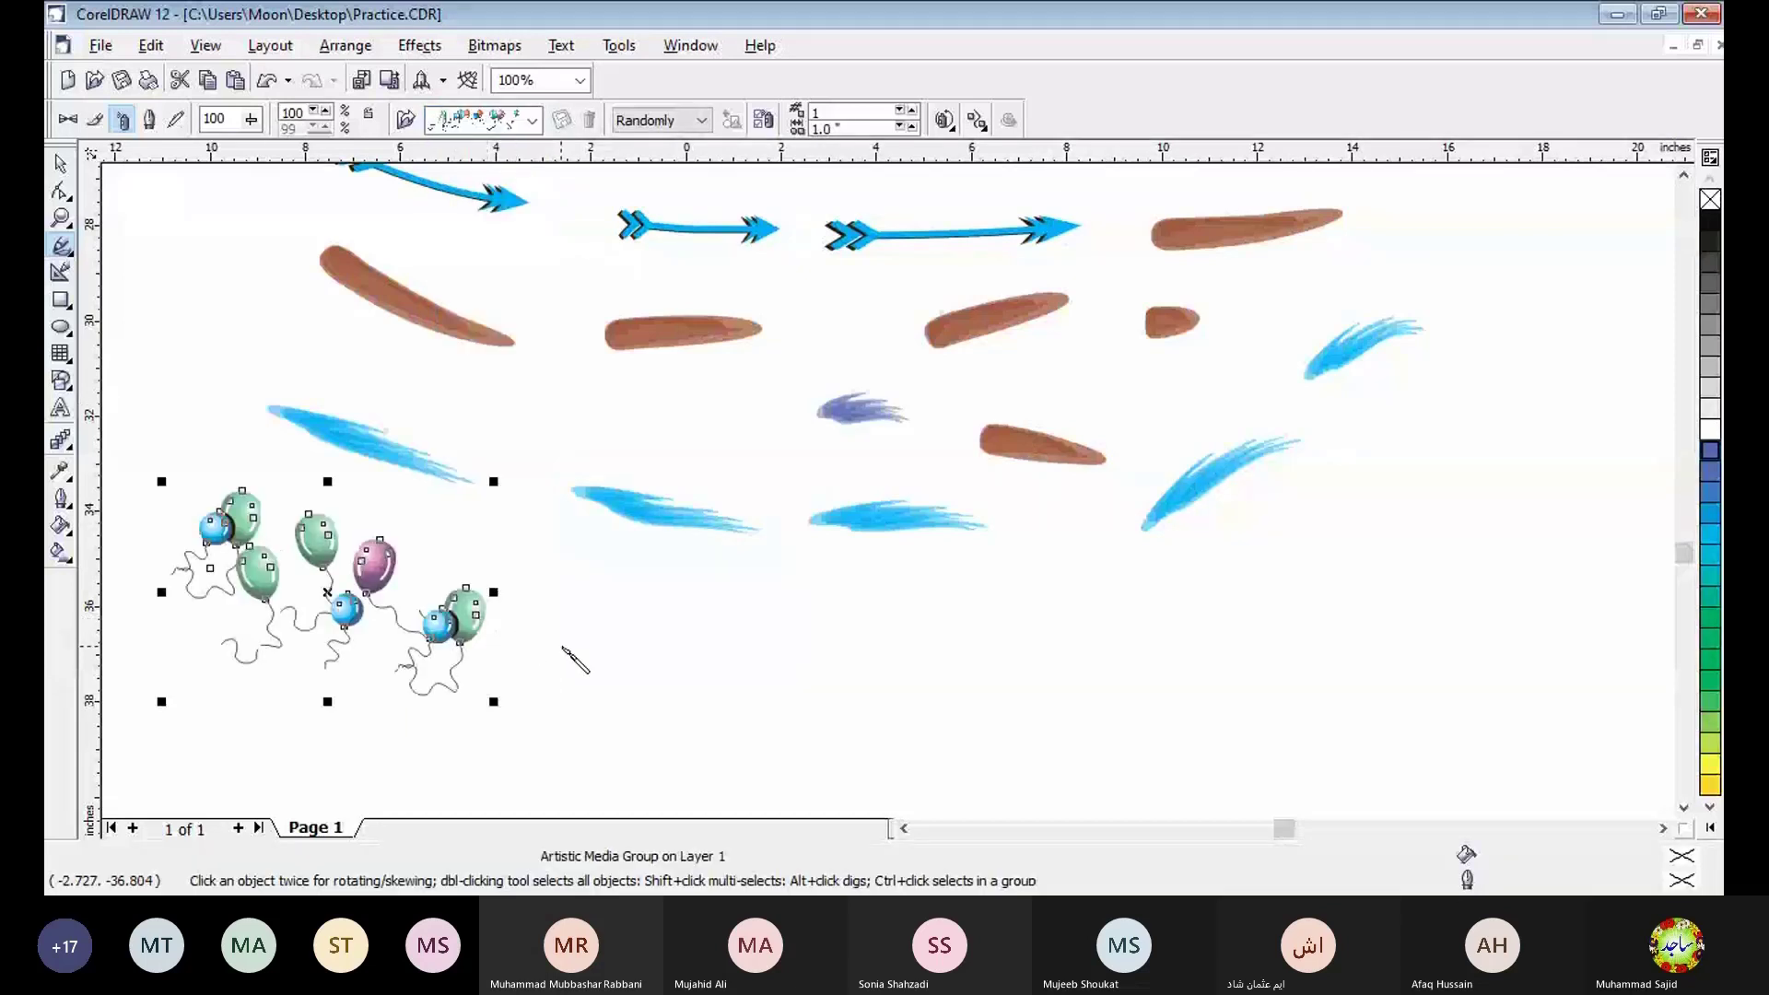
drag(563, 647, 979, 661)
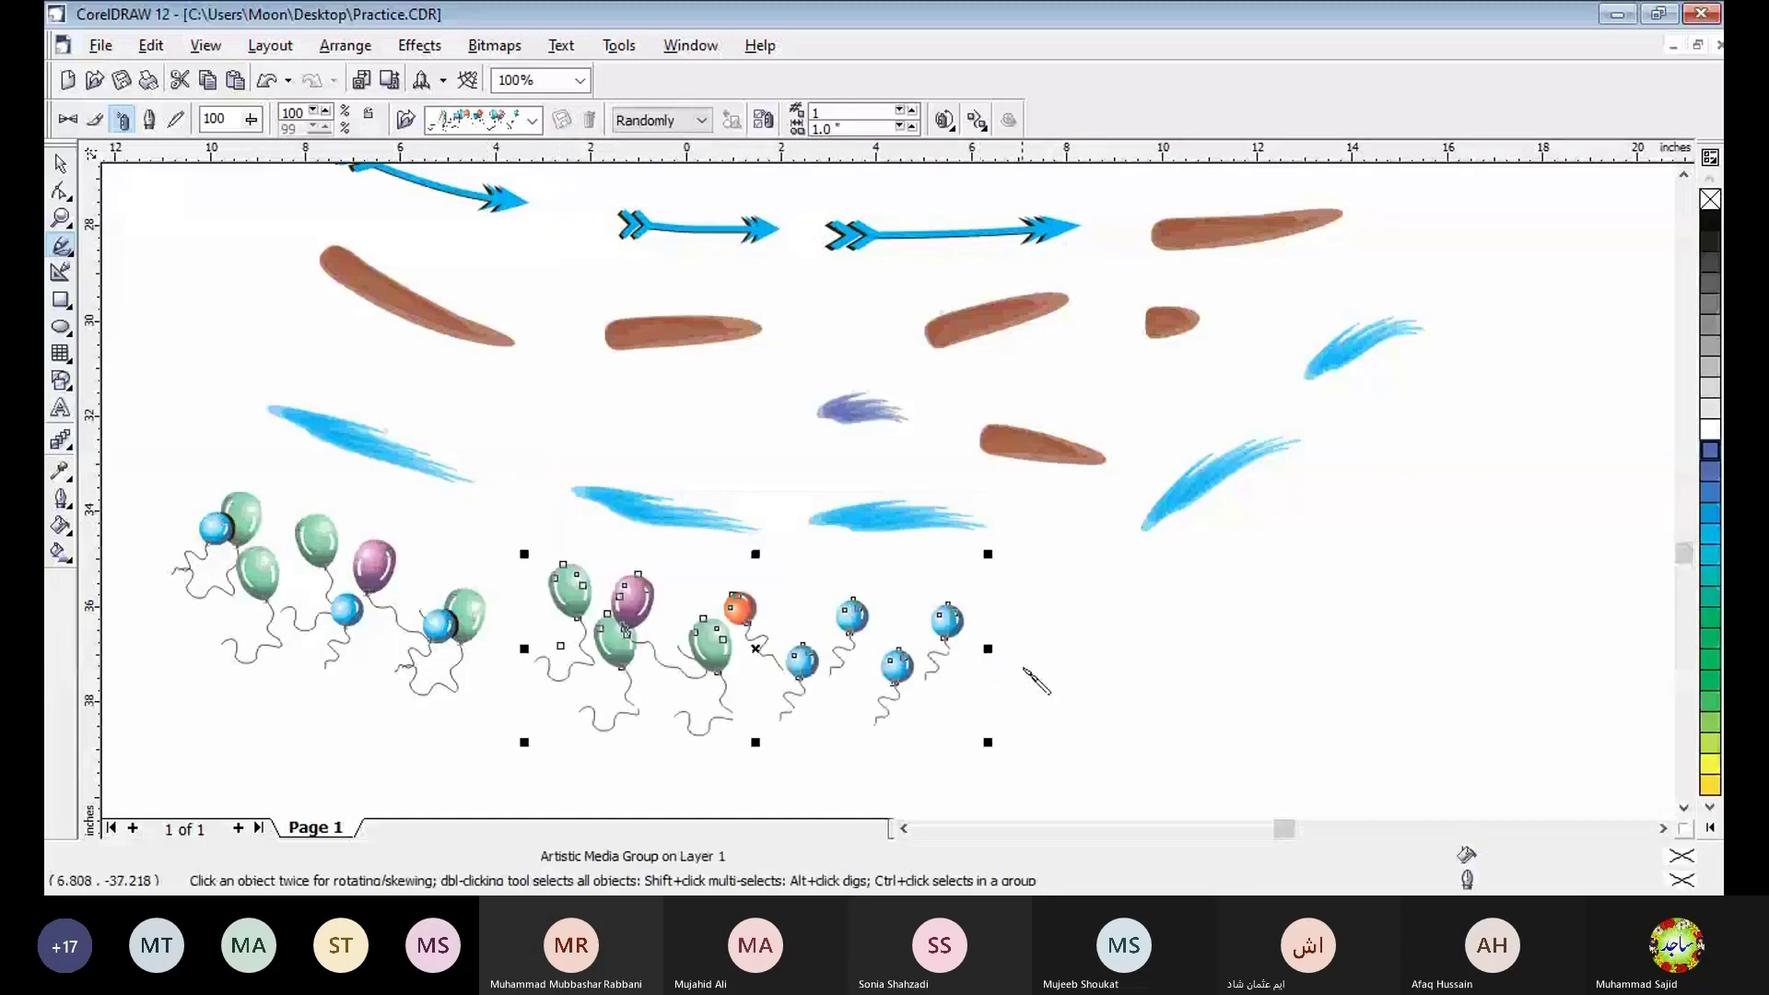
drag(1033, 669, 1442, 656)
- Change the last balloon stroke to the blue-green dash spraylist and draw two more dash strokes in a row below the balloons
click(1683, 810)
click(1683, 810)
click(1684, 810)
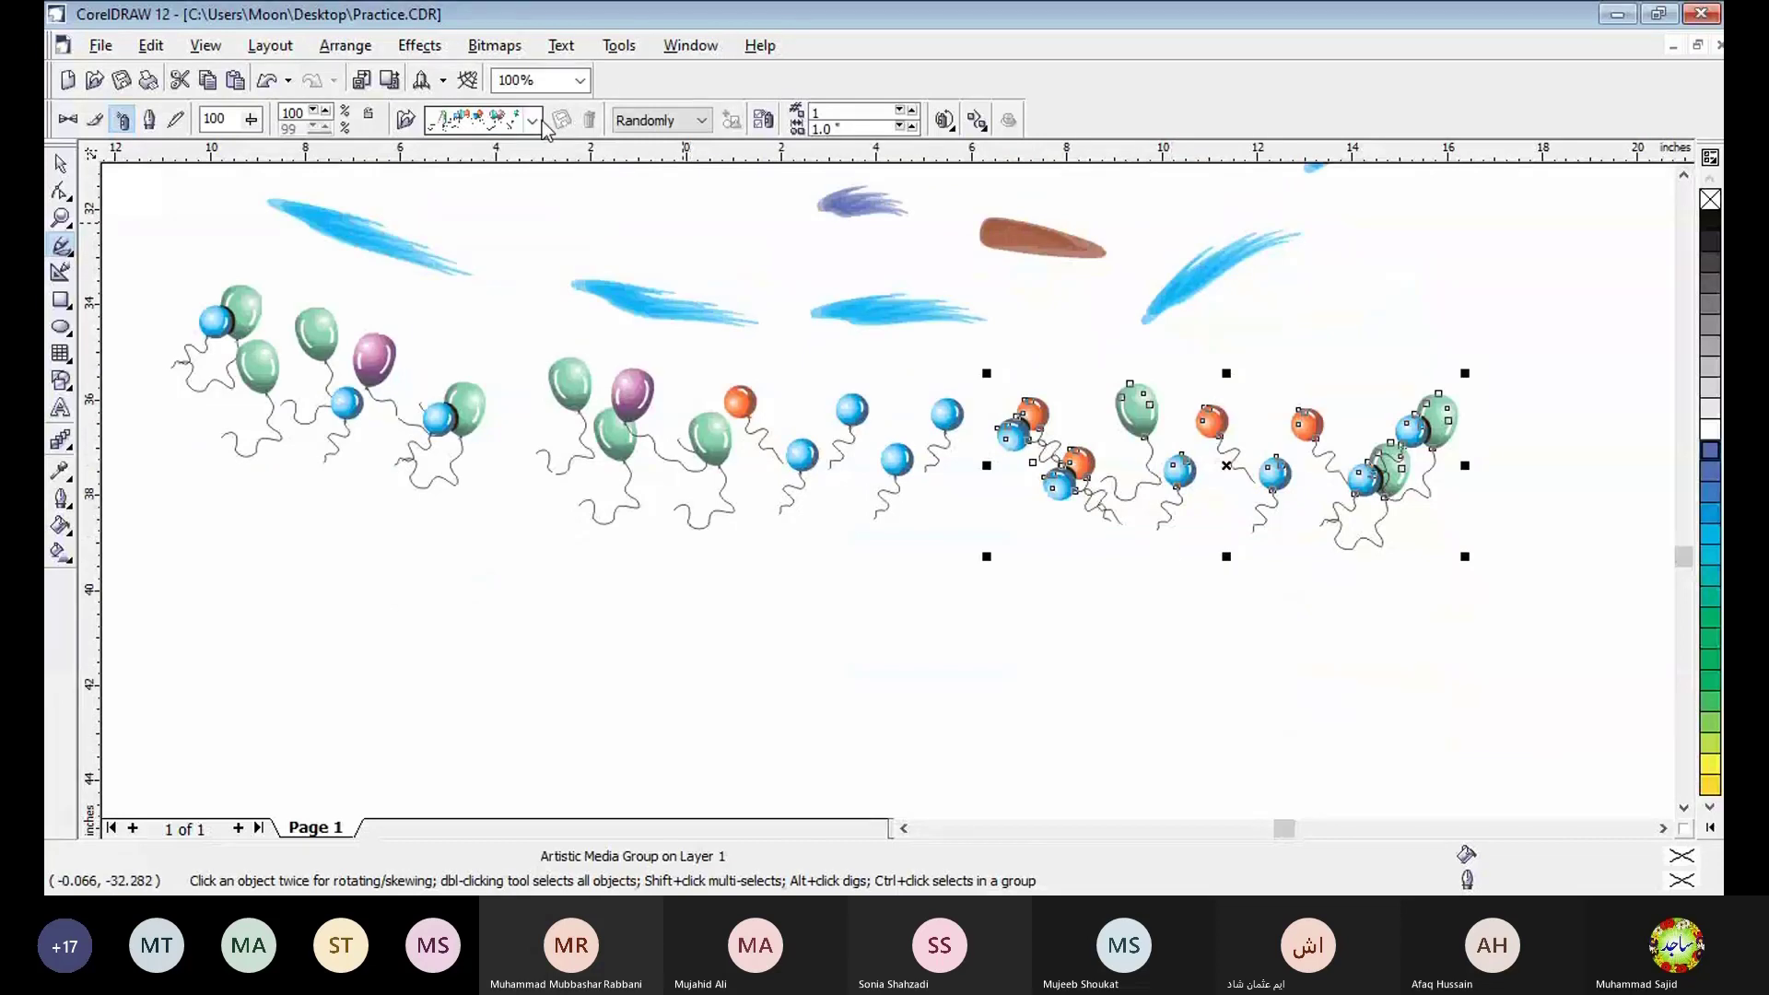
click(532, 120)
click(506, 209)
mouse_move(218, 612)
mouse_down()
mouse_move(518, 652)
mouse_move(853, 645)
mouse_up()
key(space)
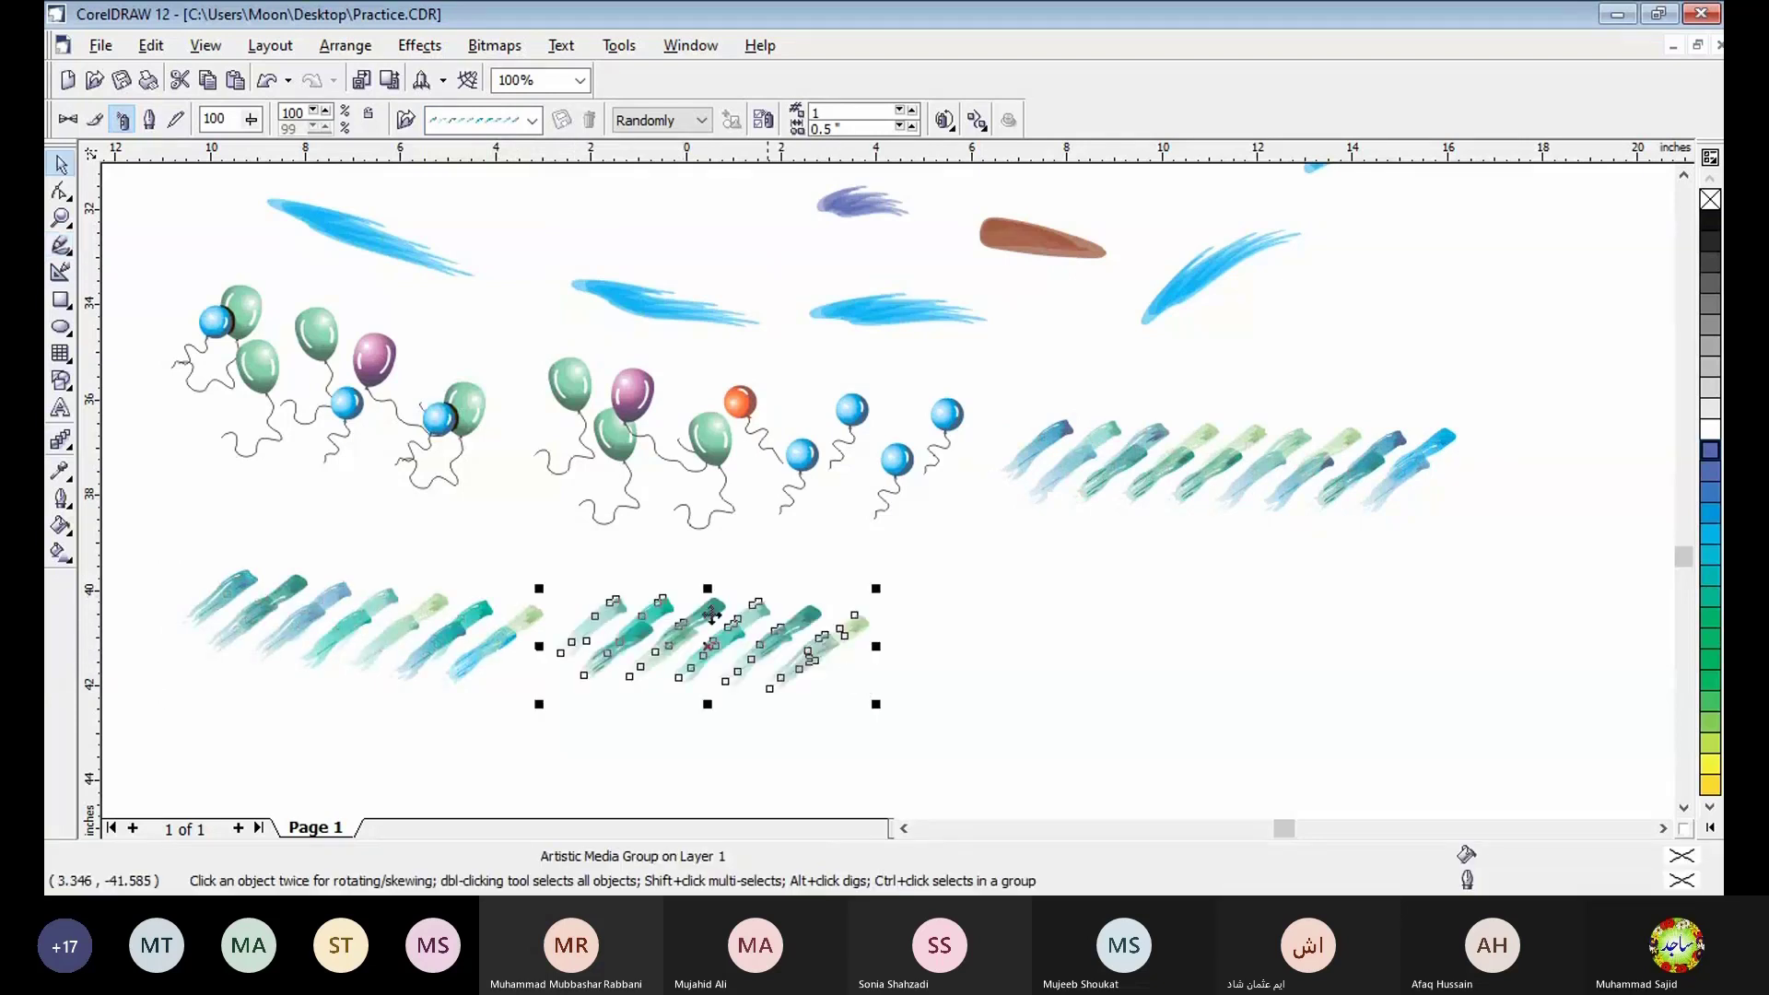
- Change the last dash stroke to the bubble spraylist and draw two more bubble strokes beside it
click(532, 125)
click(503, 187)
key(space)
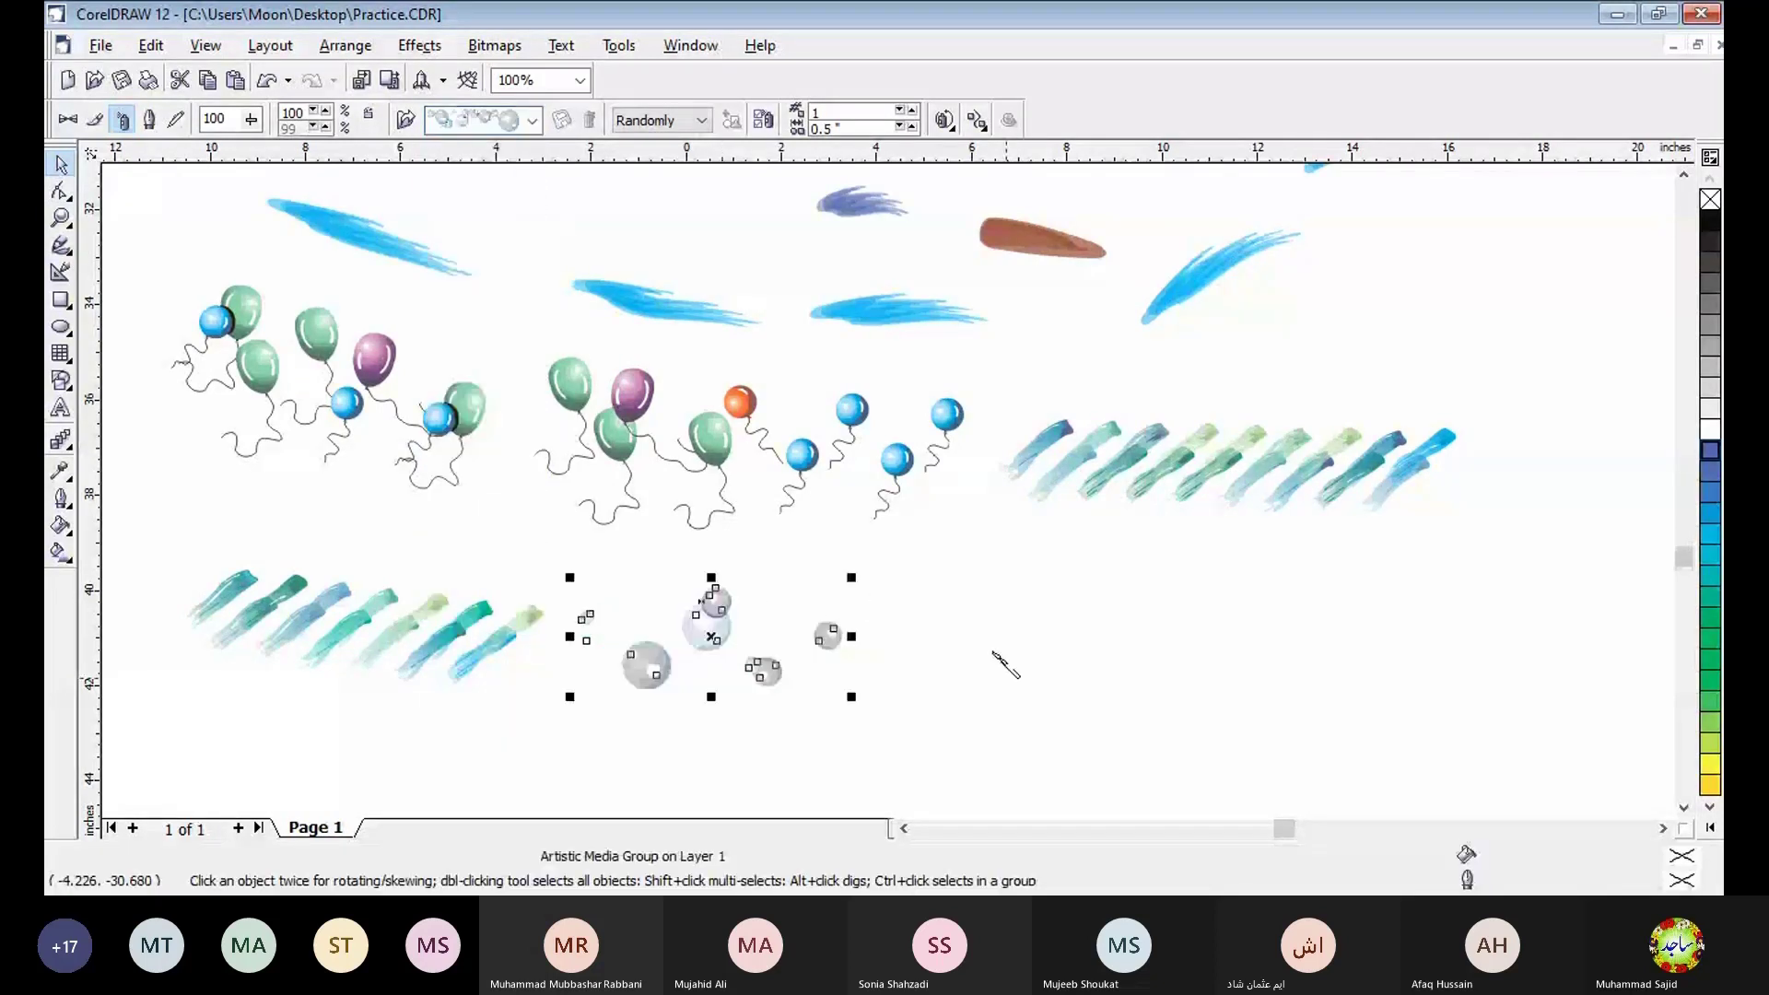
drag(993, 647, 1325, 680)
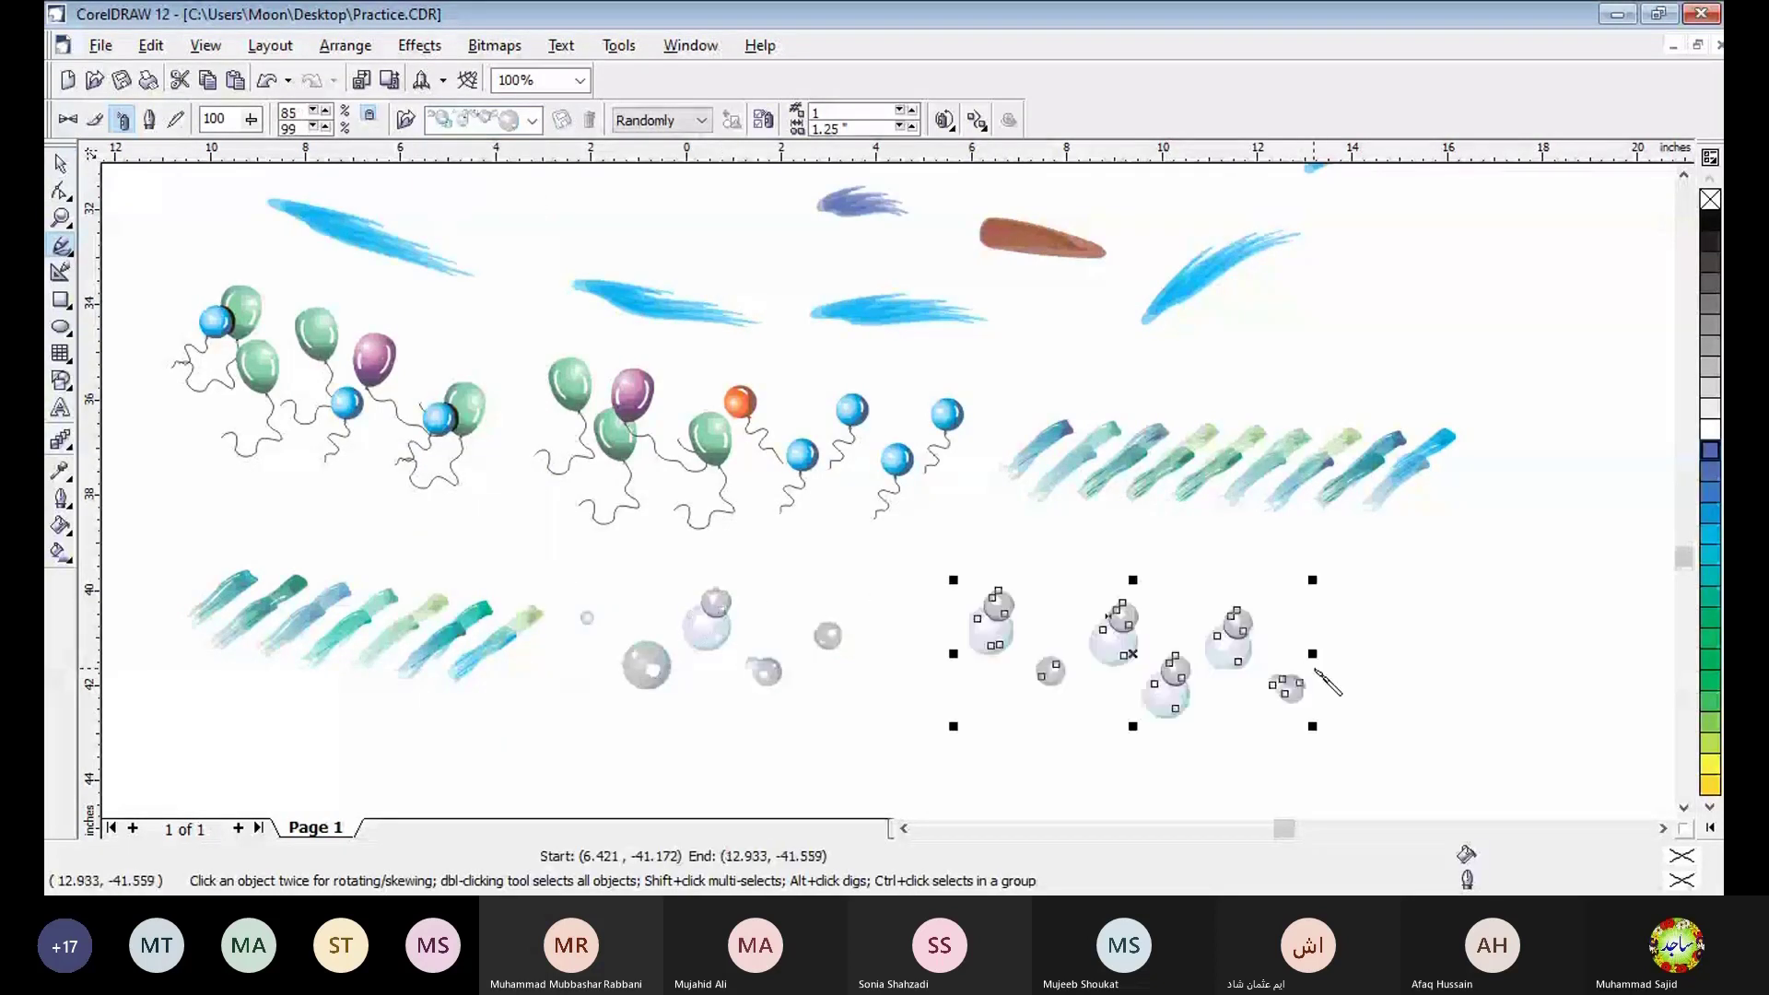
mouse_move(1347, 619)
mouse_down()
mouse_move(1491, 553)
mouse_move(1561, 576)
mouse_up()
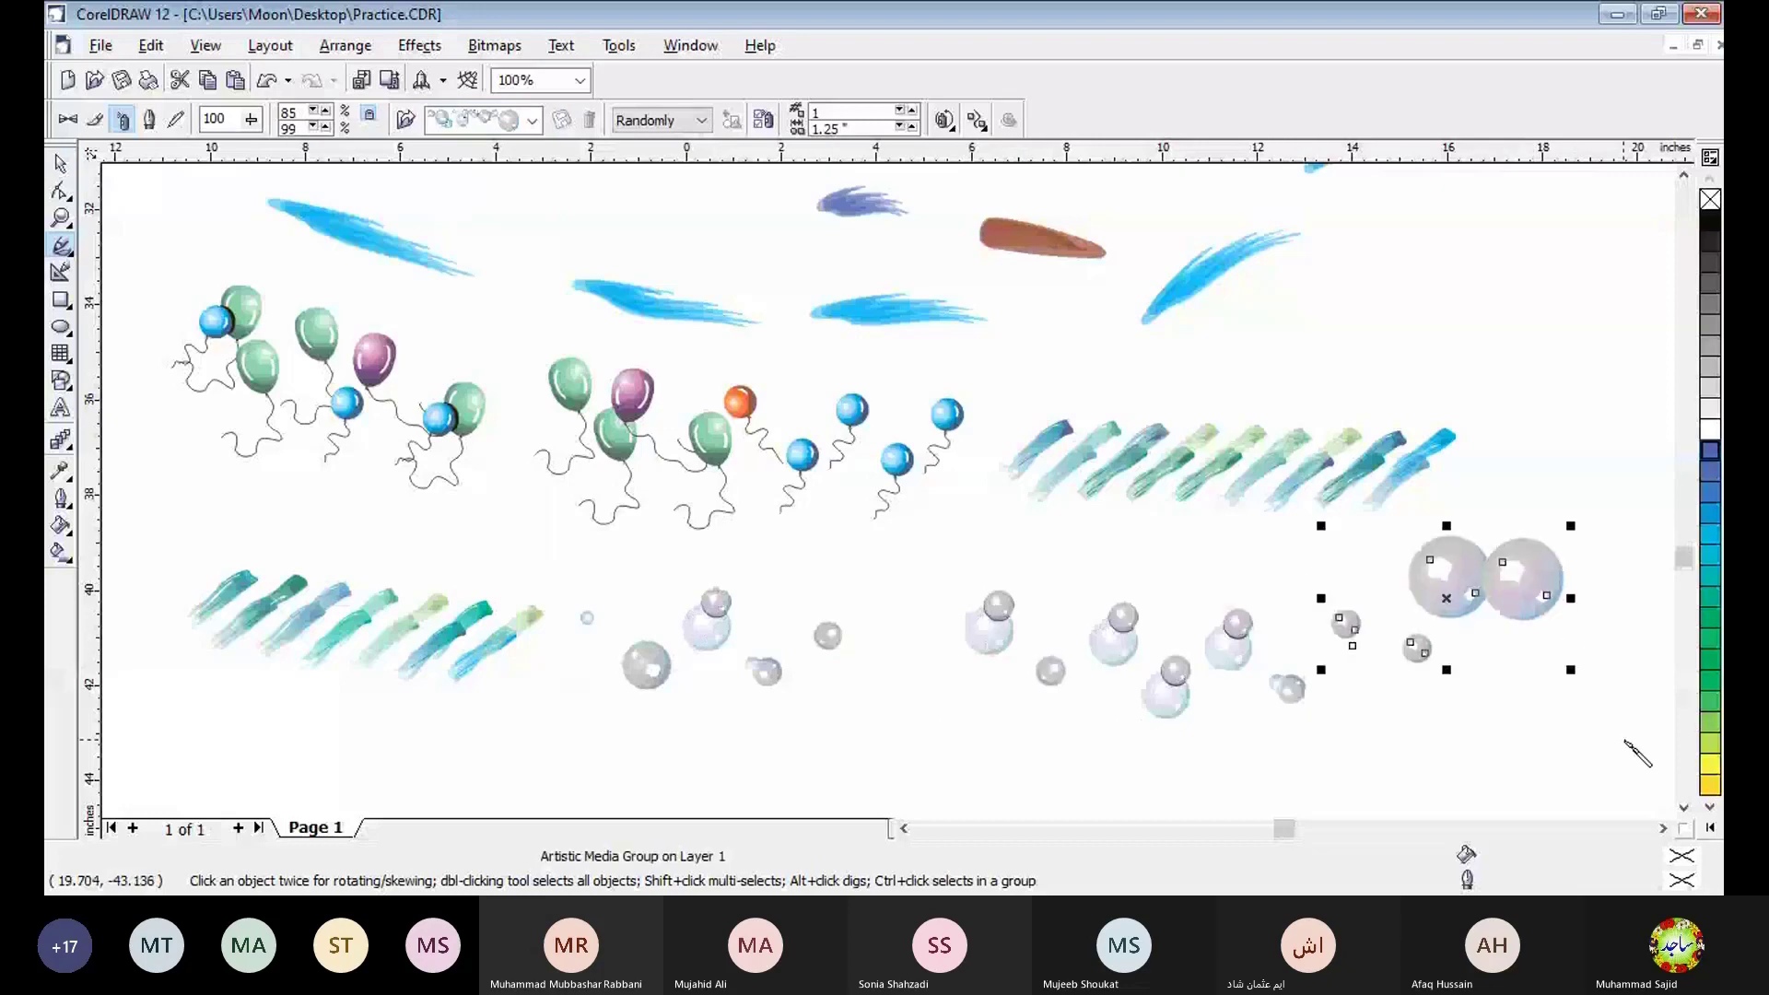
- Change the last bubble stroke to the autumn leaf spraylist and draw two more leaf strokes in the row below
click(1684, 808)
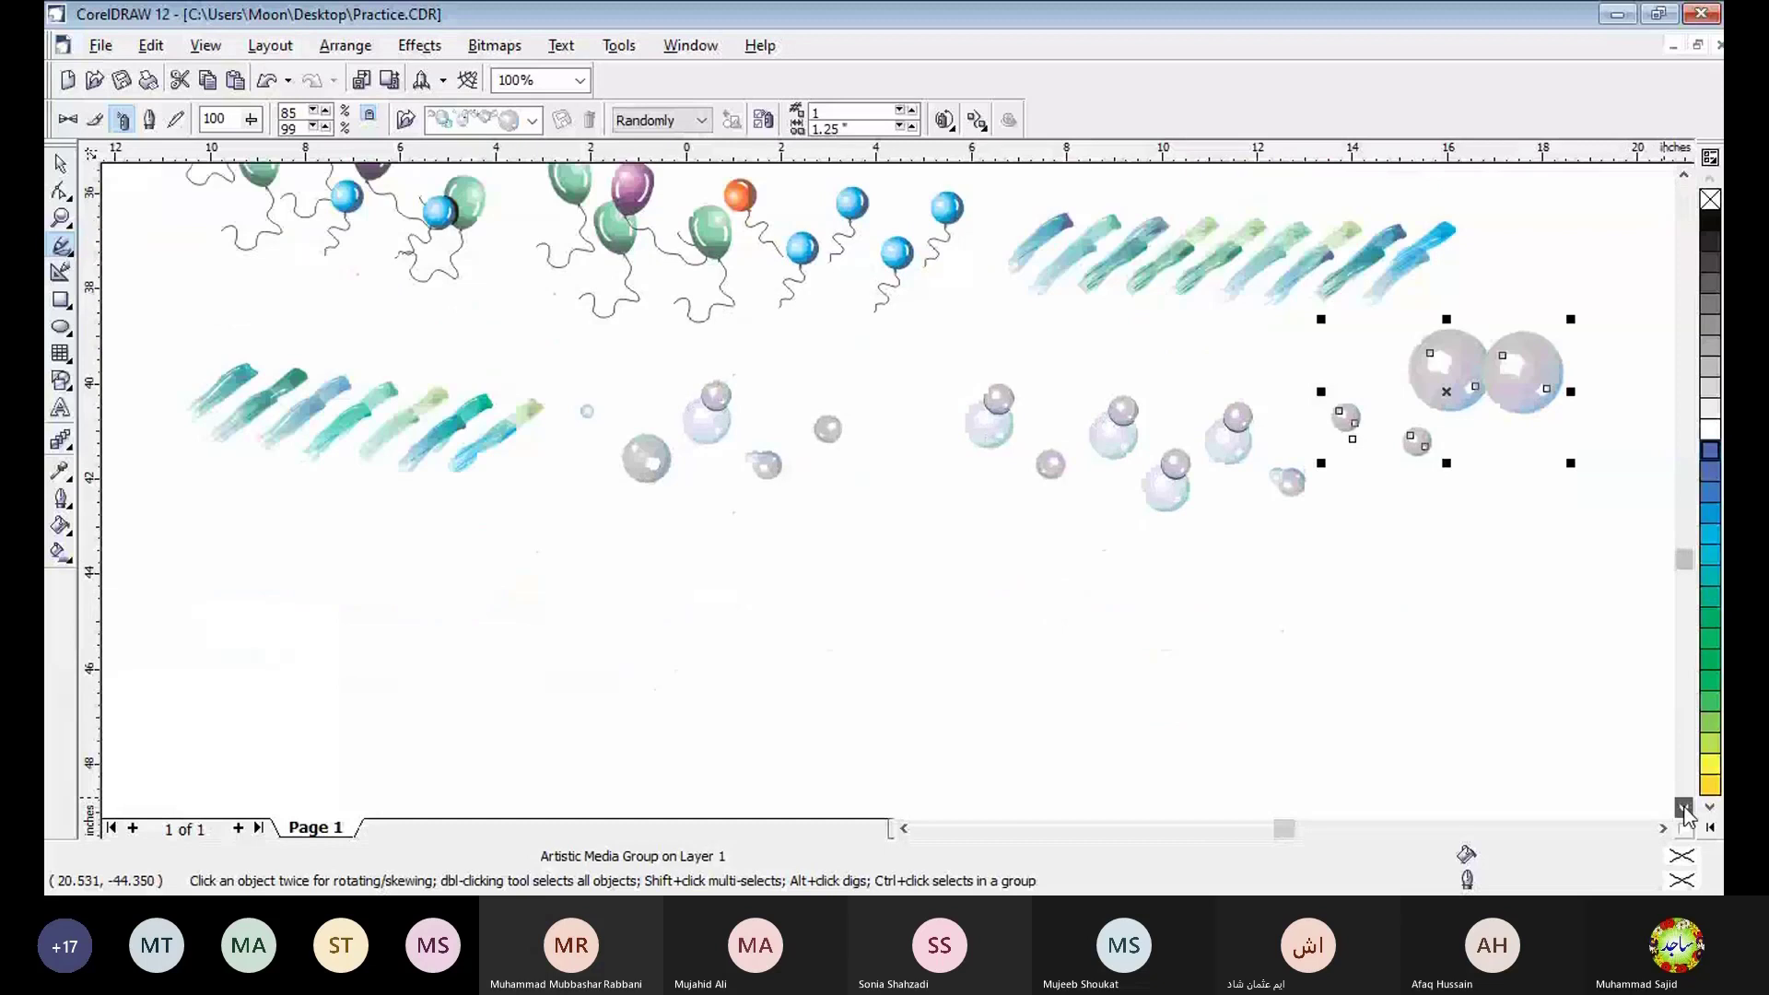
click(533, 120)
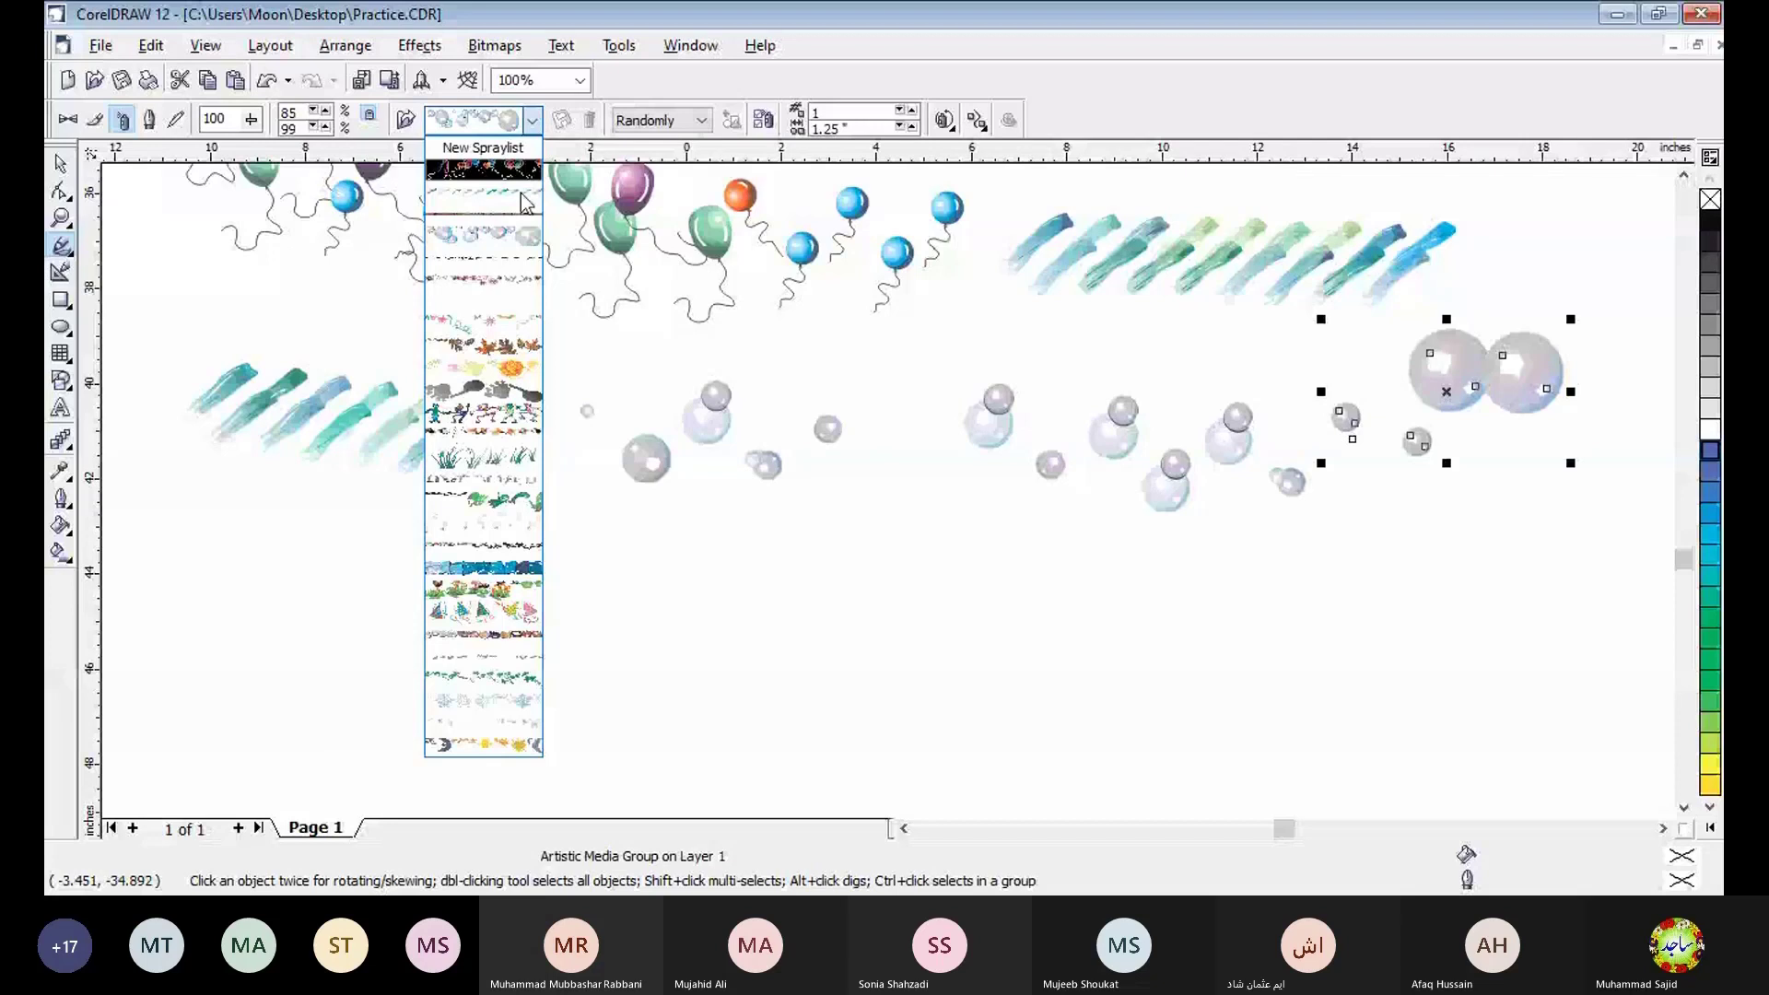
click(501, 354)
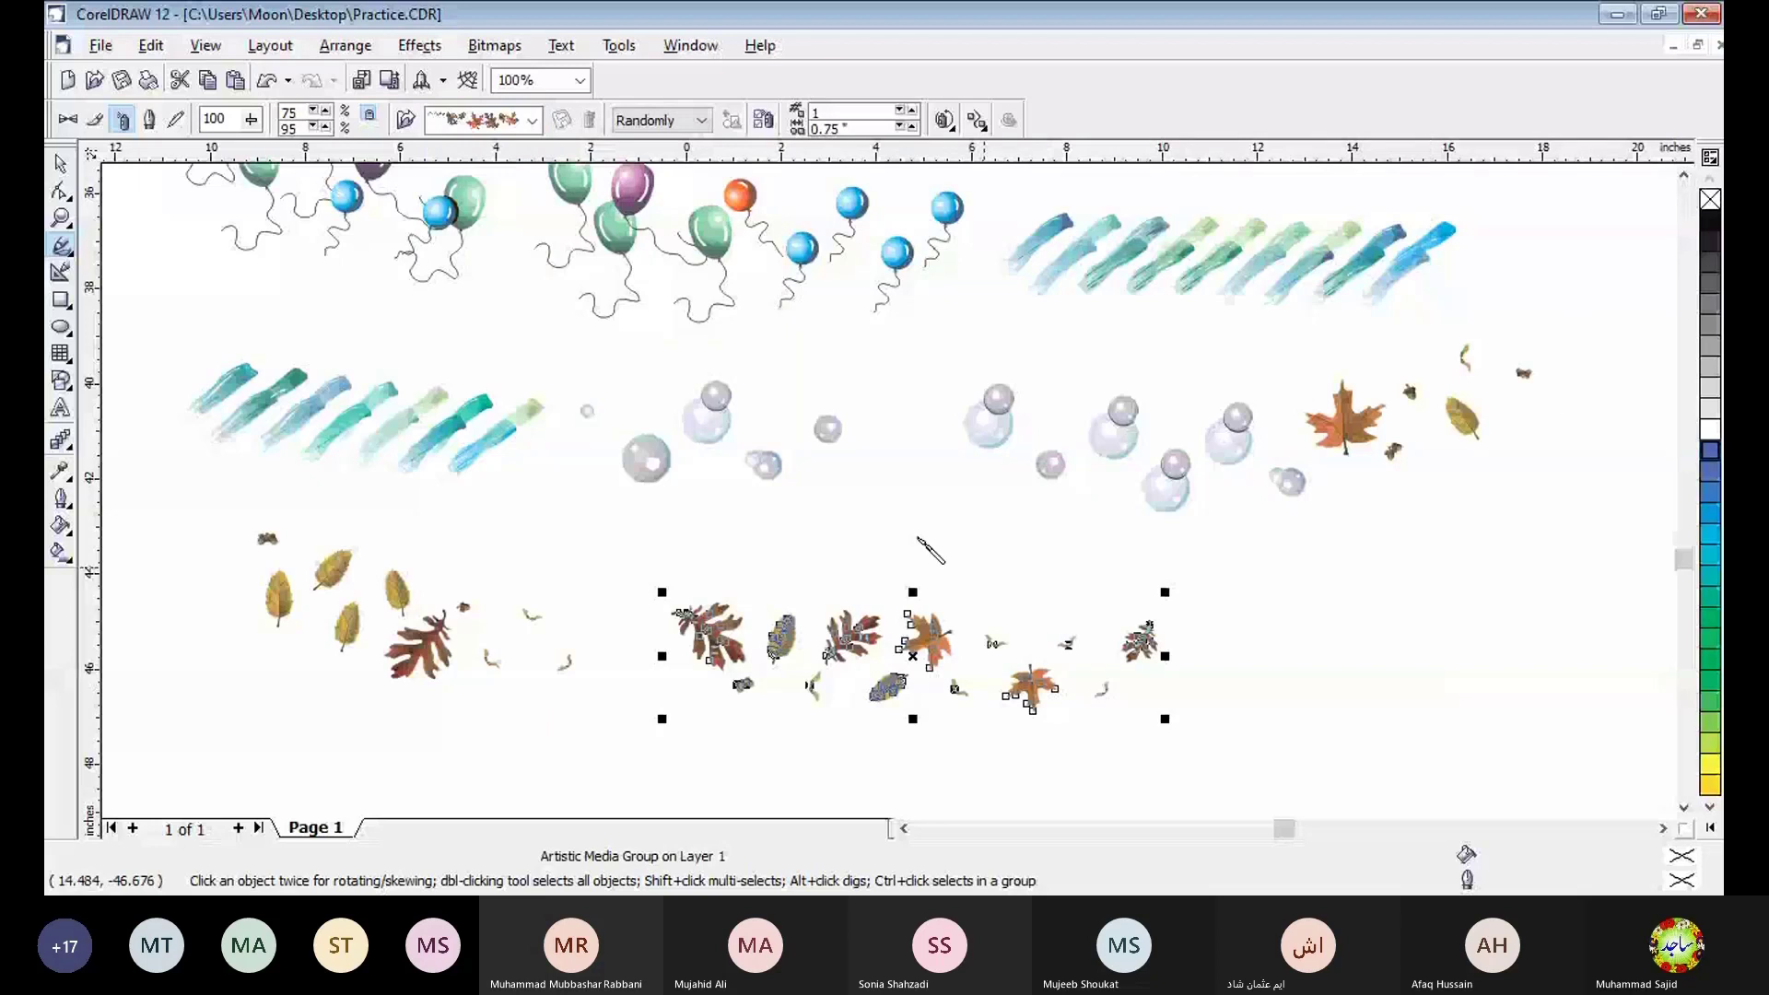
- Change the last leaf stroke to the grass spraylist and draw two more grass strokes beside it
click(532, 120)
click(508, 472)
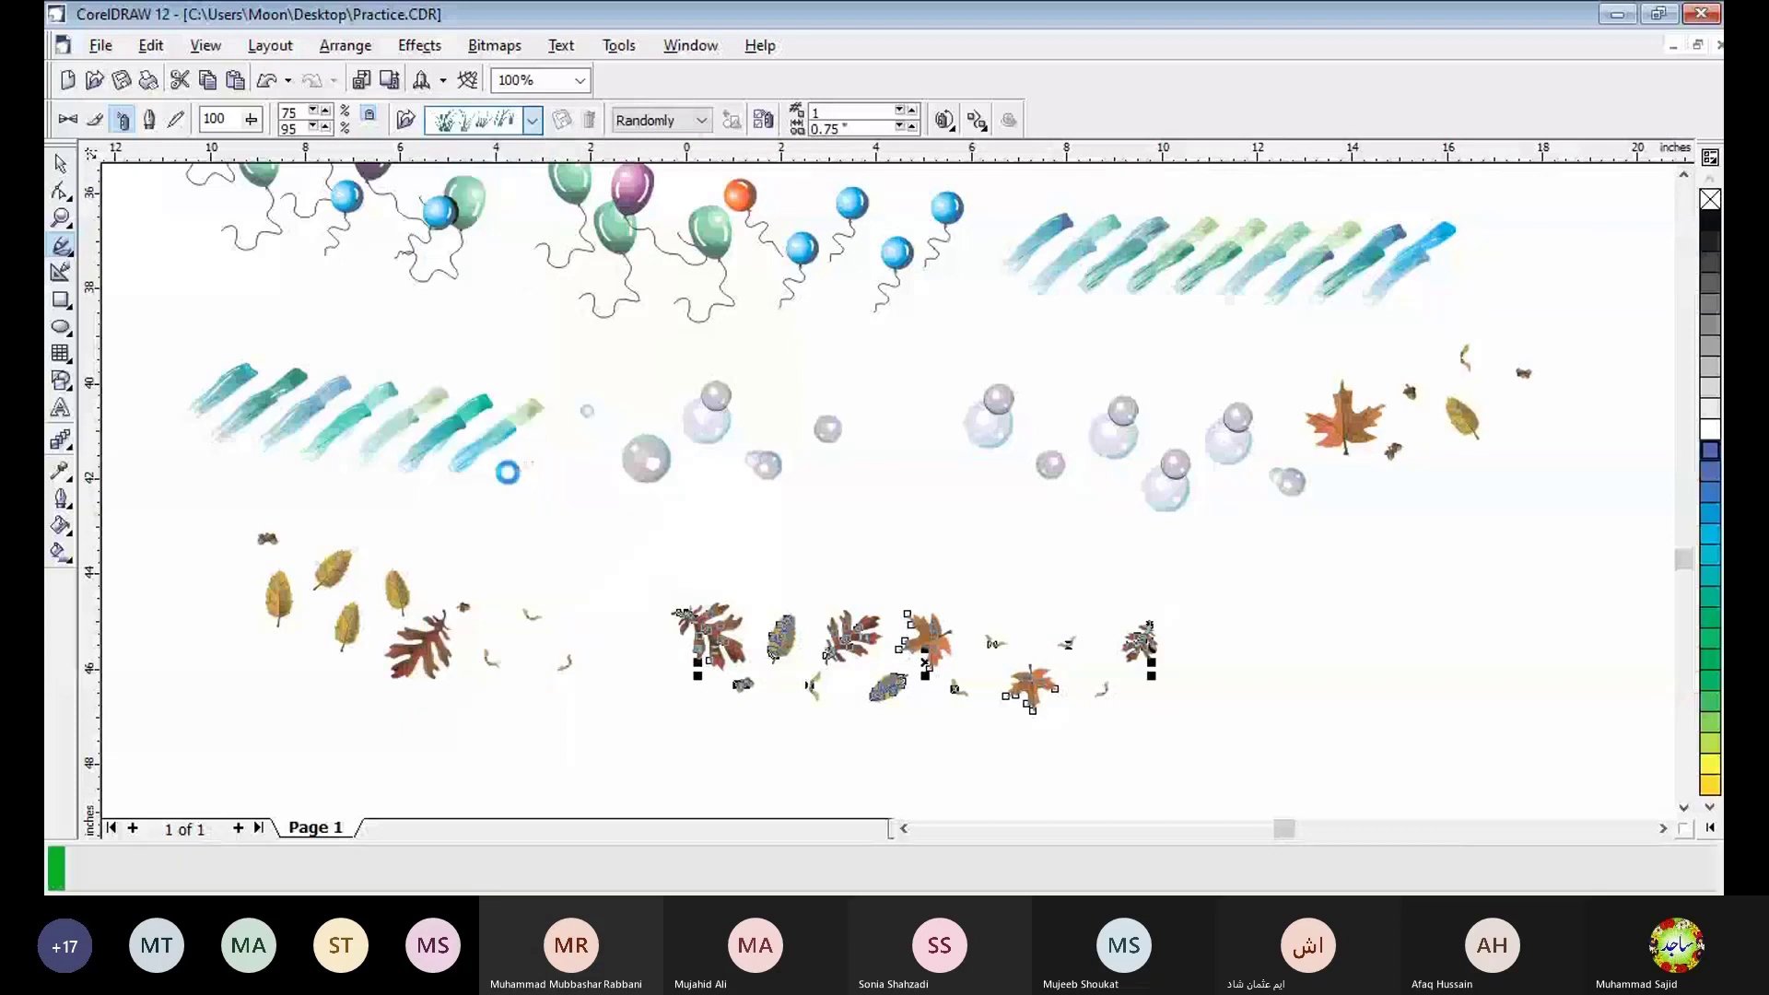
drag(1345, 640, 1596, 612)
drag(1233, 618, 1344, 717)
- Change the steep grass stroke to the snowflake spraylist and draw two snowflake strokes in the empty area below
click(1684, 809)
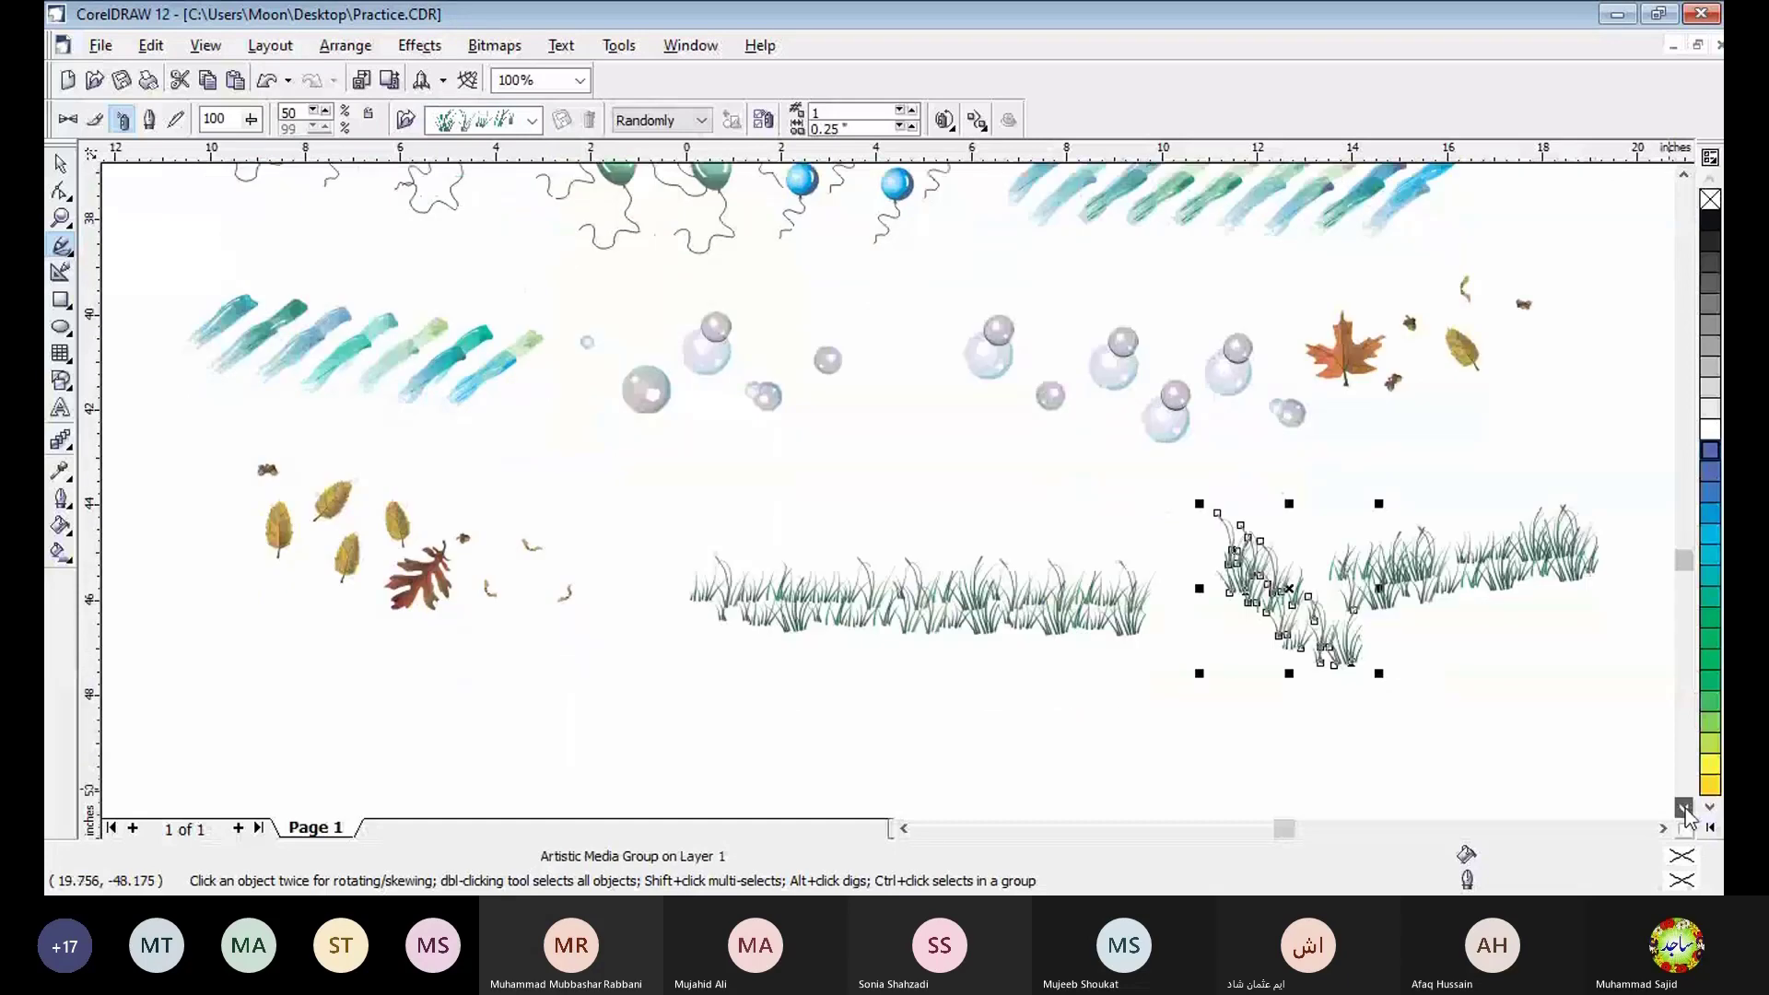
drag(313, 564, 549, 606)
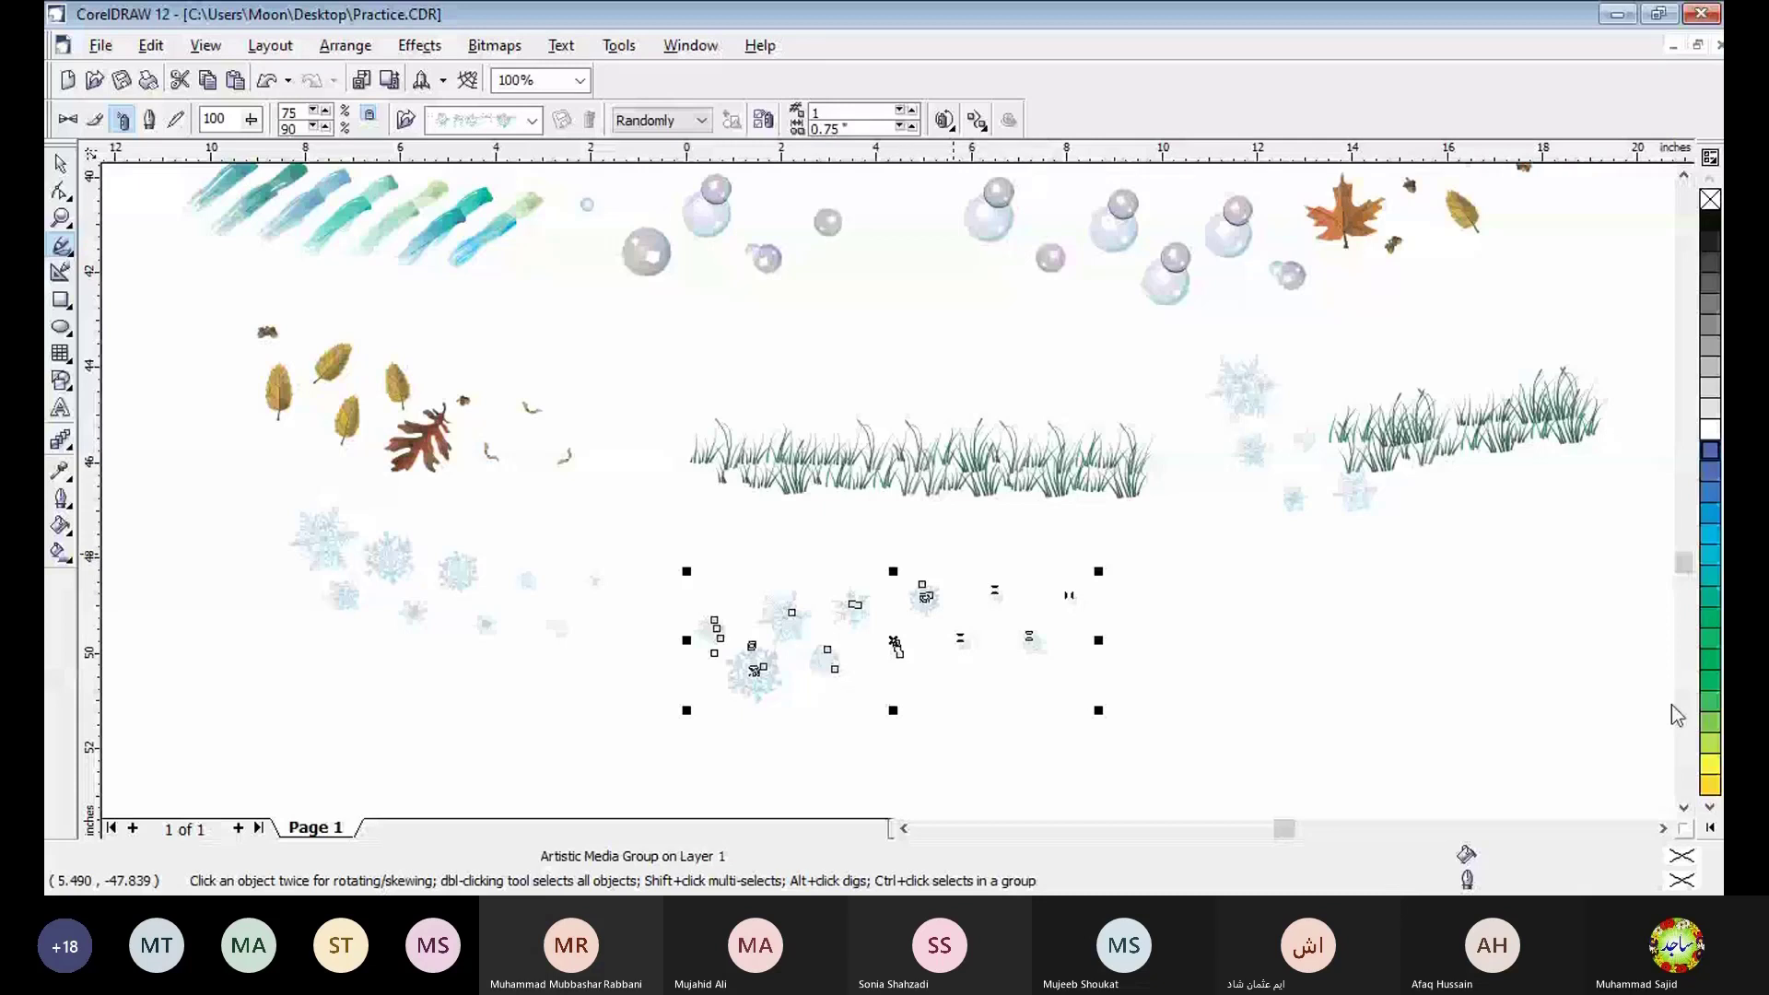
- Switch Artistic Media to Calligraphic mode and make black the default fill for new graphic objects
click(1684, 807)
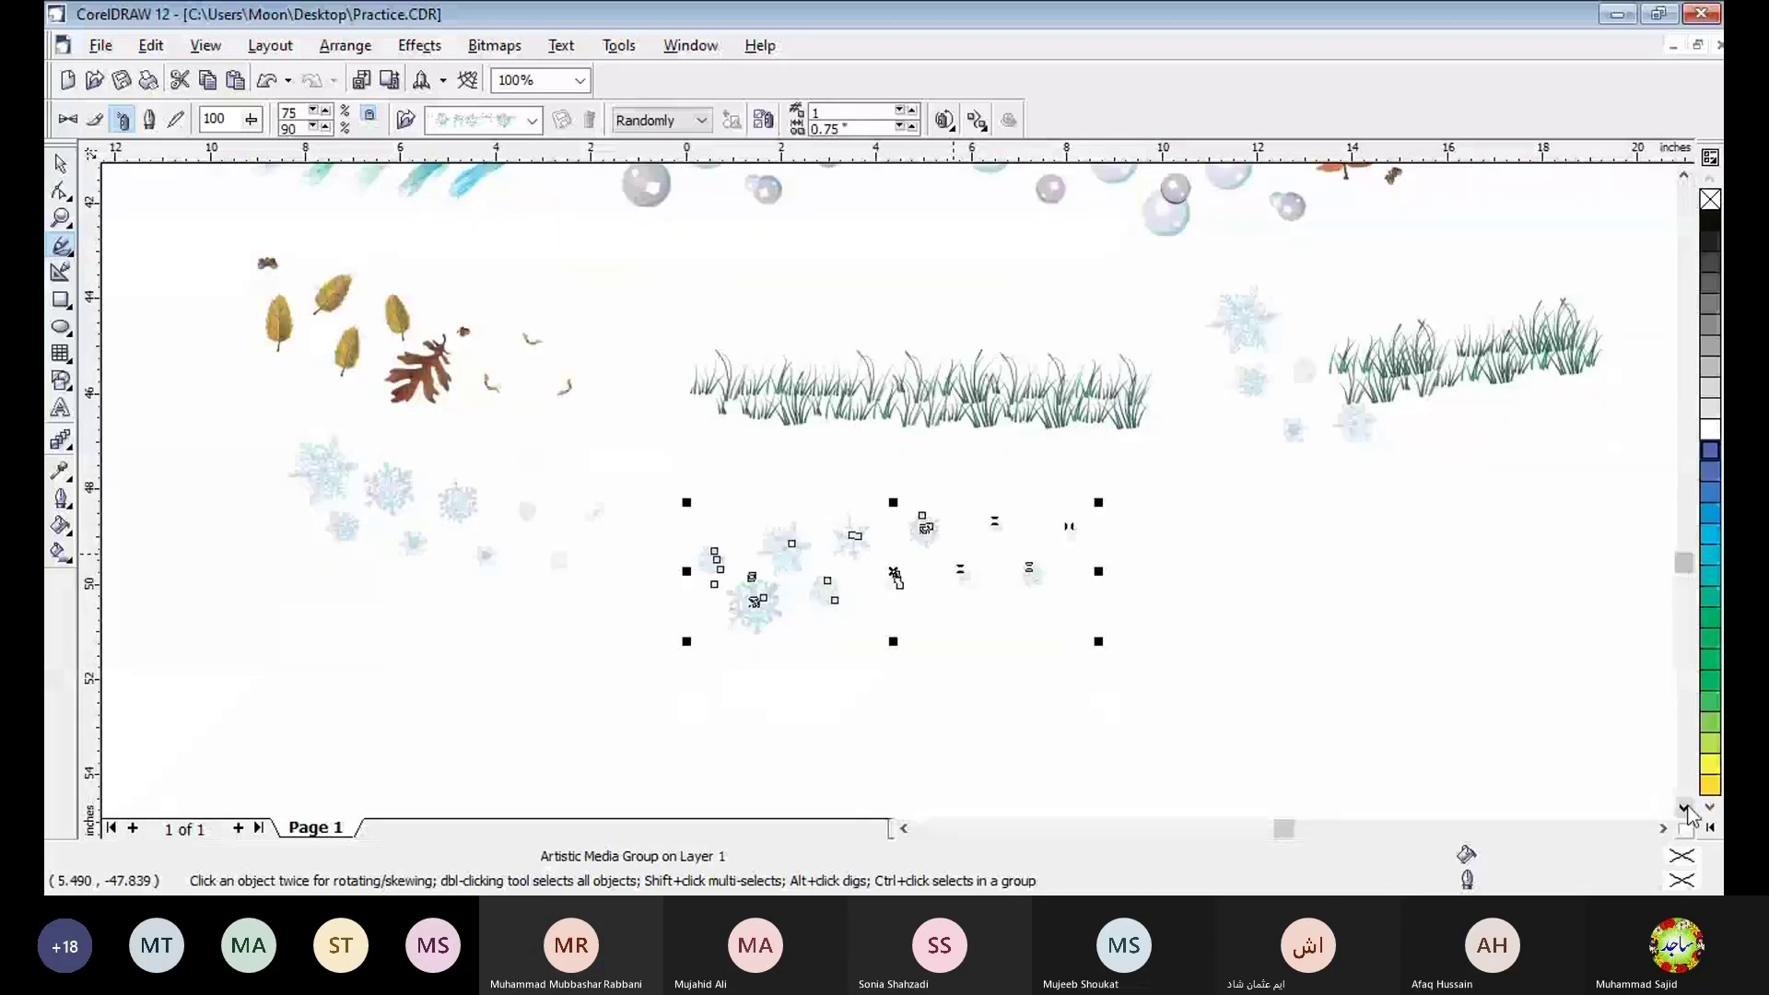
click(1686, 809)
click(149, 120)
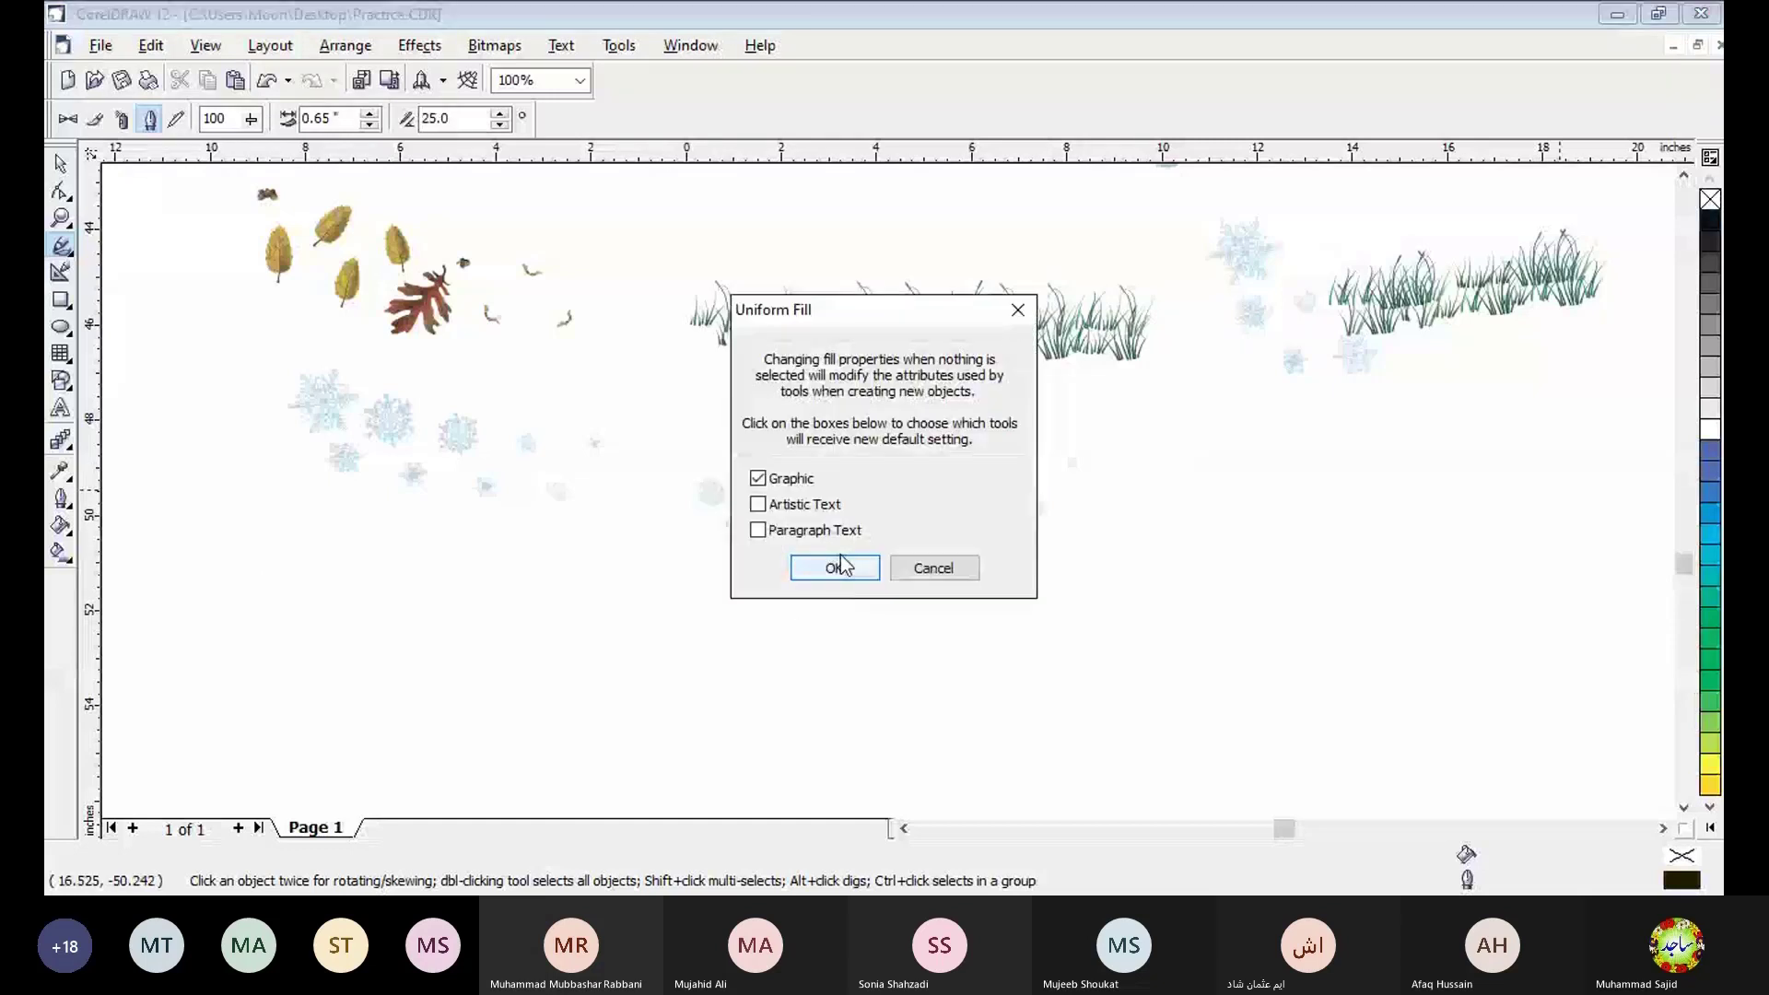
click(837, 568)
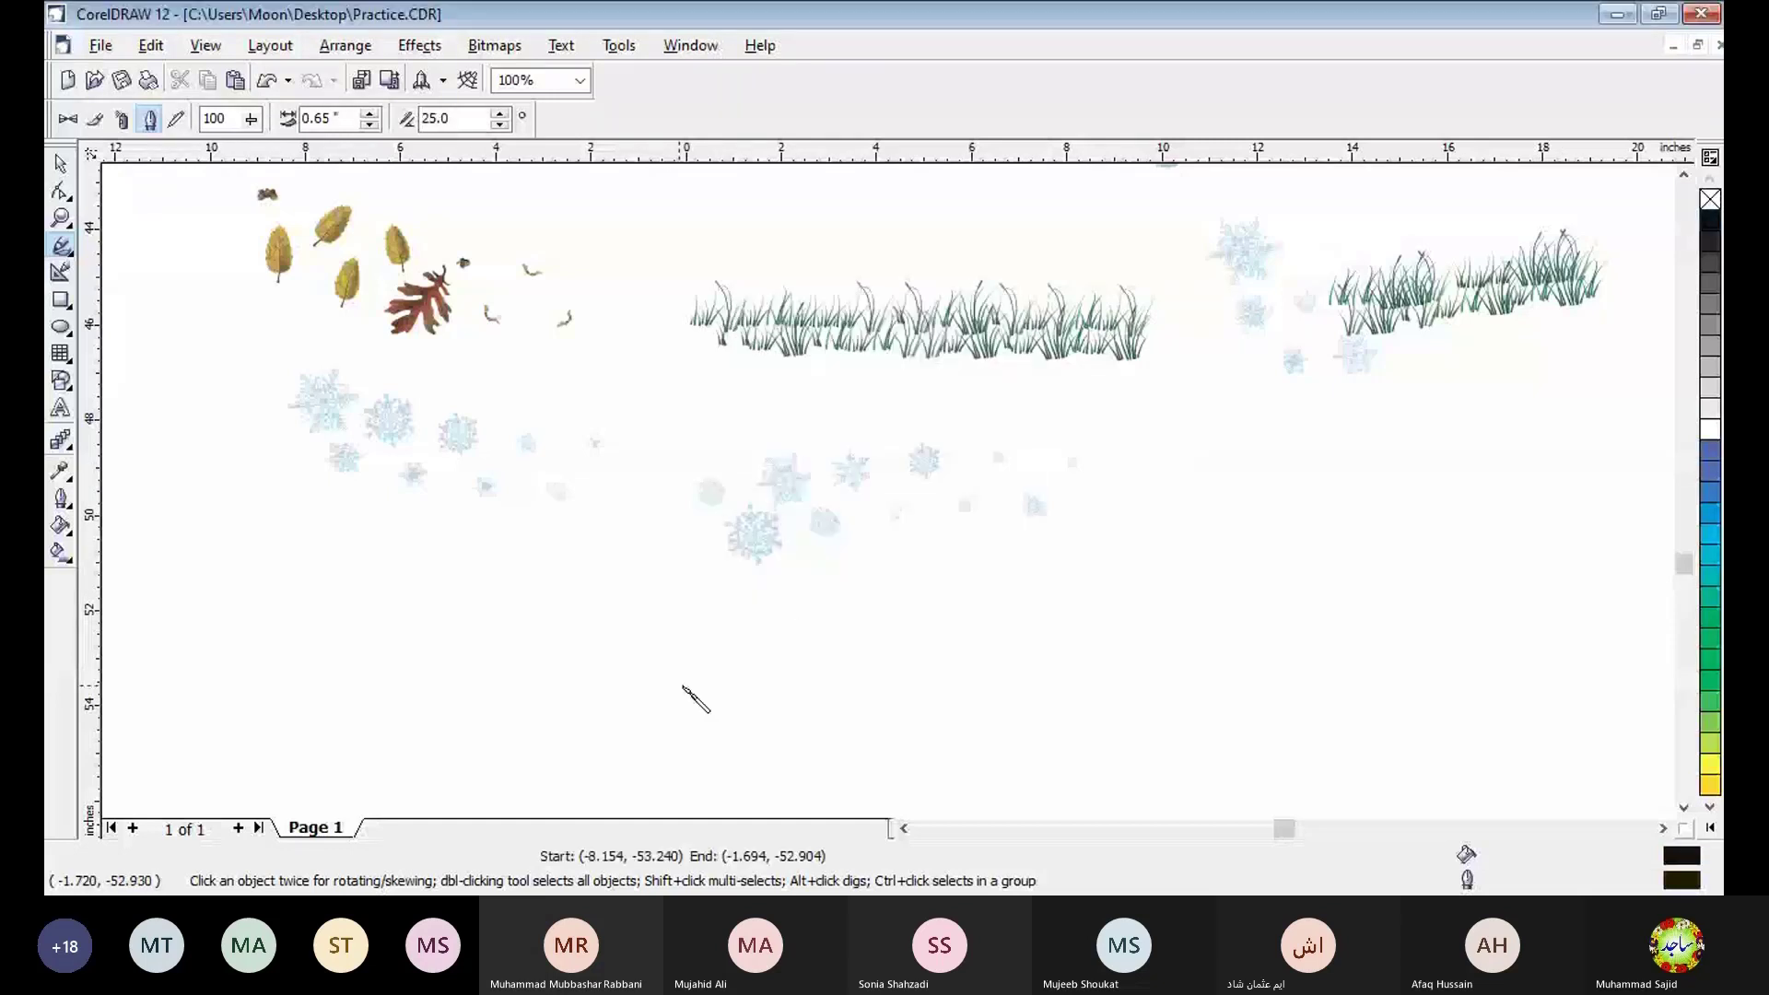
- Draw a short flat calligraphic stroke and a letter-like one at 0.95 inch width and 0 degree angle, filling the latter black
drag(451, 664, 684, 678)
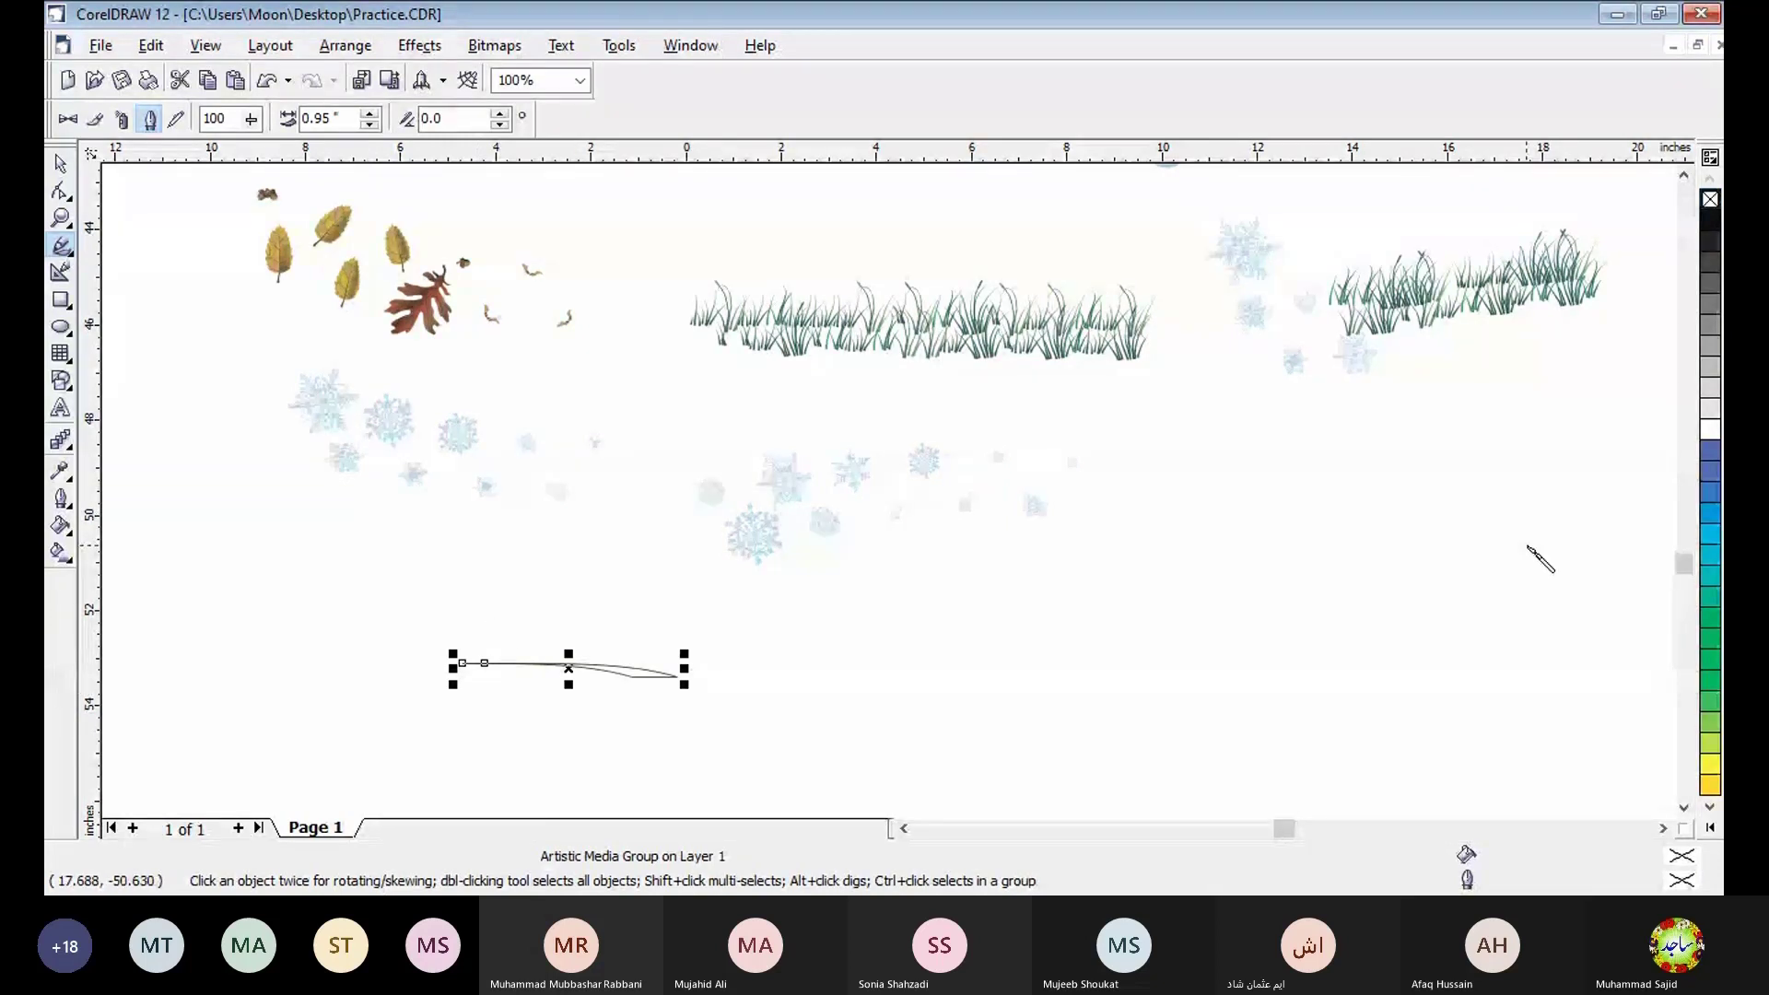
mouse_move(1530, 548)
mouse_down()
mouse_move(1264, 659)
mouse_move(1203, 716)
mouse_up()
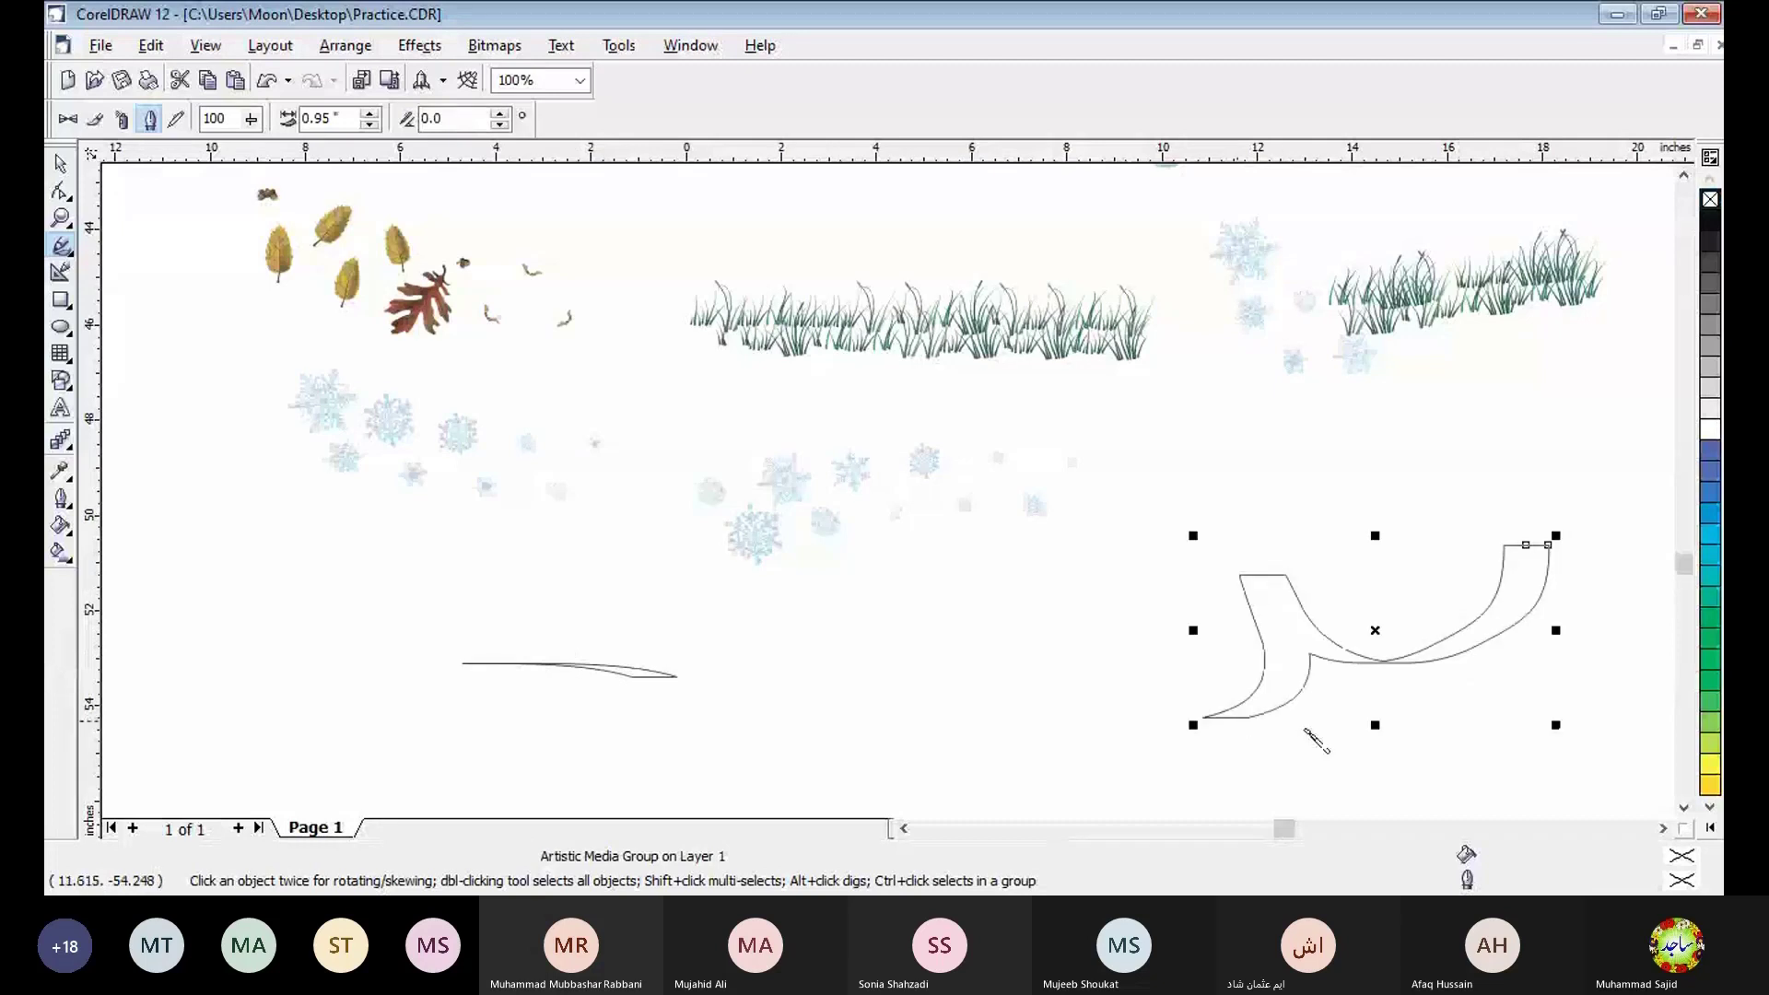
click(1711, 224)
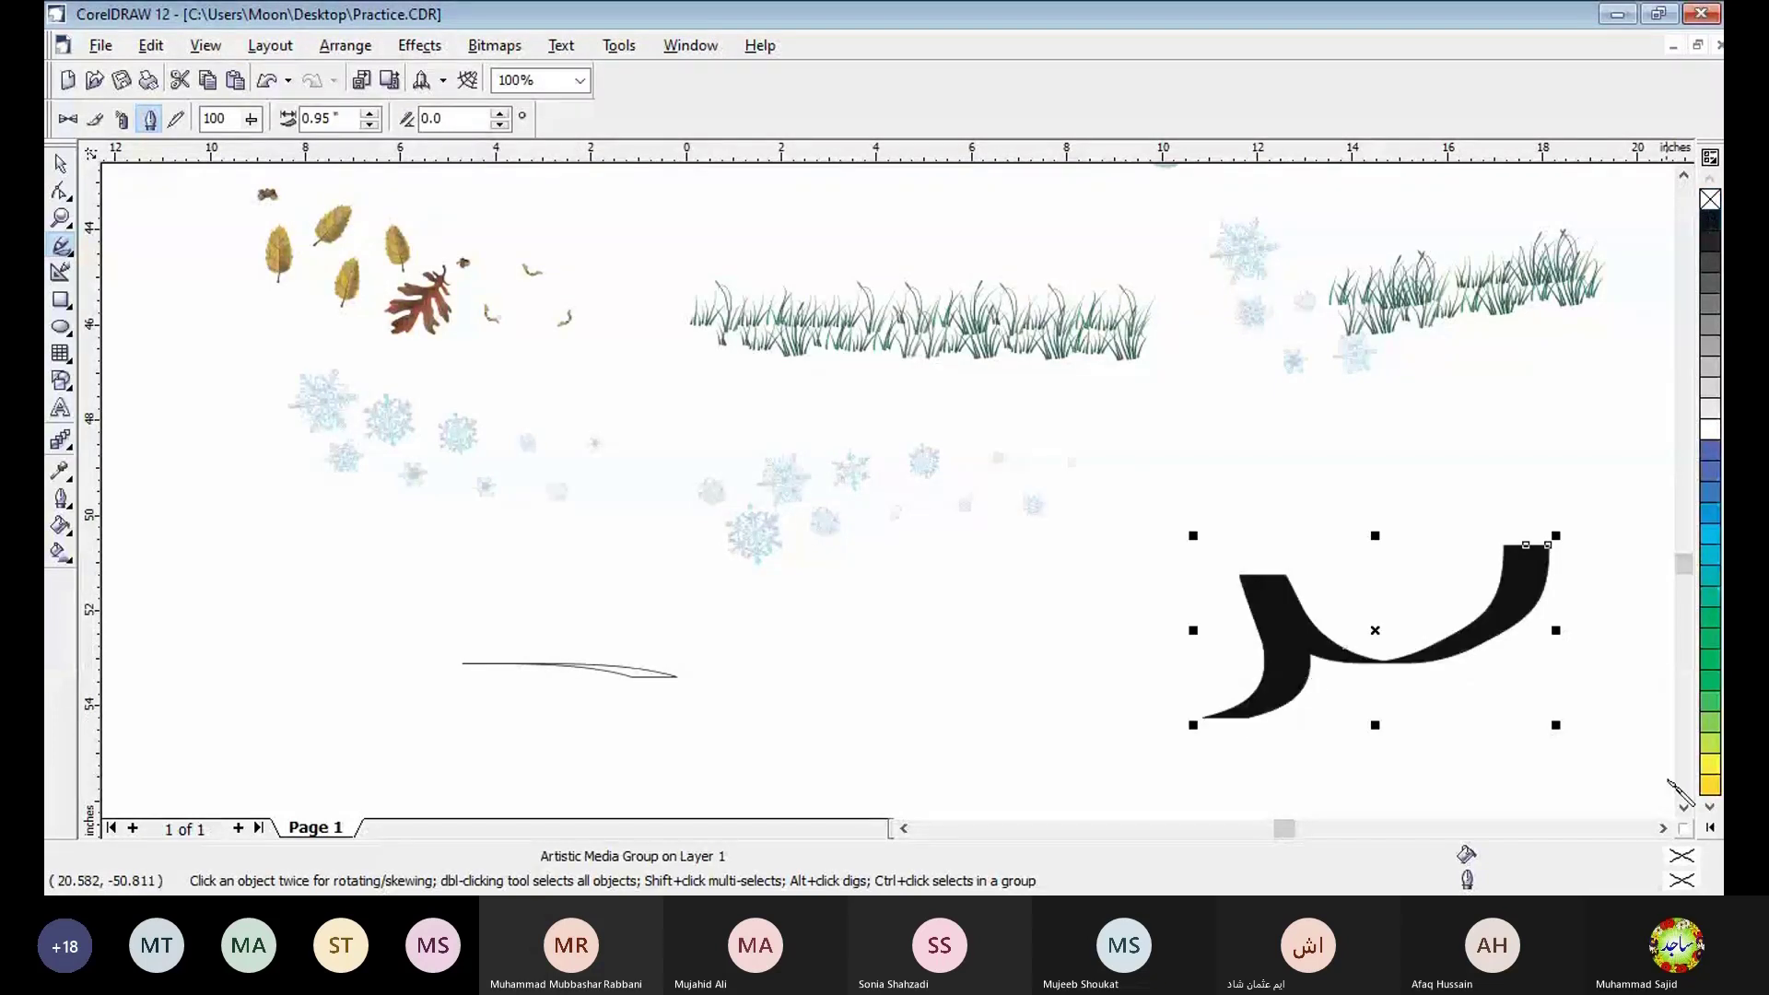
- Raise the black letter stroke's calligraphic angle to 20 degrees, then set it to 10 degrees
scroll(1670, 781, down, 3)
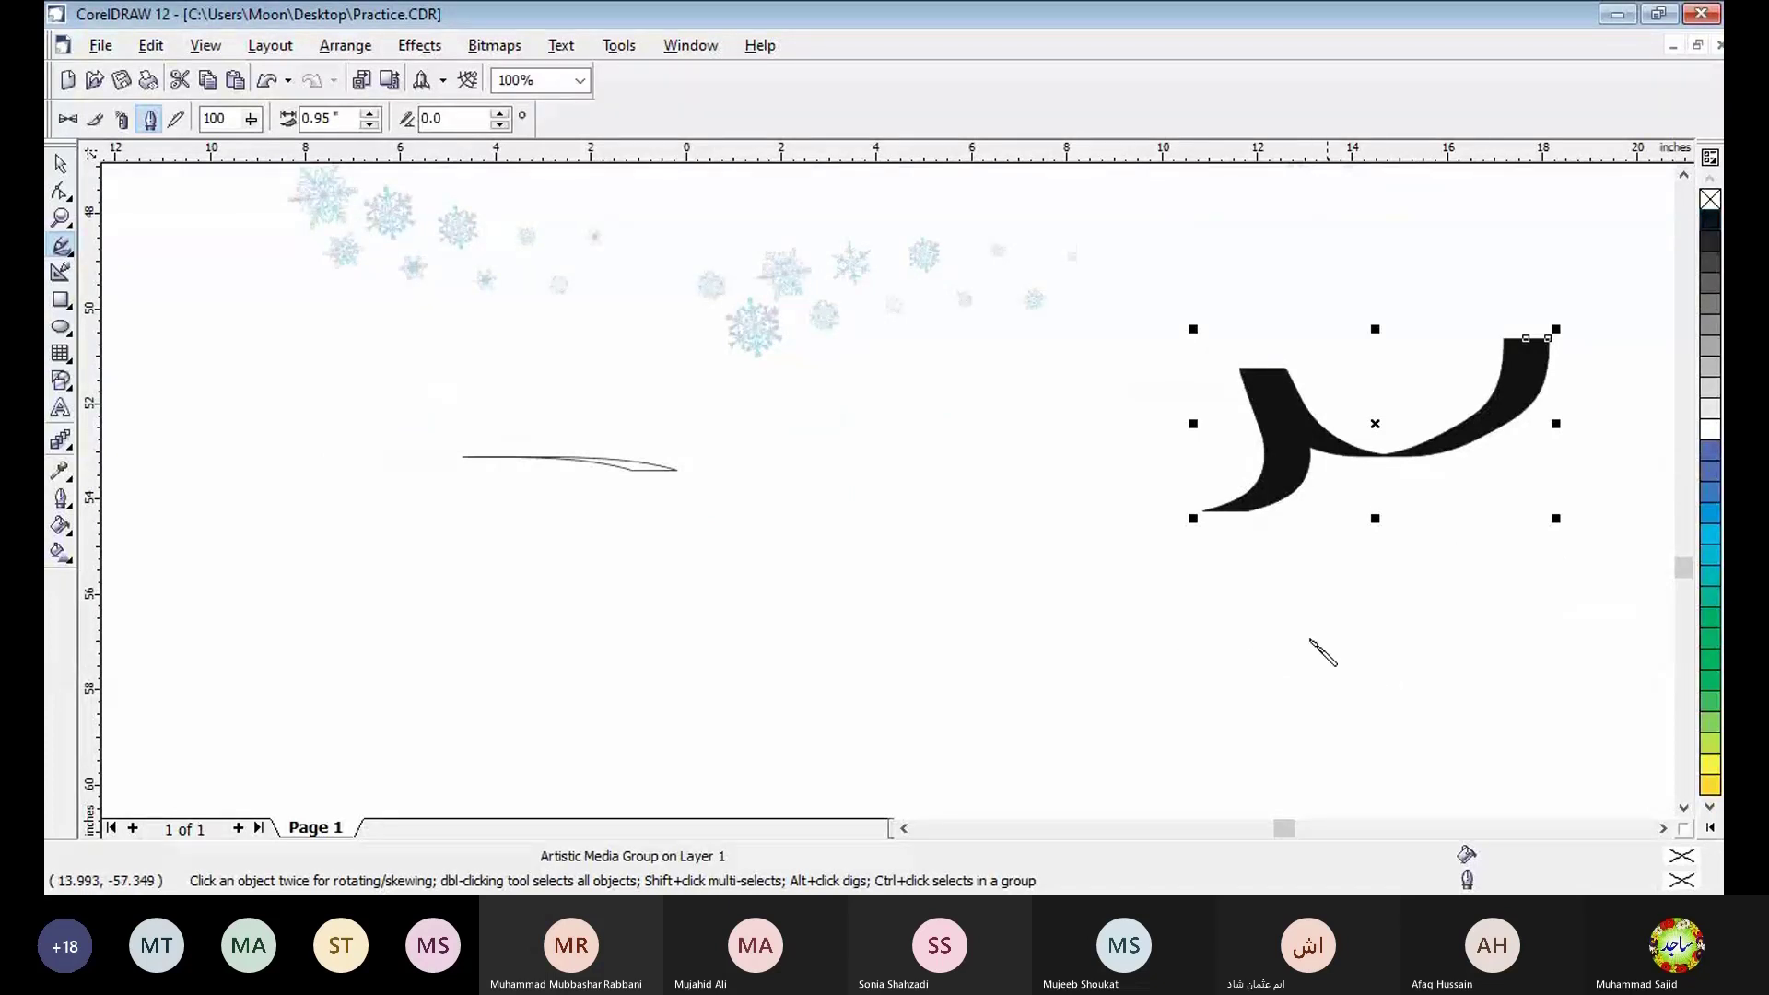
click(498, 115)
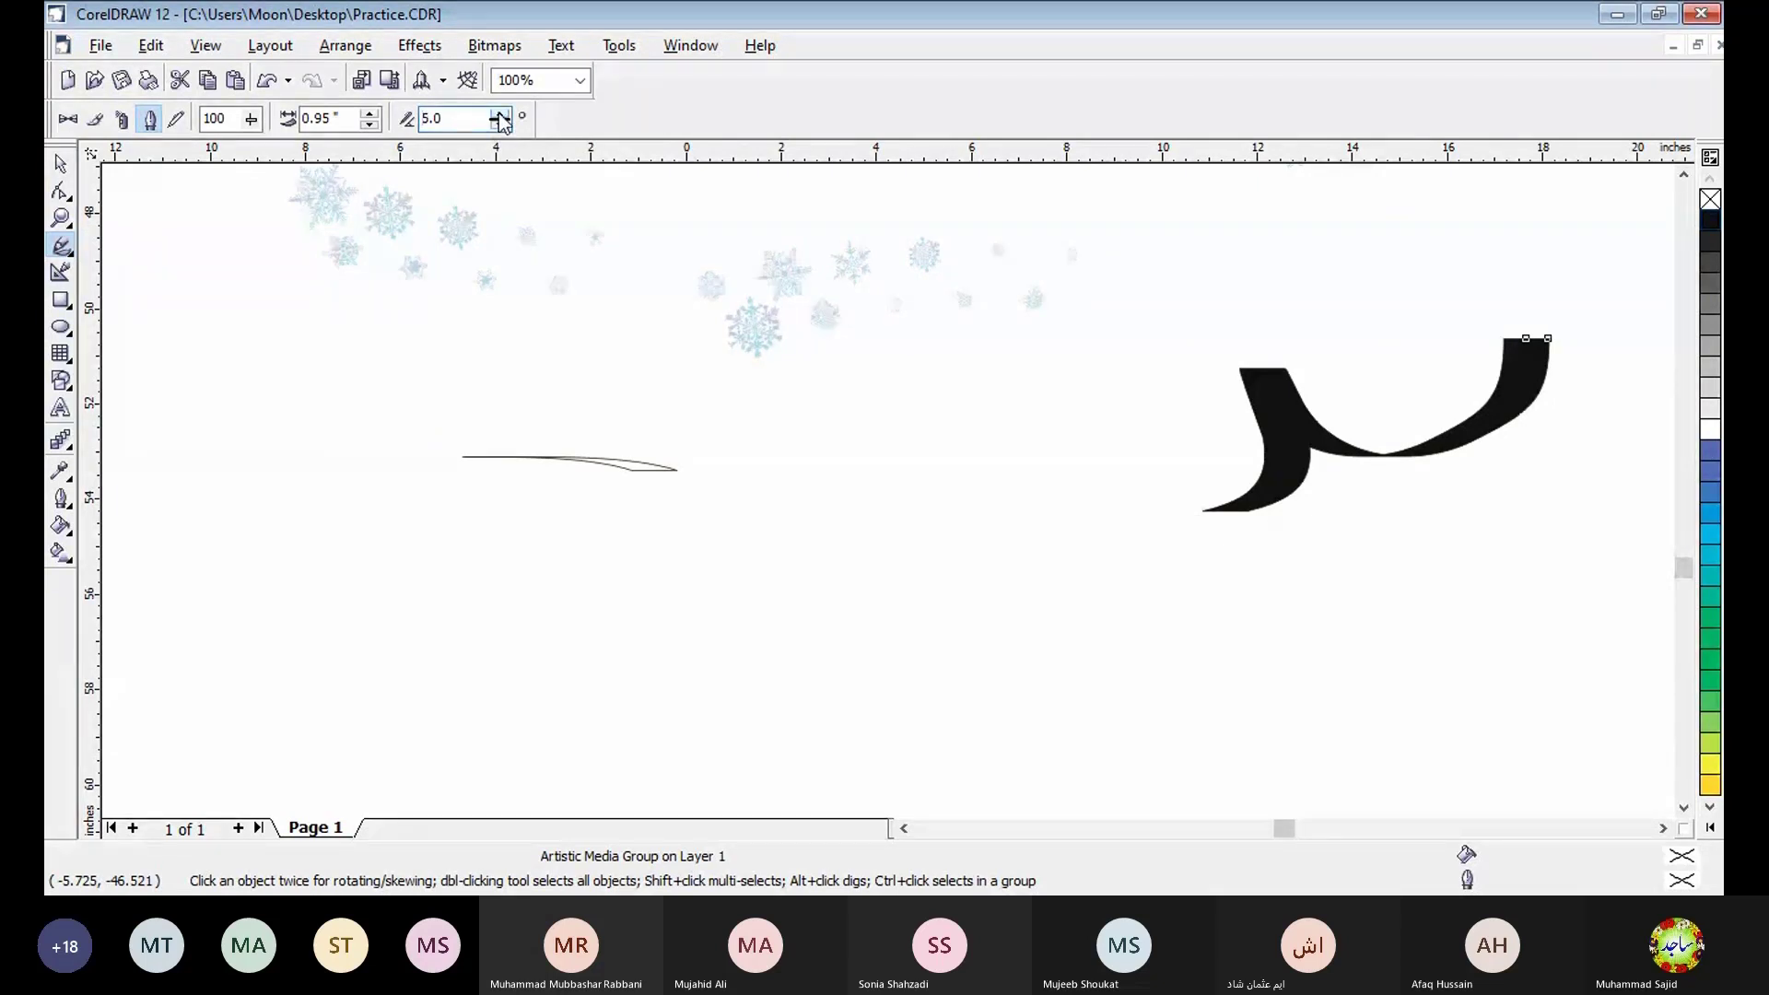
click(499, 115)
click(499, 115)
click(498, 116)
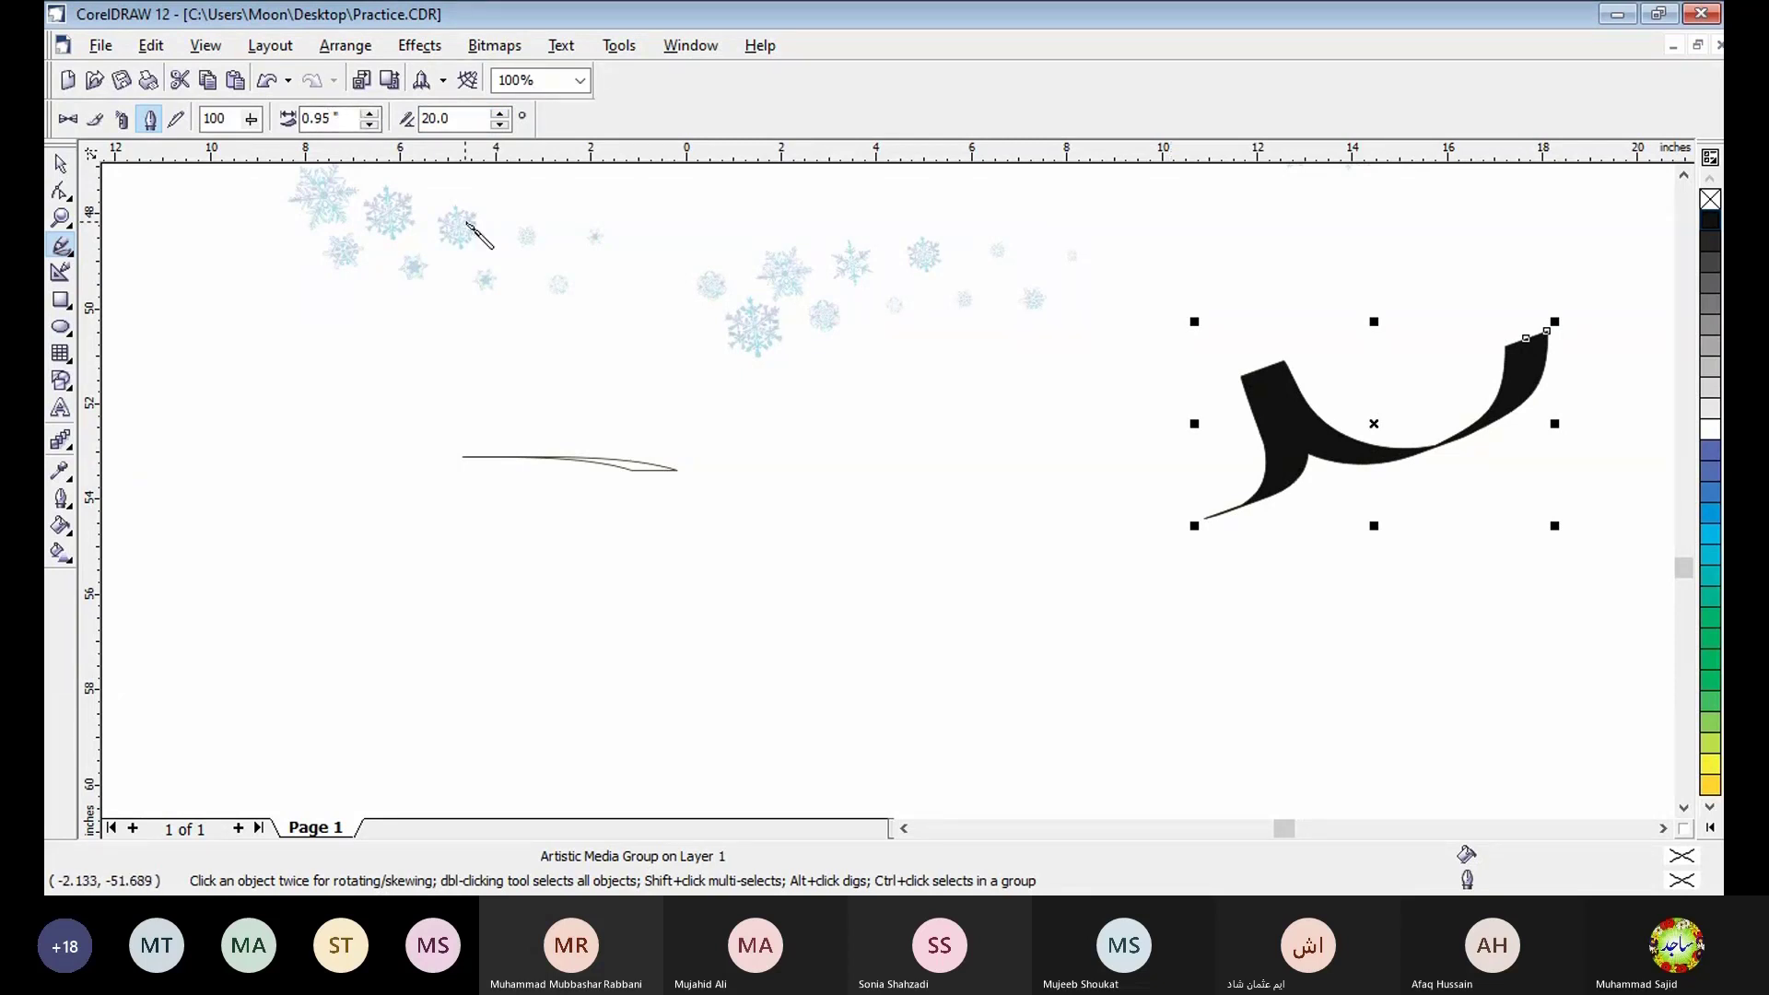
click(504, 124)
click(500, 124)
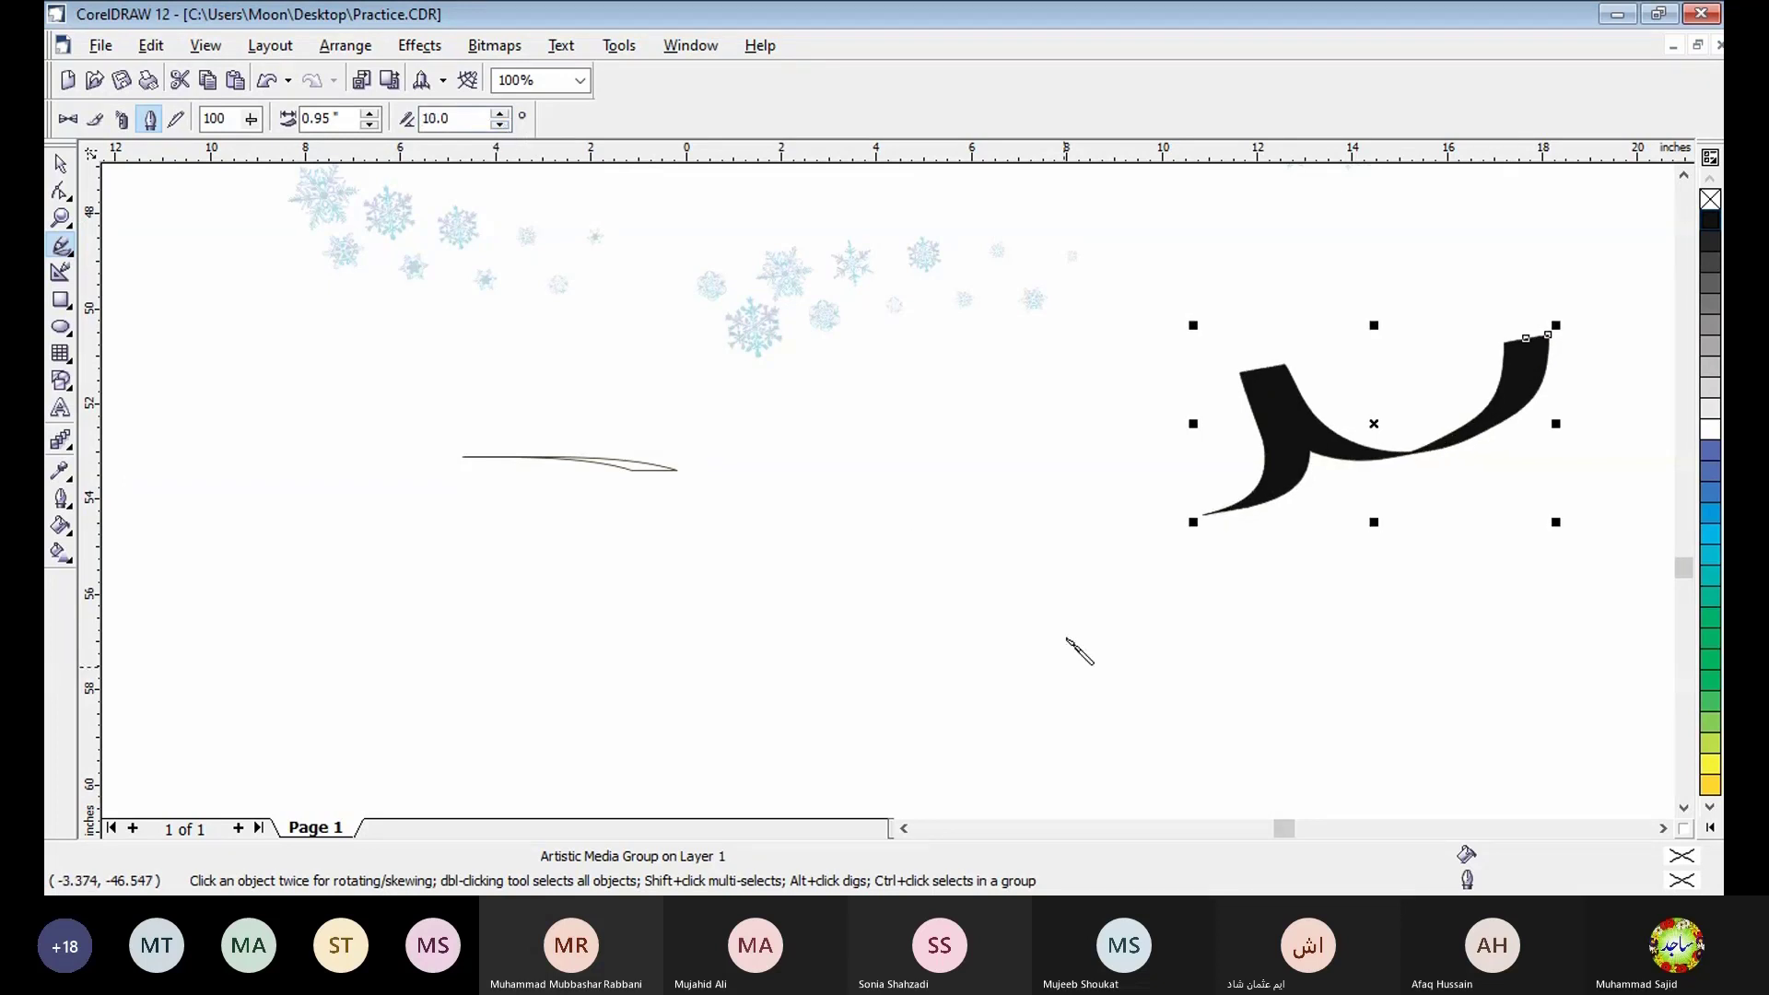
- Handwrite an Urdu word with two calligraphic letter strokes and a dot at 0.95 inch width and 10 degree angle
mouse_move(1090, 608)
mouse_down()
mouse_move(914, 604)
mouse_move(886, 653)
mouse_move(854, 658)
mouse_move(798, 623)
mouse_move(802, 400)
mouse_up()
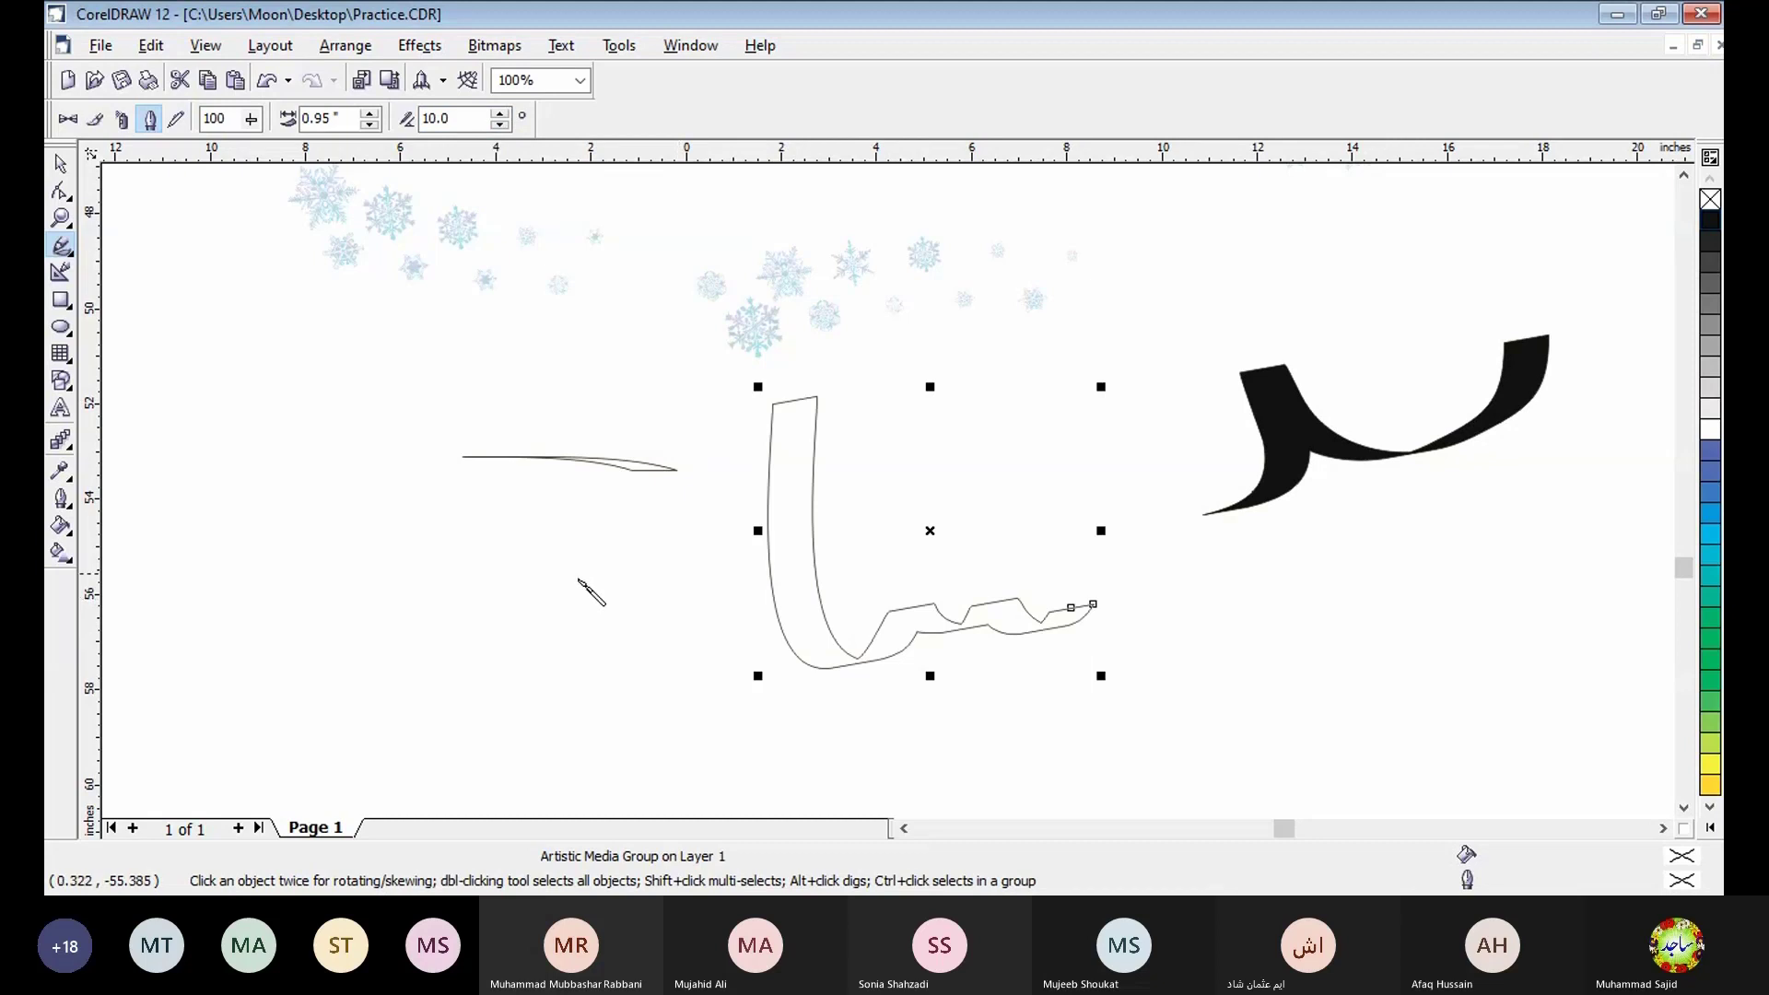
mouse_move(580, 582)
mouse_down()
mouse_move(615, 529)
mouse_move(735, 592)
mouse_move(649, 686)
mouse_move(585, 692)
mouse_move(469, 600)
mouse_move(517, 701)
mouse_move(392, 704)
mouse_up()
drag(665, 715, 751, 734)
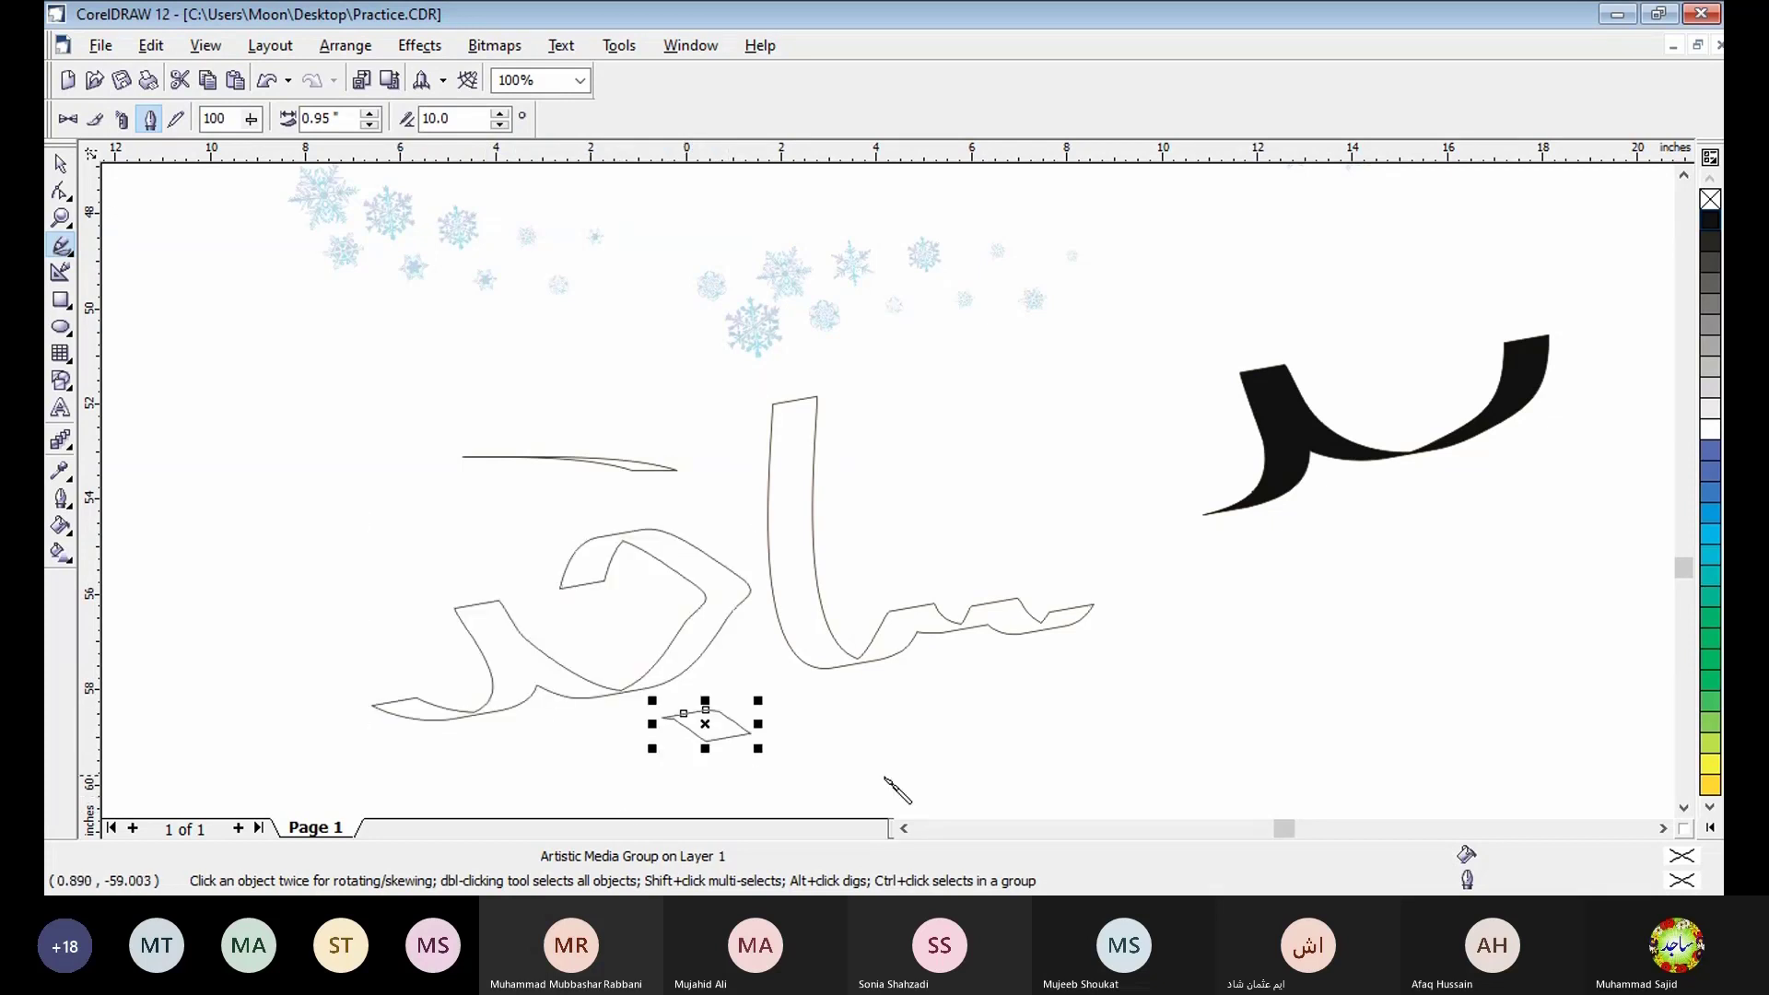
- Fill the dot and both letter strokes of the handwritten Urdu word with RGB 100% Black
click(1711, 226)
key(space)
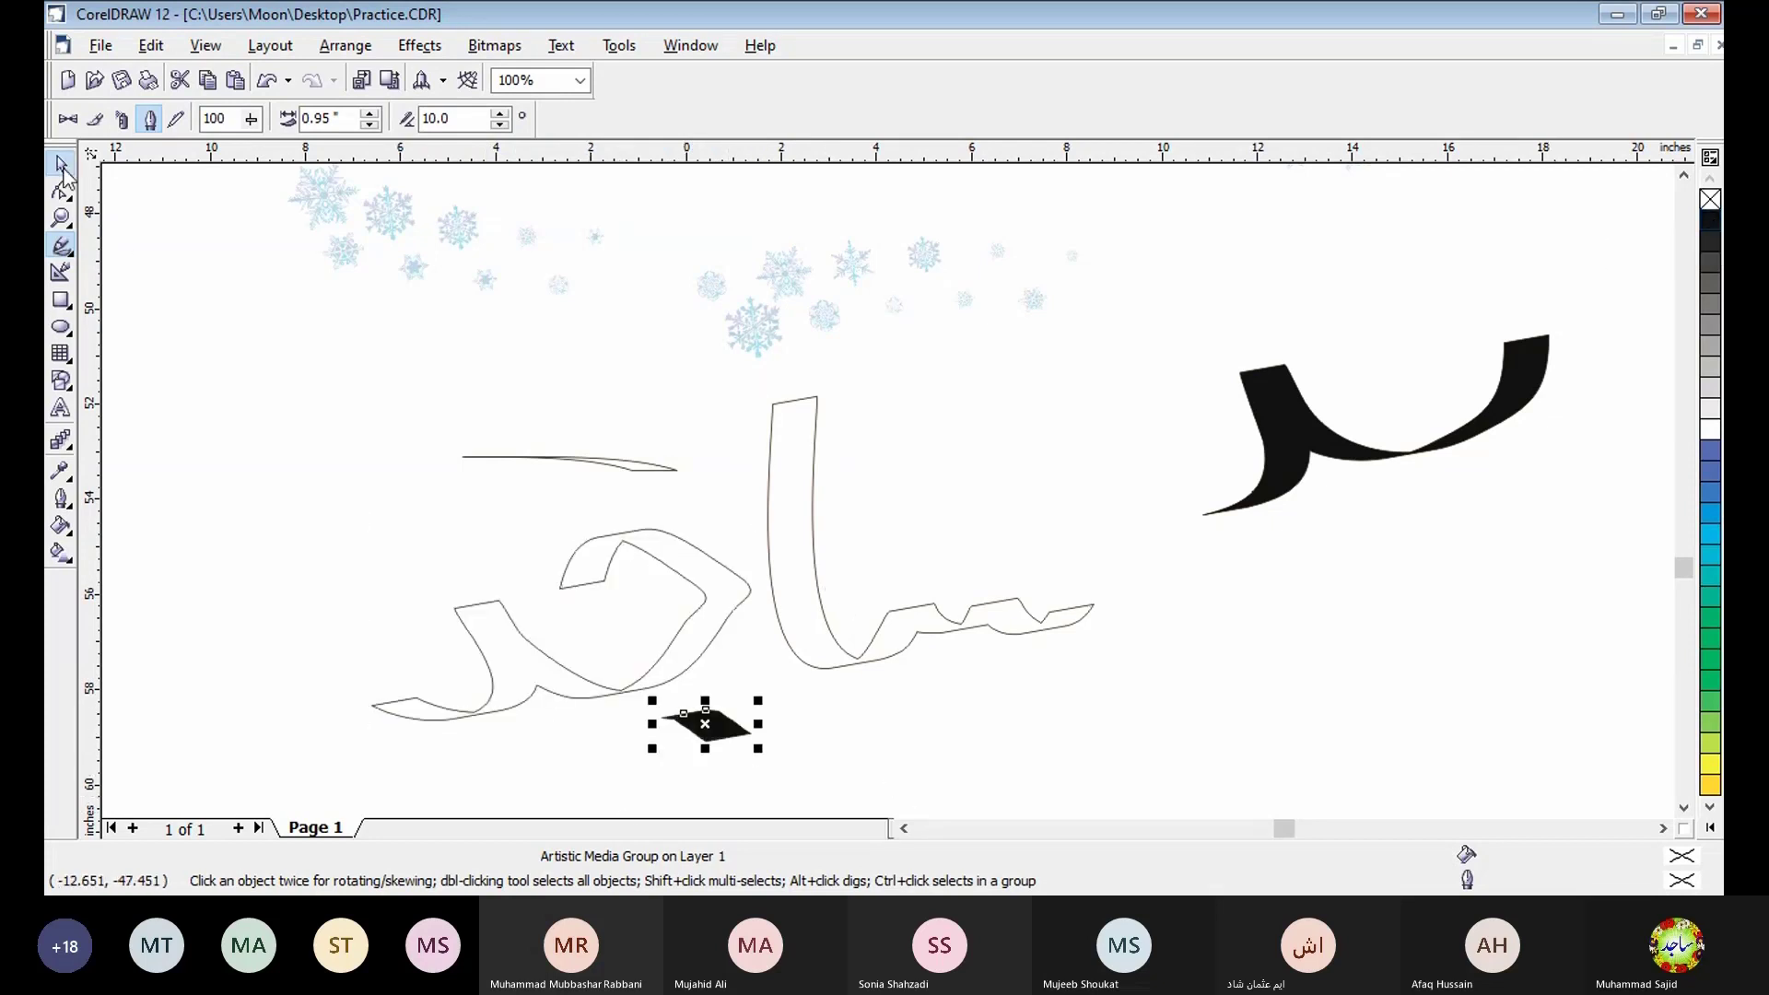
click(814, 606)
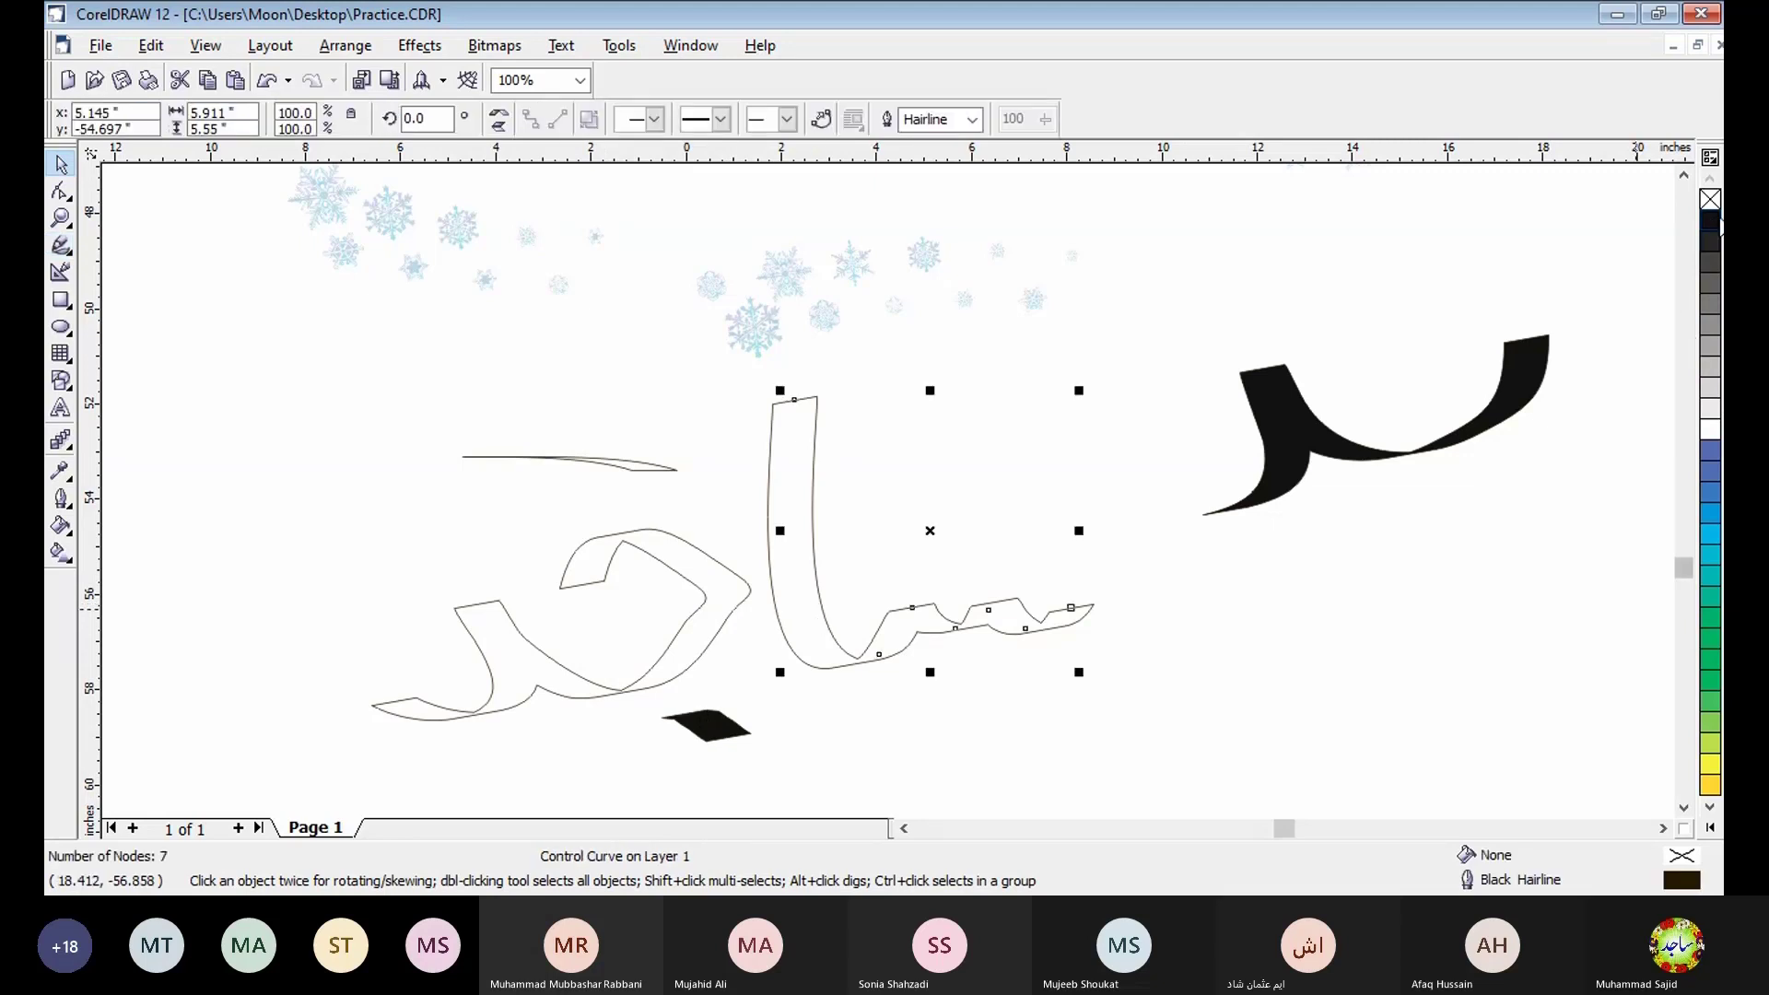
click(1711, 221)
click(632, 684)
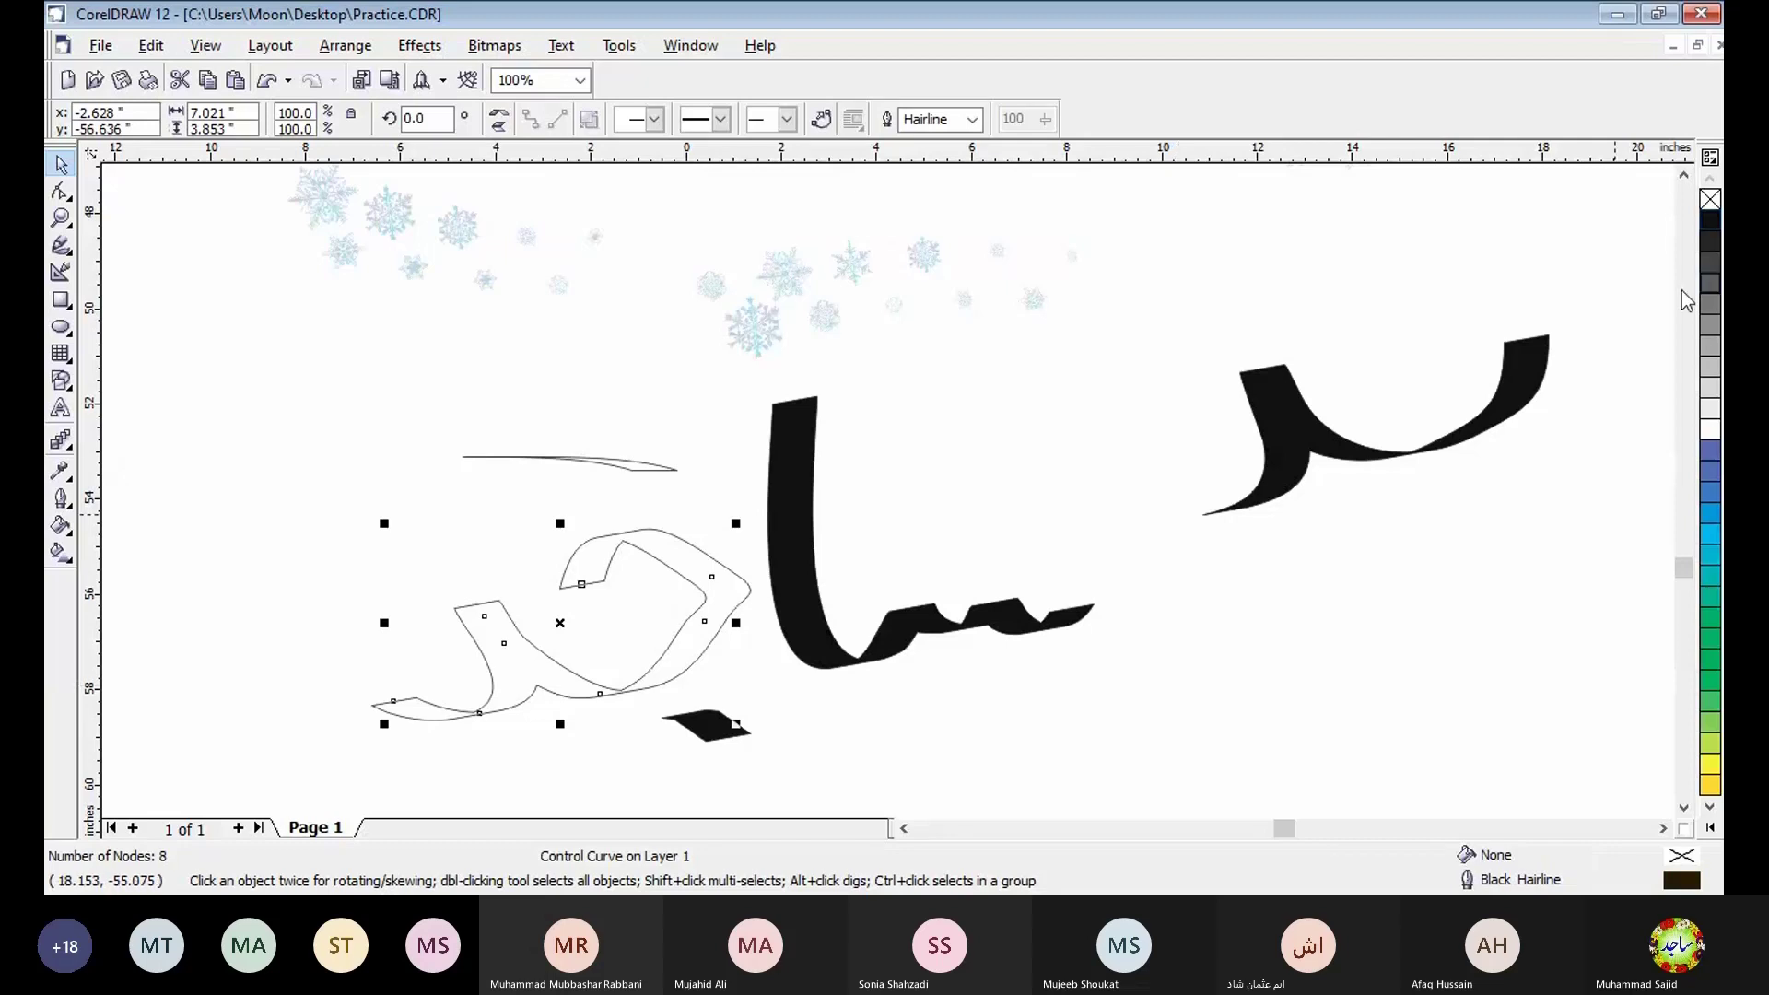
click(1711, 221)
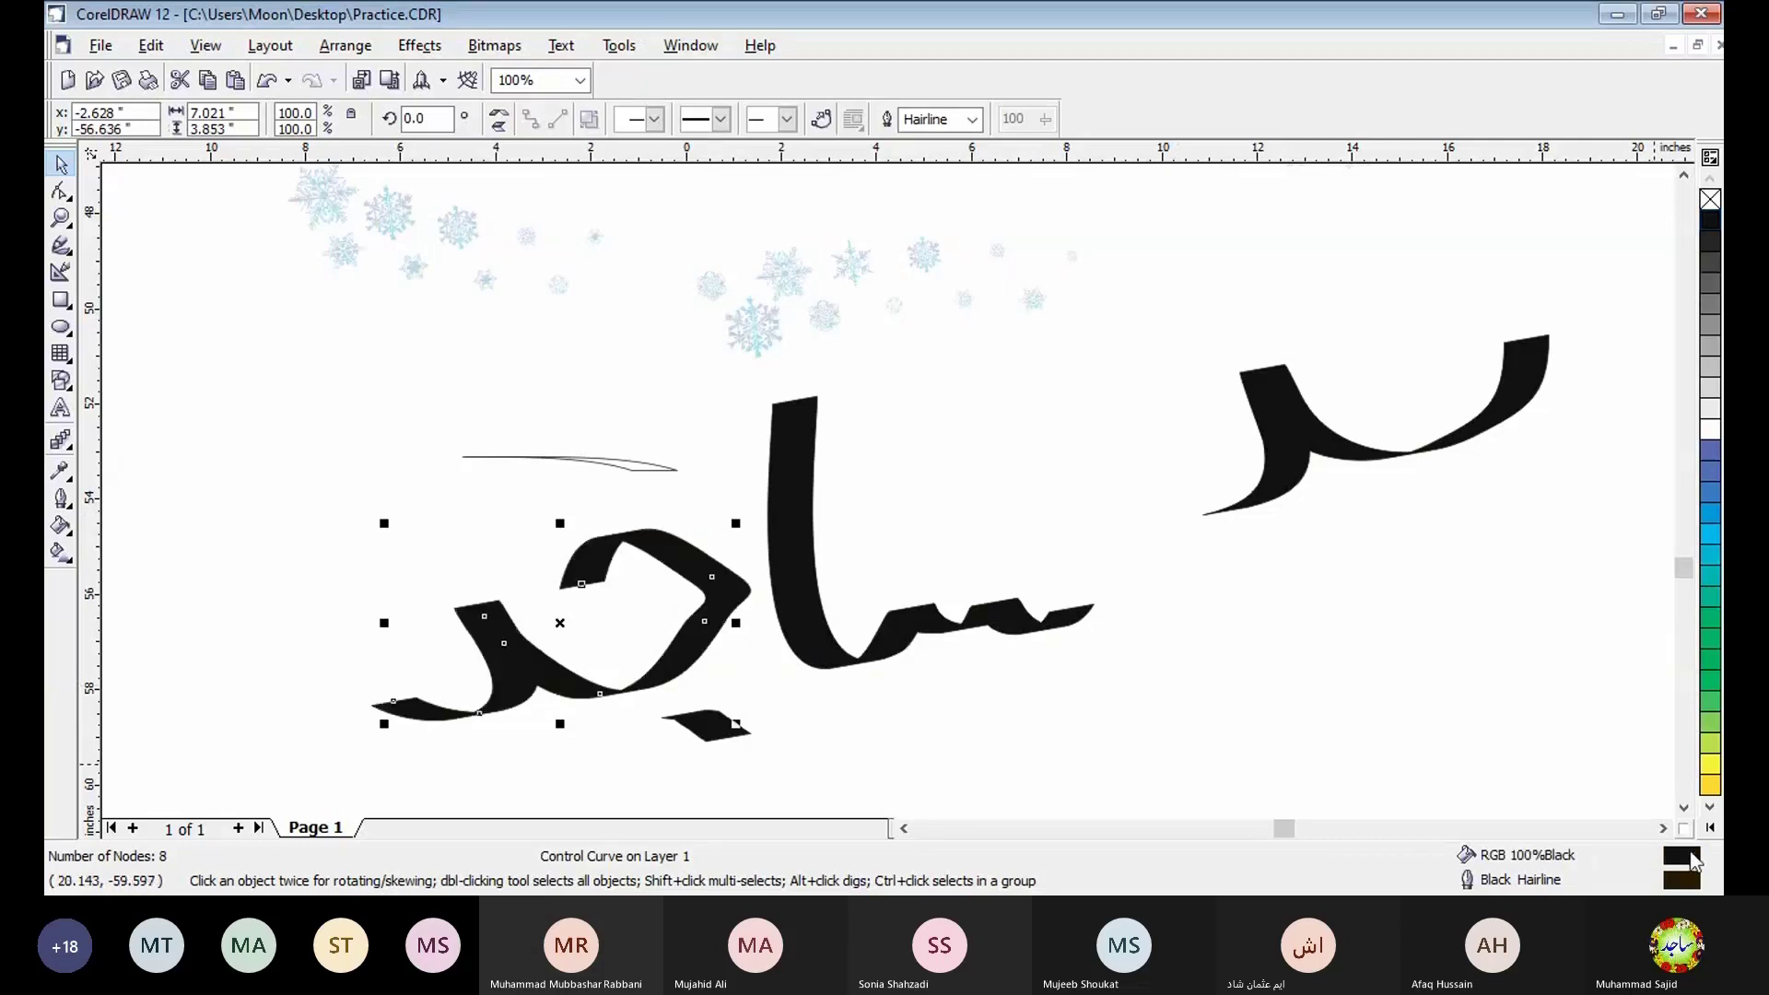
- Draw two pressure-mode strokes below the handwritten word, one 0.95 inch and one 0.65 inch wide, and fill the second black
click(1684, 808)
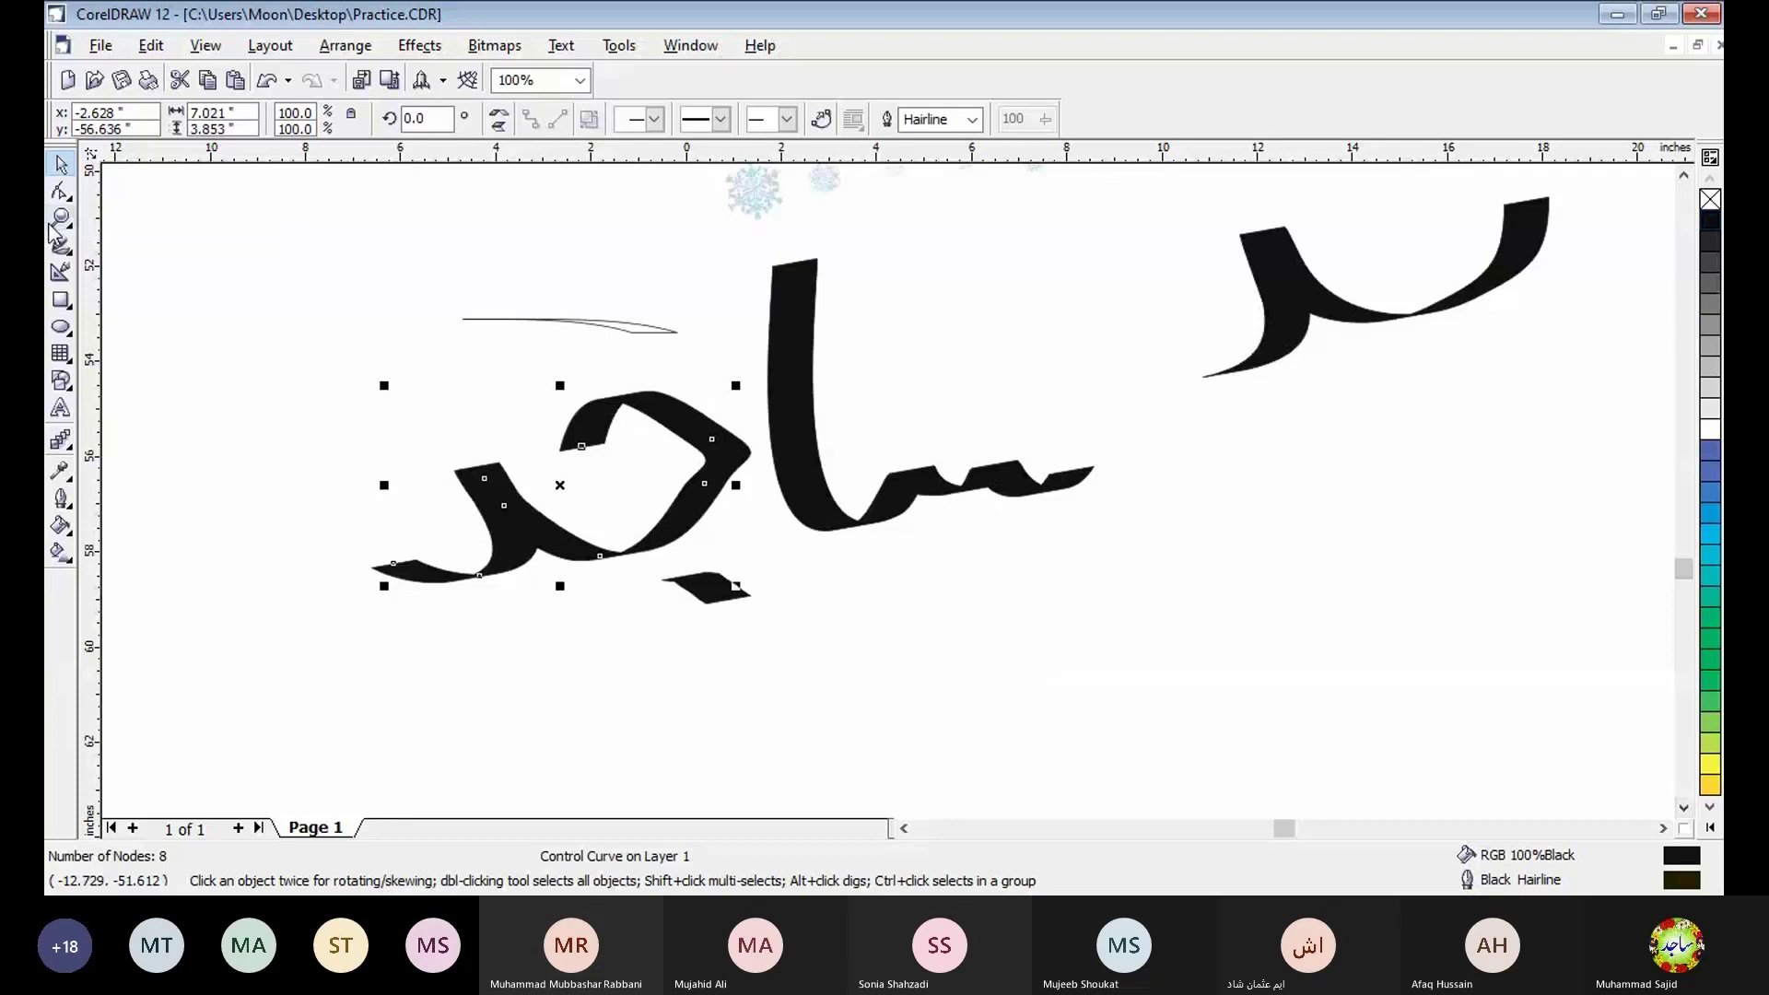
click(61, 244)
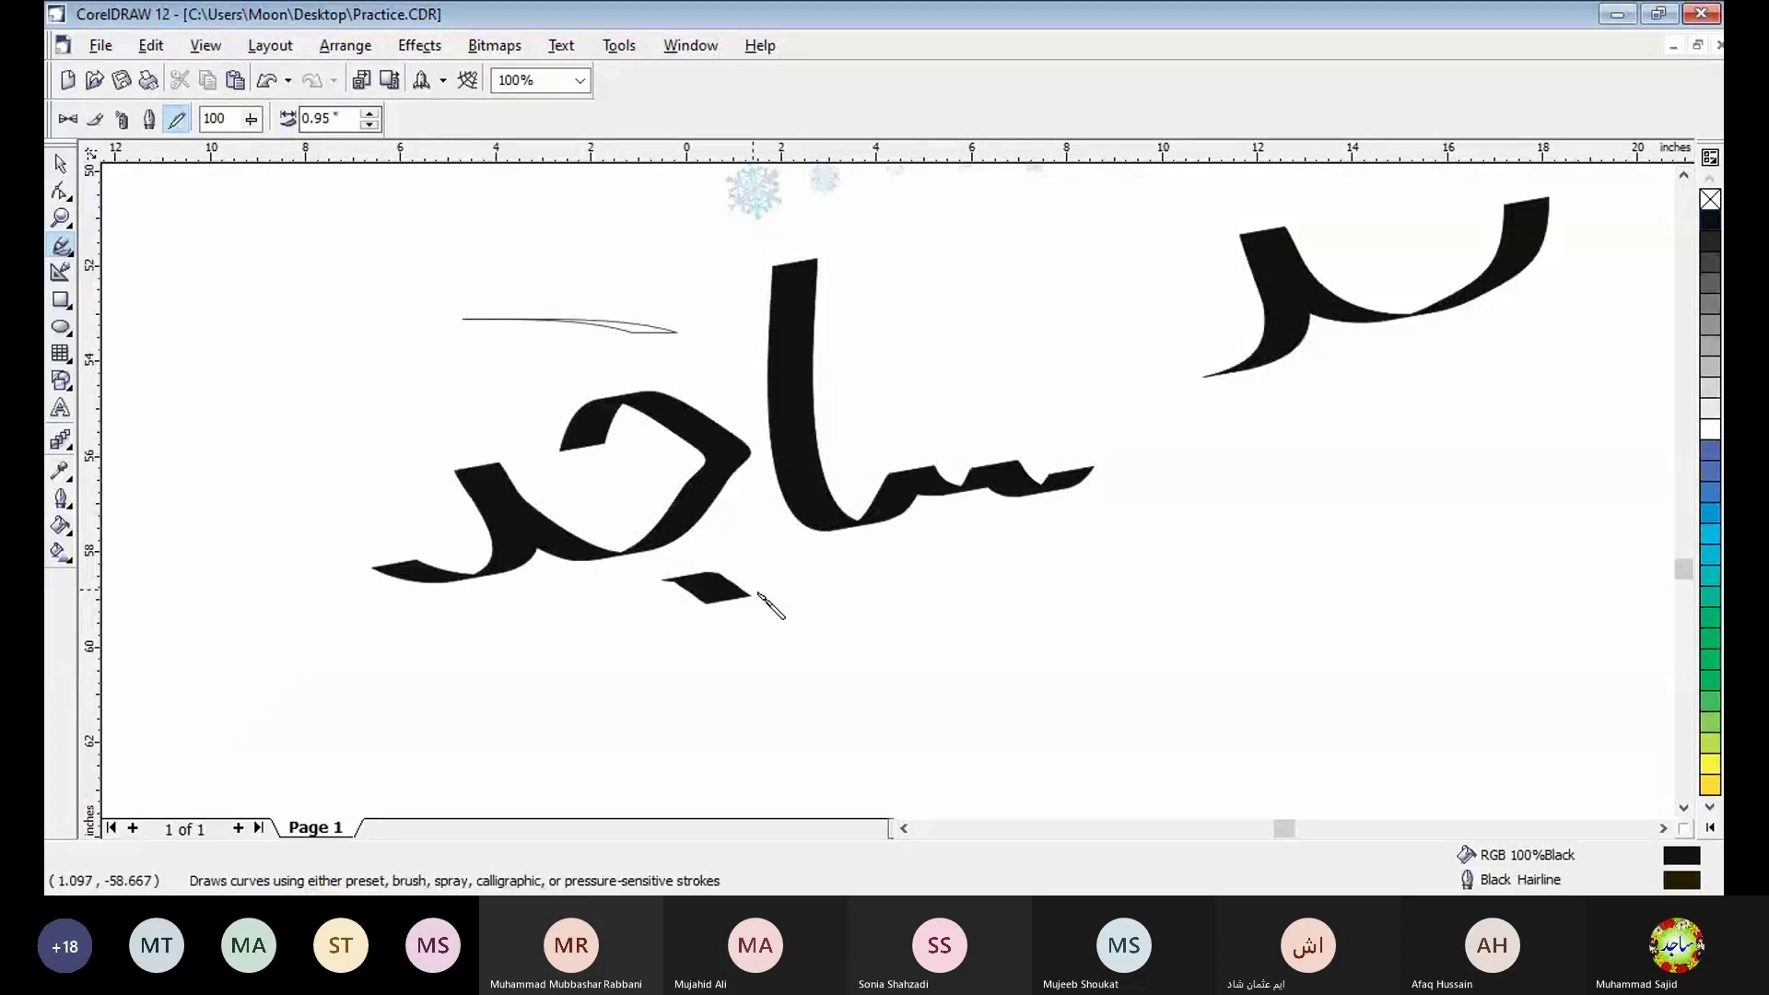
drag(320, 716, 497, 740)
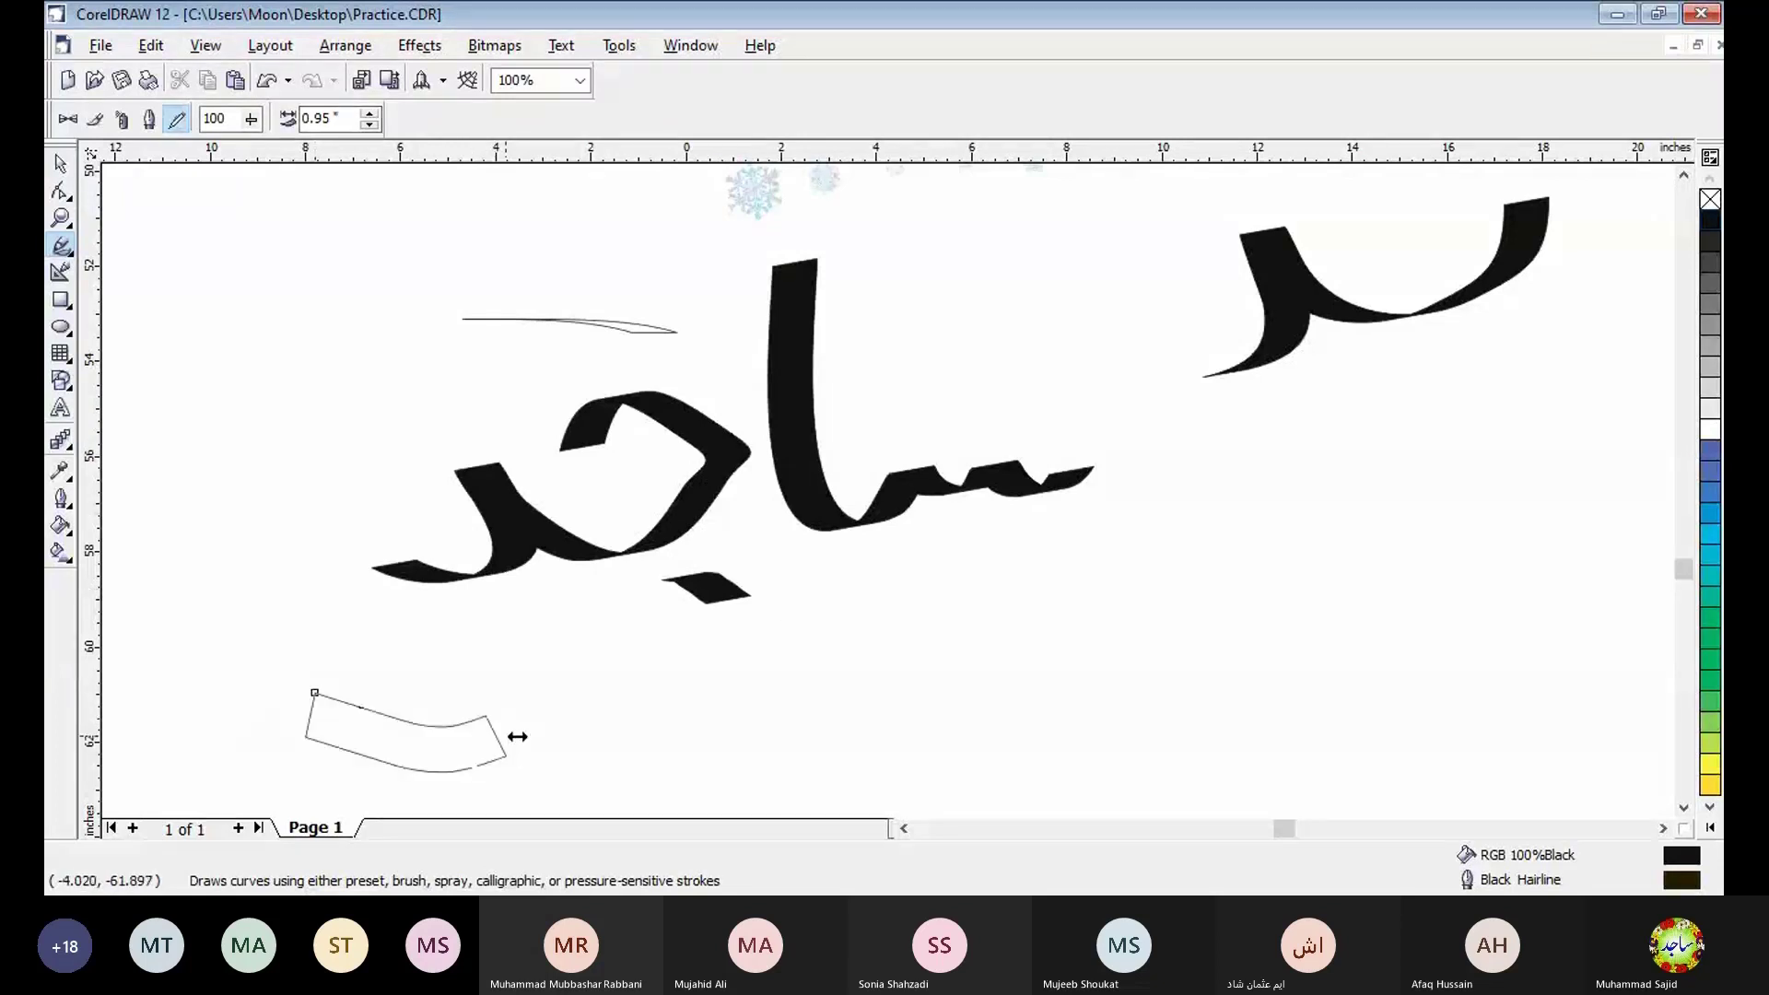
drag(684, 718, 702, 711)
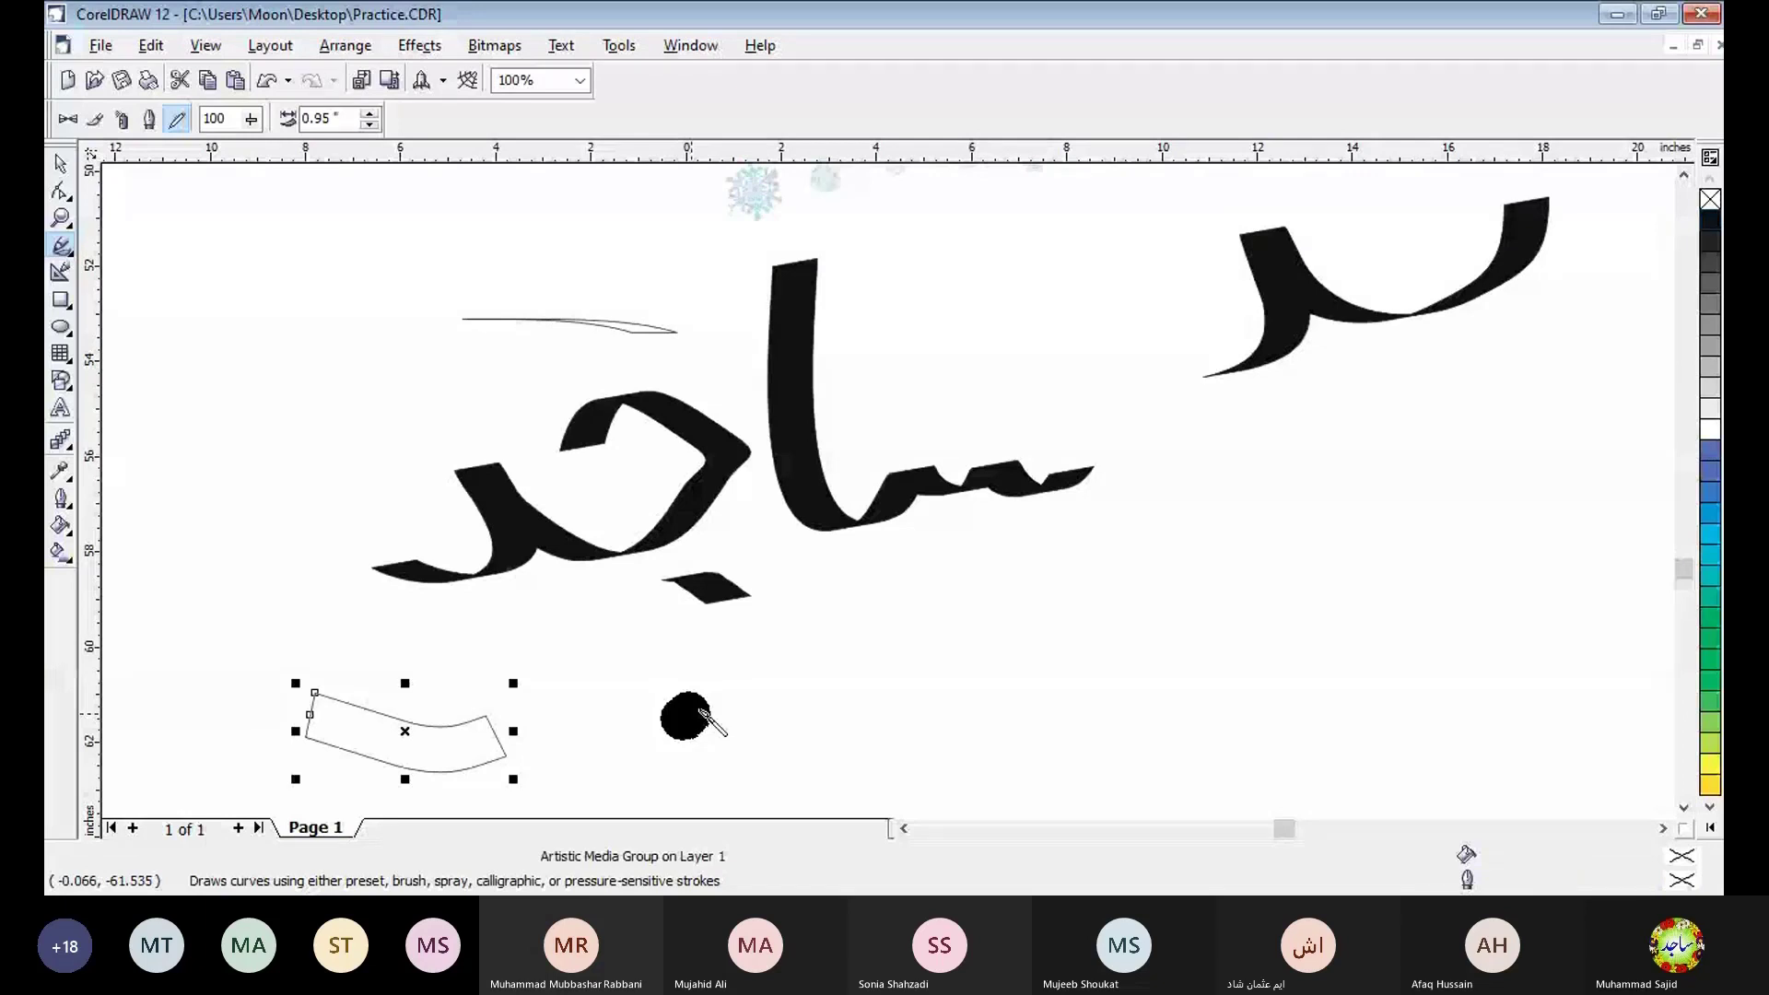
drag(702, 713, 928, 728)
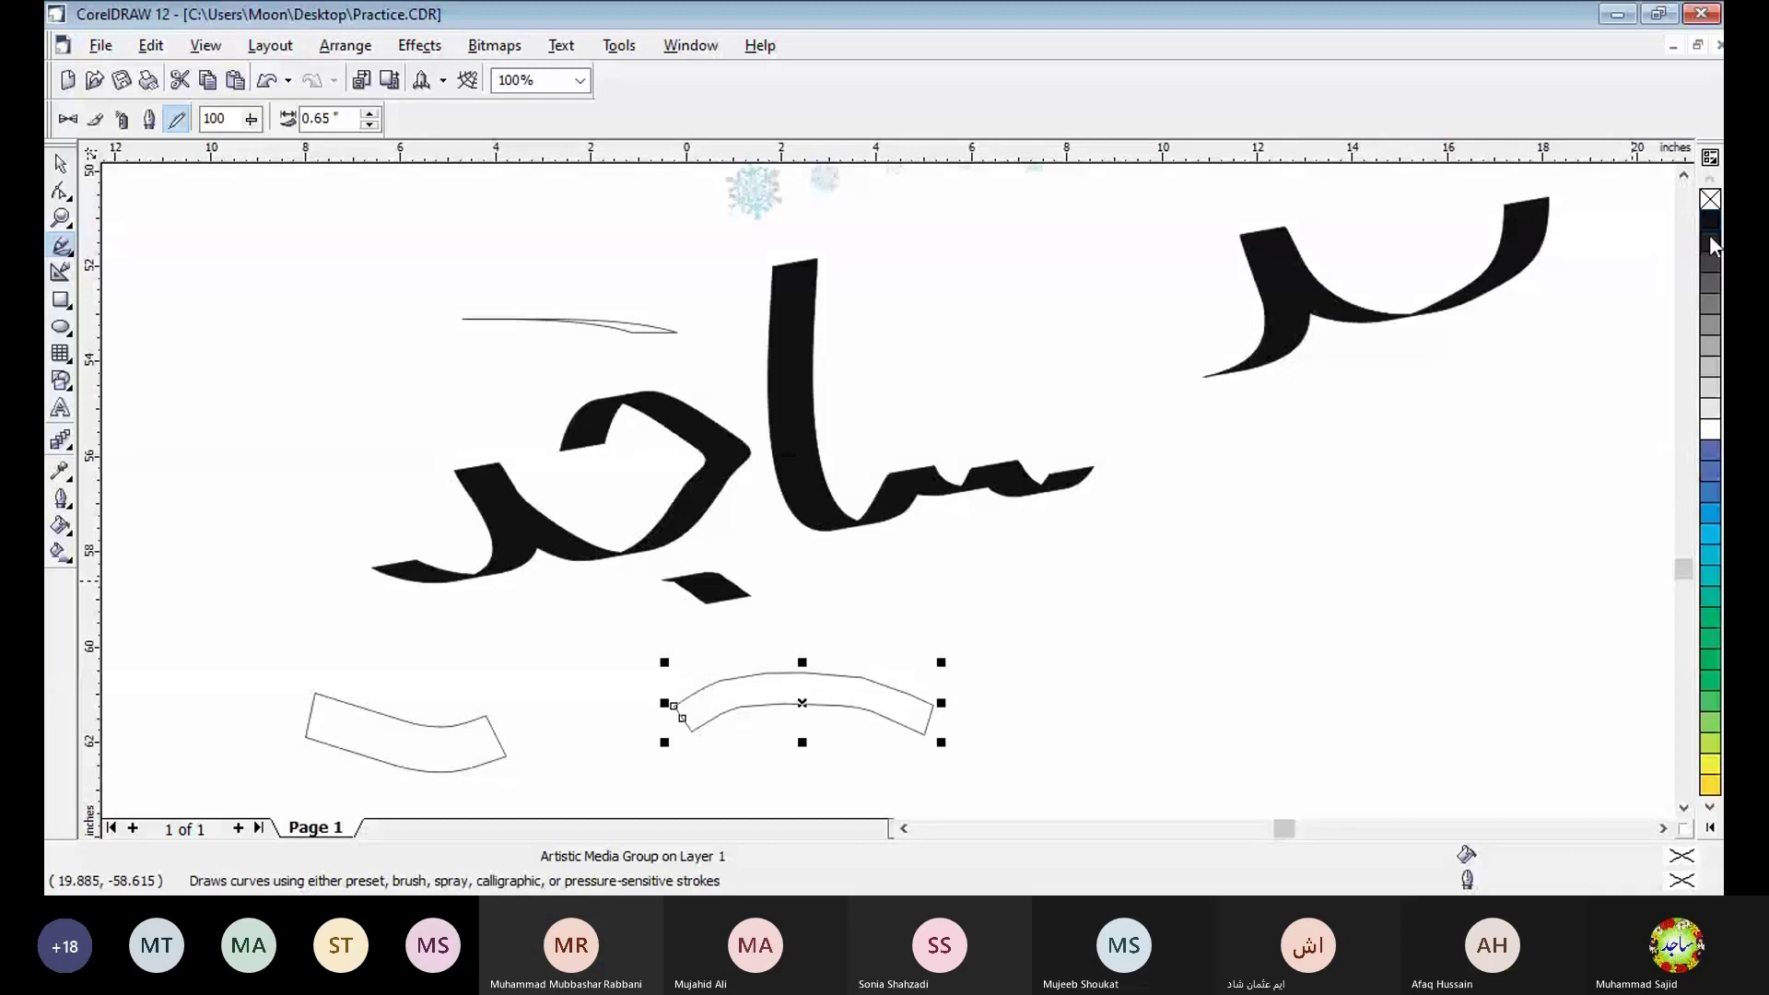
click(1710, 236)
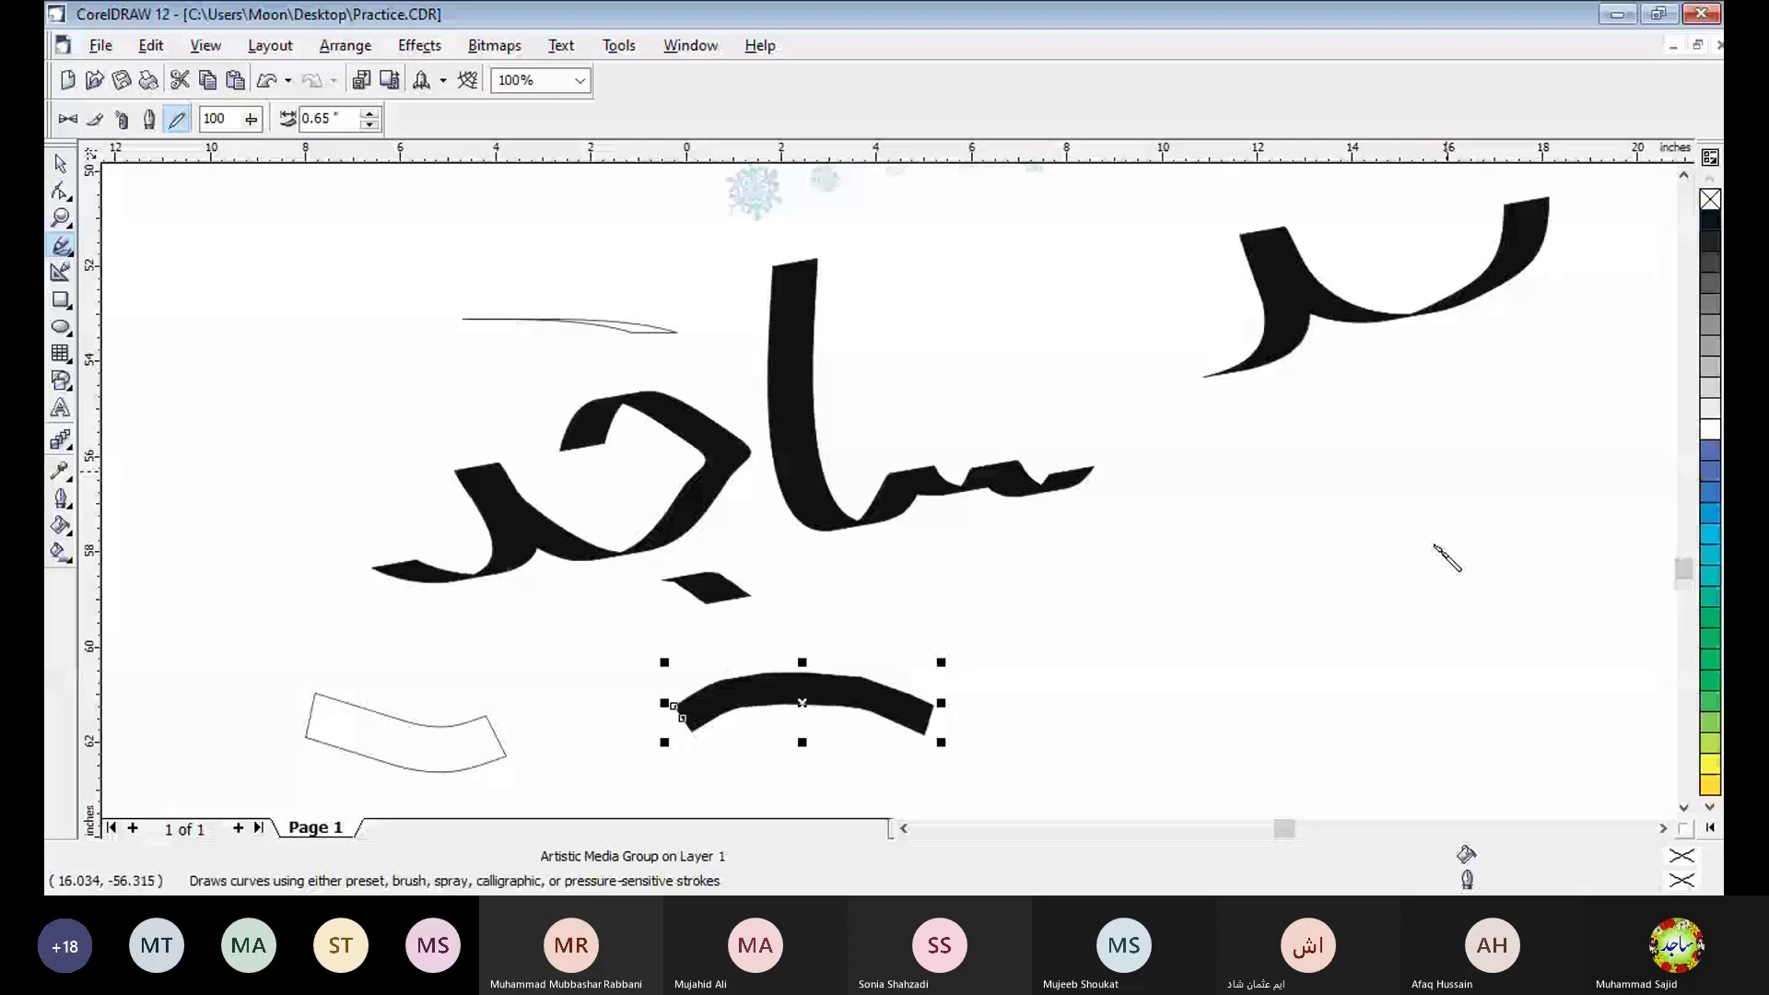
- Add the artistic text "Creative Designing" in the empty area below the pressure strokes
scroll(1256, 636, down, 2)
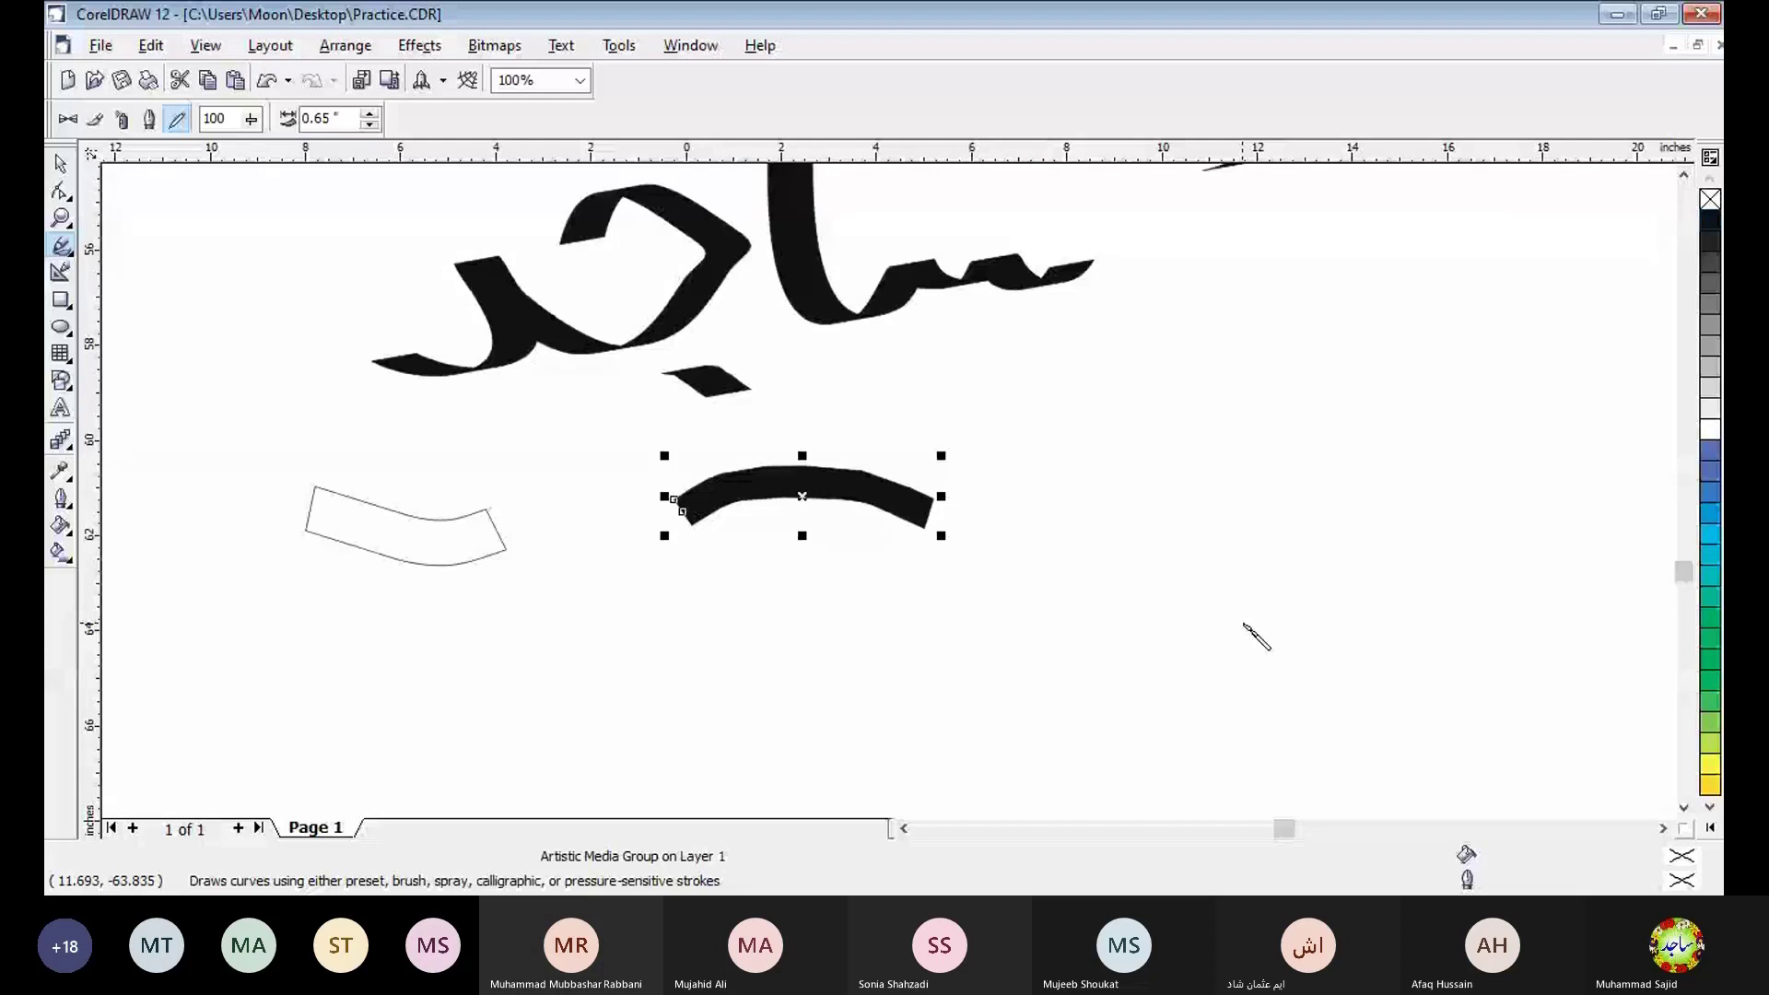
scroll(1256, 636, down, 1)
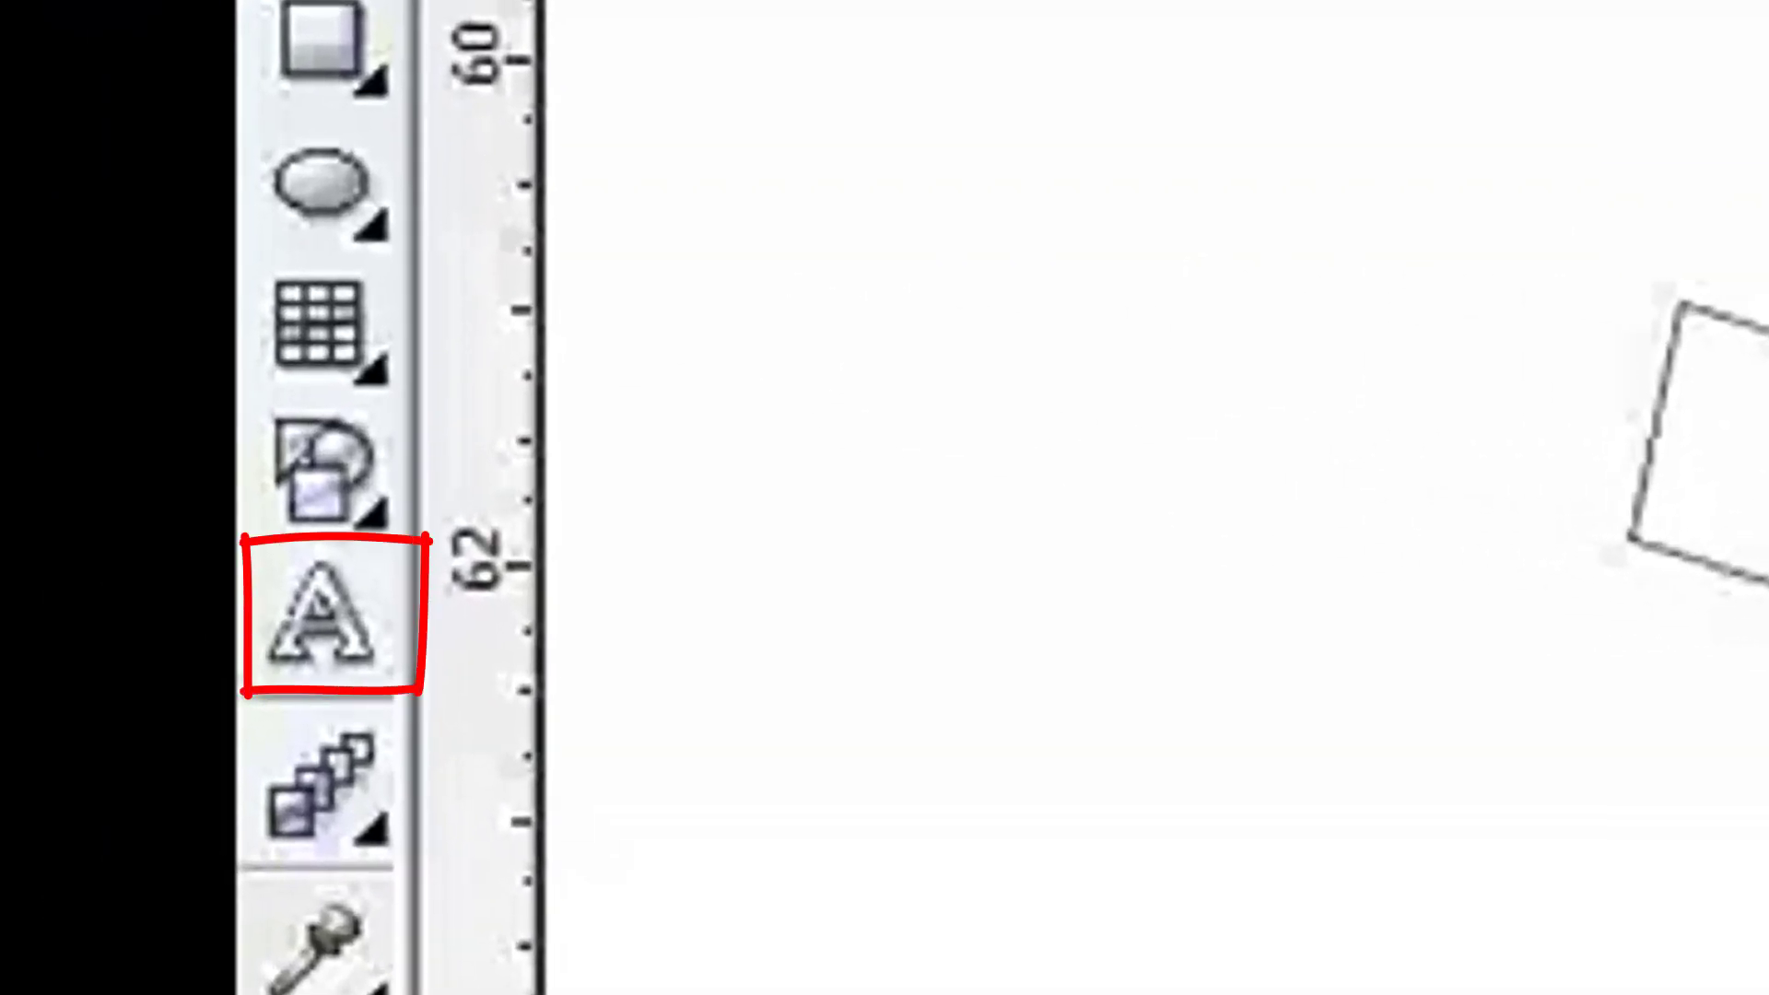
key(F8)
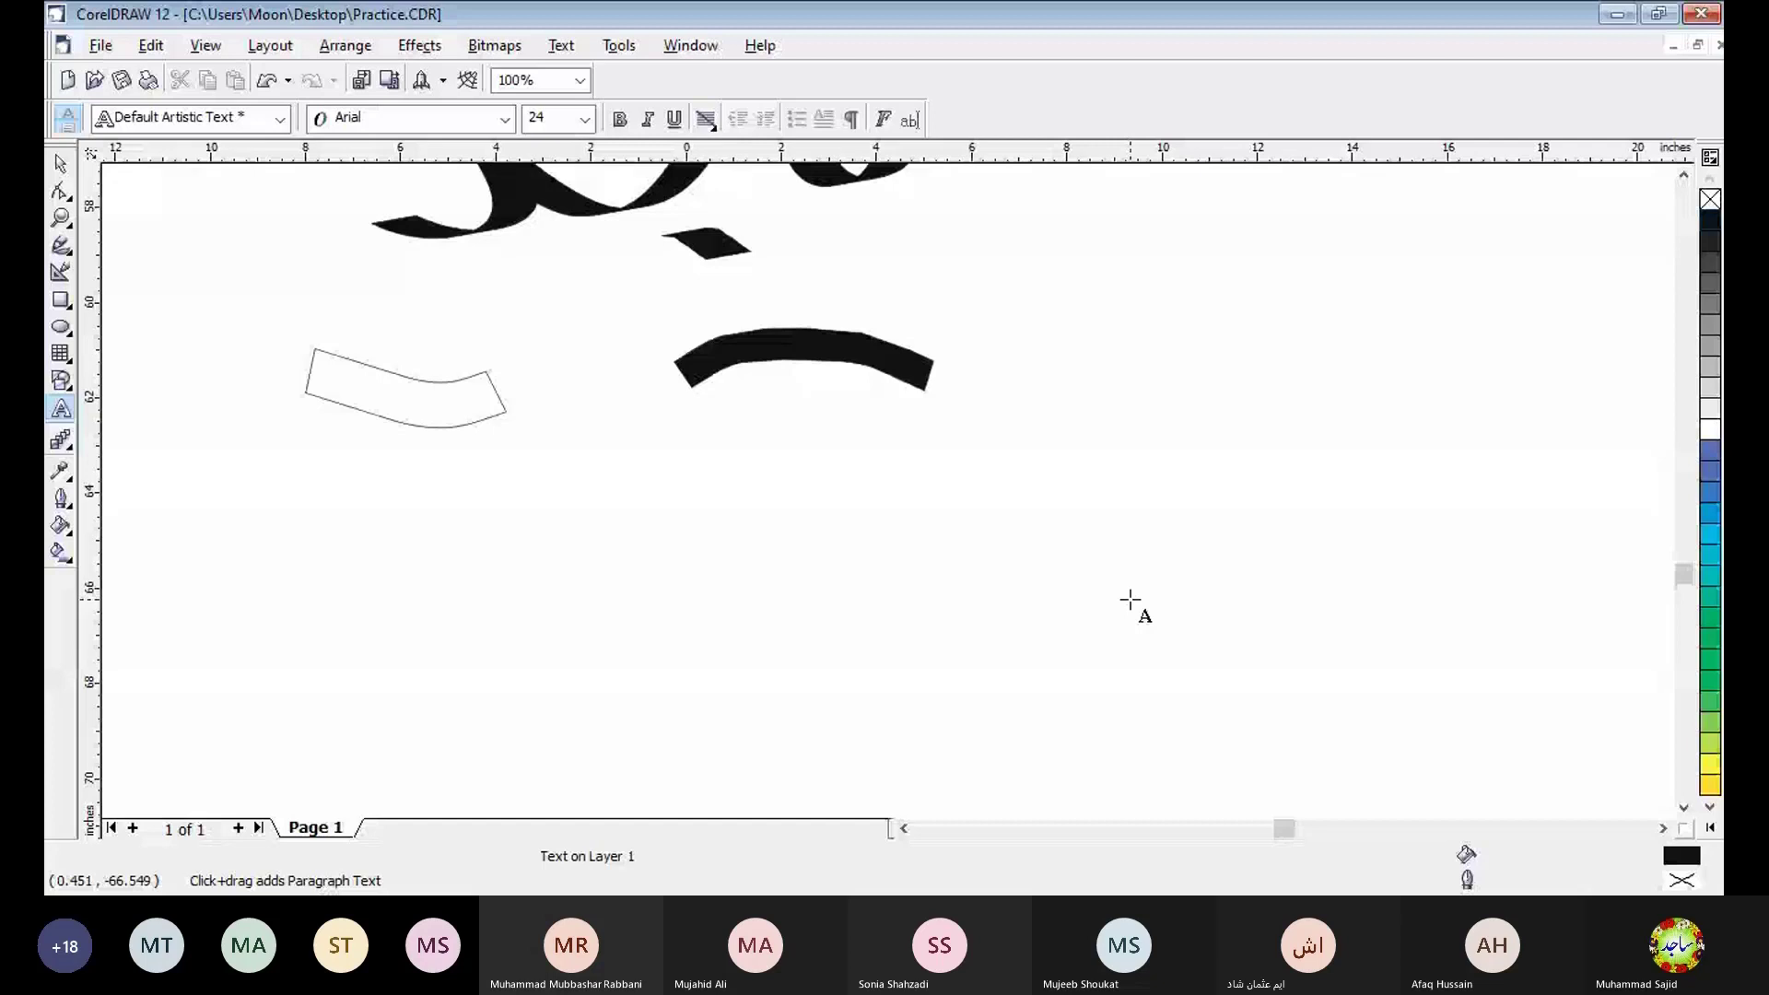
text(Creative Designing)
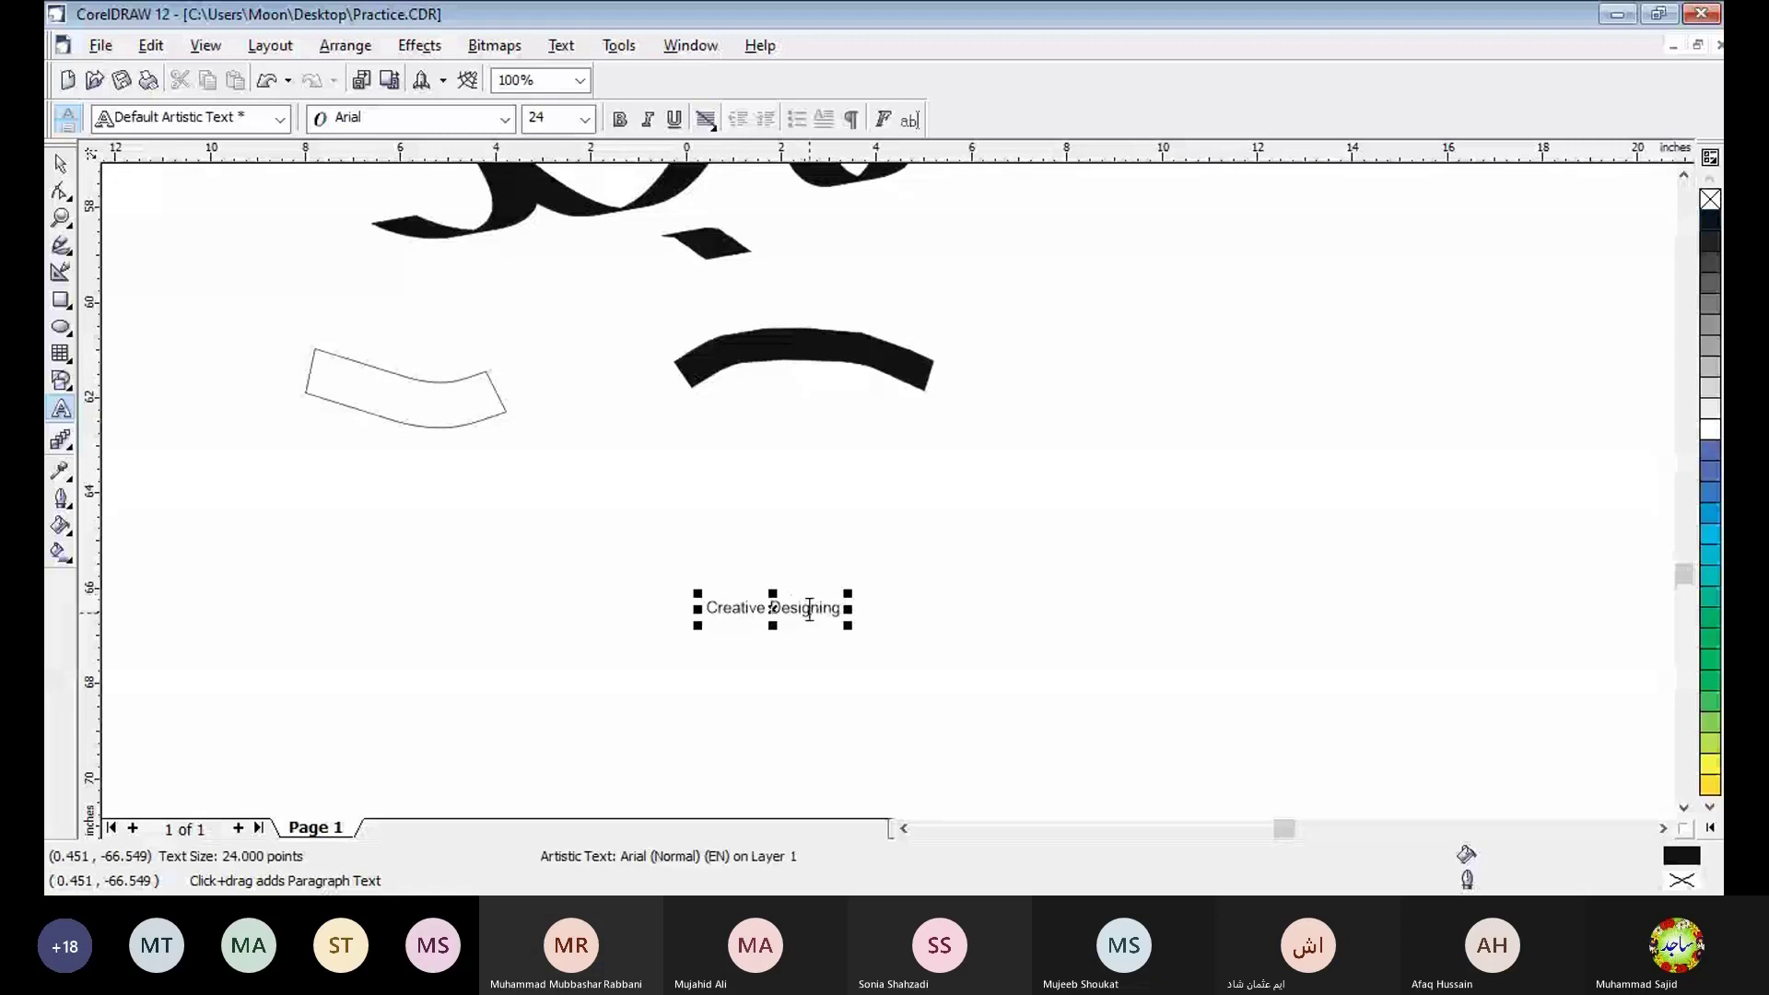
- Set the "Creative Designing" text to 72 points, raise it to 100 points, and change its font to Arial Black
click(586, 119)
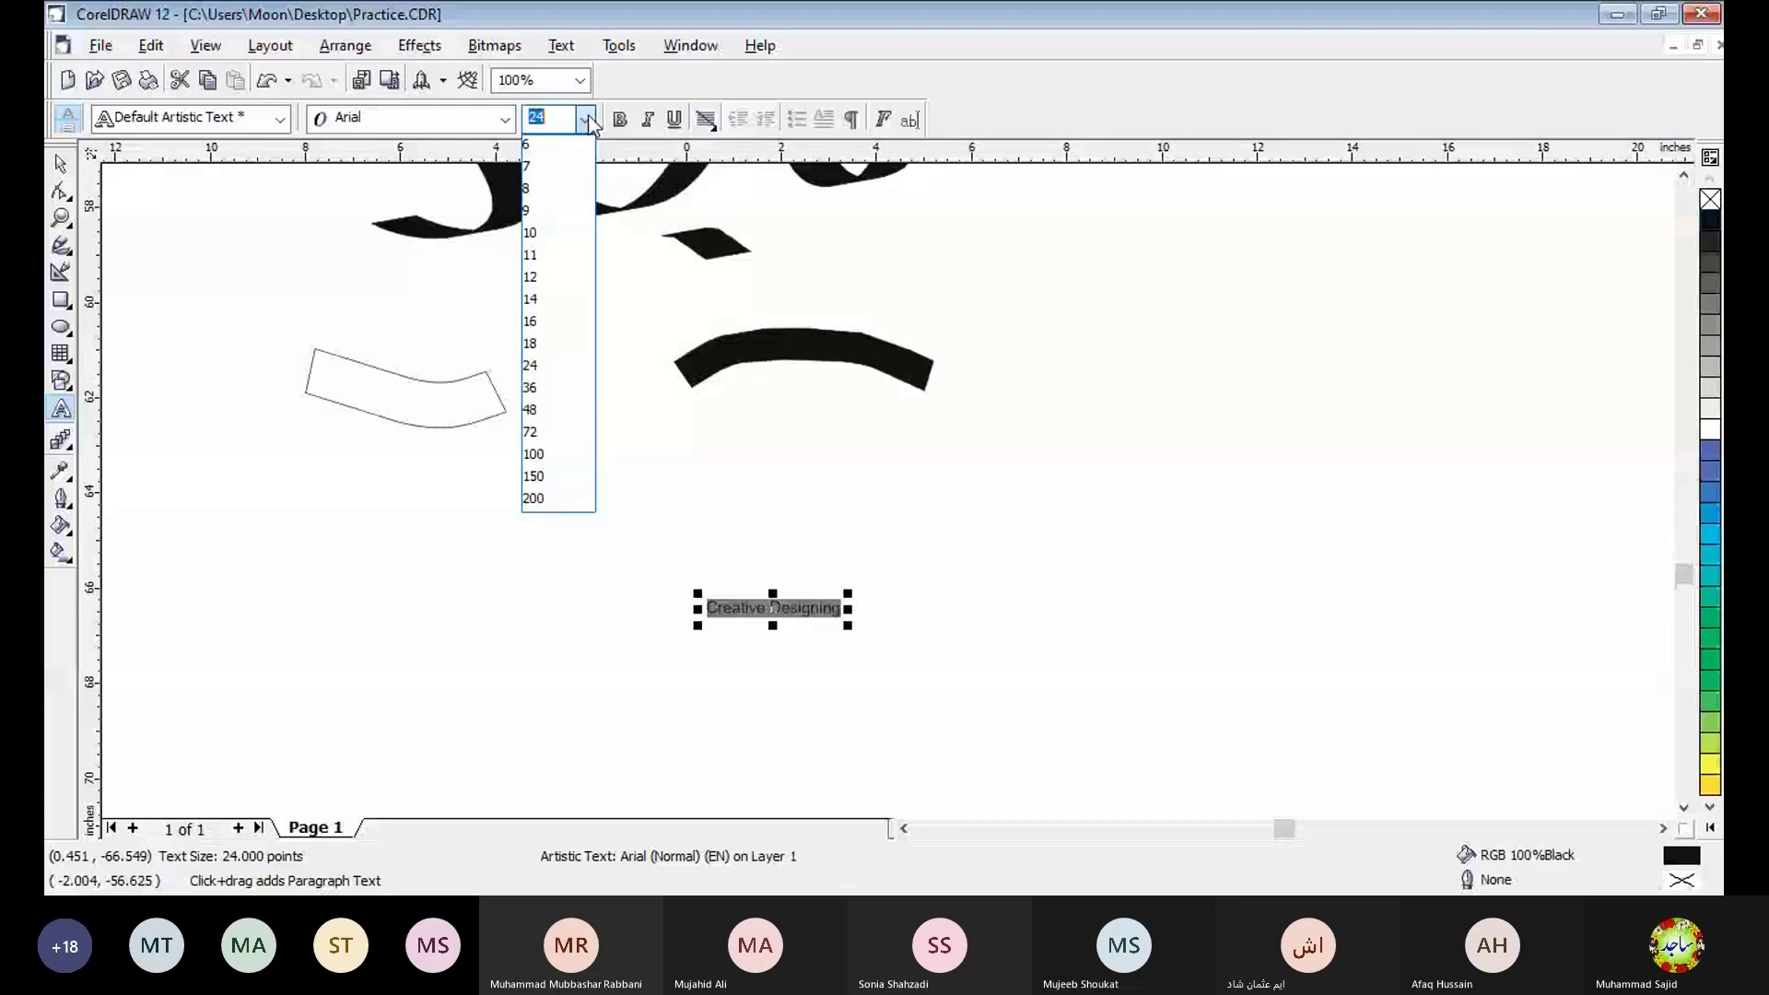
click(535, 431)
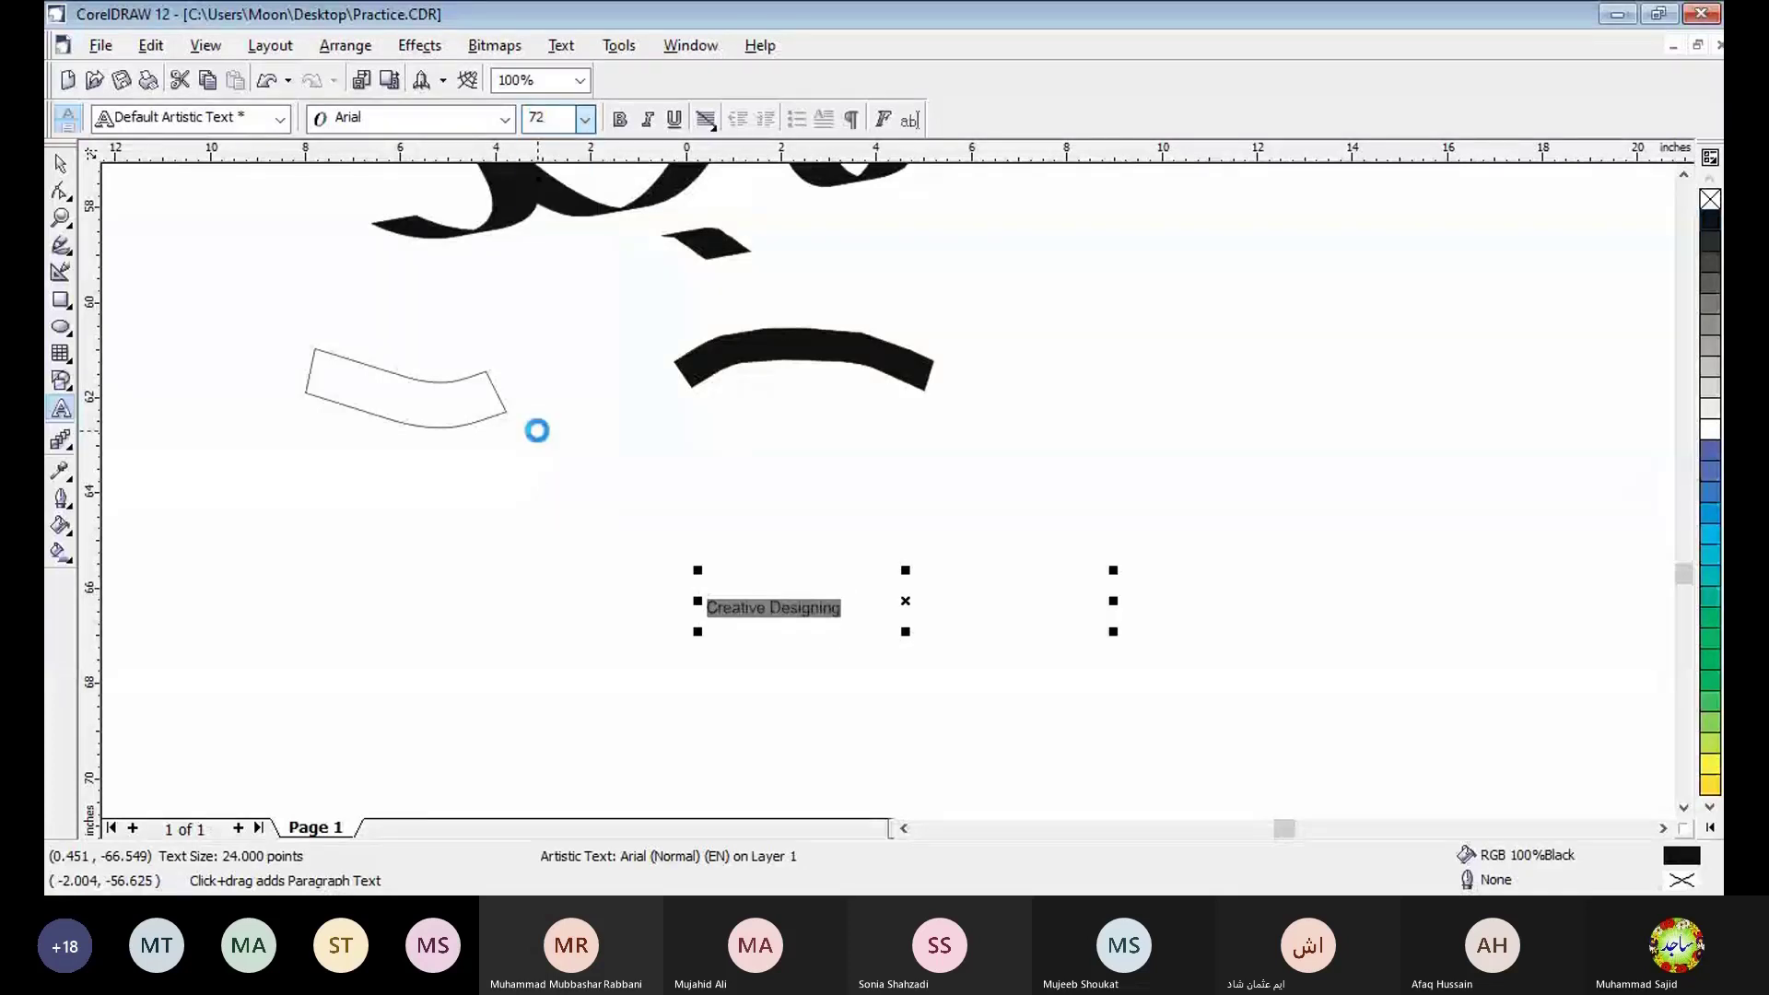
click(585, 119)
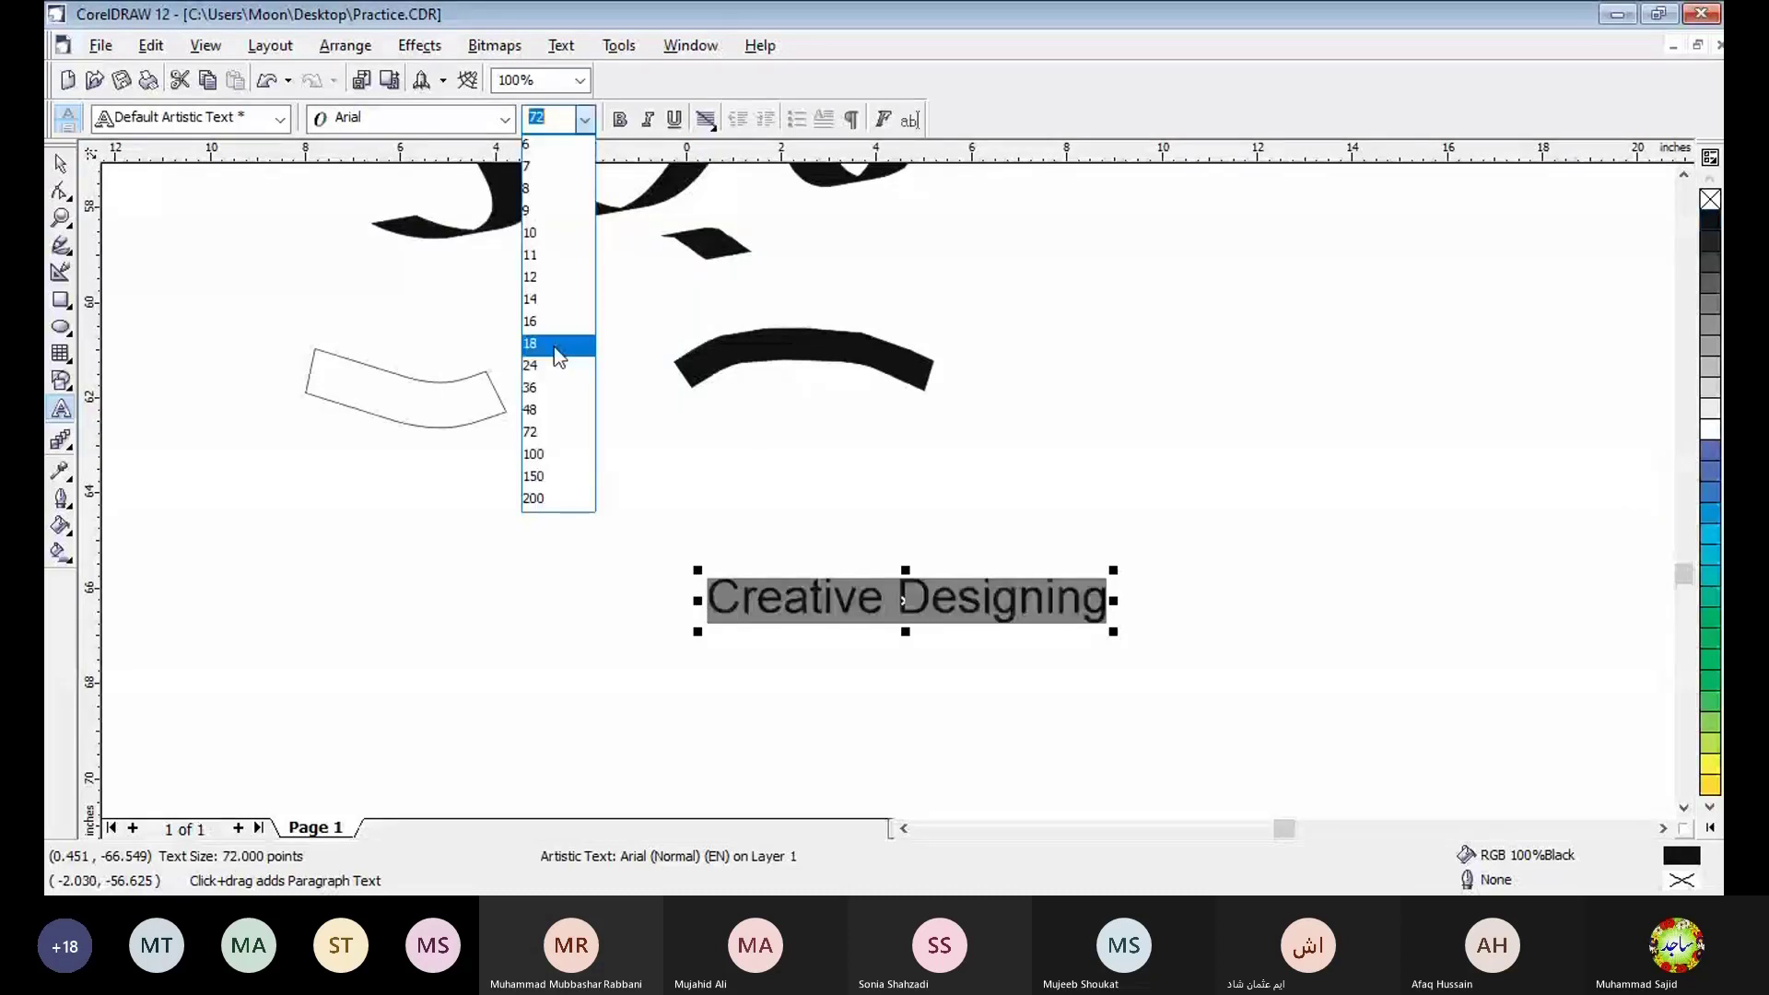
click(533, 453)
click(505, 119)
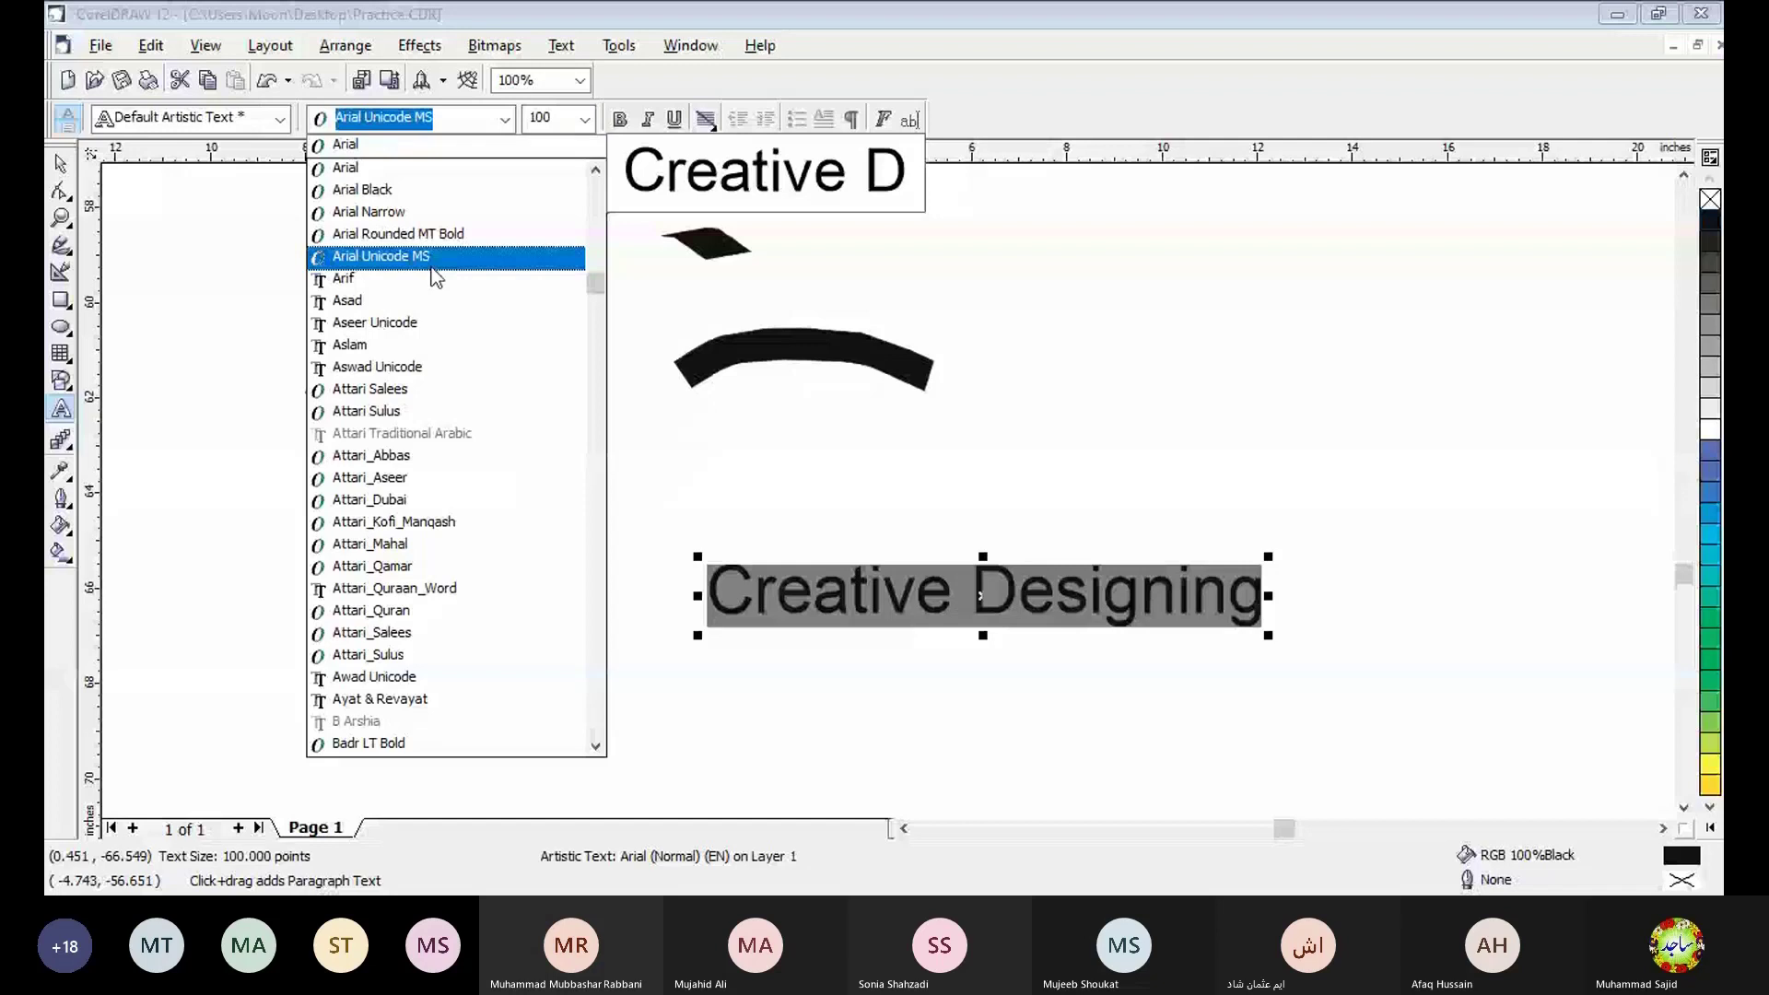
click(364, 189)
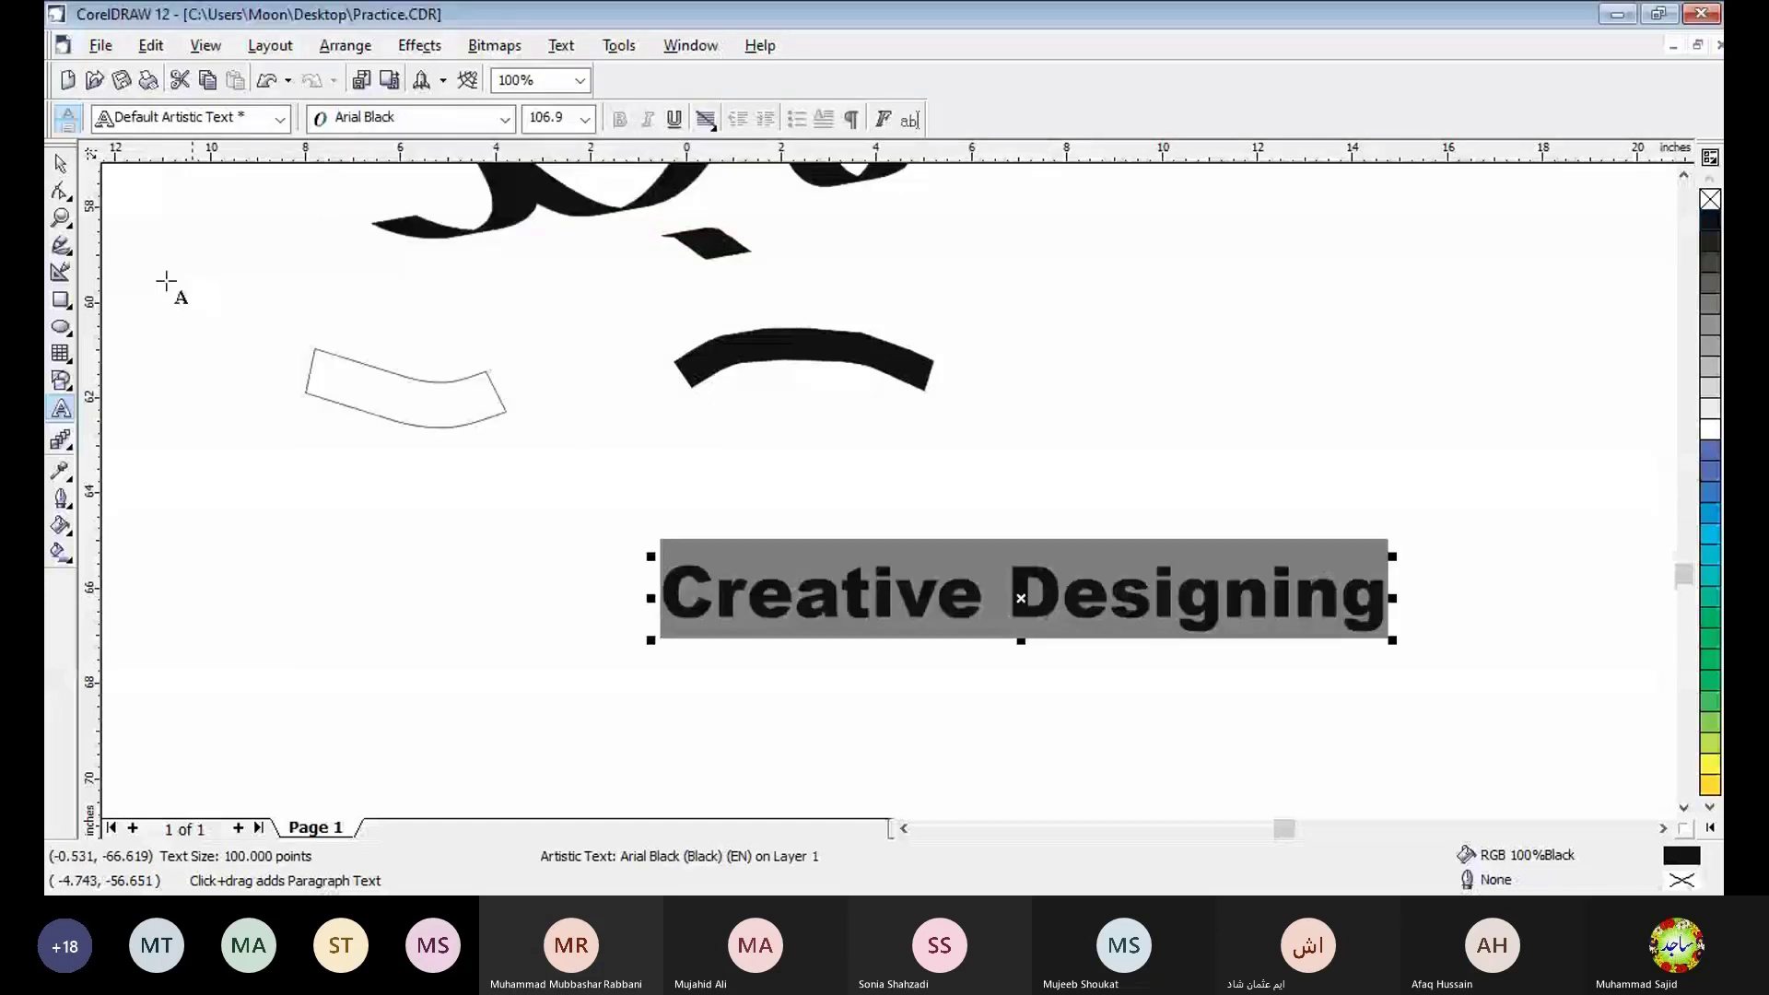
- Convert the "Creative Designing" text to curves
click(60, 167)
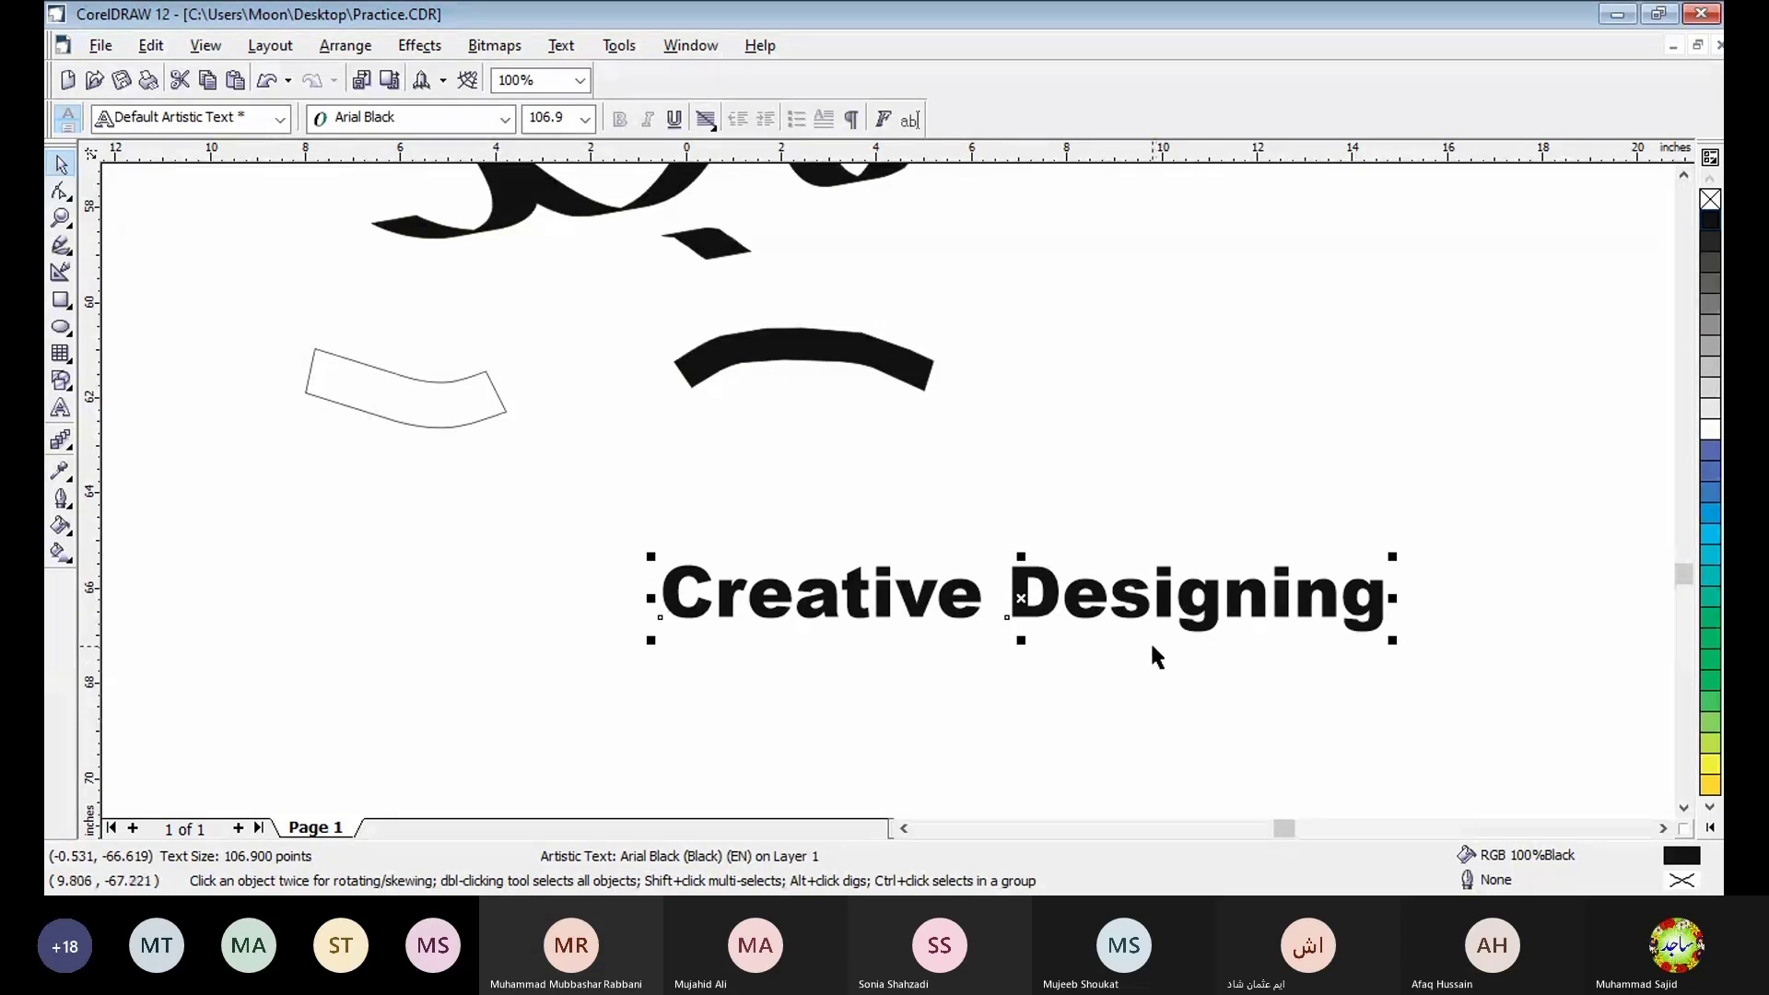
click(1021, 649)
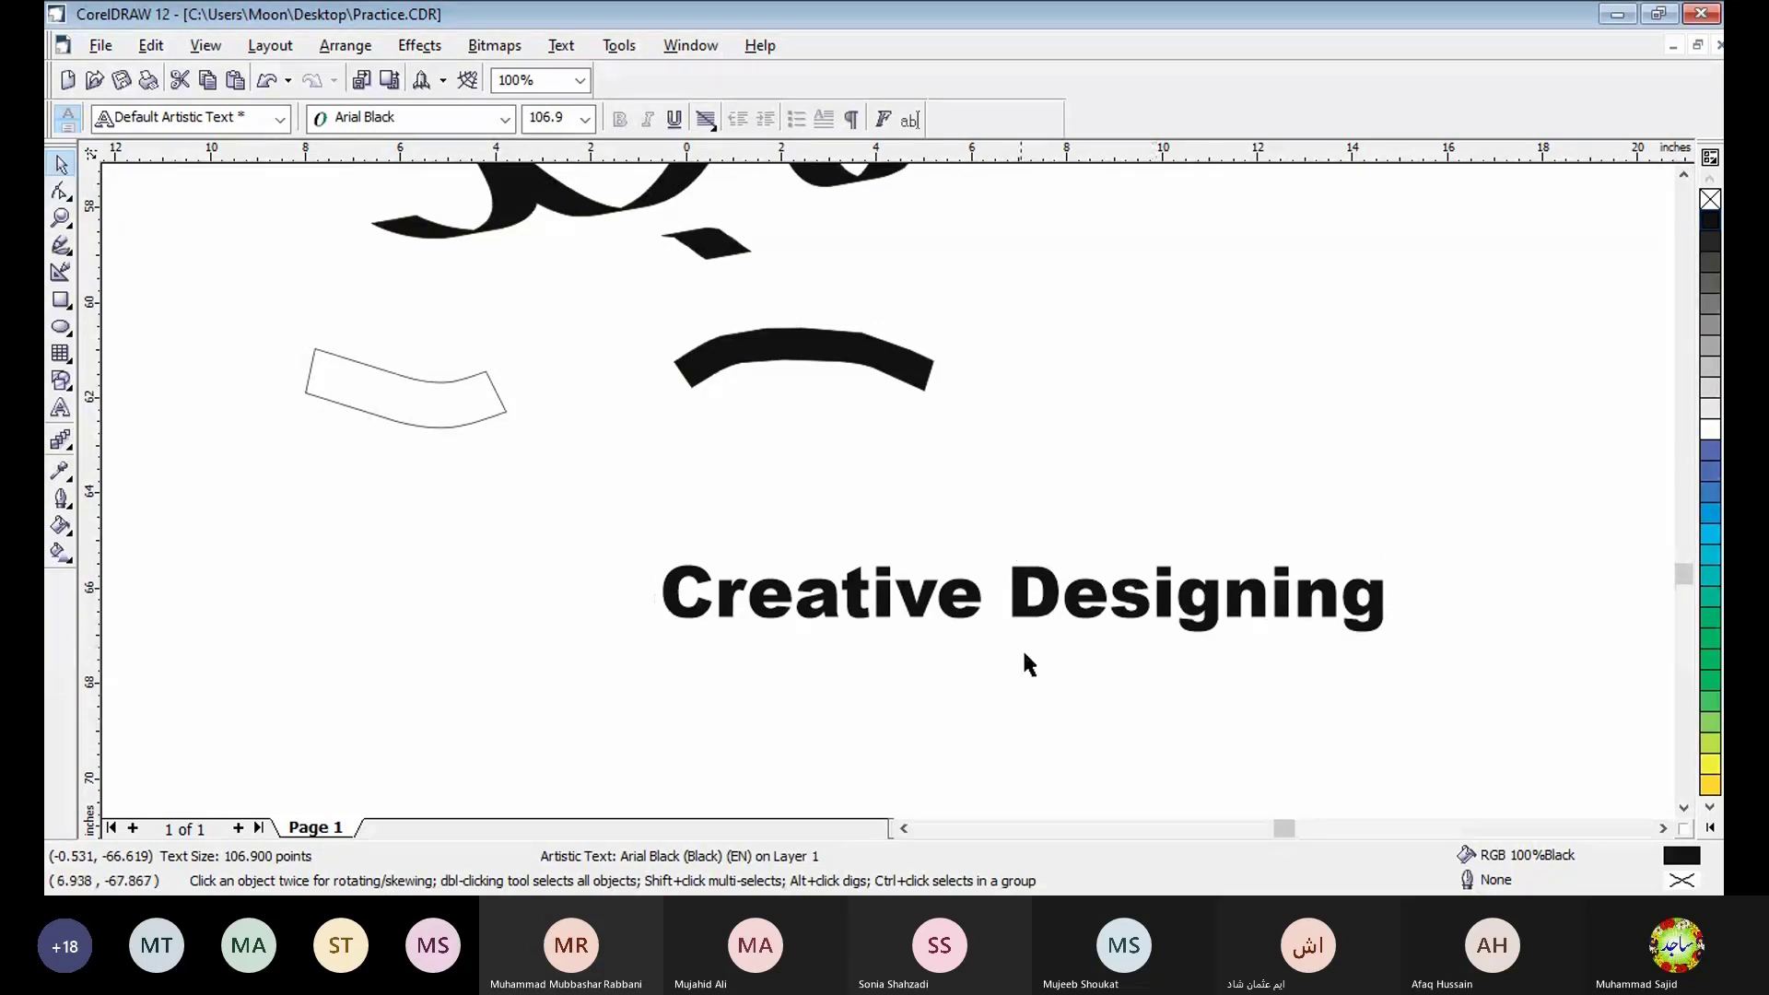
click(1036, 603)
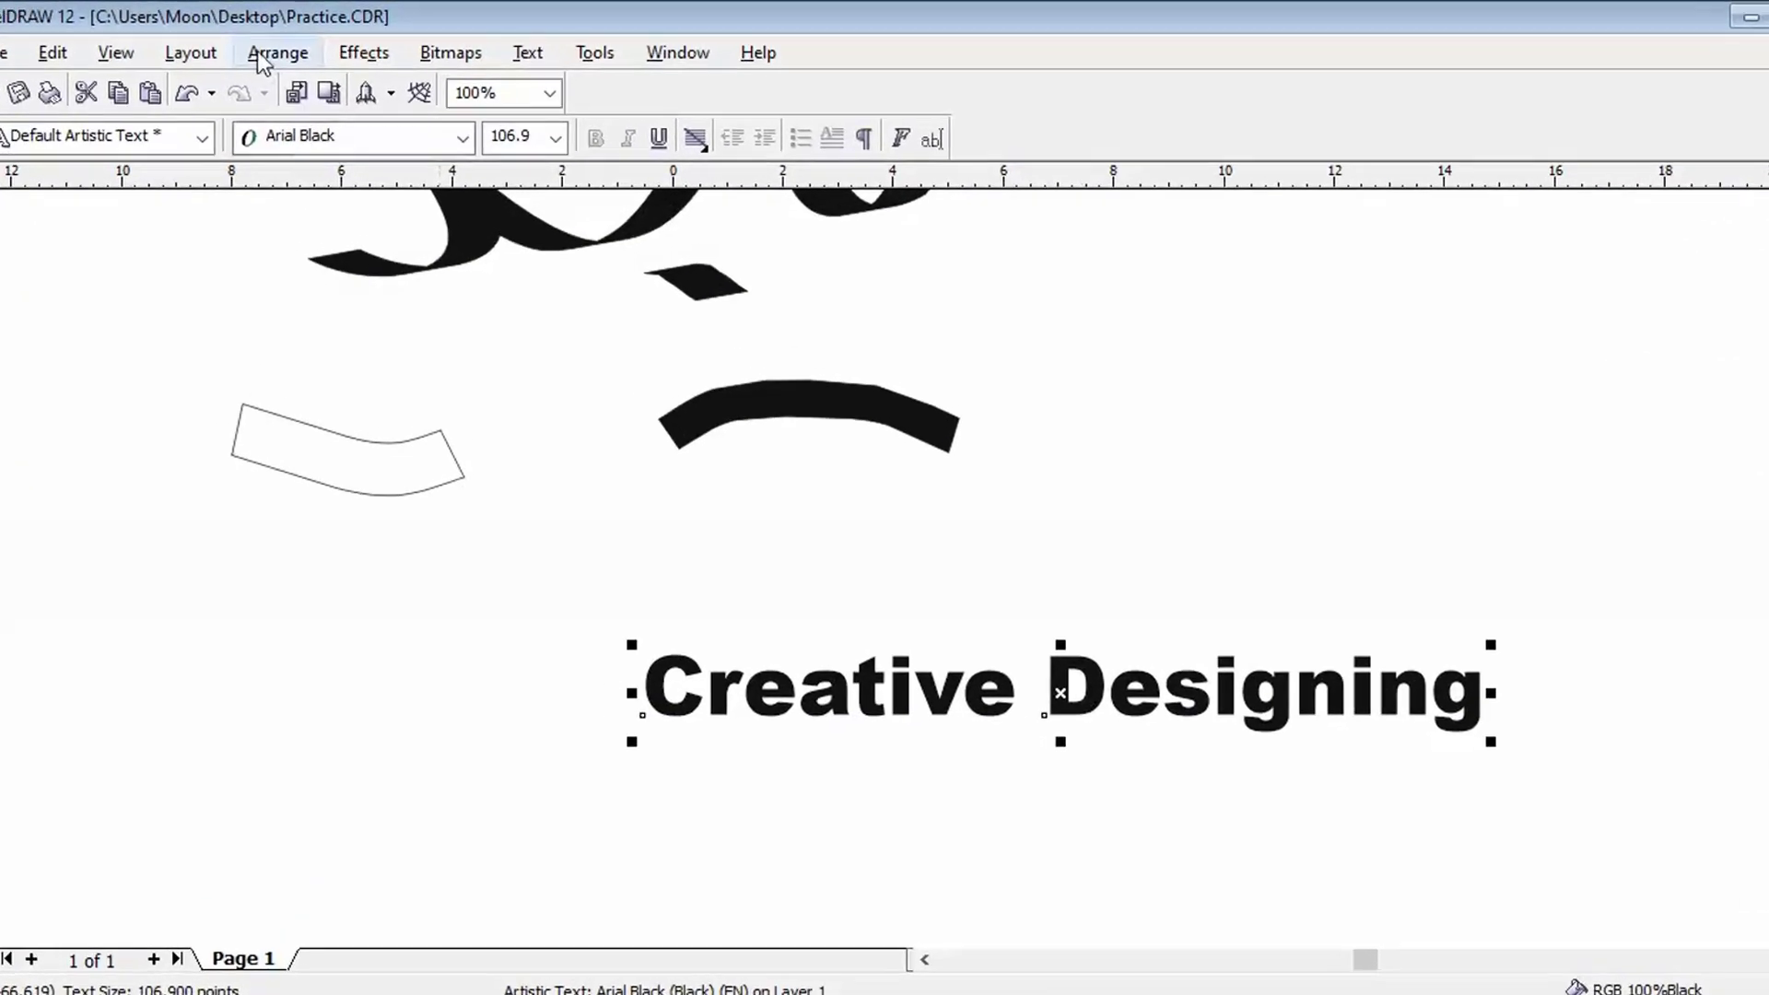
click(345, 45)
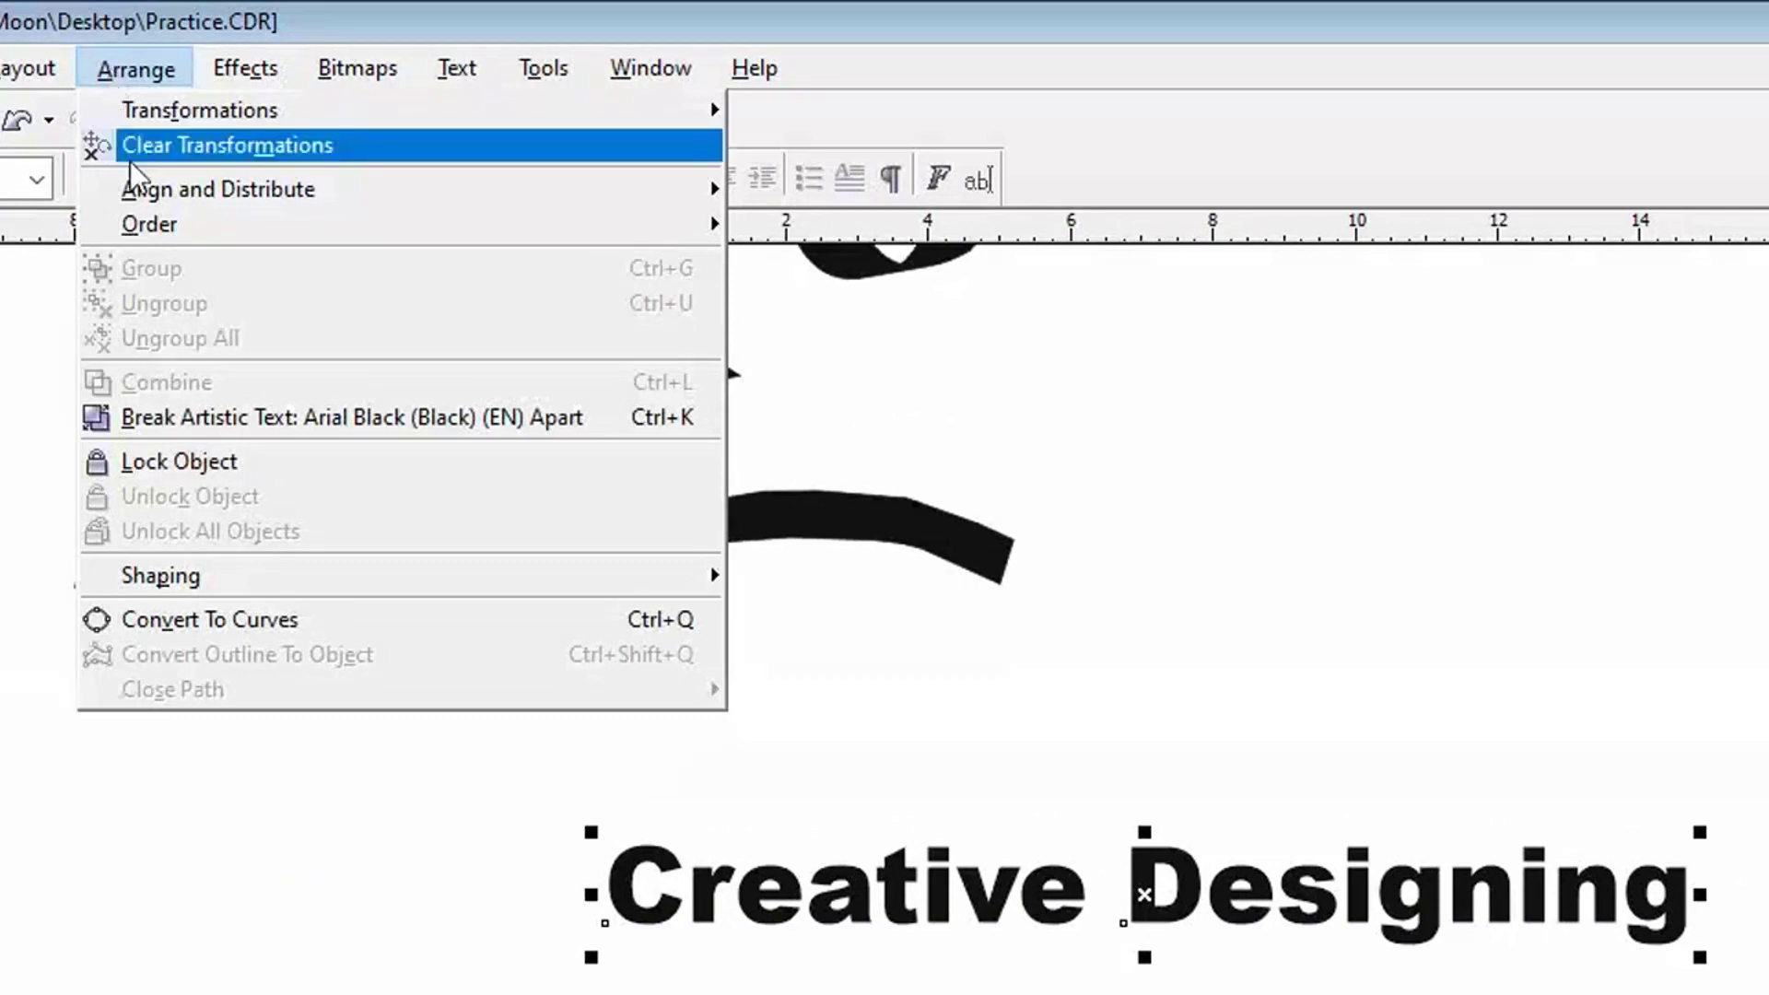
click(245, 616)
click(1170, 927)
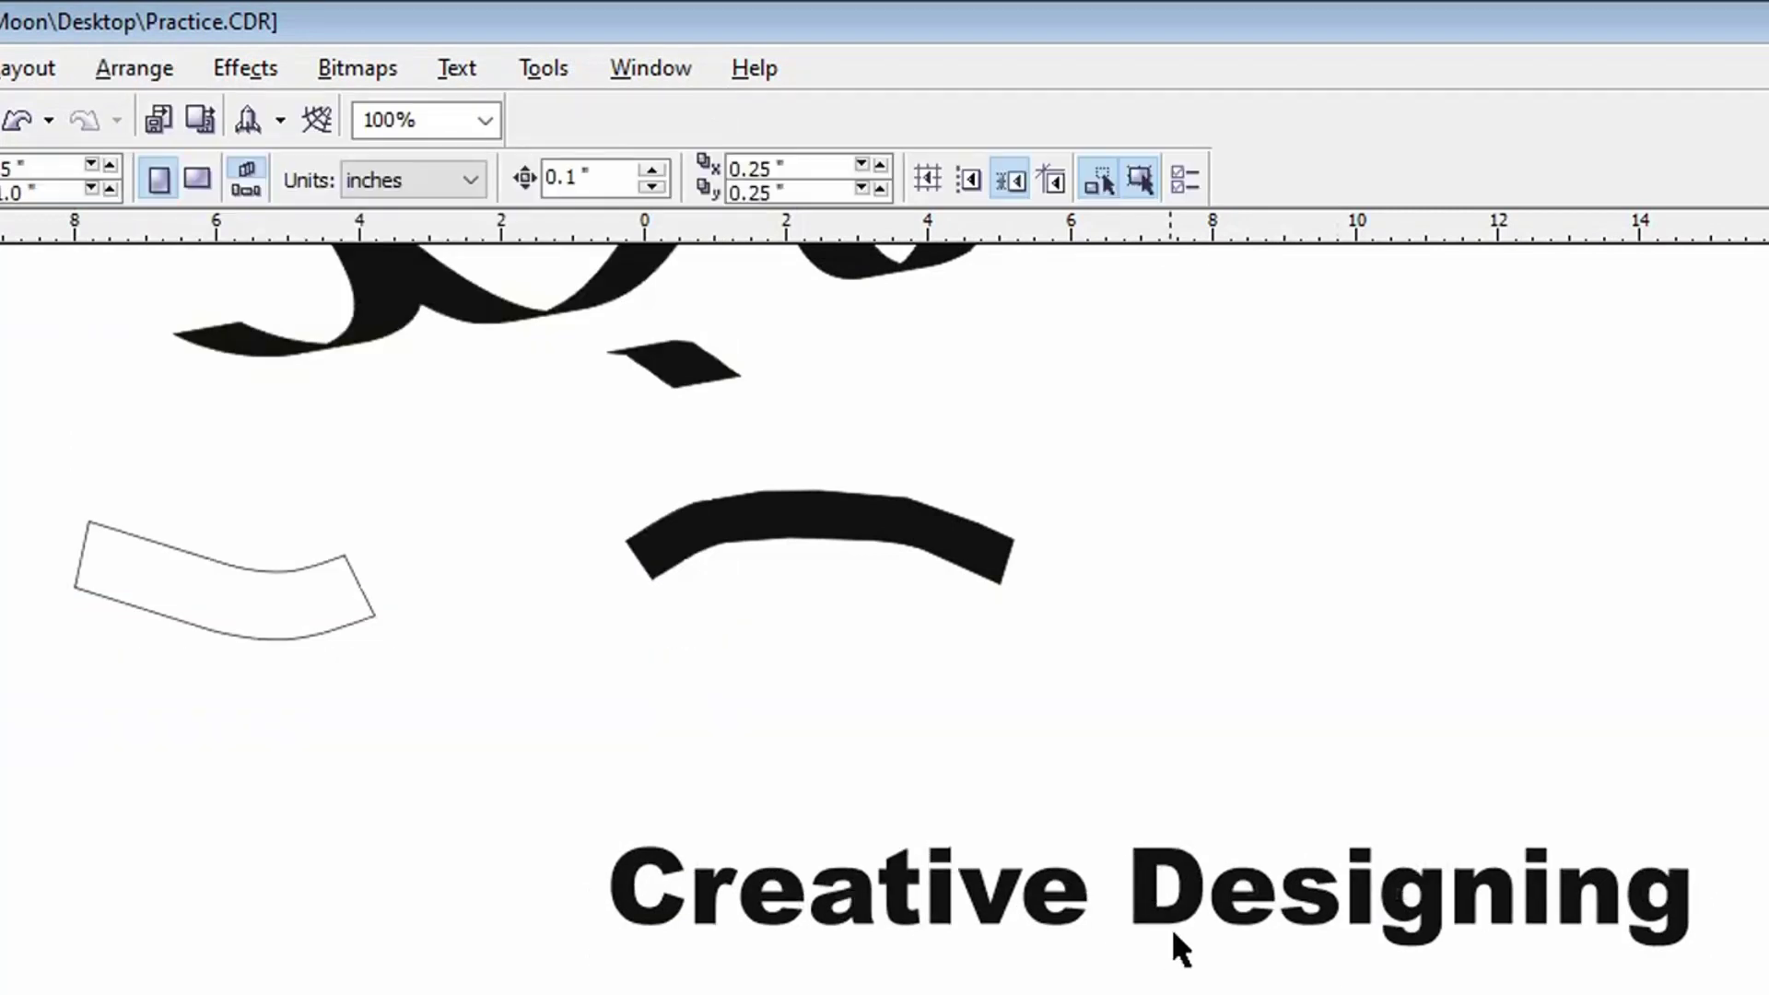
click(1170, 927)
click(1203, 944)
- Move the converted text about 2.8 inches left and 0.5 inch up, and deselect it
click(1268, 895)
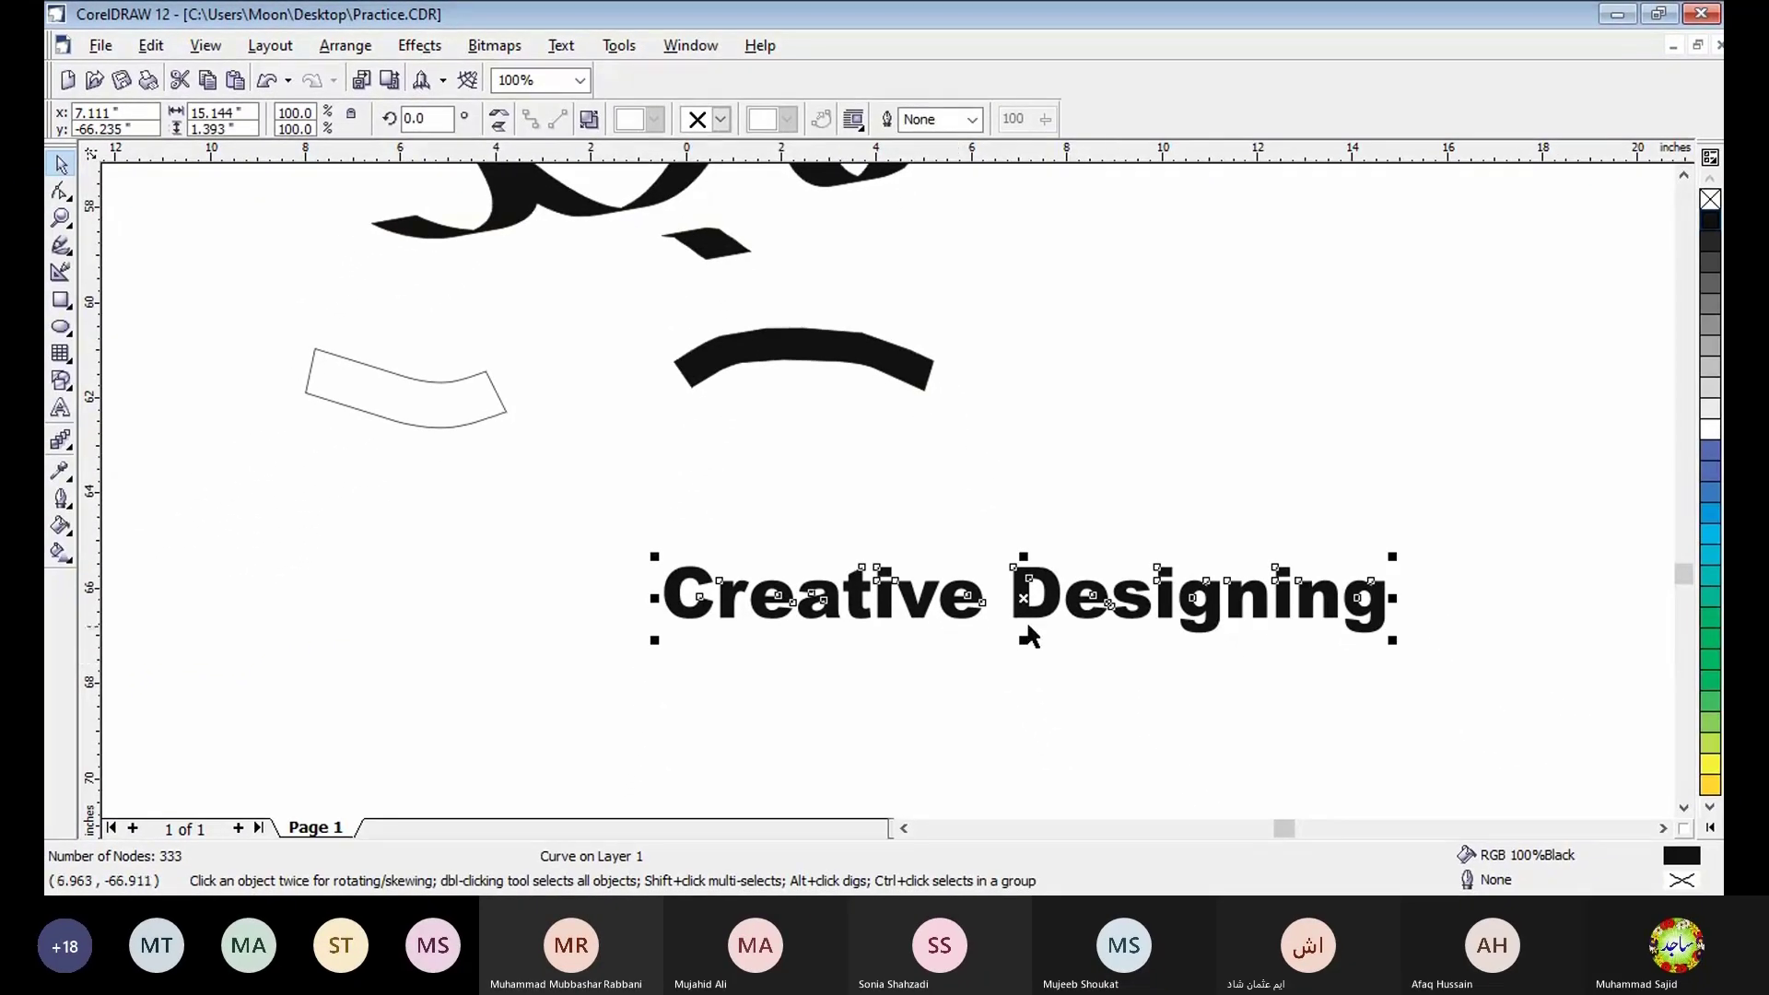
drag(1028, 598, 895, 576)
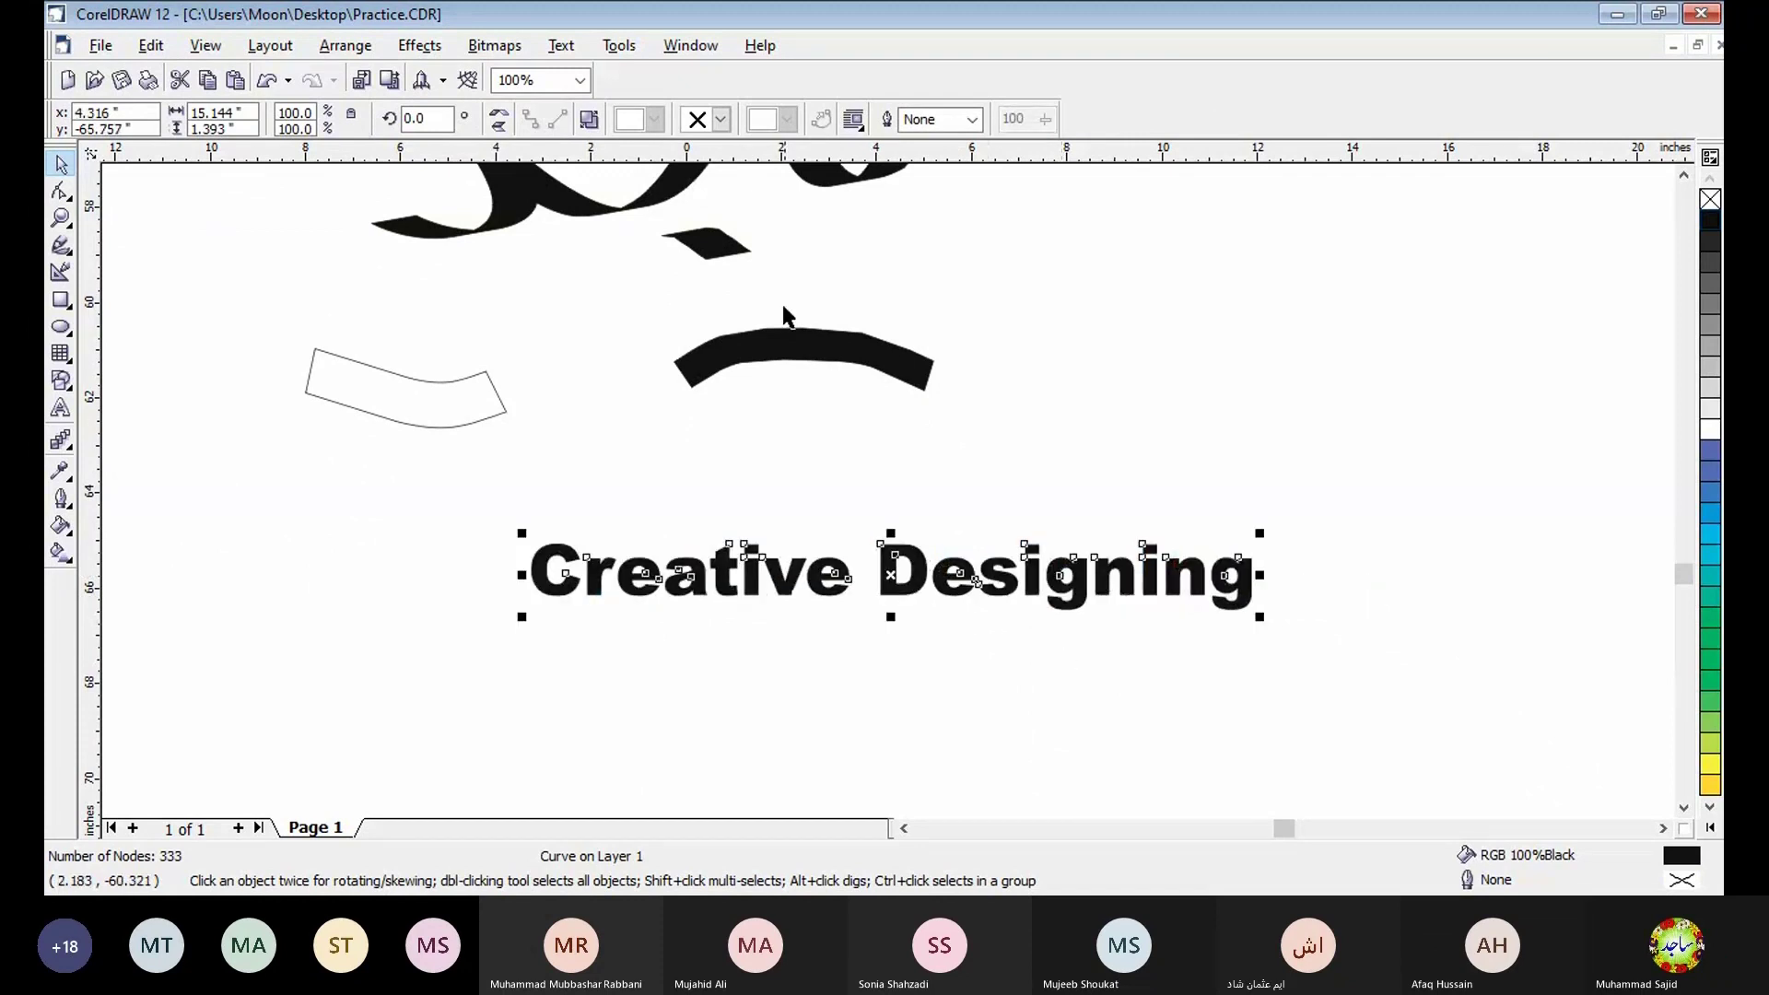
click(821, 633)
click(821, 634)
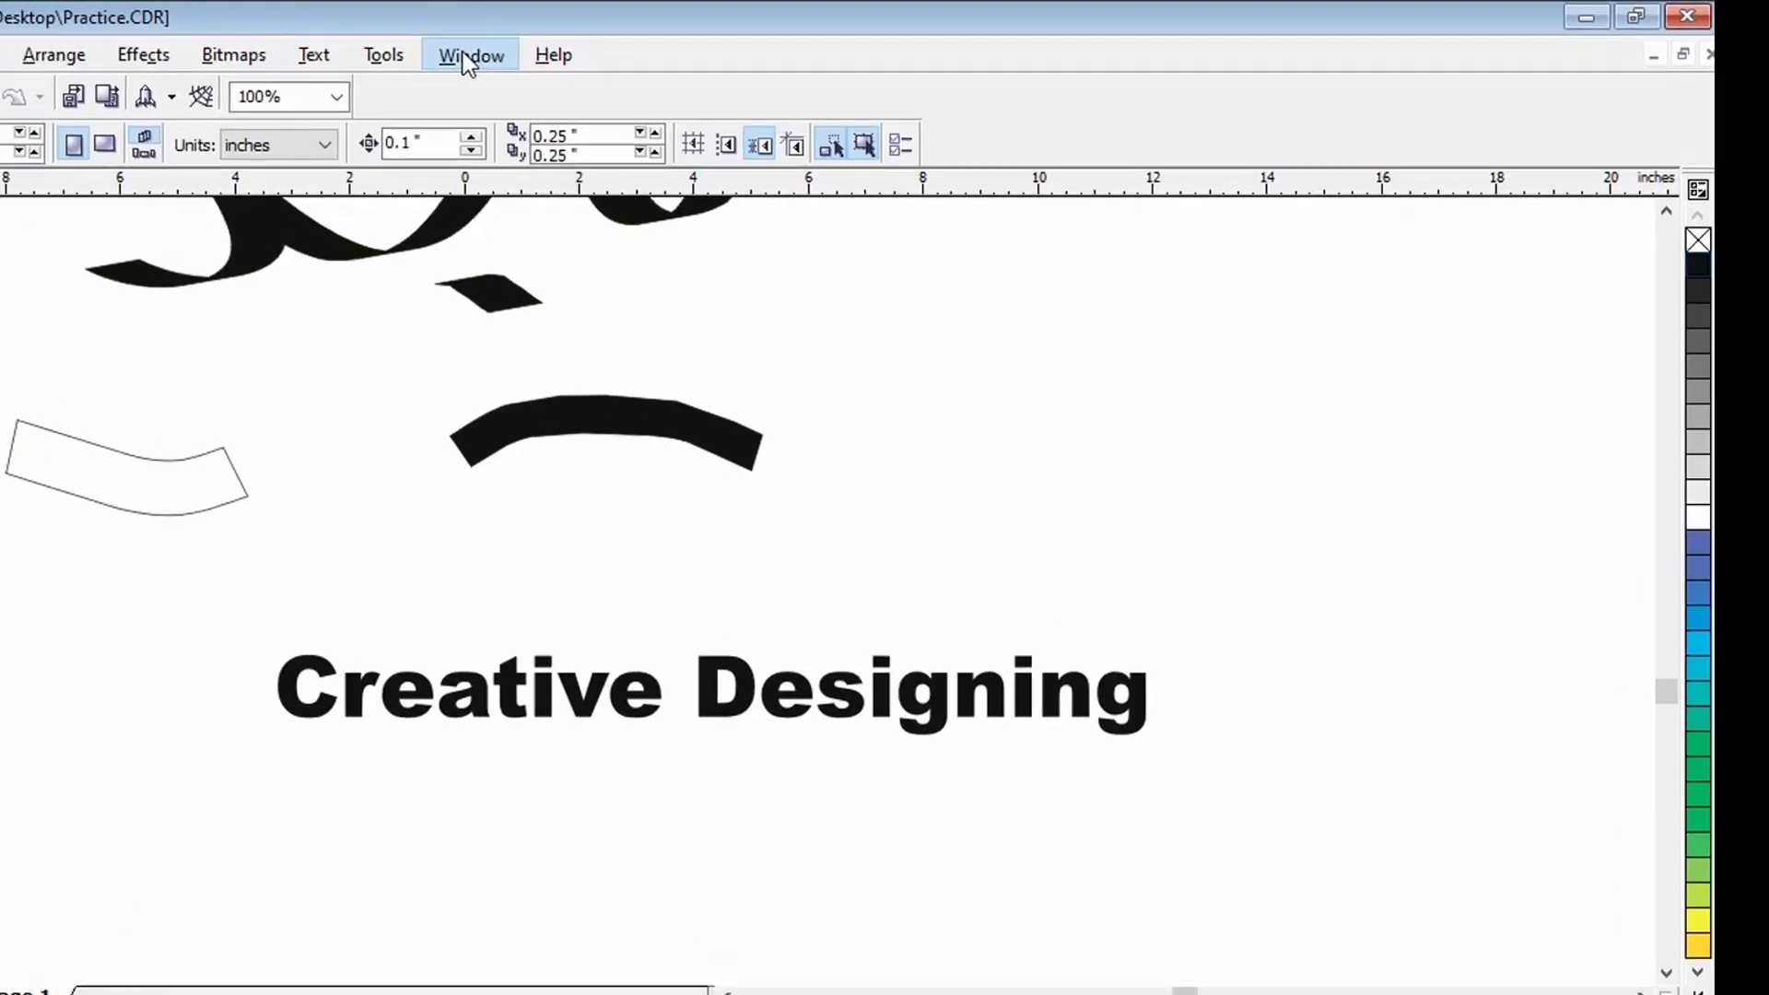
- Open the Artistic Media docker
click(691, 45)
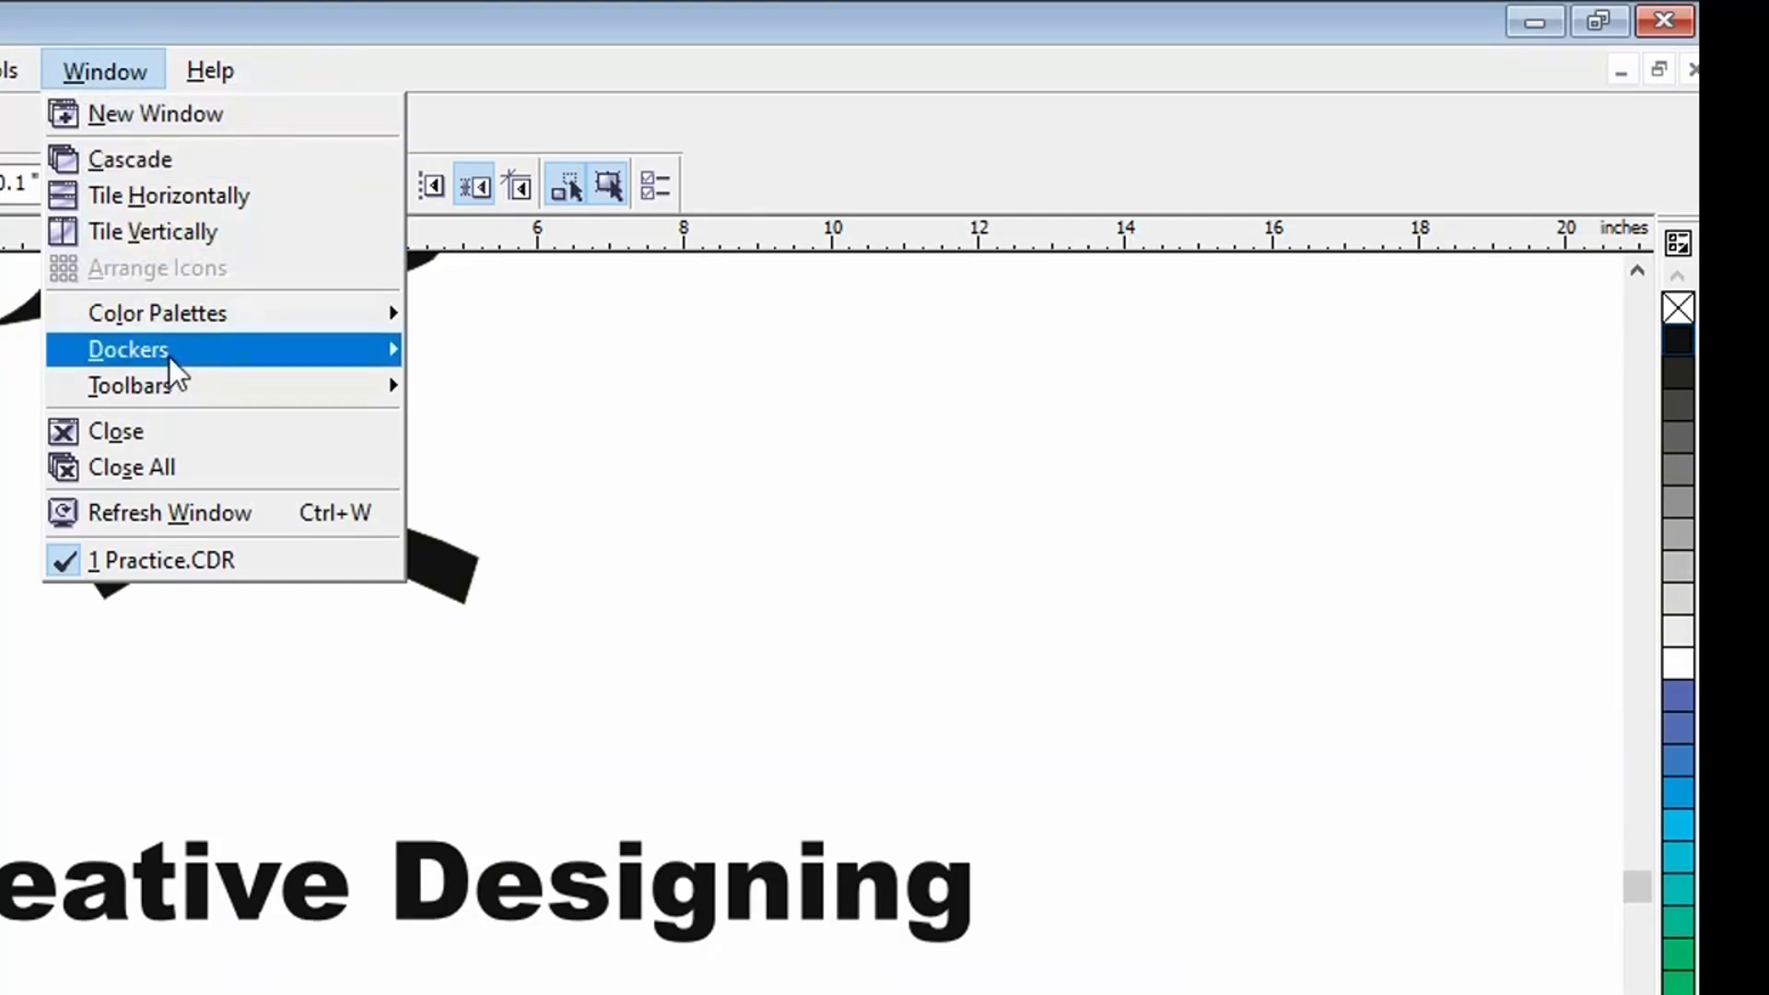
mouse_move(170, 357)
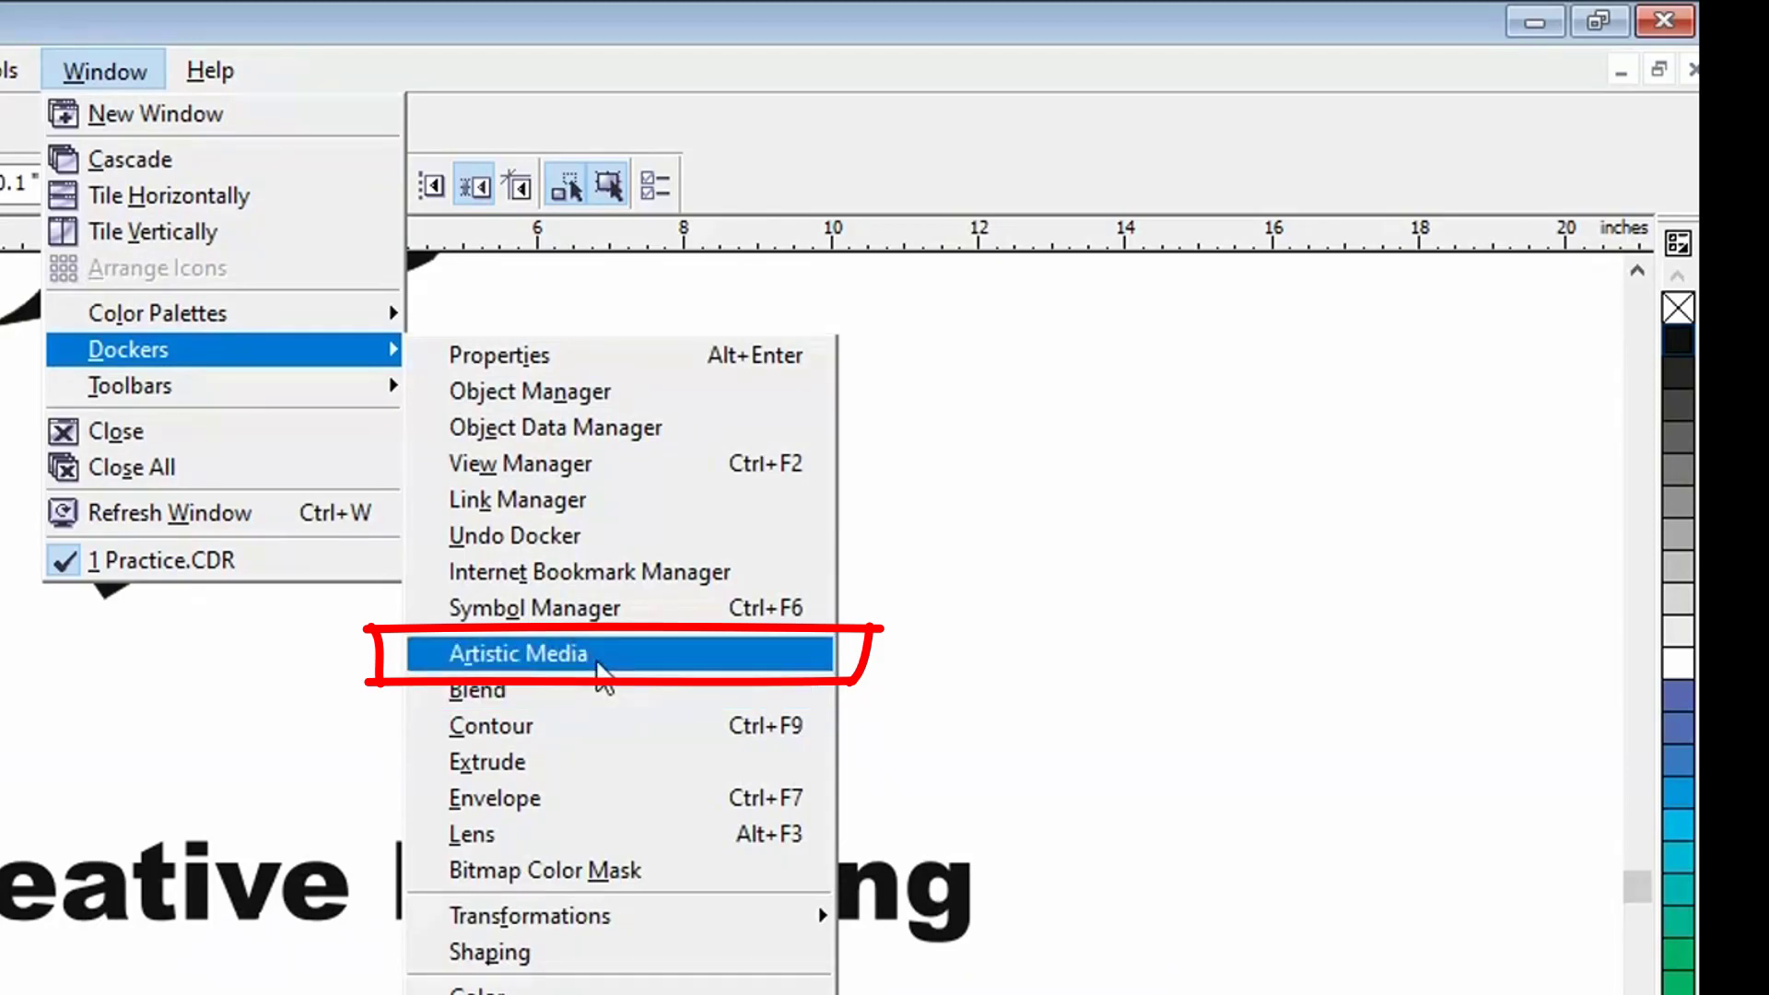
click(597, 665)
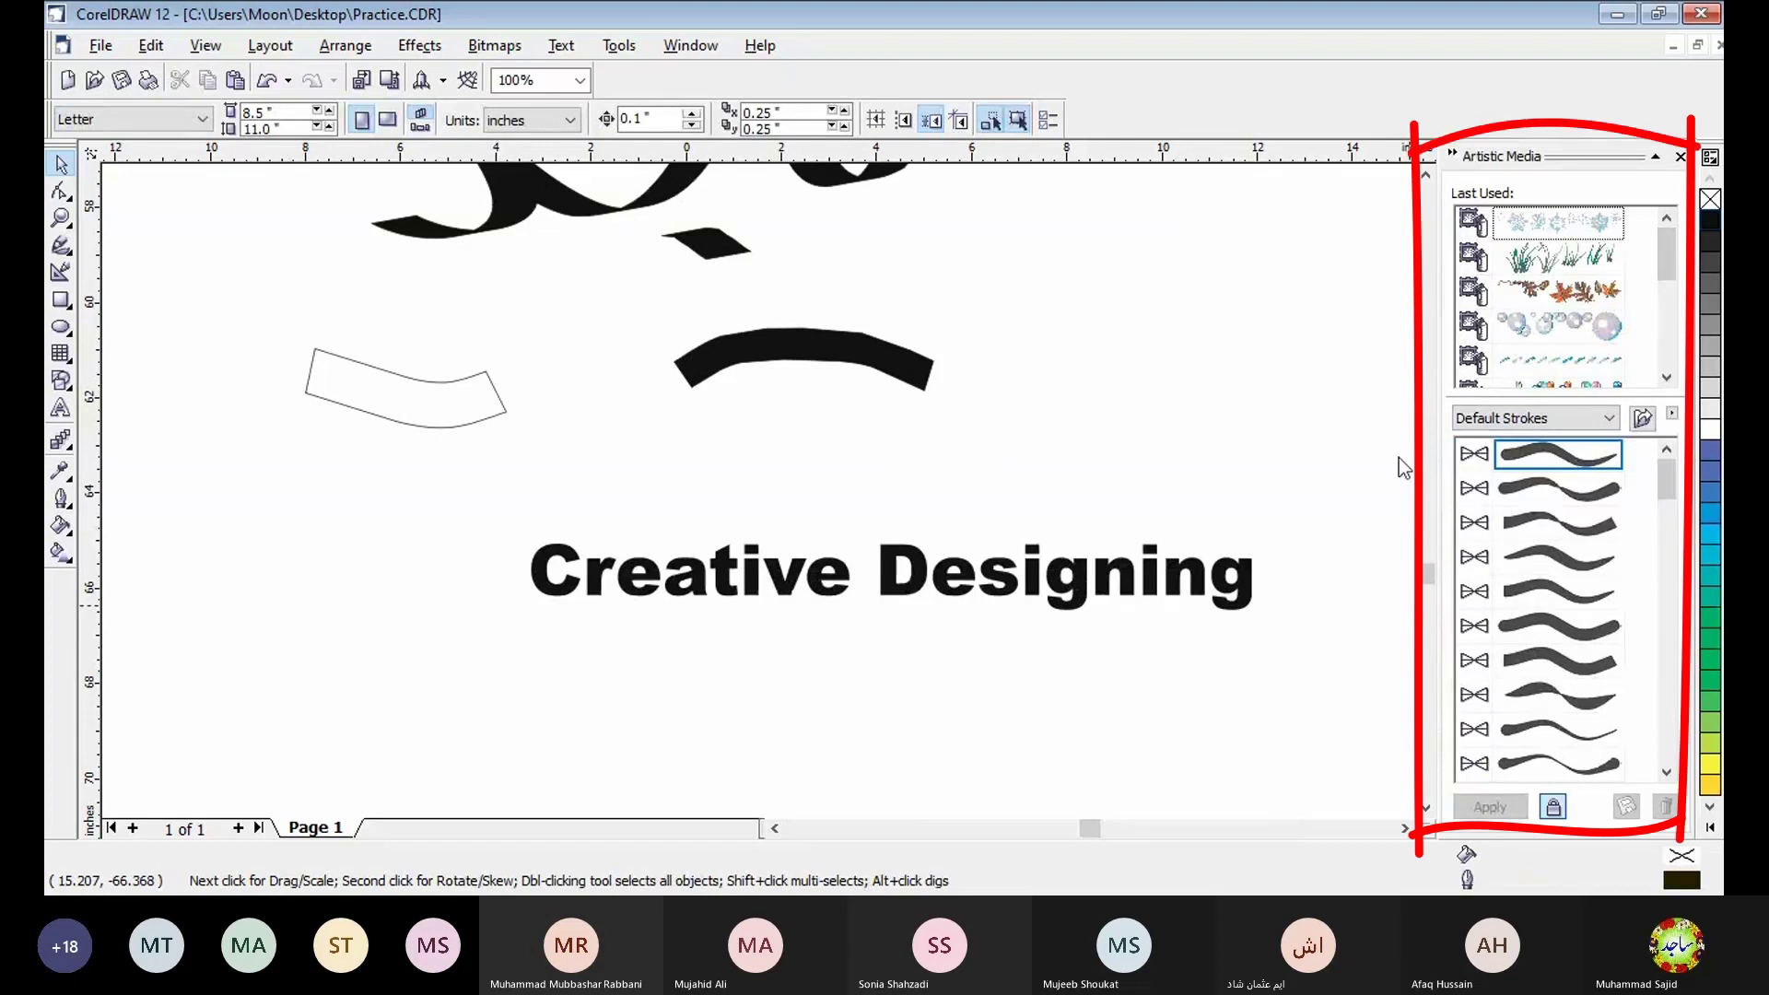
- Try the second and third default preset strokes on the "Creative Designing" curves
click(919, 579)
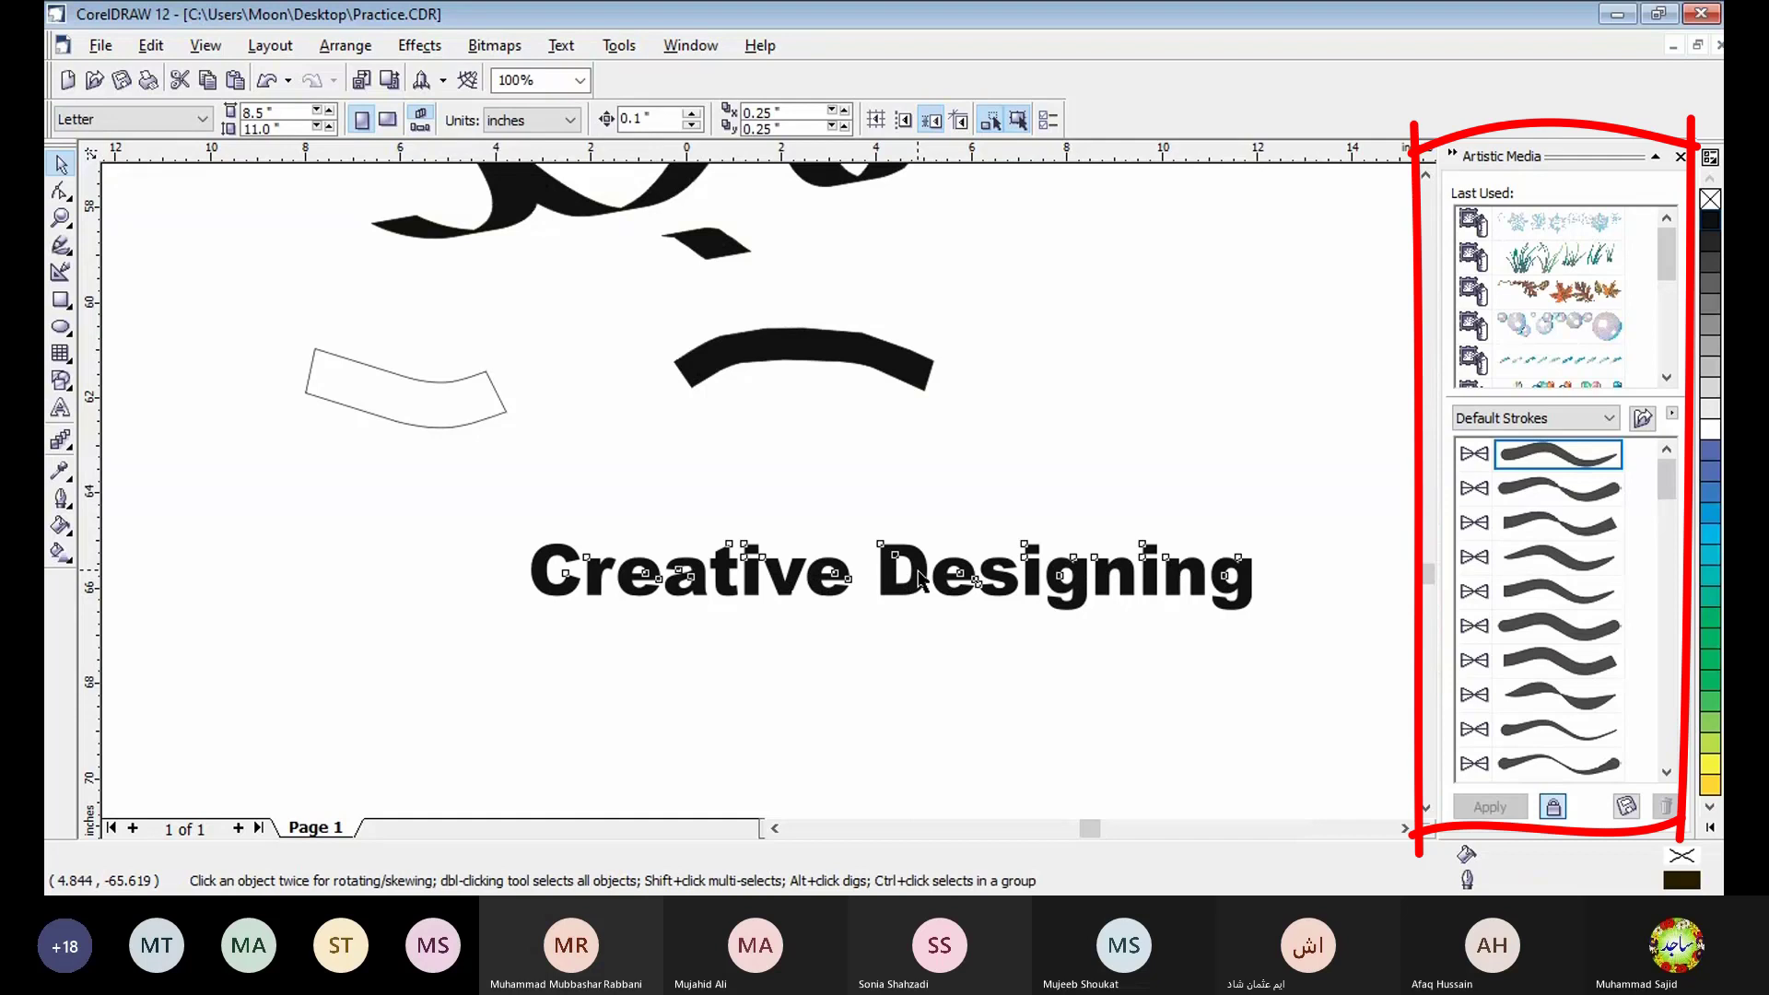
click(1539, 489)
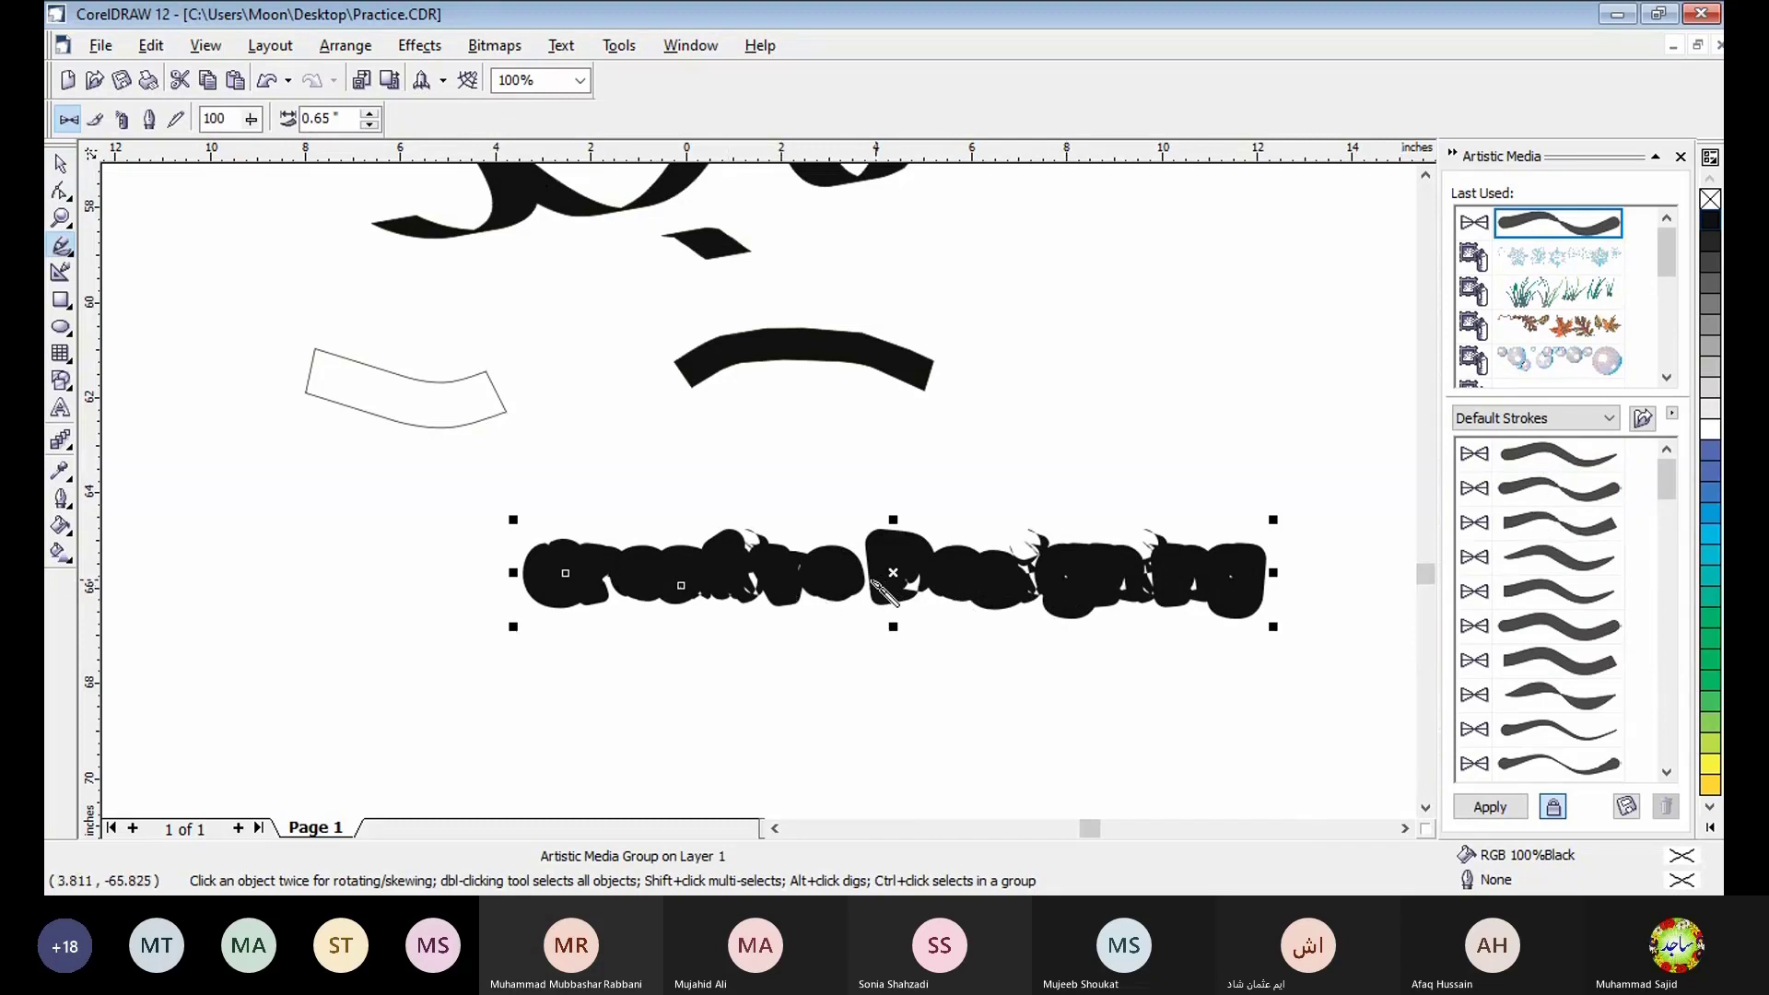
click(1579, 521)
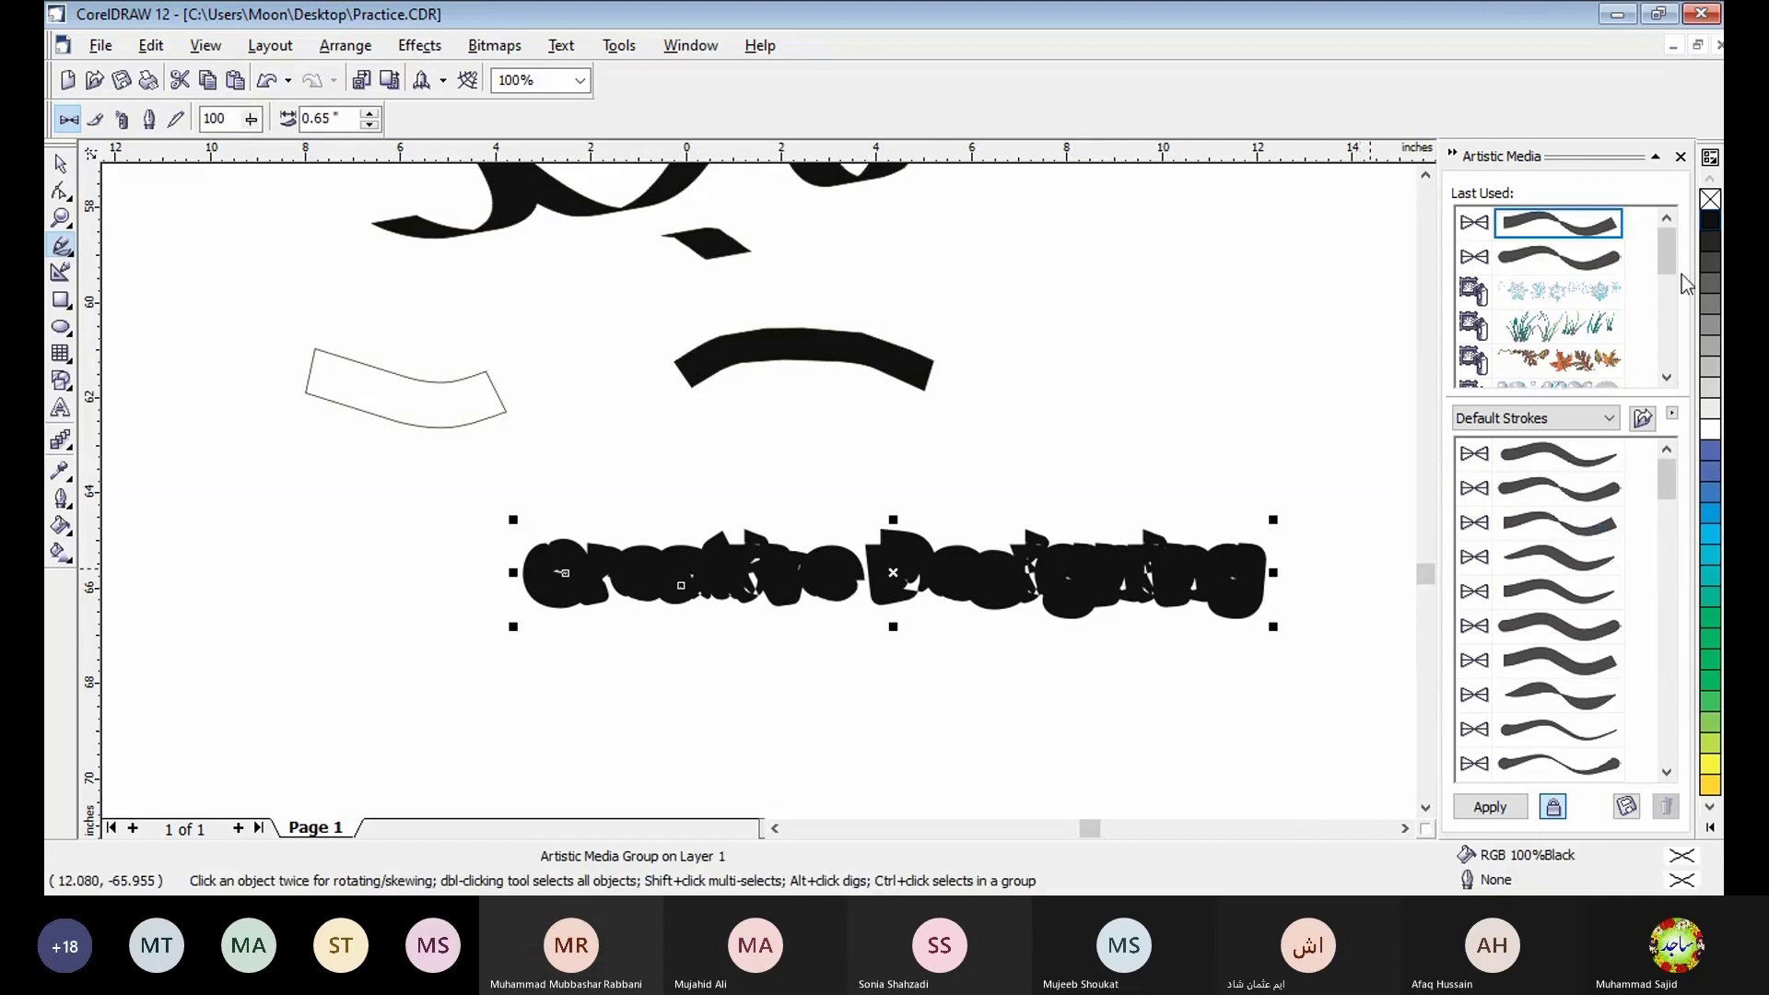
- Try the blue brush stroke and the autumn leaves sprayer from the recently used strokes on the text curves
scroll(1621, 295, down, 3)
click(1555, 330)
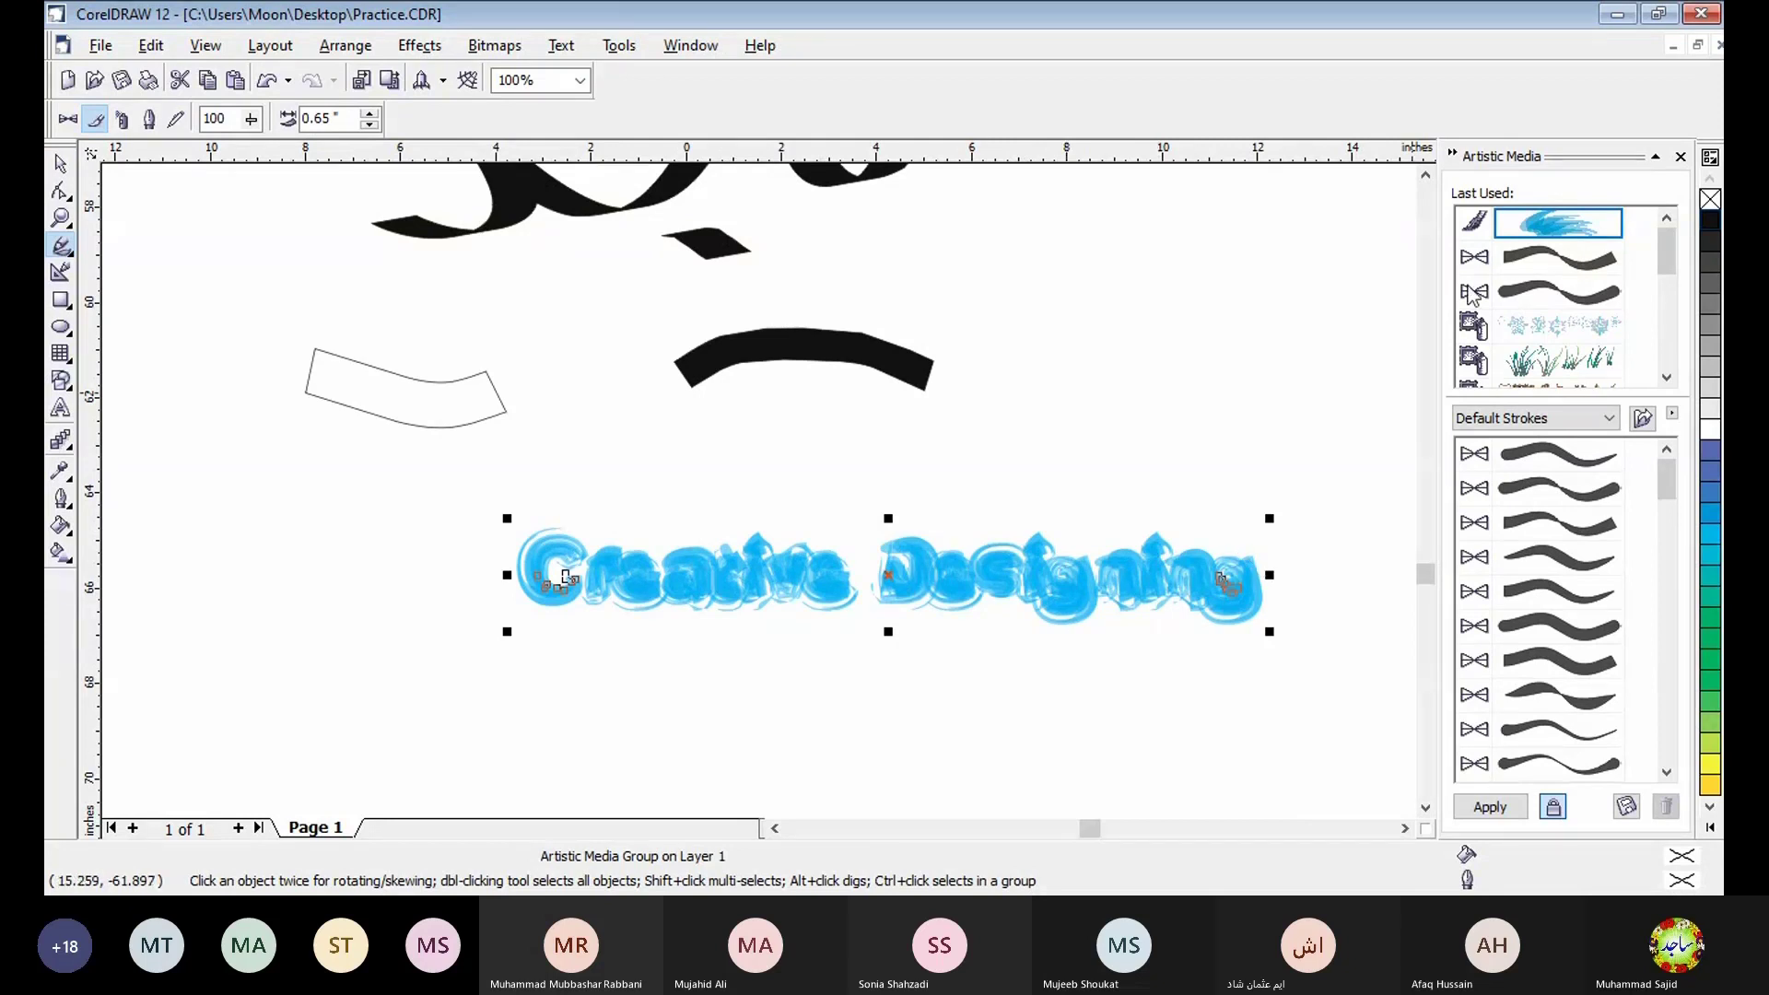
click(1666, 377)
click(1667, 377)
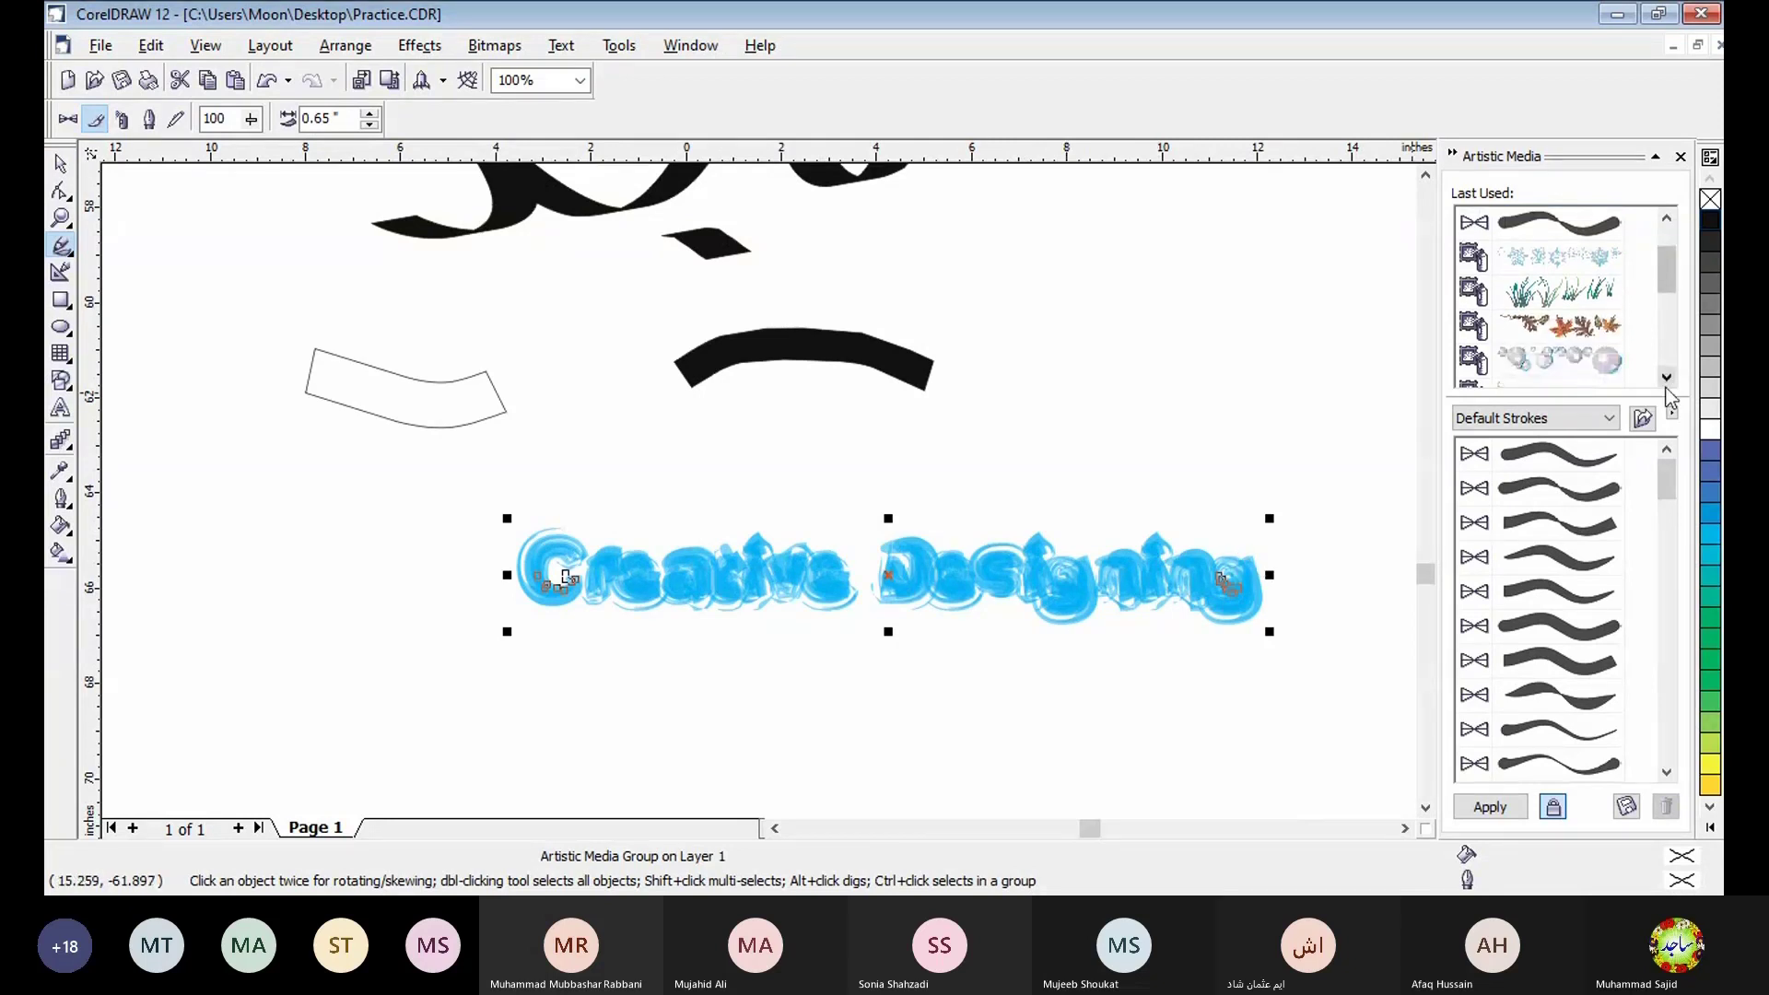
click(1667, 377)
click(1559, 291)
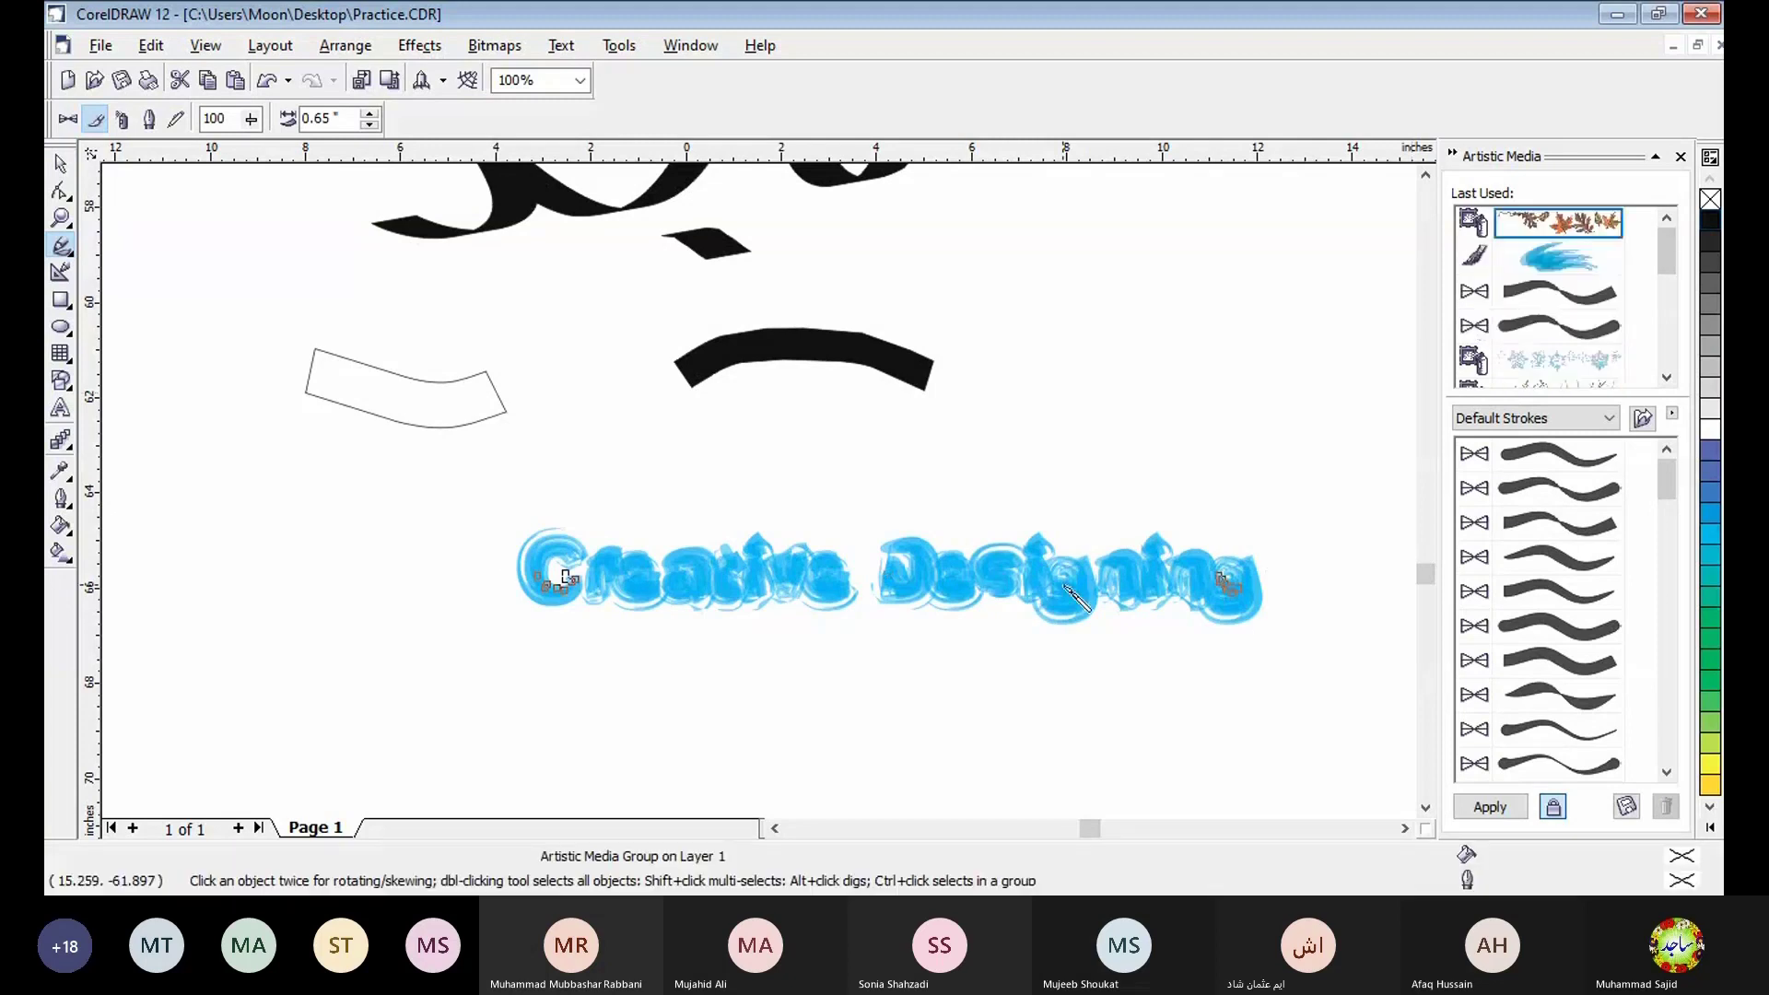
- Try the recently used black preset strokes and further default strokes on the text curves
click(1582, 300)
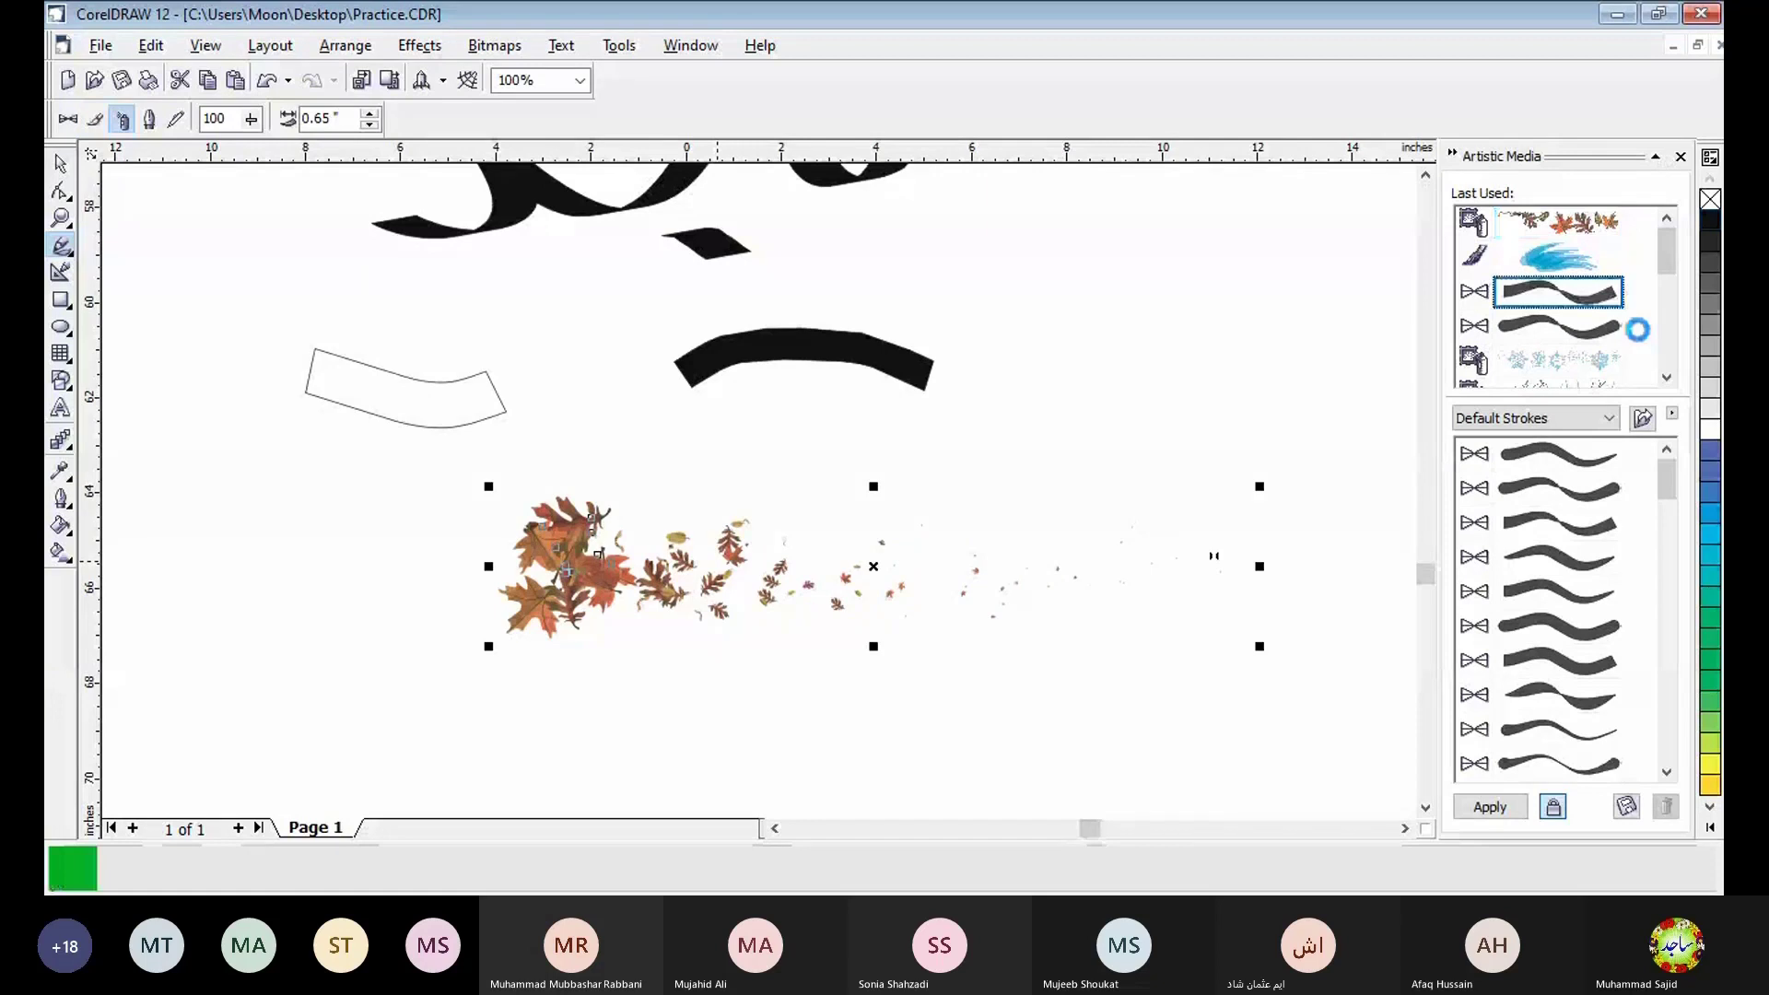
click(1603, 337)
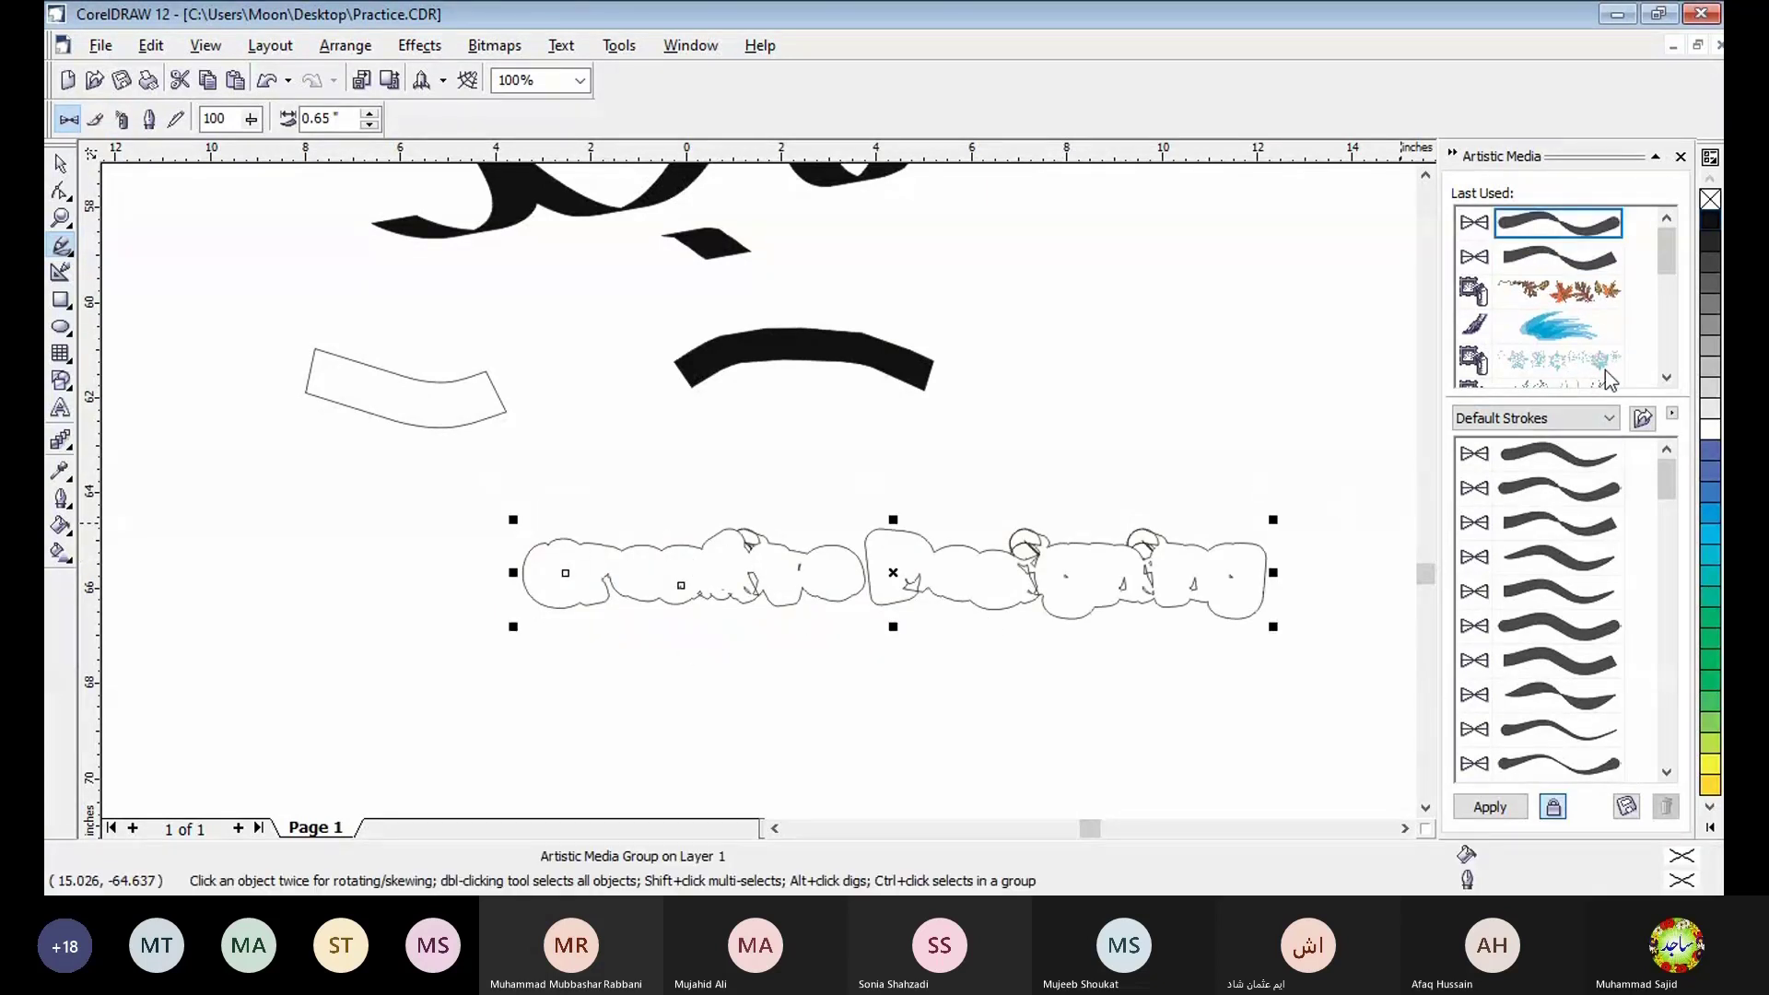
click(1596, 603)
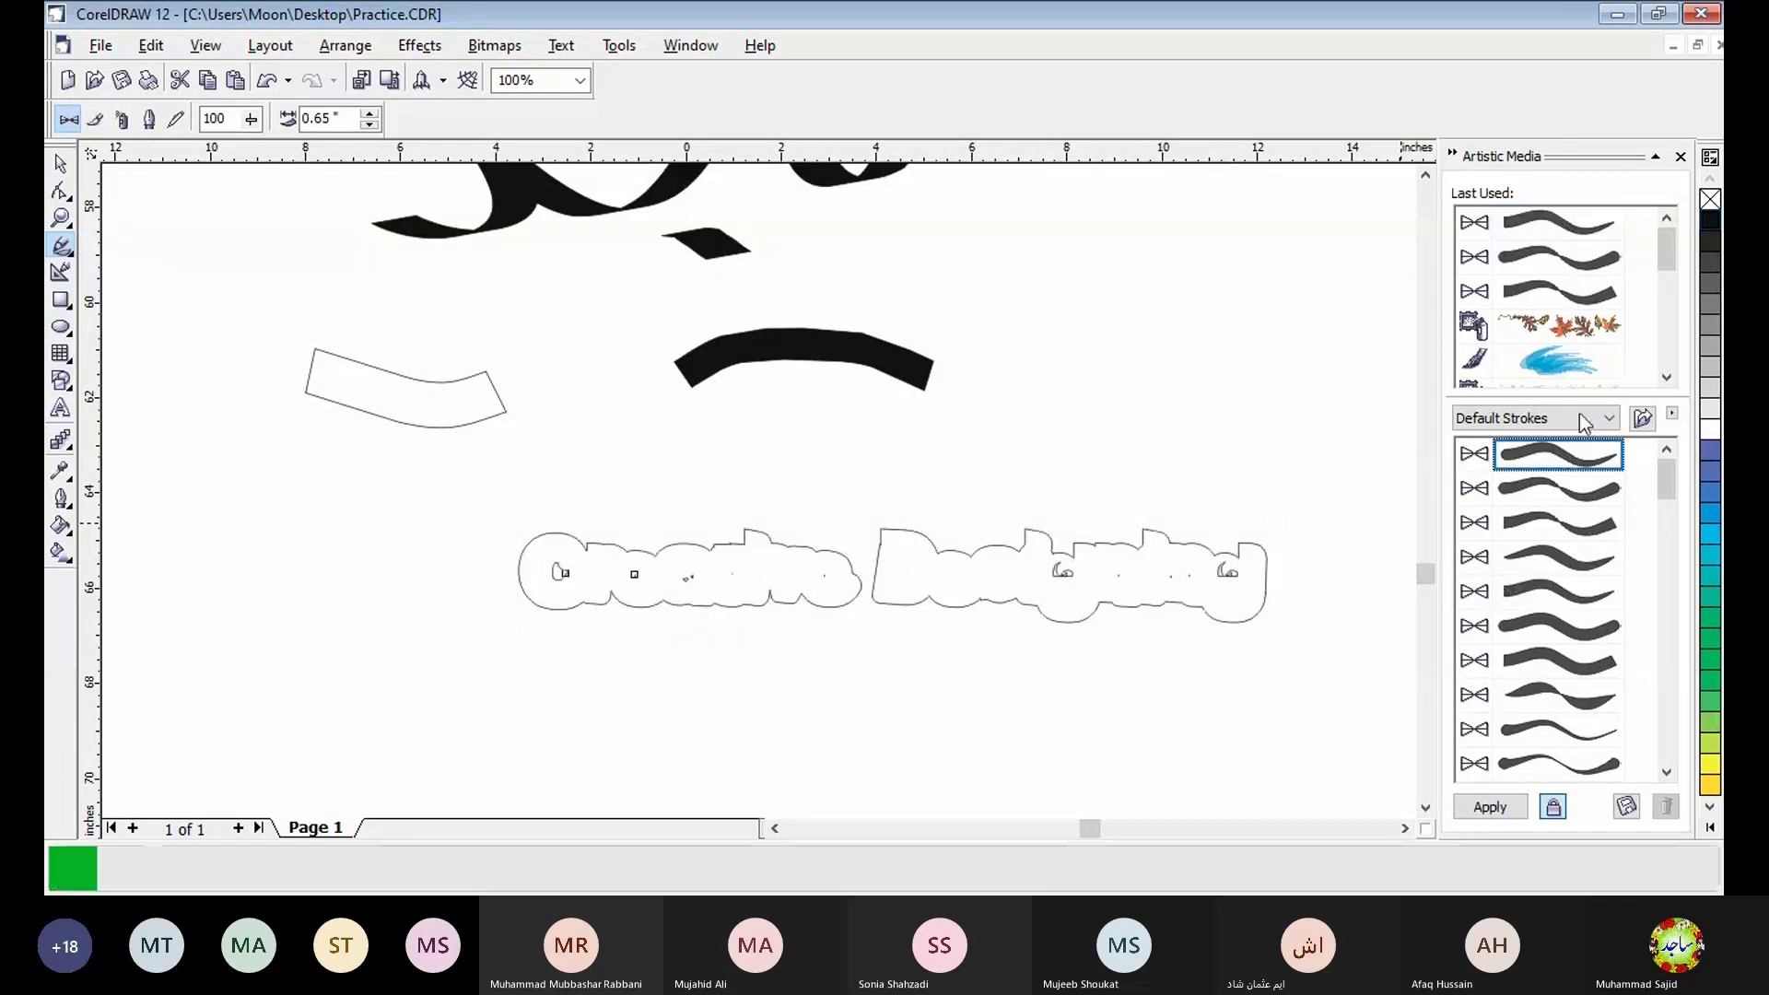
- Try the recently used bubbles sprayer and the brown brush stroke on the text curves
drag(1671, 247, 1615, 304)
click(1616, 306)
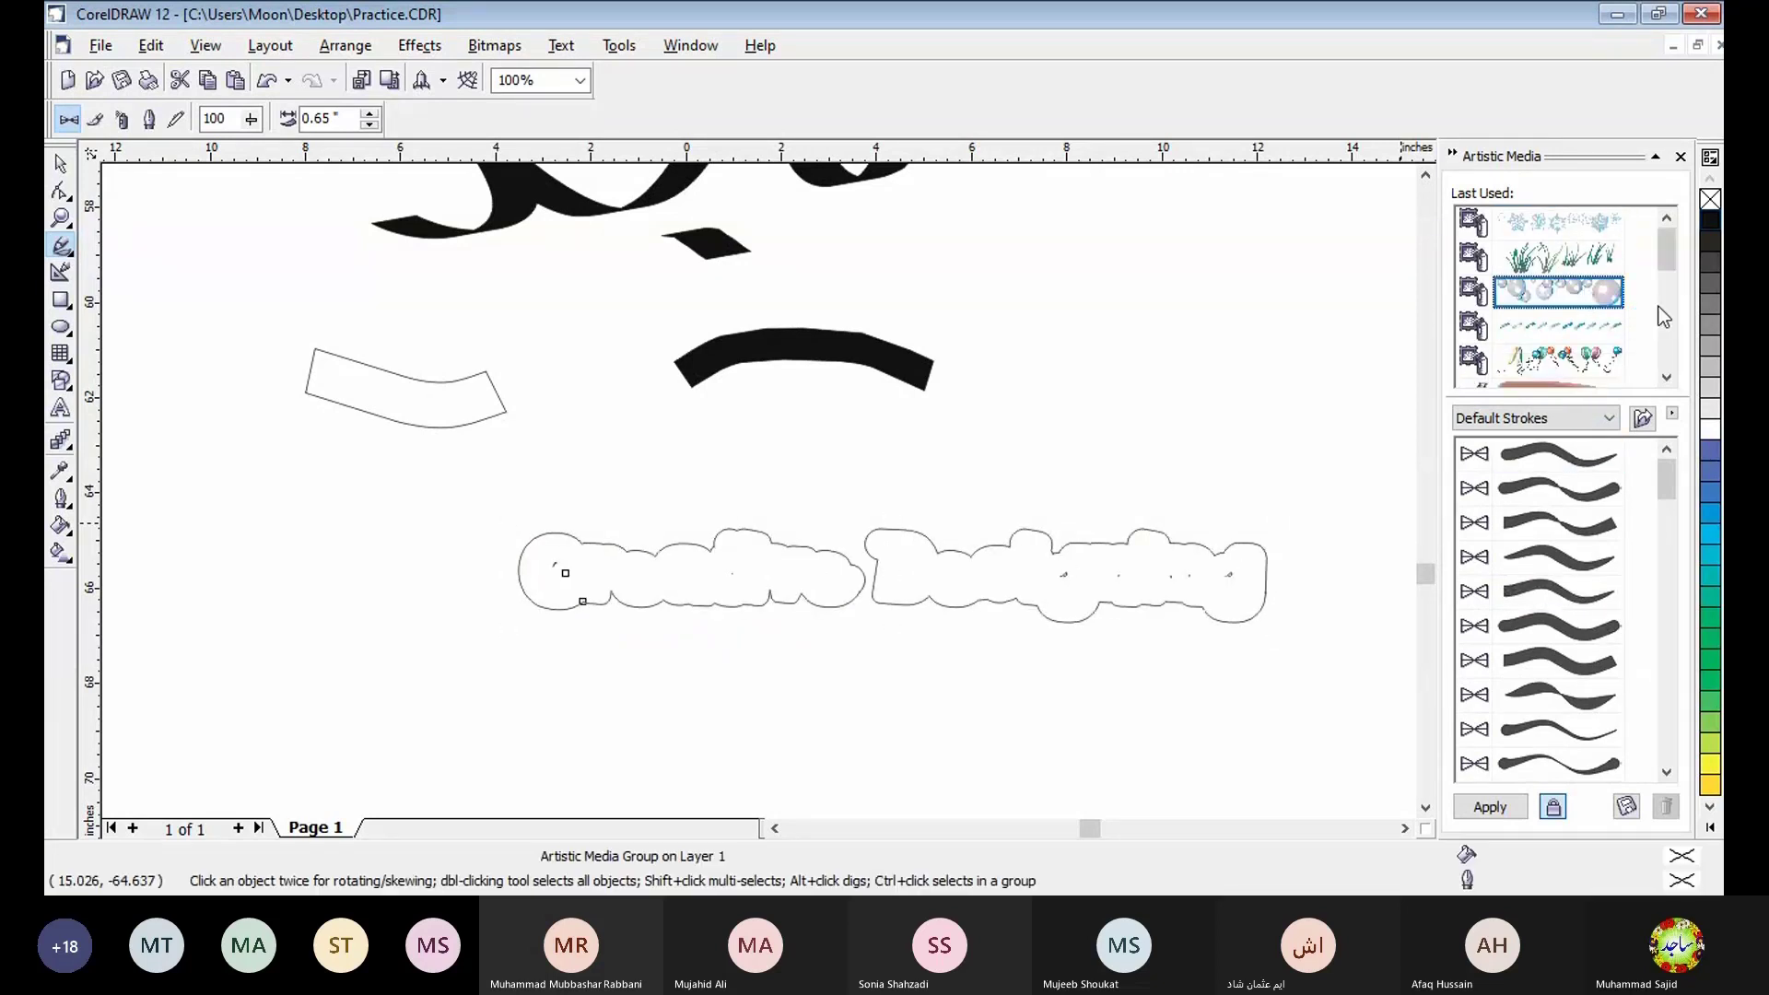
drag(1673, 265, 1670, 352)
click(1583, 269)
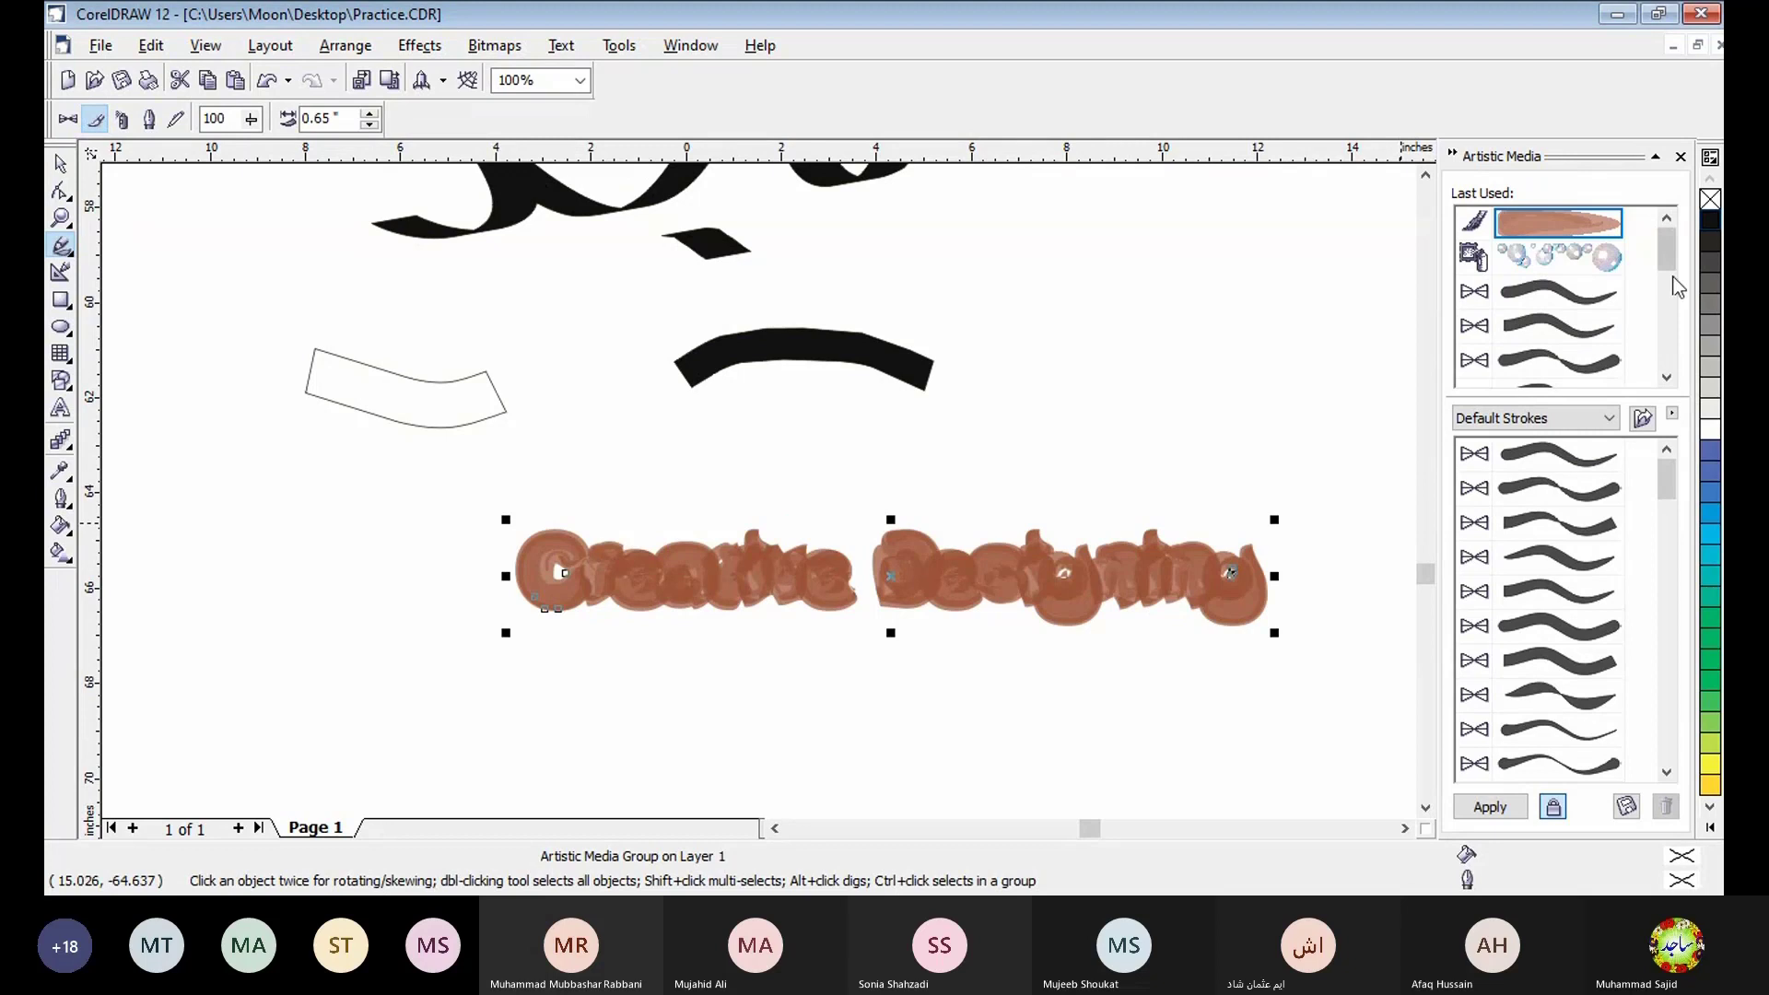
- Apply the blue arrow brush stroke to the text curves and break the artistic media group apart
scroll(1672, 276, down, 5)
click(1599, 293)
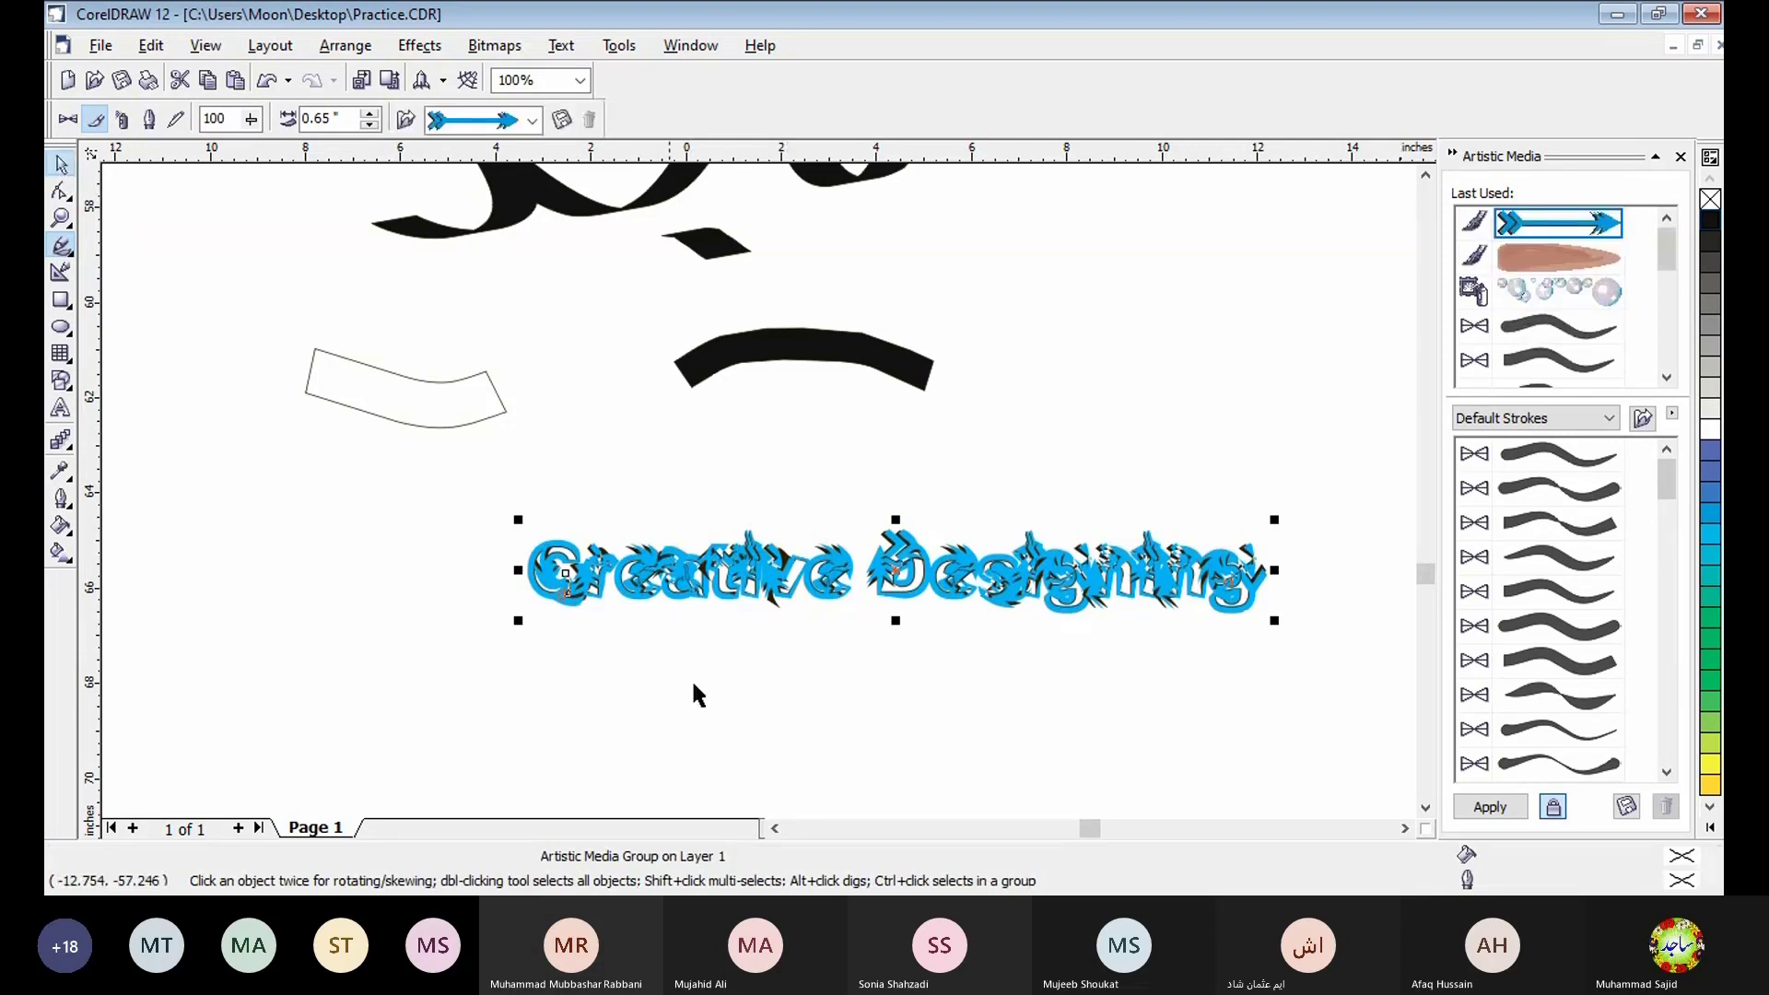
key(ctrl+k)
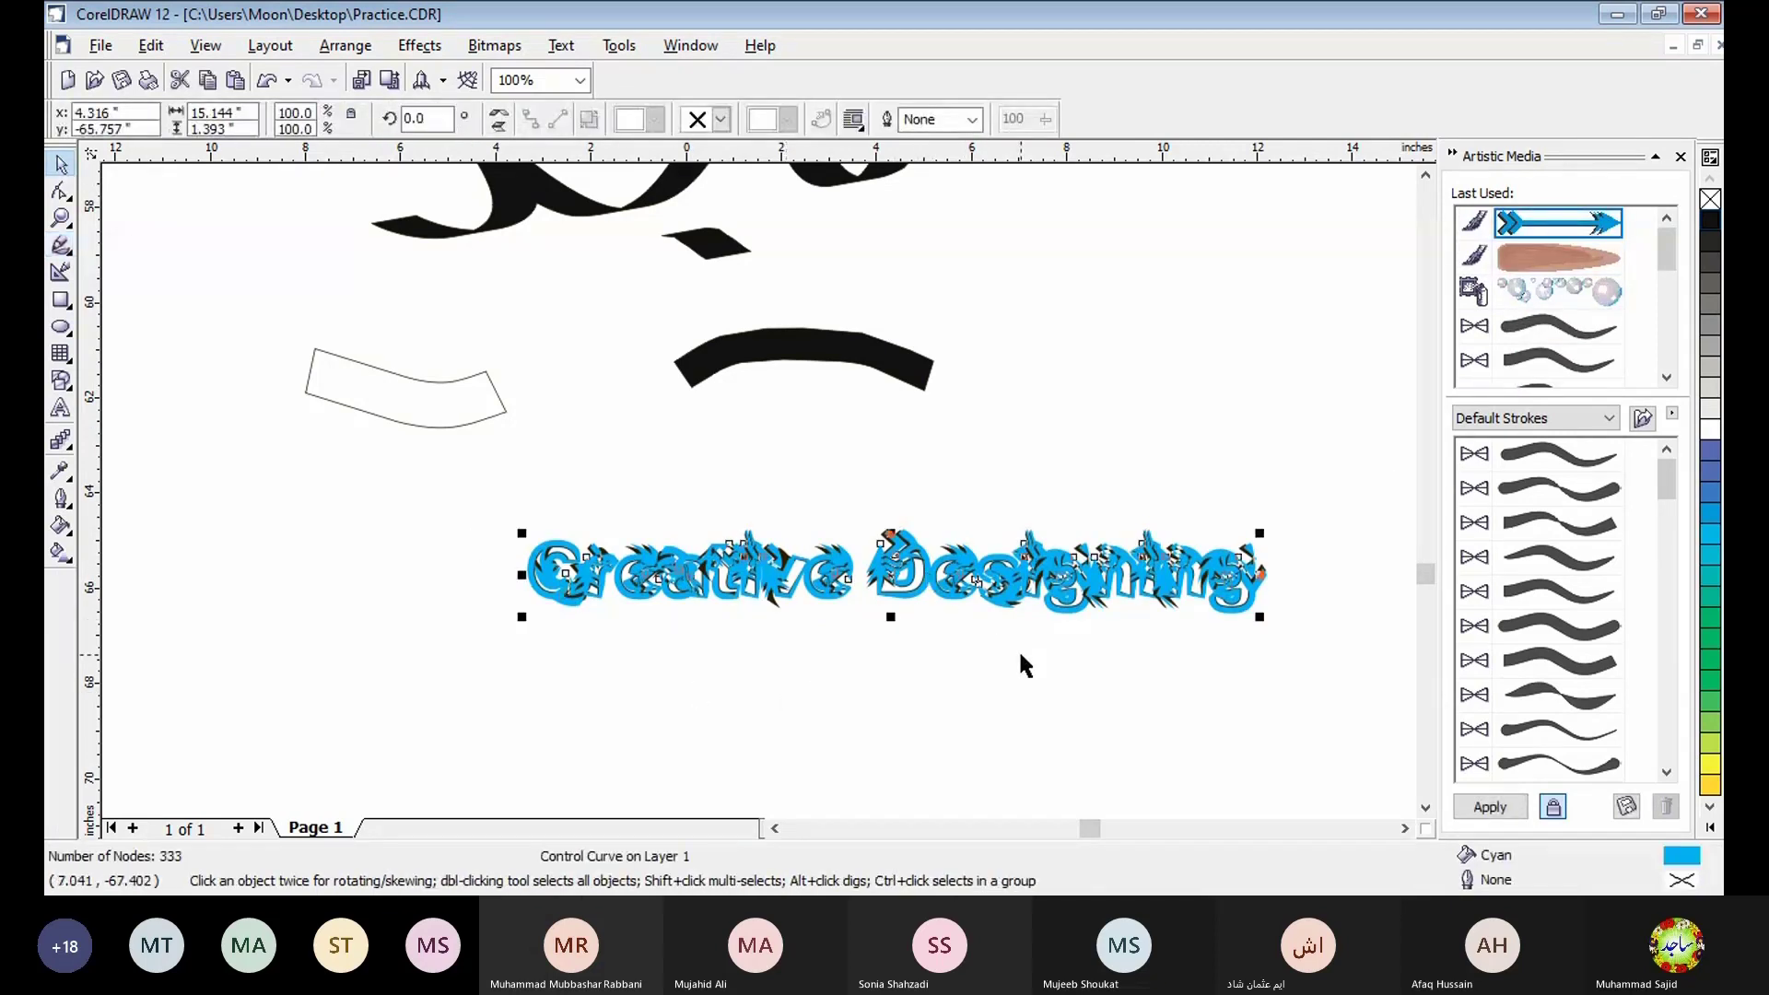